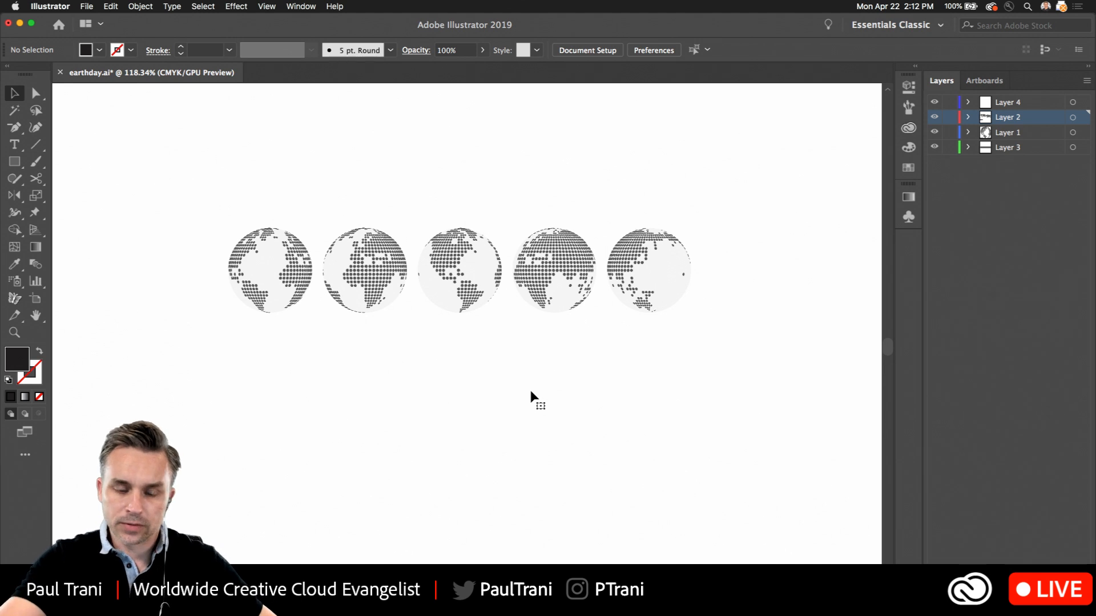
Examine the row of dotted globes up close and the world map above them
scroll(341, 242, "up", 5)
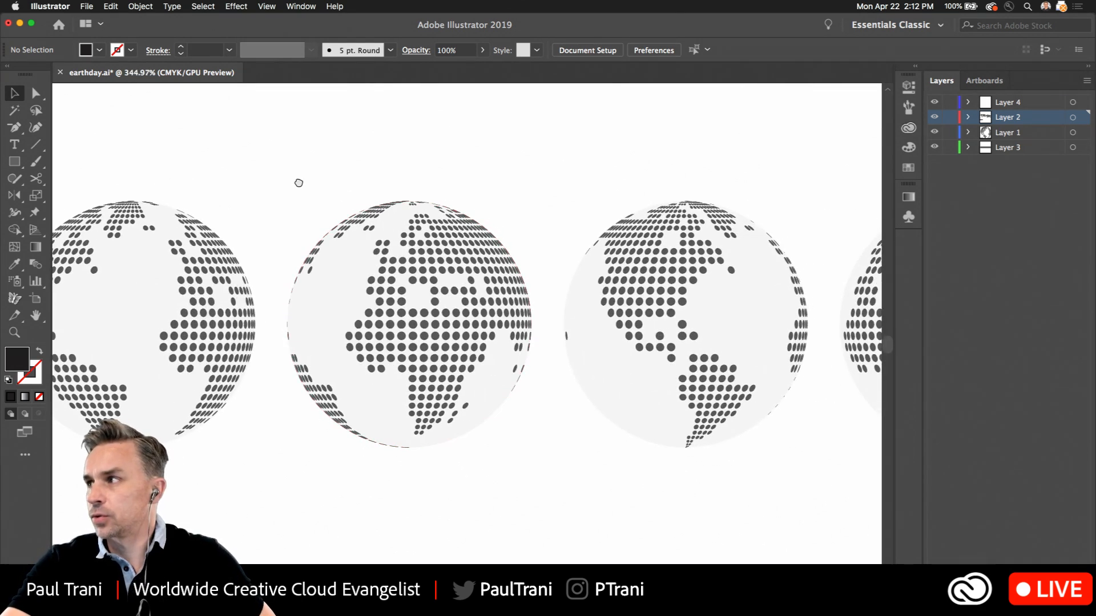
left_click_drag(297, 181, 455, 169)
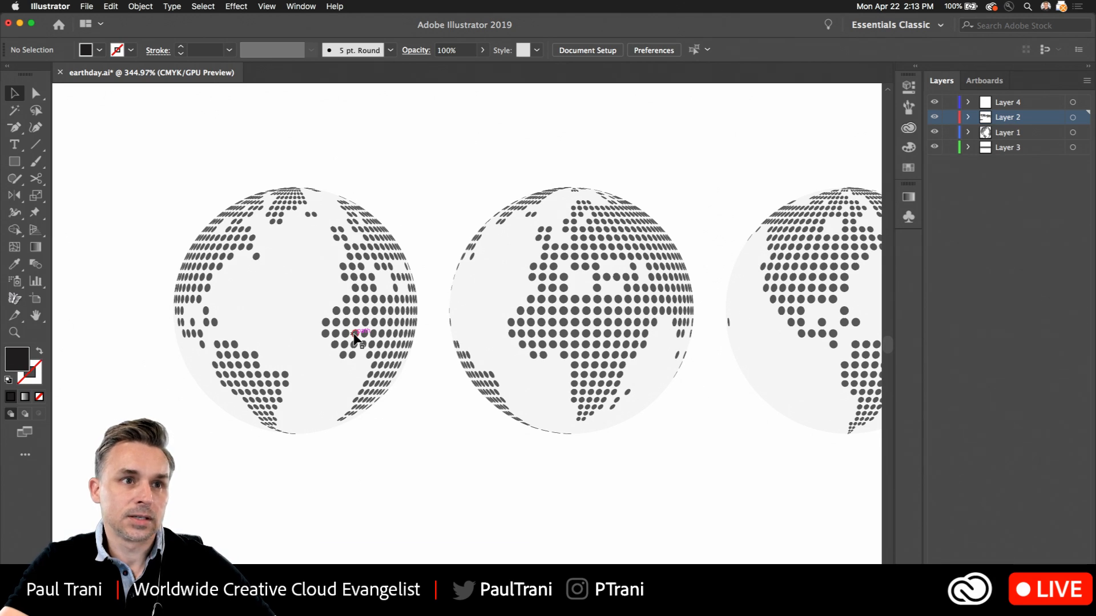
left_click(341, 277)
left_click(384, 466)
left_click_drag(408, 522, 400, 256)
scroll(402, 324, "down", 5)
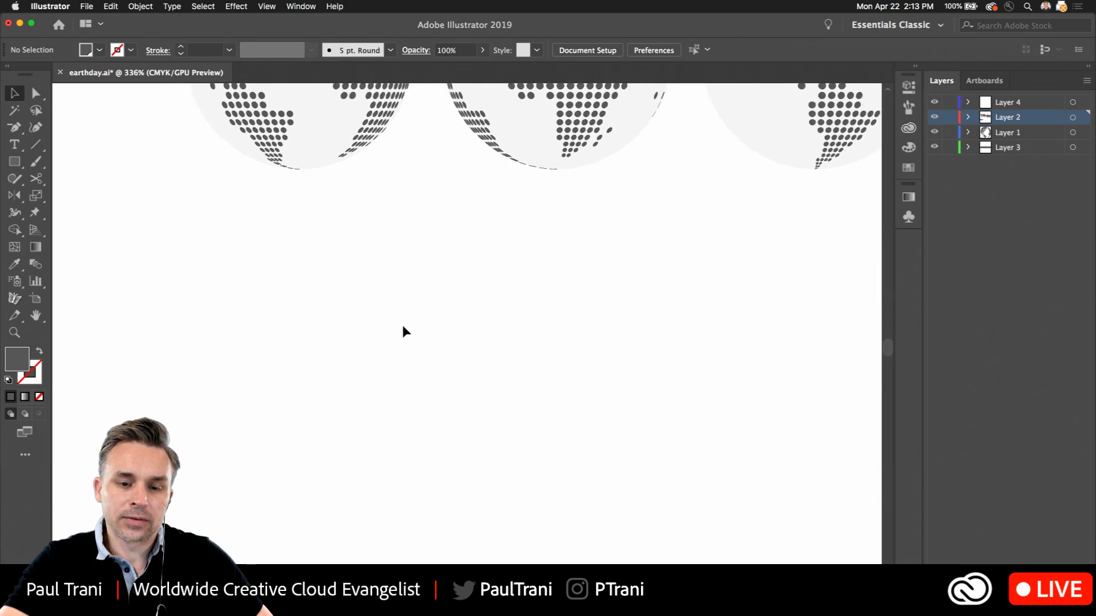
scroll(406, 489, "down", 5)
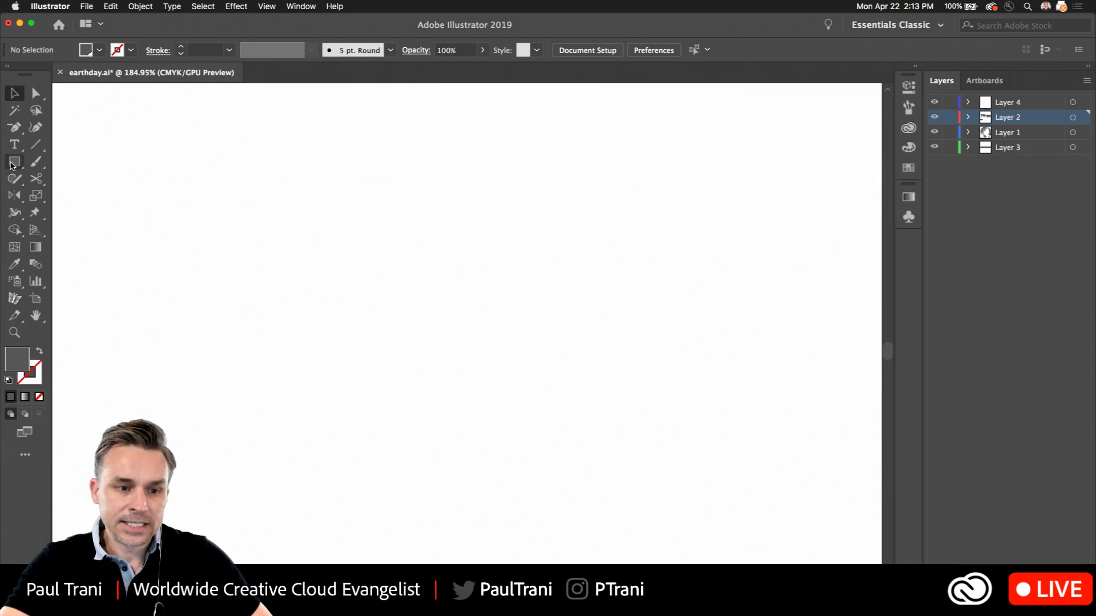
left_click(12, 163)
left_click(12, 95)
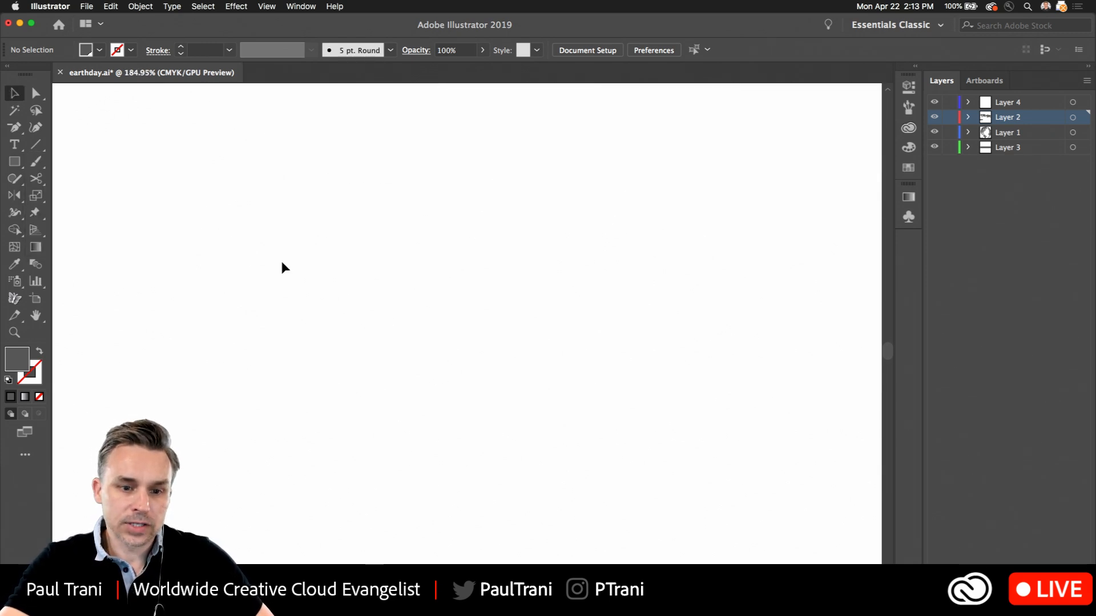
scroll(284, 277, "down", 5)
scroll(320, 191, "up", 5)
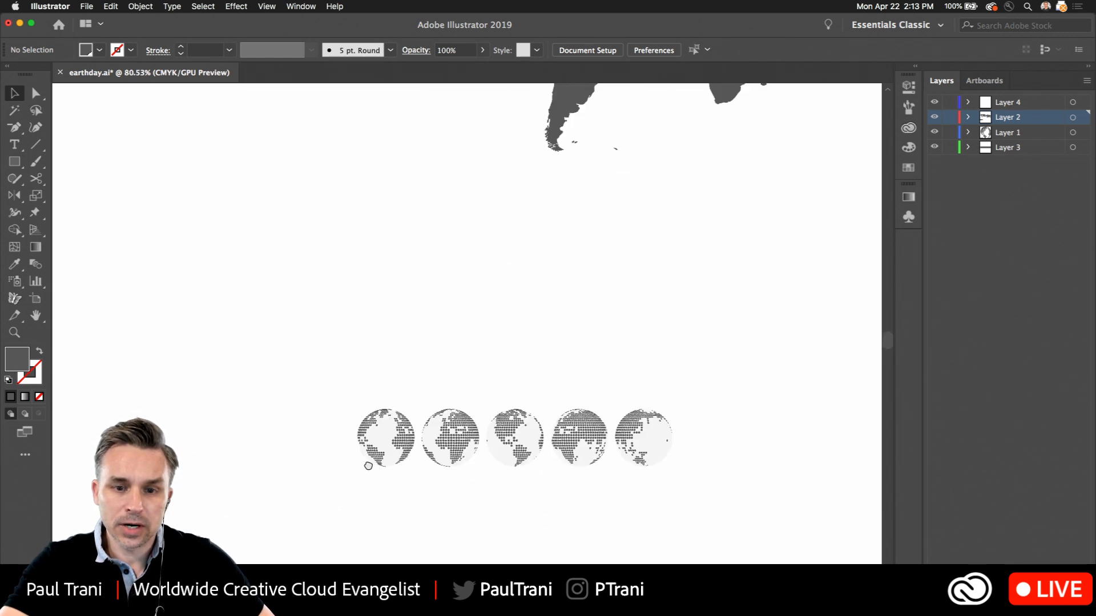
left_click(551, 115)
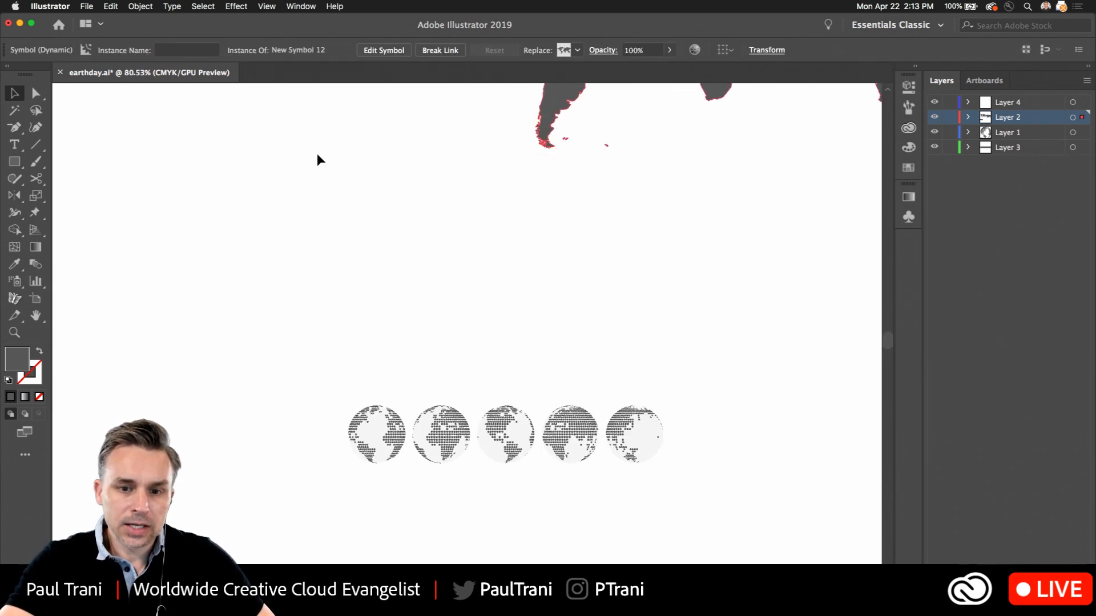
Draw a long horizontal bar below the globes, reduce its height, and duplicate it straight down
scroll(306, 324, "down", 1)
scroll(305, 323, "down", 10)
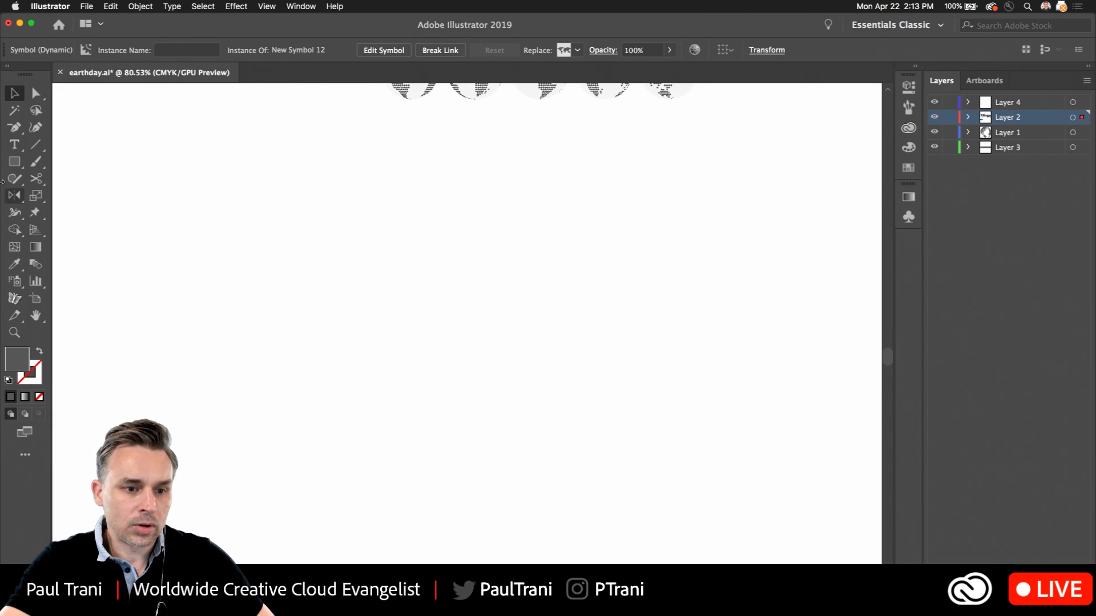
left_click(24, 162)
left_click_drag(312, 199, 727, 231)
key("v")
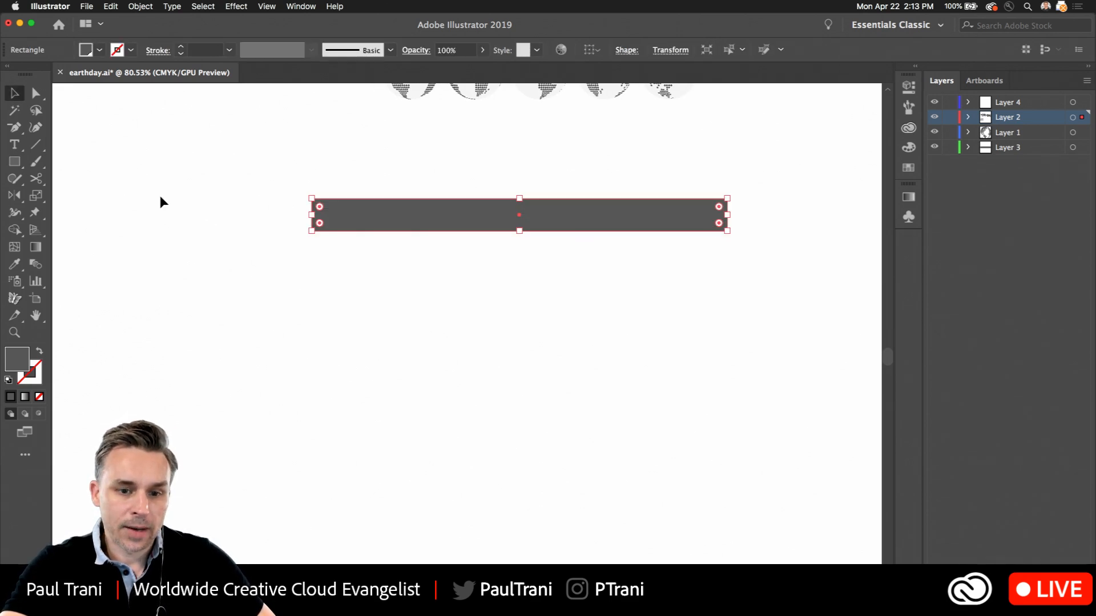
left_click_drag(521, 234, 520, 221)
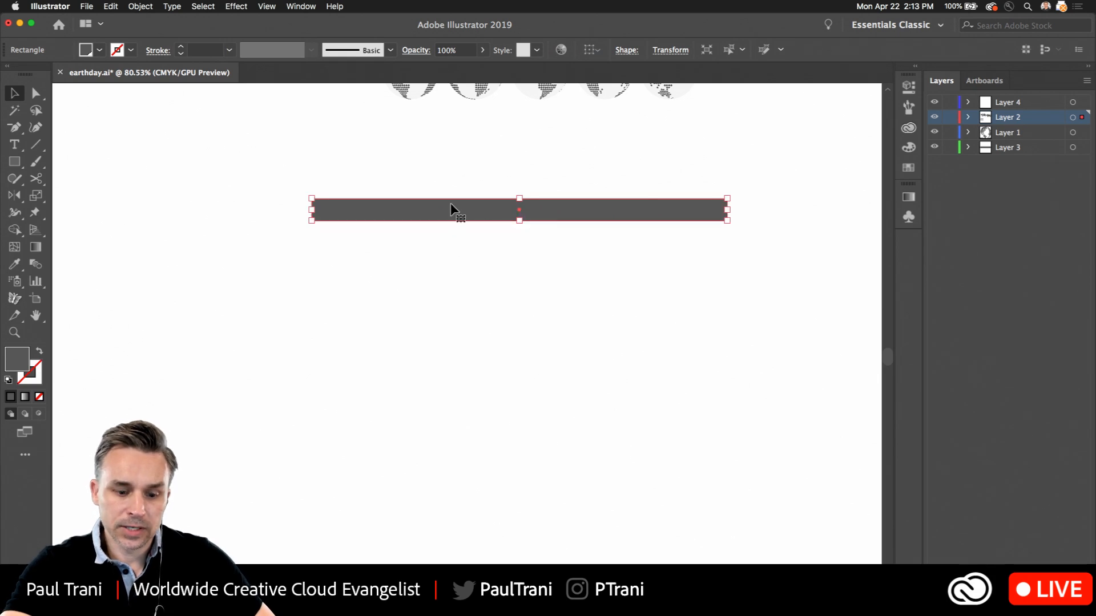
left_click_drag(452, 210, 457, 530)
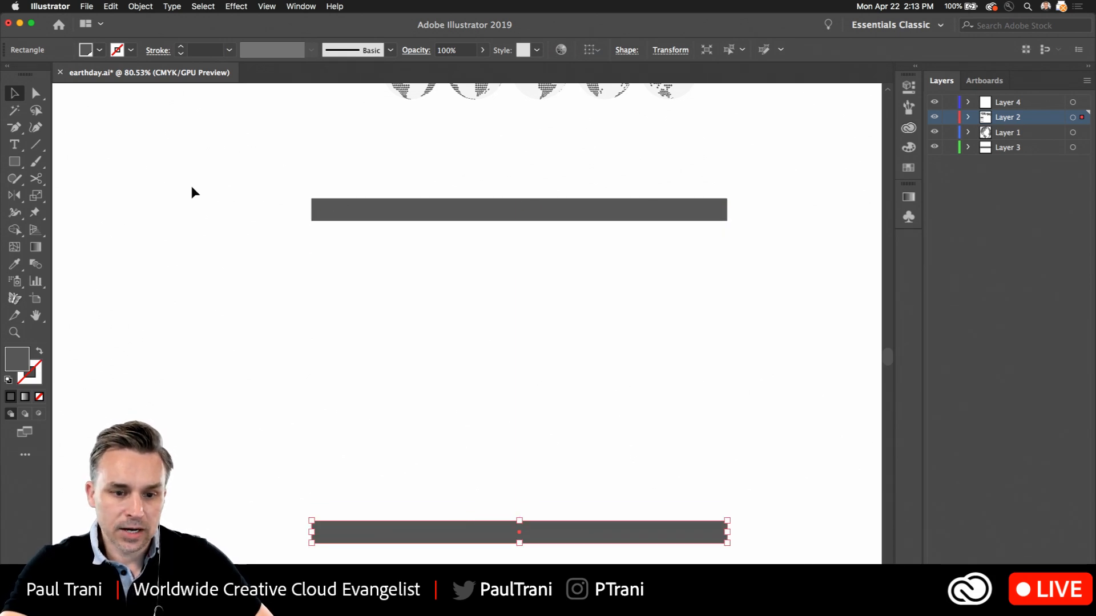
With both bars selected, set the blend options' spacing to Specified Steps with 8 steps
left_click(328, 206, "shift")
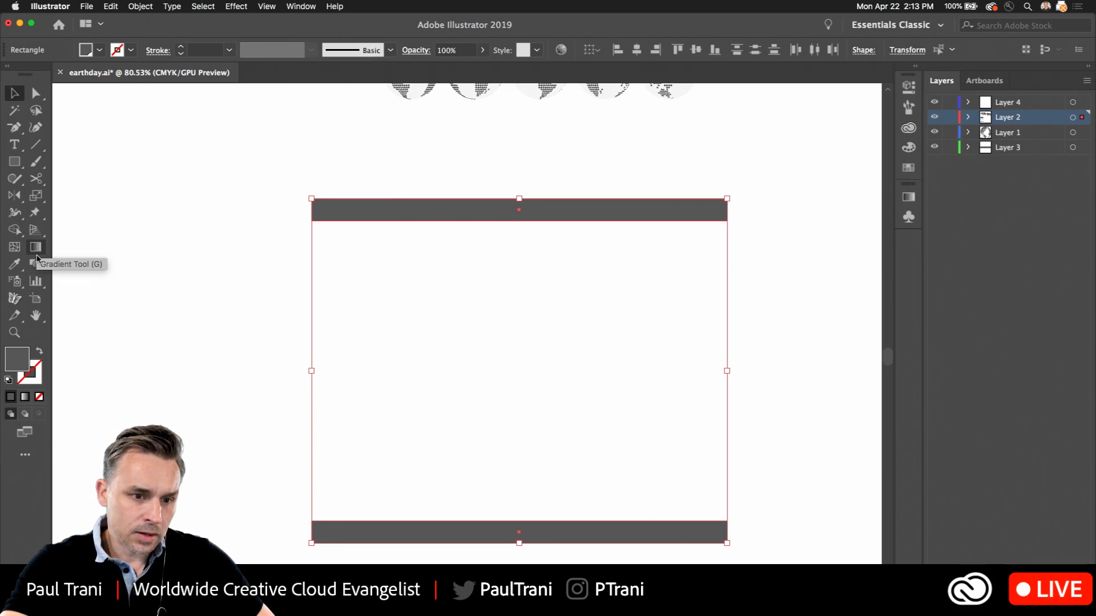
left_click(36, 263)
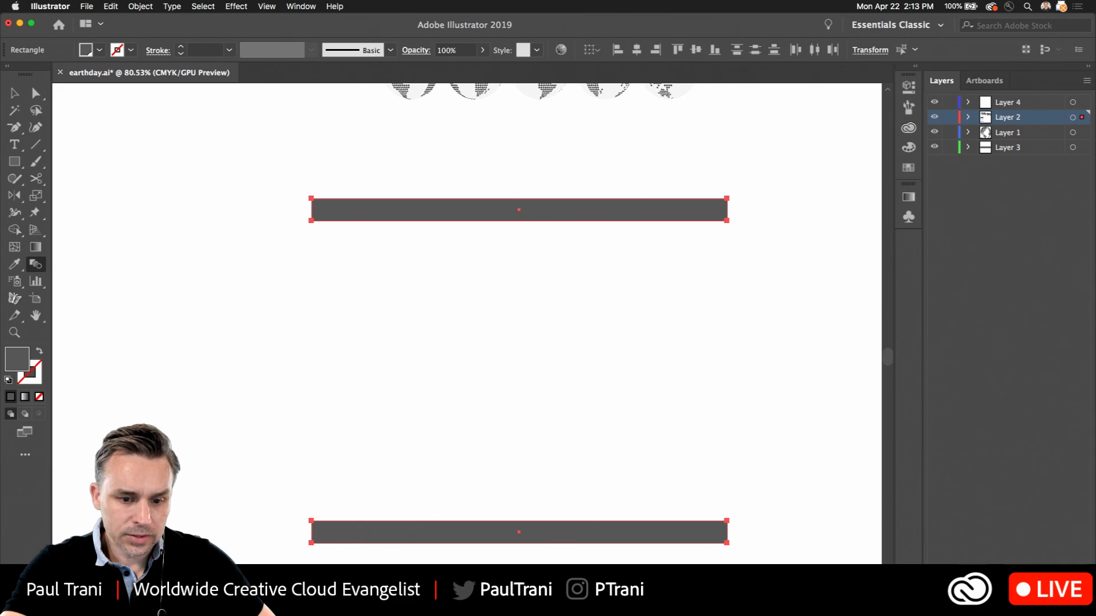
key("v")
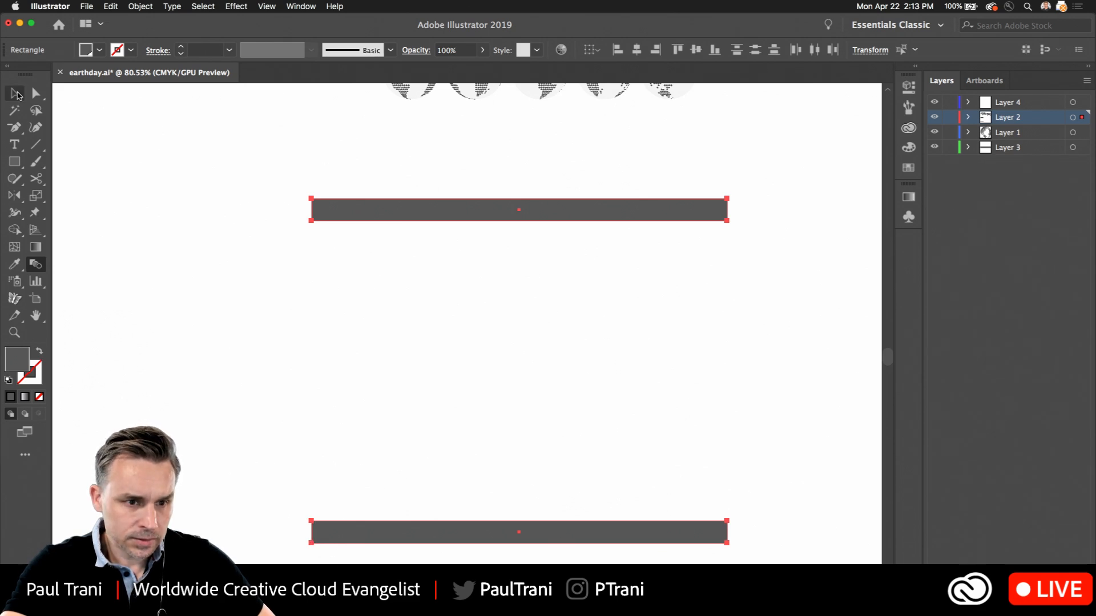
double_click(34, 266)
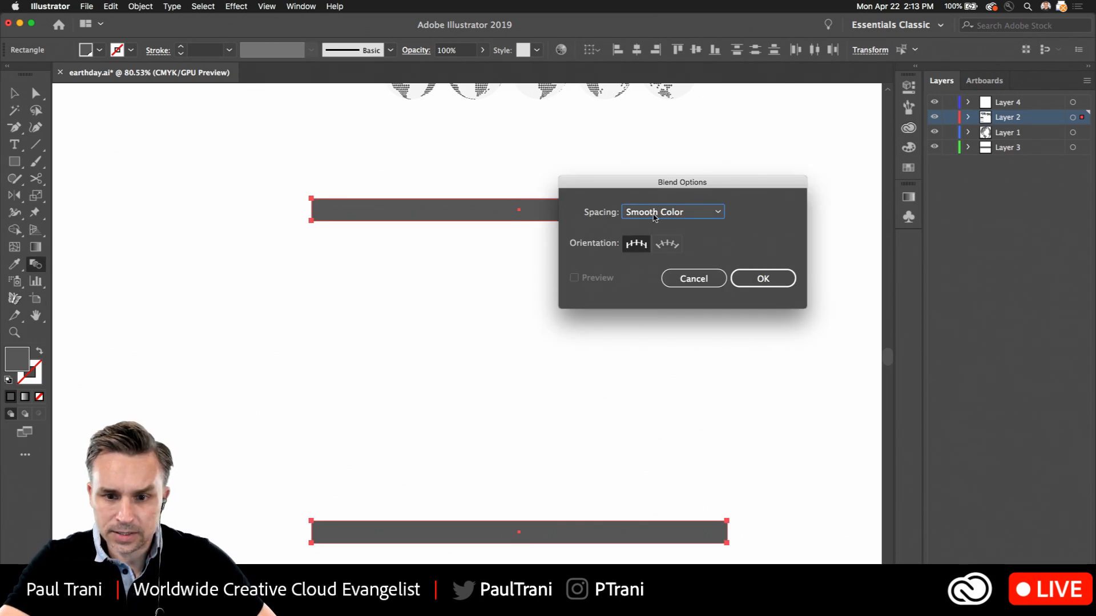
left_click(655, 218)
left_click(656, 242)
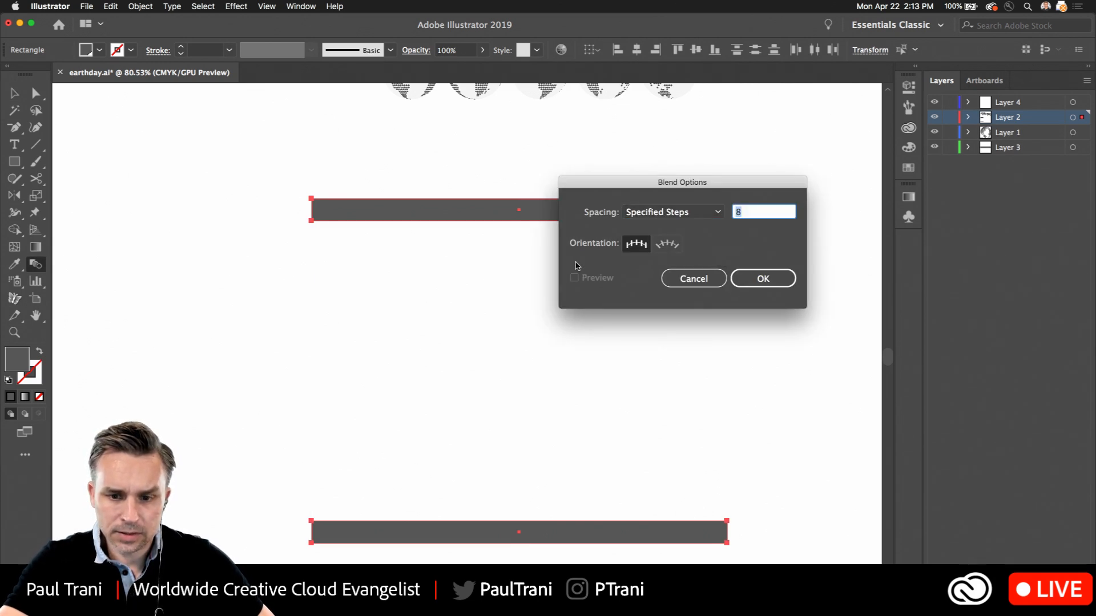
key("Return")
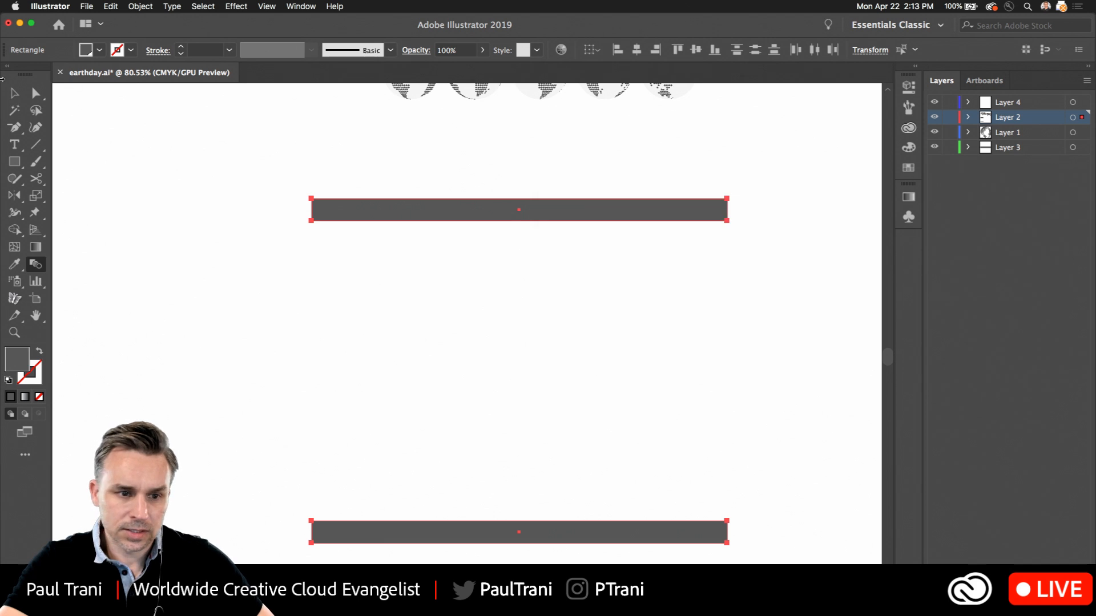
Delete both horizontal bars
key("v")
scroll(214, 241, "down", 5)
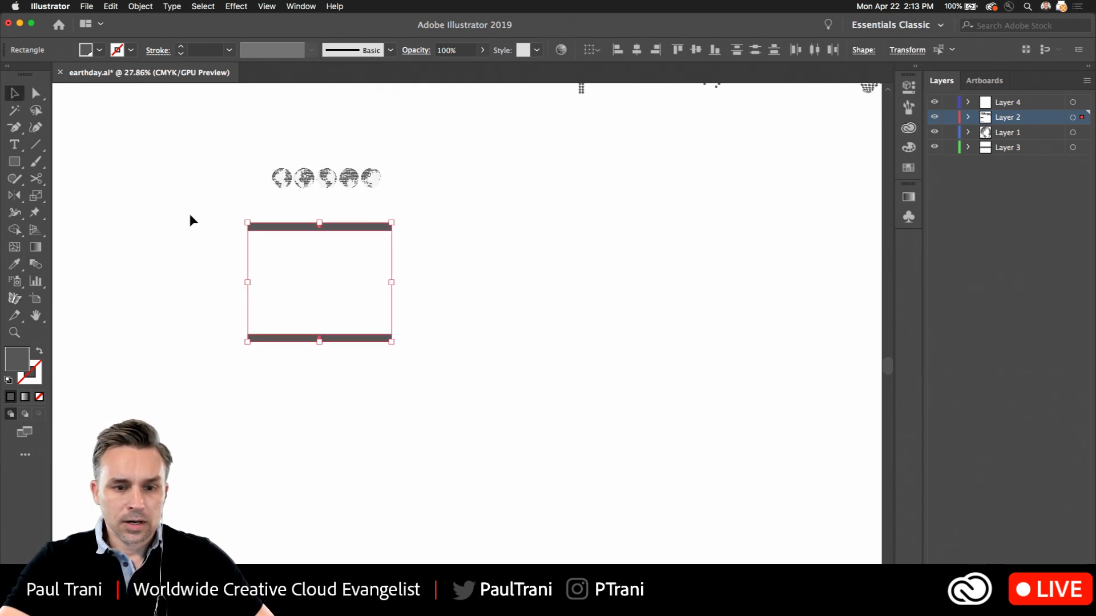
scroll(129, 213, "up", 5)
key("Delete")
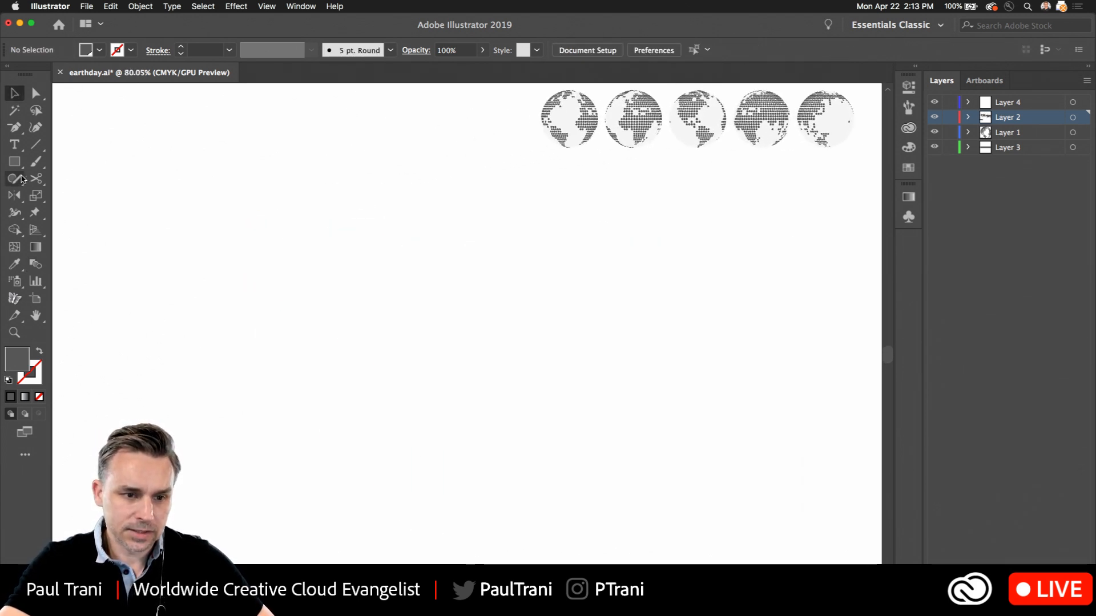
Draw a new horizontal bar about 518 px wide in the empty area below the globes and duplicate it further down
left_click(15, 162)
left_click_drag(398, 235, 734, 258)
key("v")
left_click_drag(464, 252, 472, 448)
Blend the upper bar into the lower bar between their matching lower-left corners
left_click(432, 252, "shift")
left_click(35, 264)
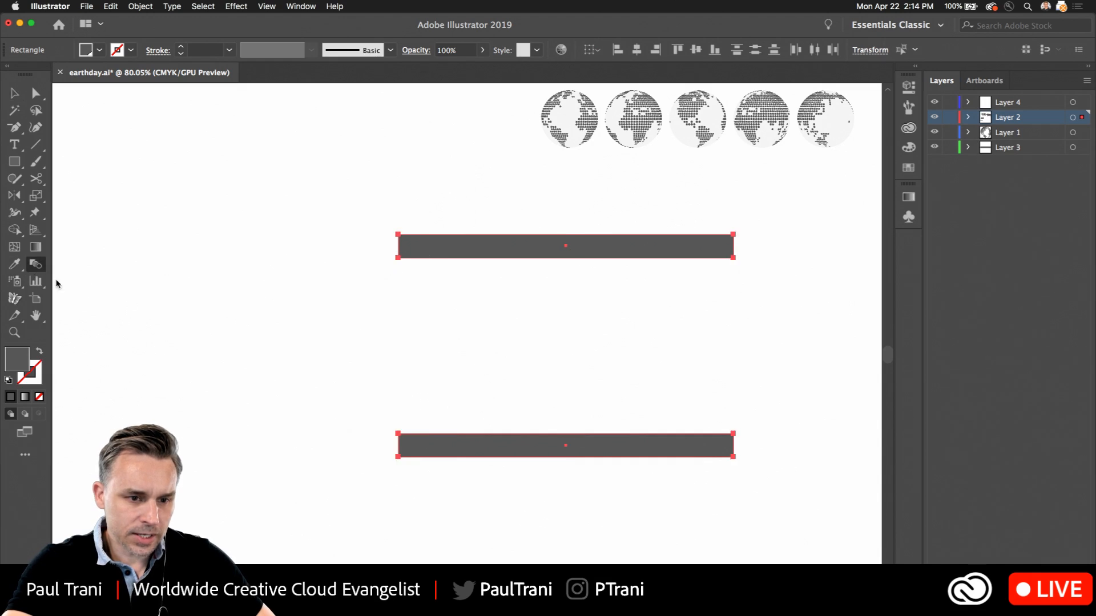
left_click(399, 259)
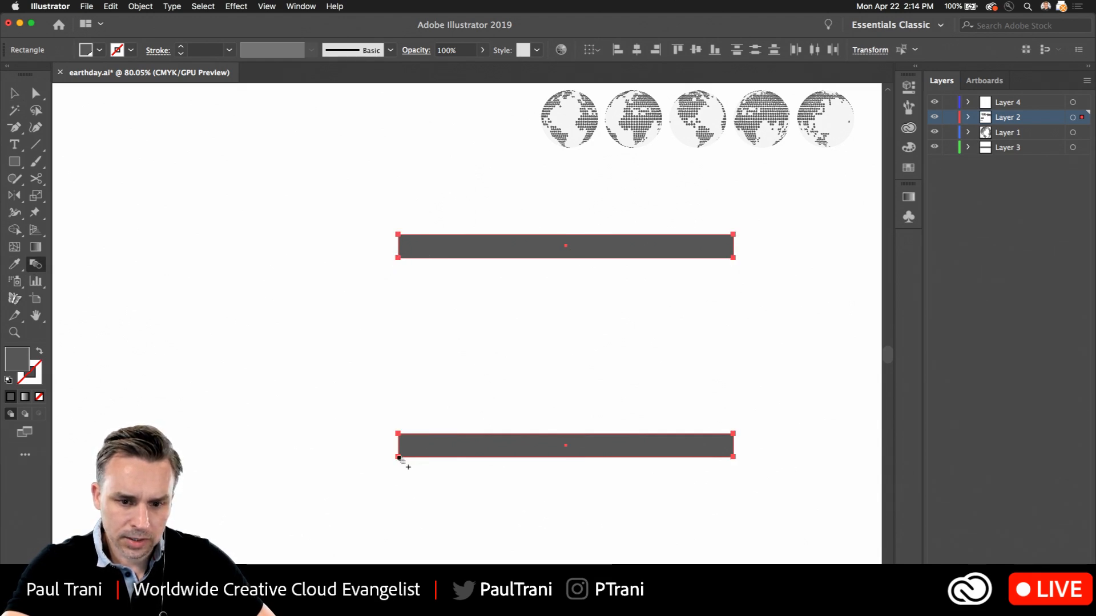
left_click(398, 458)
key("super+z")
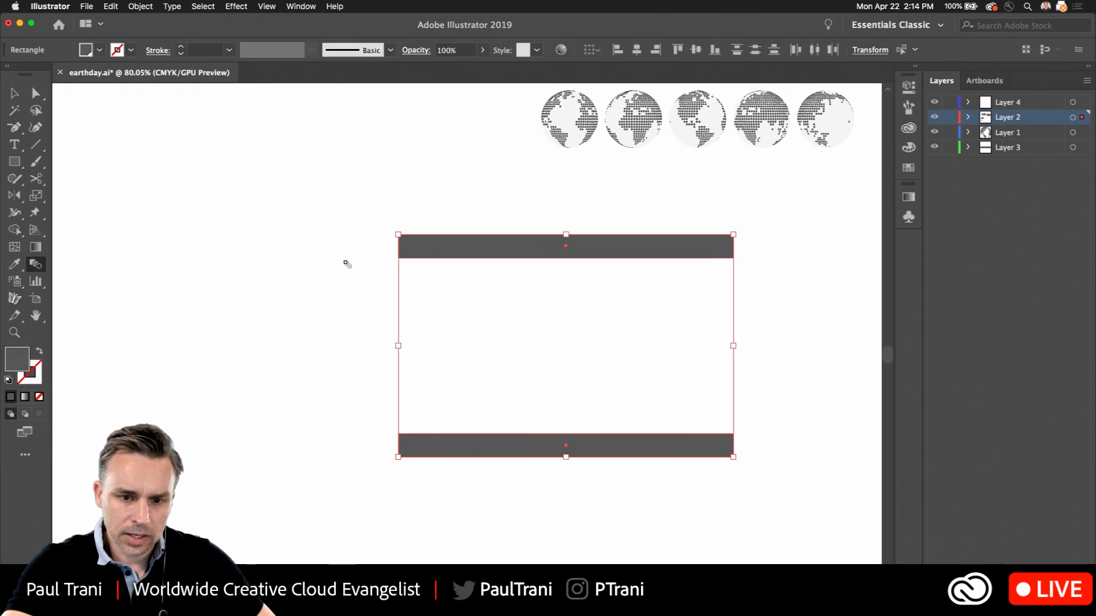
key("super+z")
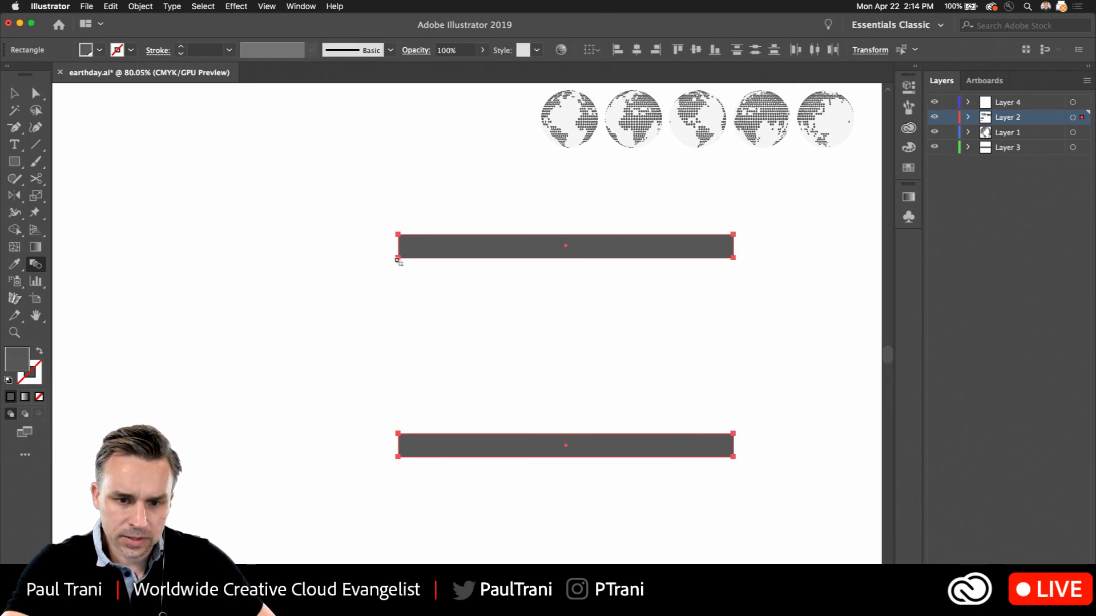
left_click(398, 457)
left_click(15, 94)
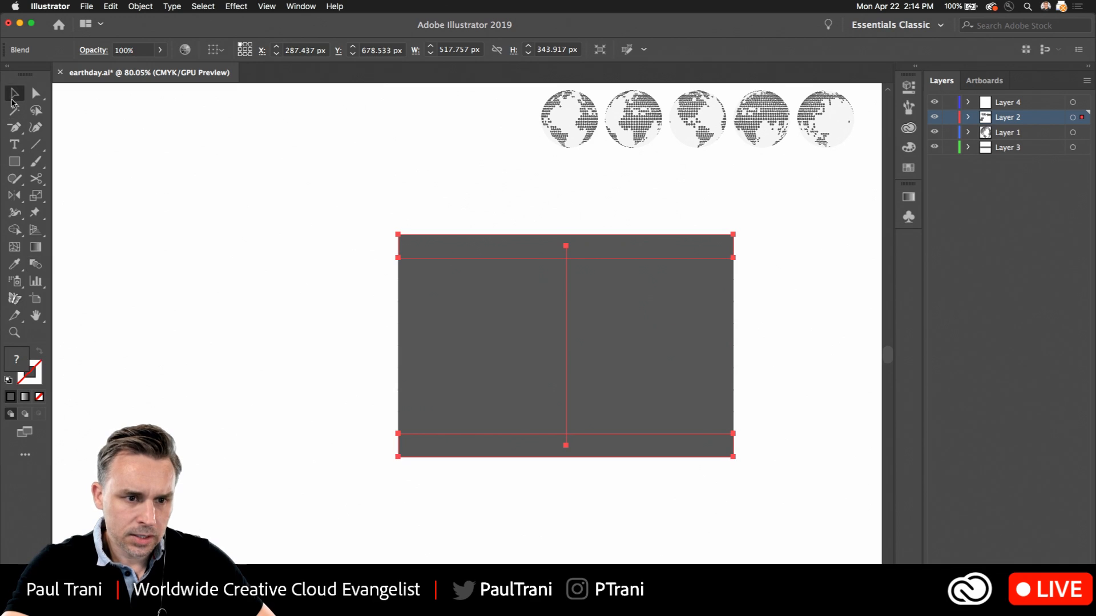
Set the bar blend's spacing to 4 specified steps with the preview on
double_click(35, 264)
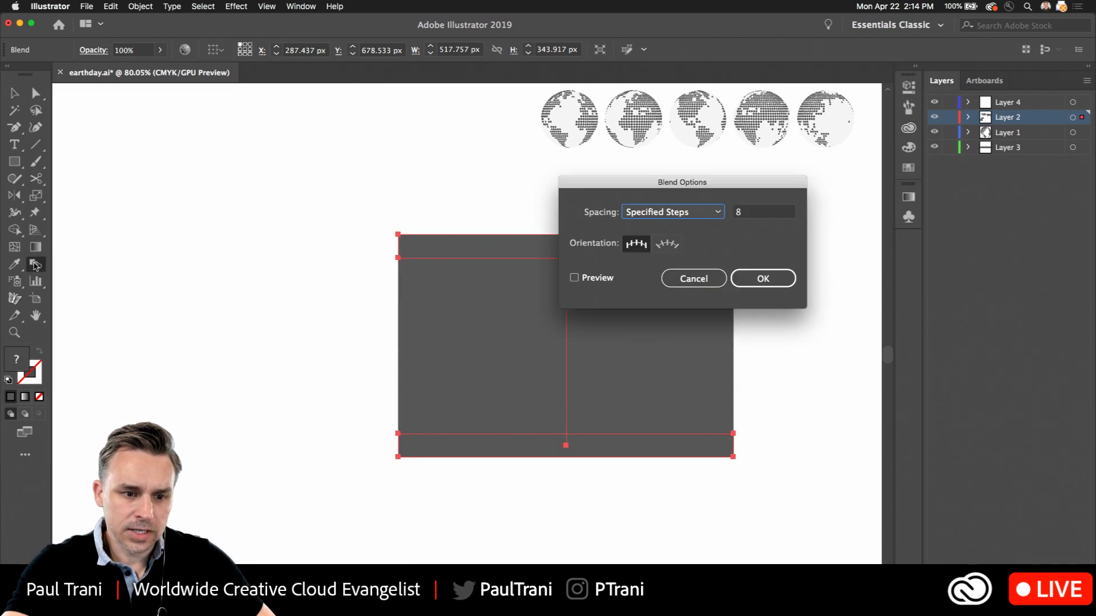
left_click(574, 278)
left_click(763, 216)
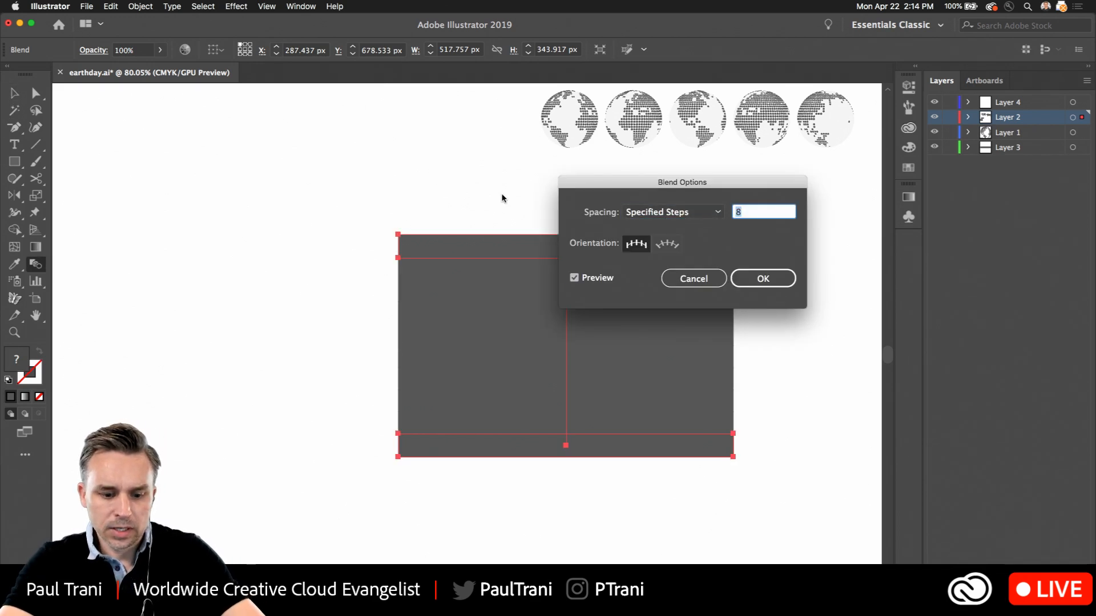
type("4")
key("Return")
key("v")
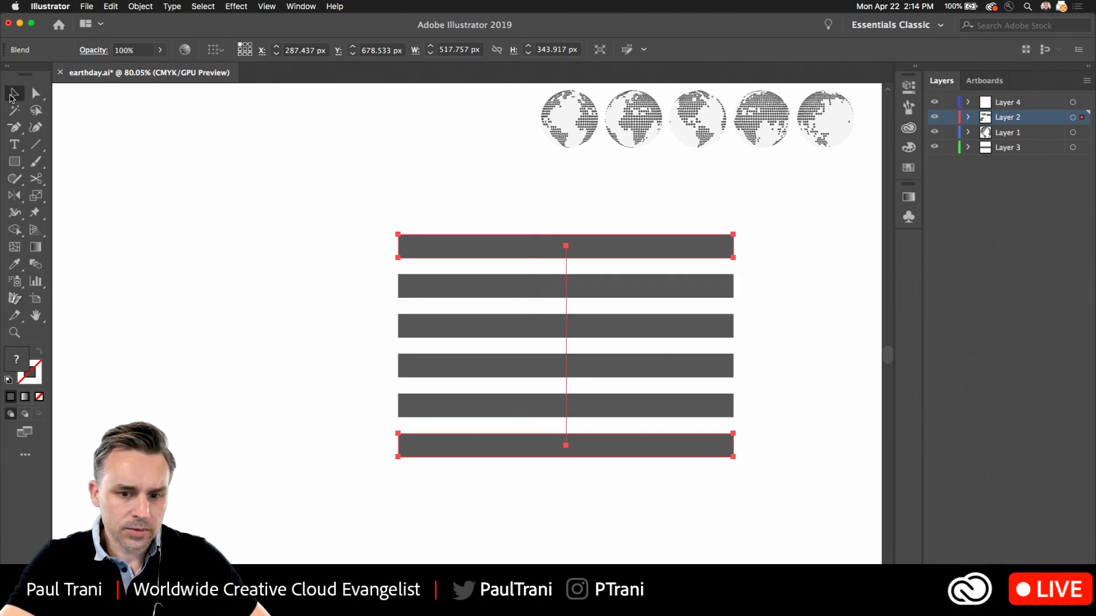
Enlarge the bar blend to about 1048 by 499 px and set its spacing to 8 specified steps
left_click_drag(403, 454, 193, 528)
left_click_drag(309, 426, 279, 374)
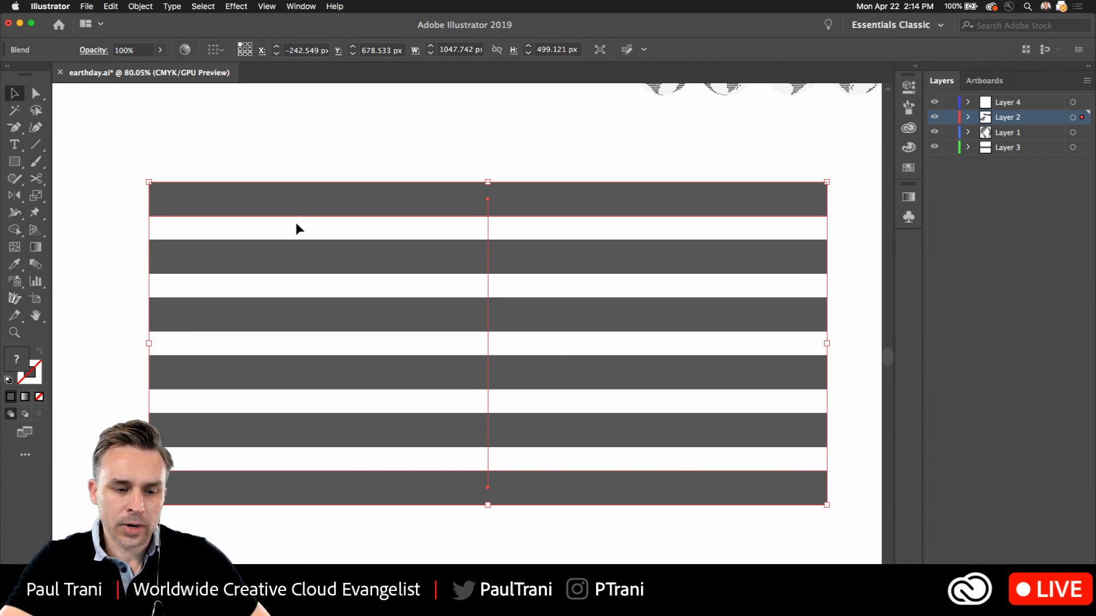
double_click(35, 266)
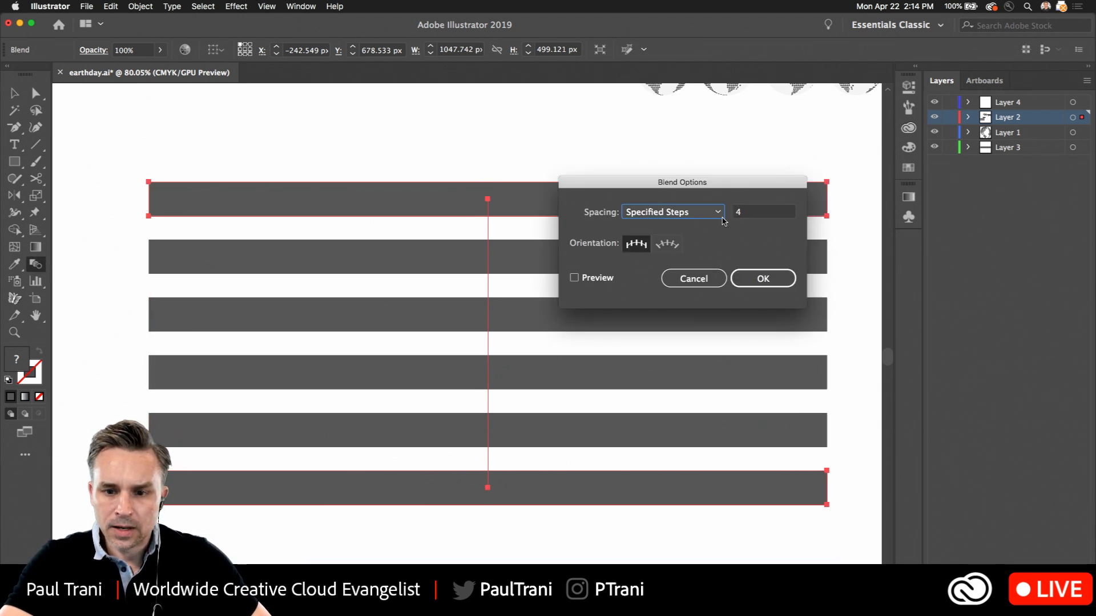
key("Tab")
type("8")
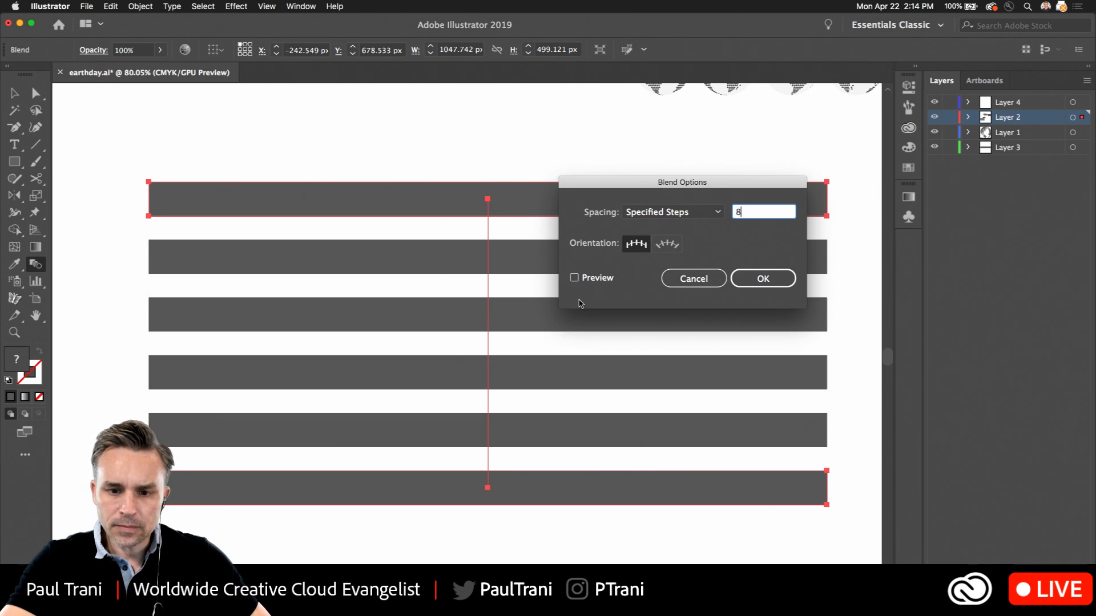
left_click(748, 279)
Move only the blend's lowest bar straight down until even white gaps separate all the stripes
key("super+0")
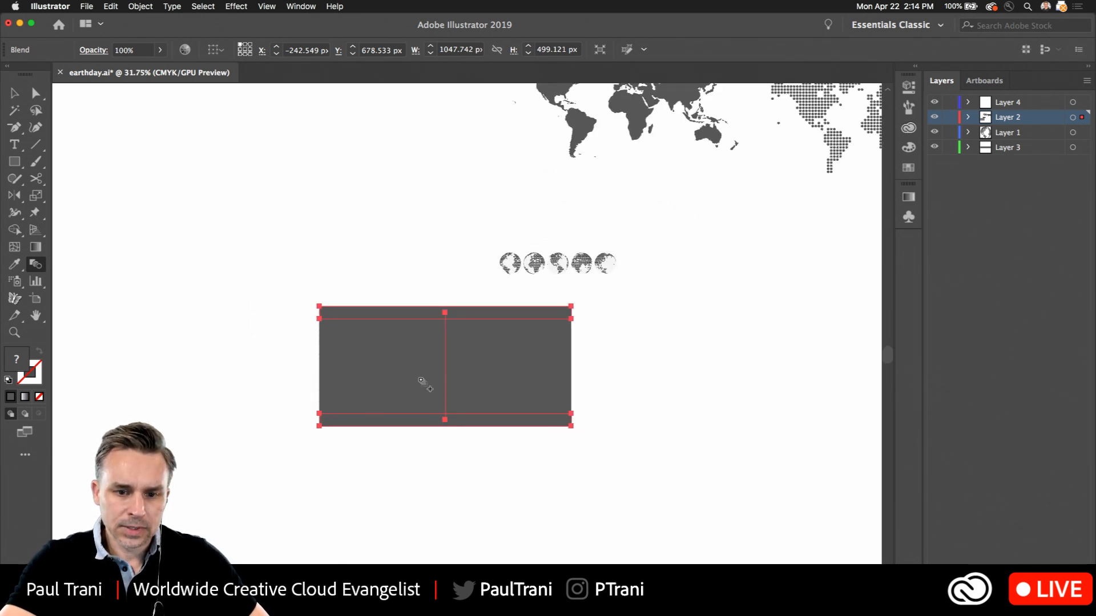
key("a")
left_click(196, 357)
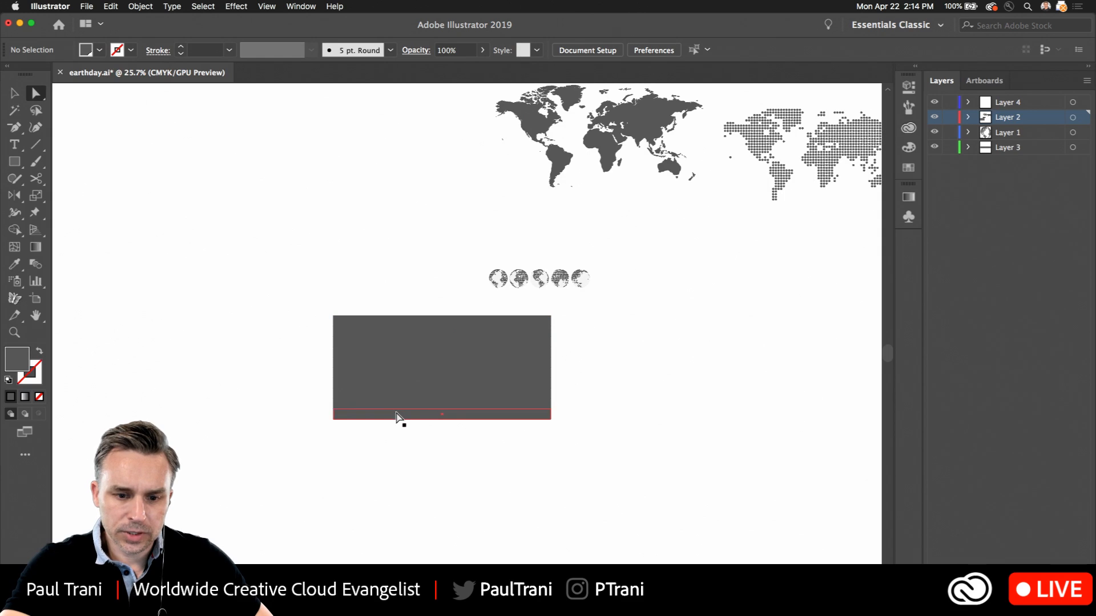
left_click(396, 420)
left_click_drag(396, 419, 393, 480)
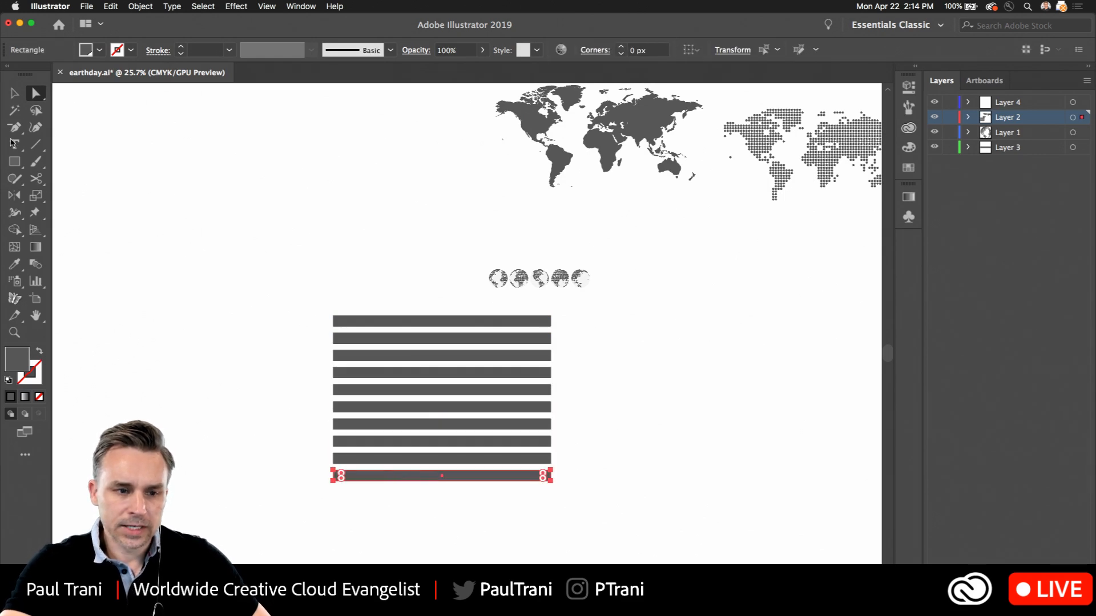
key("v")
Fill only the blend's lowest bar with the red swatch in isolation mode and exit isolation
scroll(429, 390, "up", 5)
left_click_drag(317, 401, 295, 333)
left_click(161, 264)
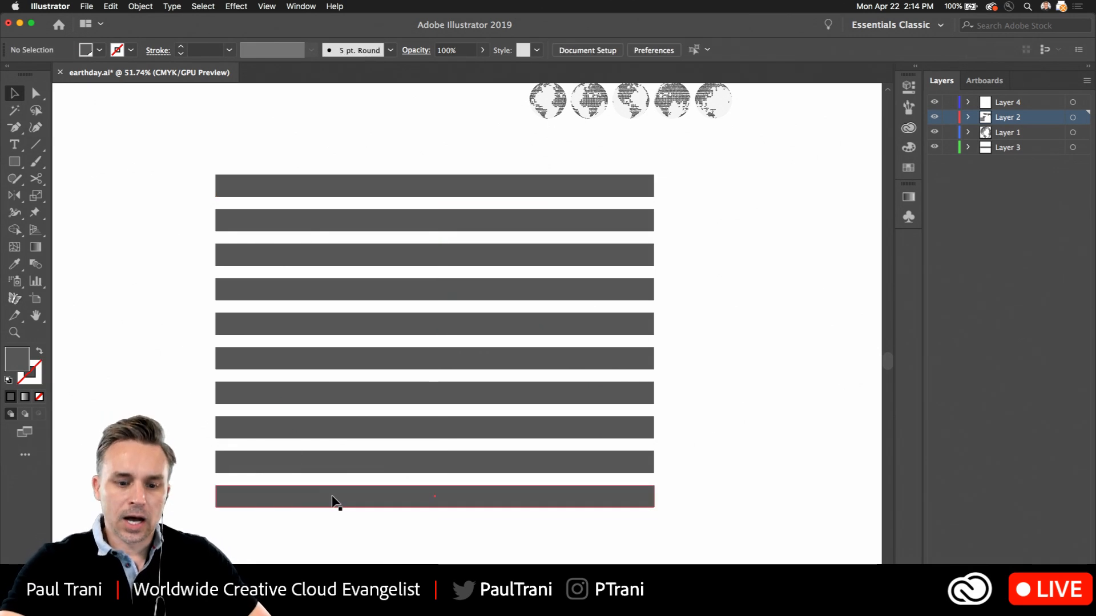
double_click(337, 503)
left_click(334, 500)
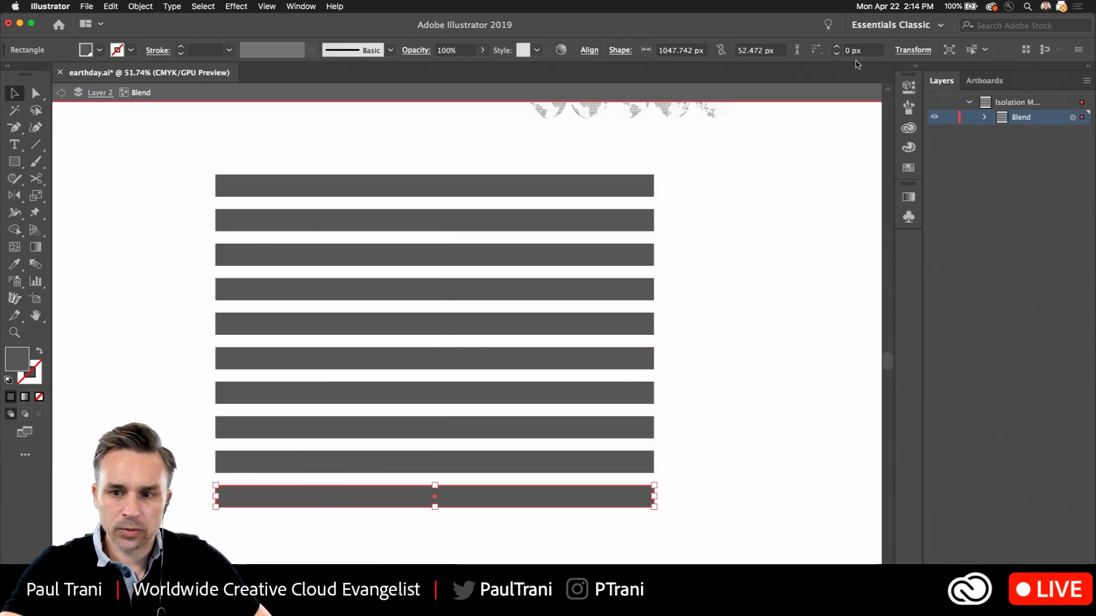
left_click(917, 67)
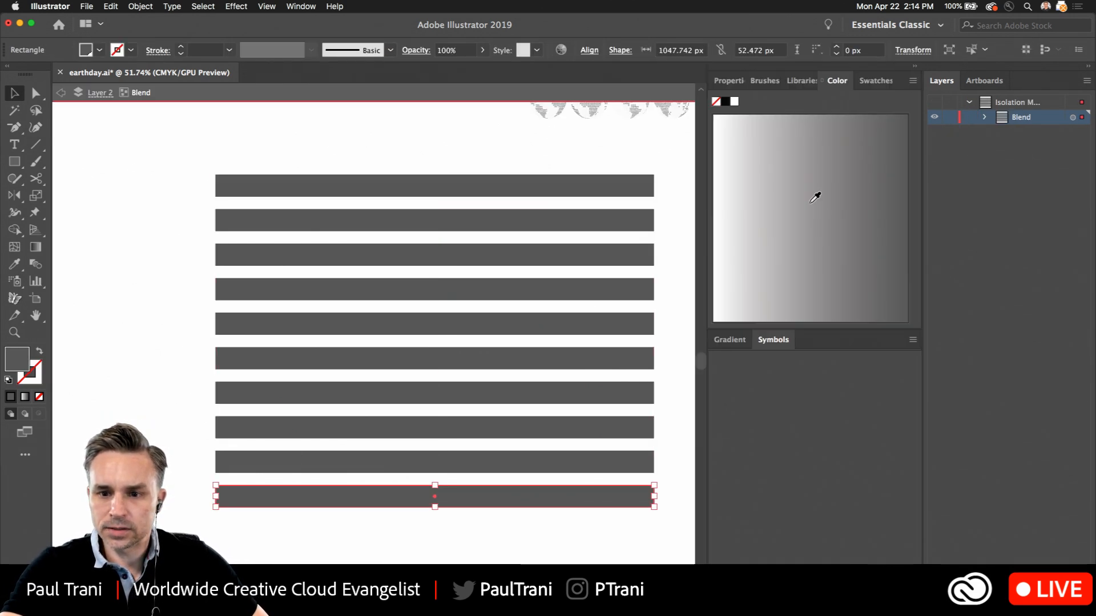
left_click(766, 80)
left_click(875, 80)
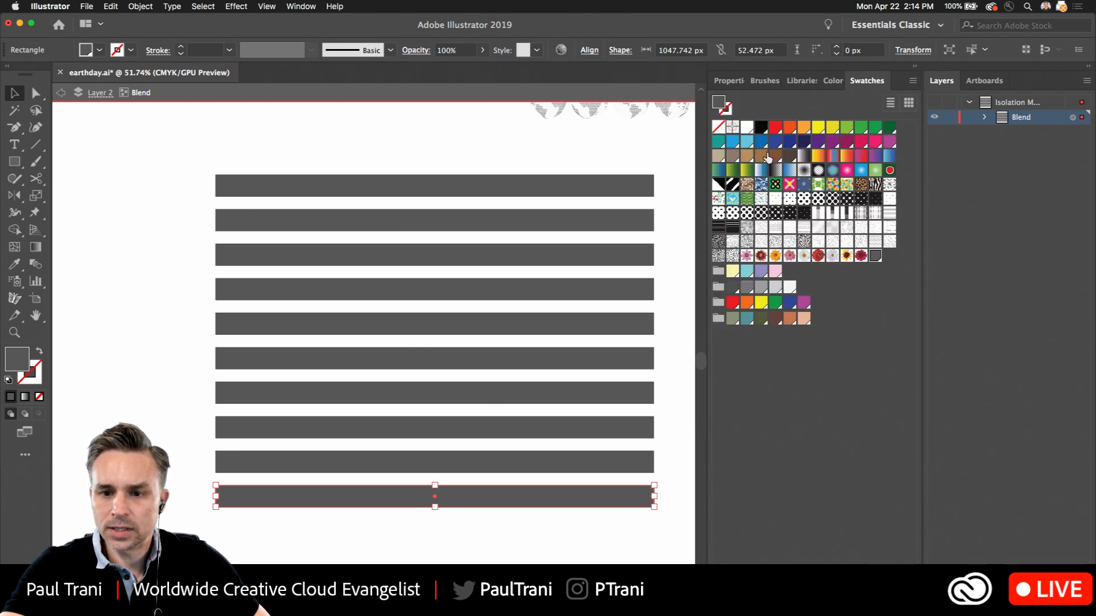
left_click(775, 127)
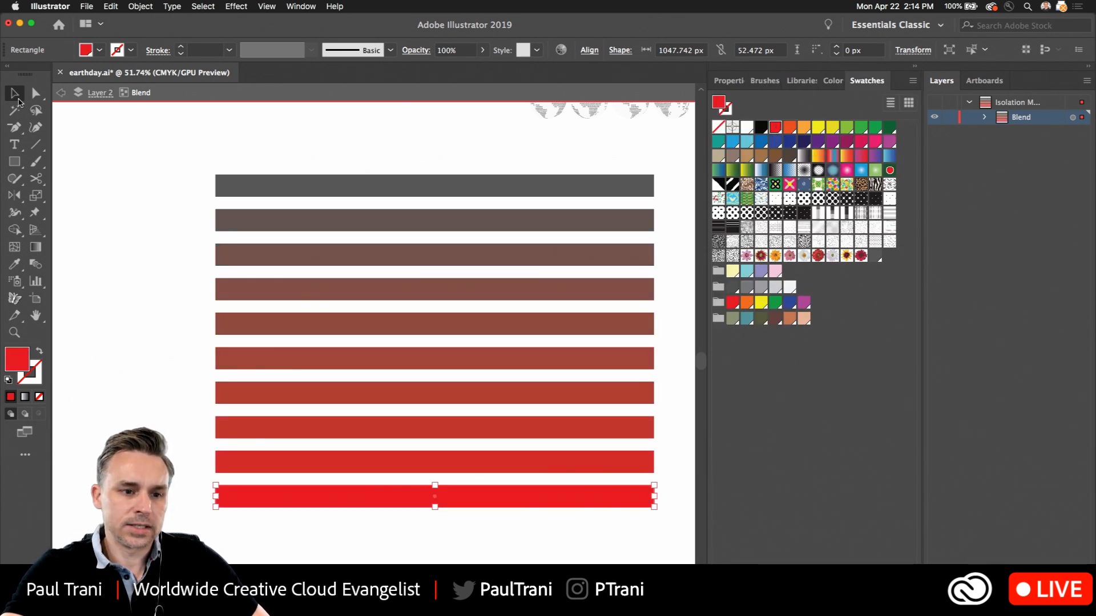
left_click(153, 238)
left_click(62, 93)
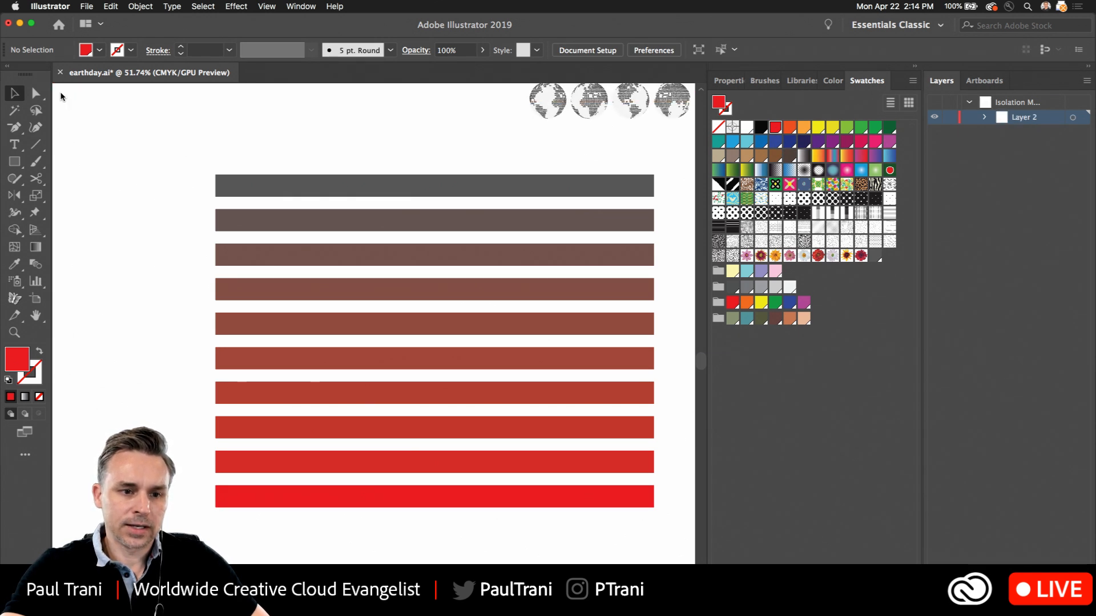
Draw a red circle about 767 px in diameter in the empty area left of the stripes, vertically roughly level with them
left_click_drag(176, 196, 613, 145)
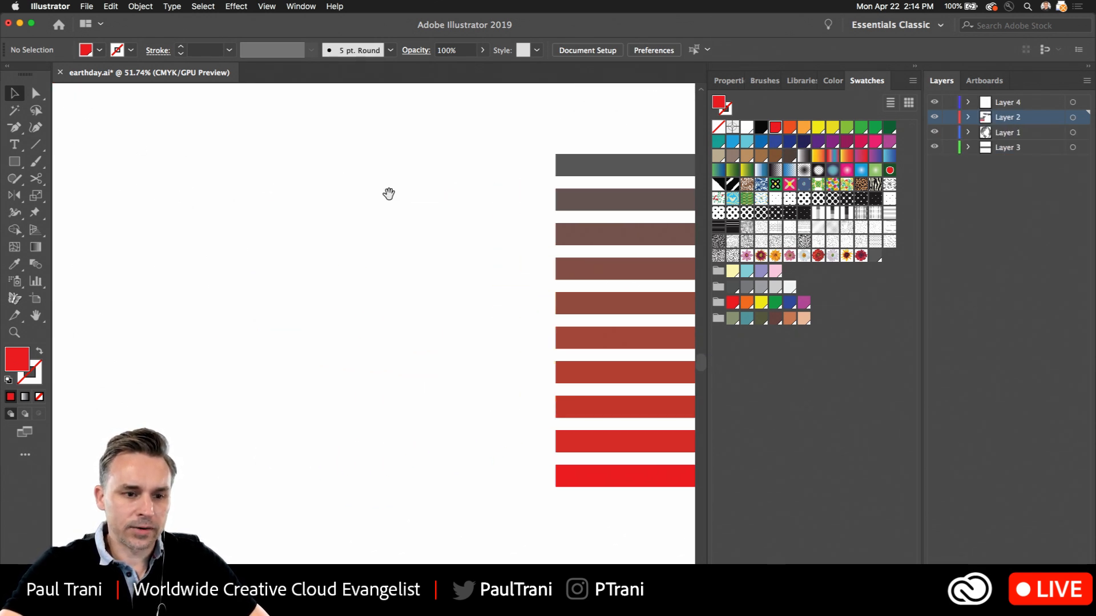
left_click_drag(8, 161, 84, 194)
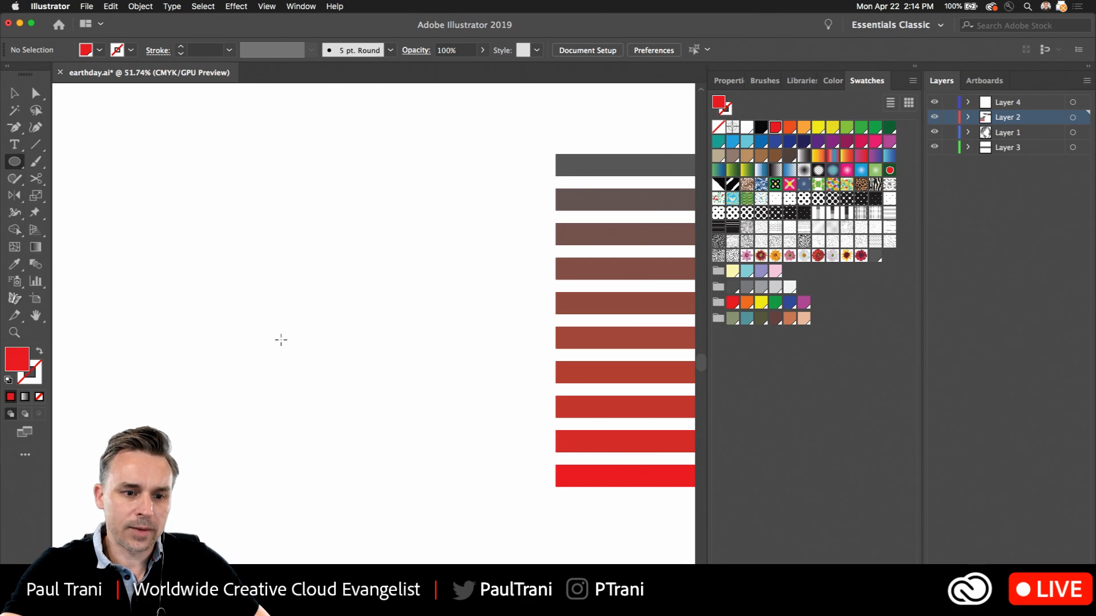
left_click_drag(315, 294, 432, 463)
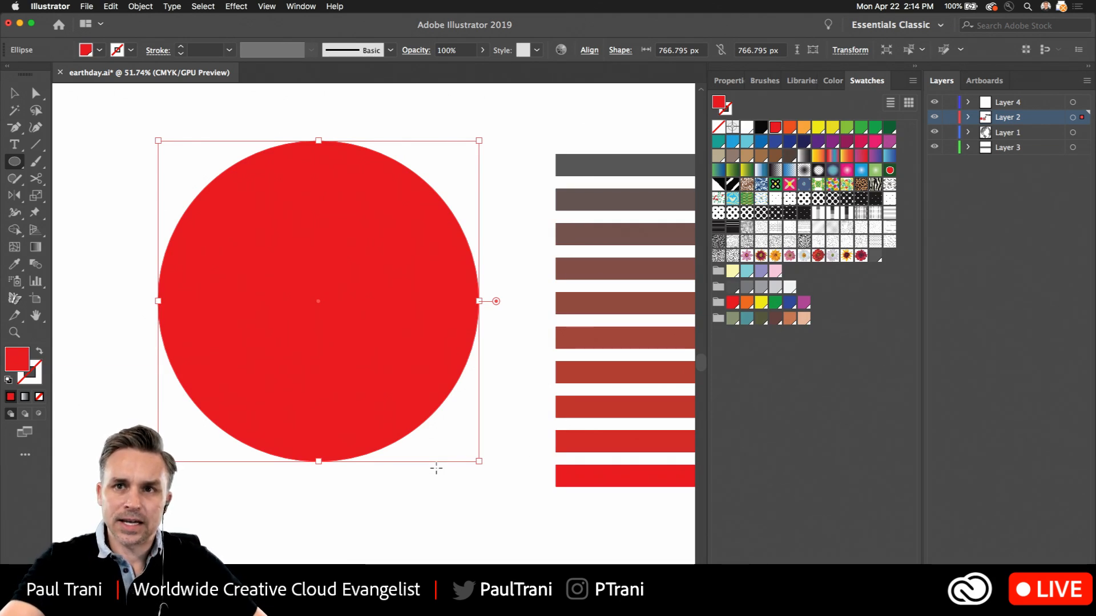
left_click(14, 95)
left_click_drag(283, 275, 213, 254)
left_click_drag(228, 275, 249, 295)
left_click_drag(222, 255, 222, 241)
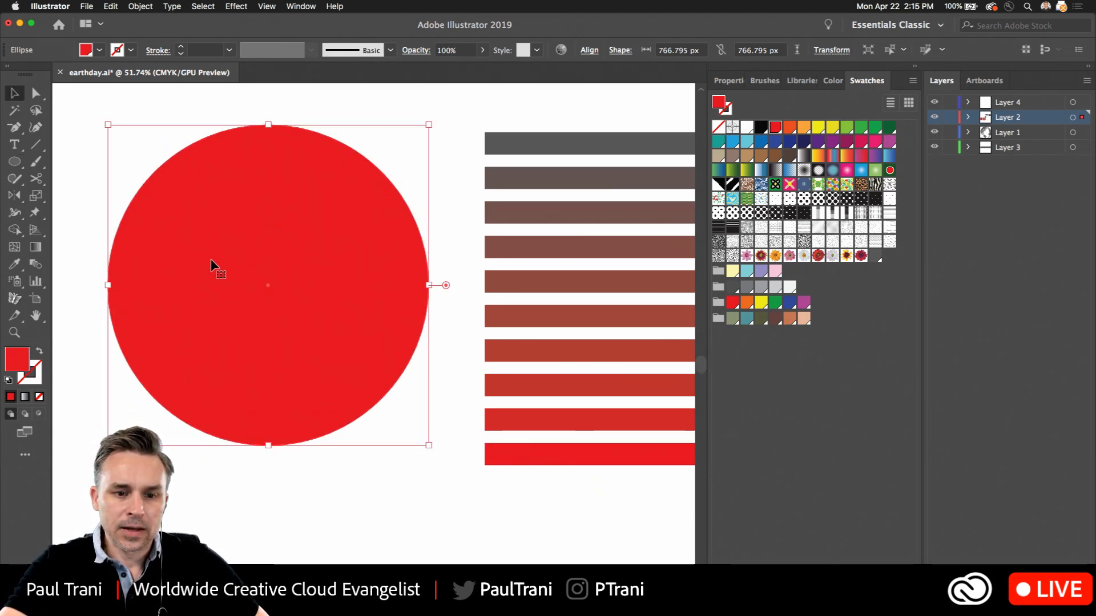
left_click_drag(287, 237, 286, 248)
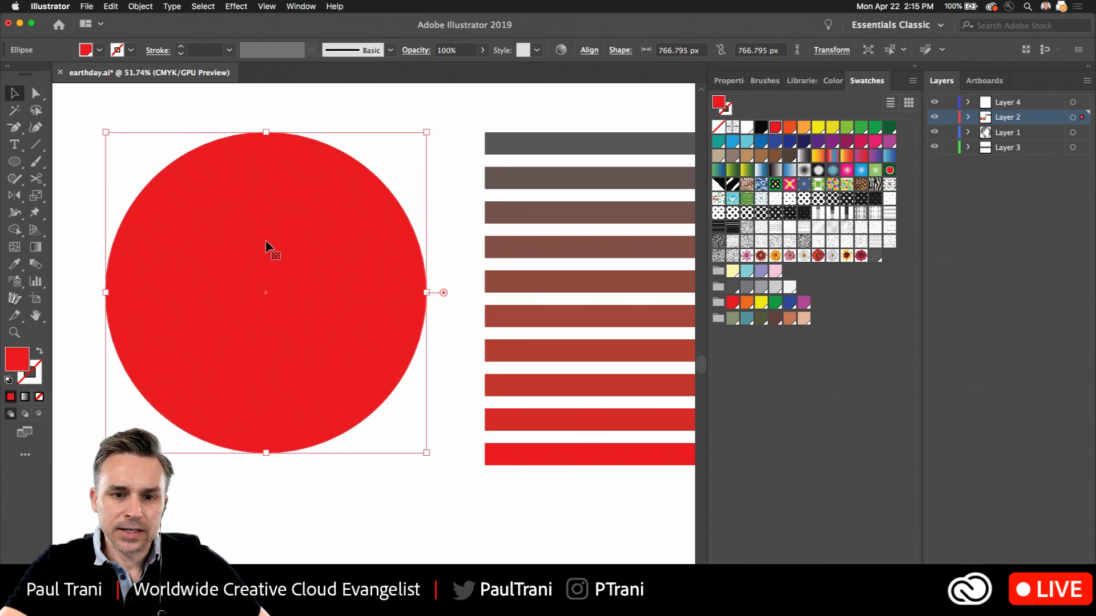
Swap the circle's fill and stroke to give it a red outline and no fill
left_click(39, 353)
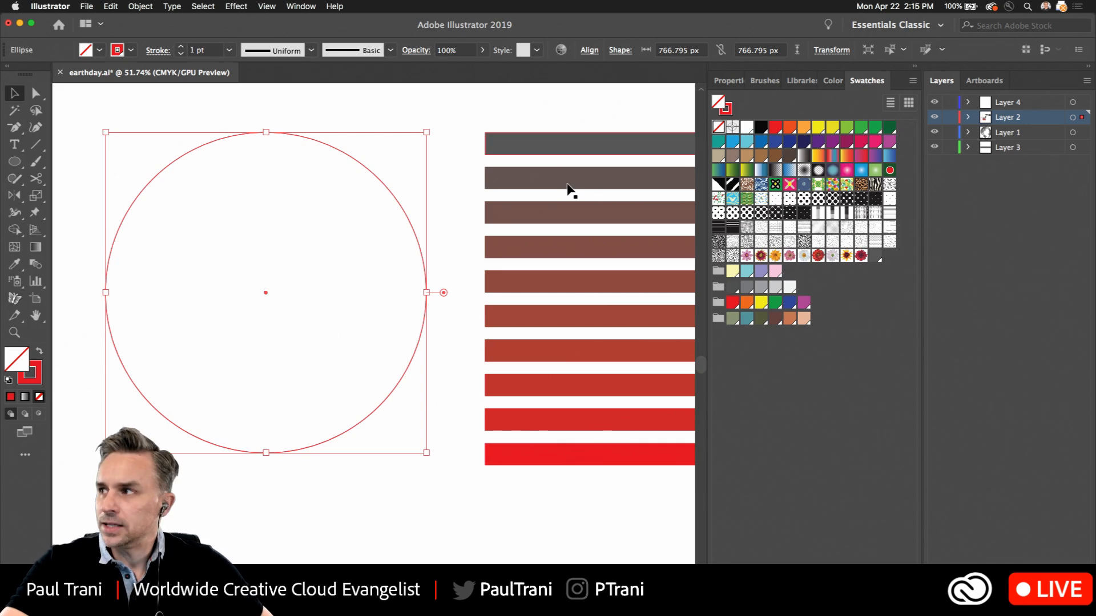
left_click(916, 66)
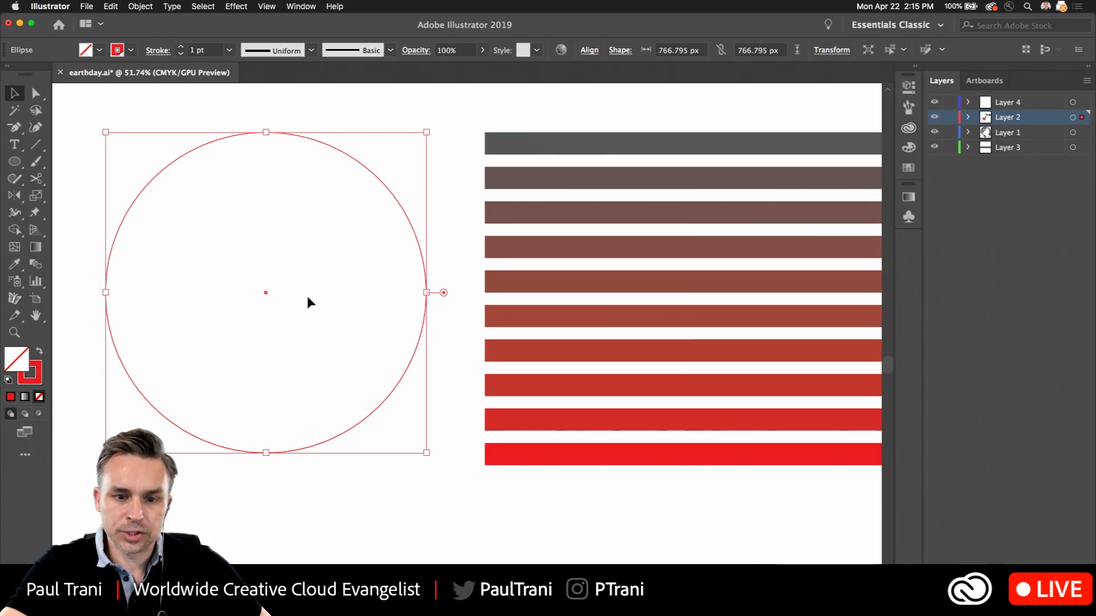
left_click_drag(307, 296, 379, 267)
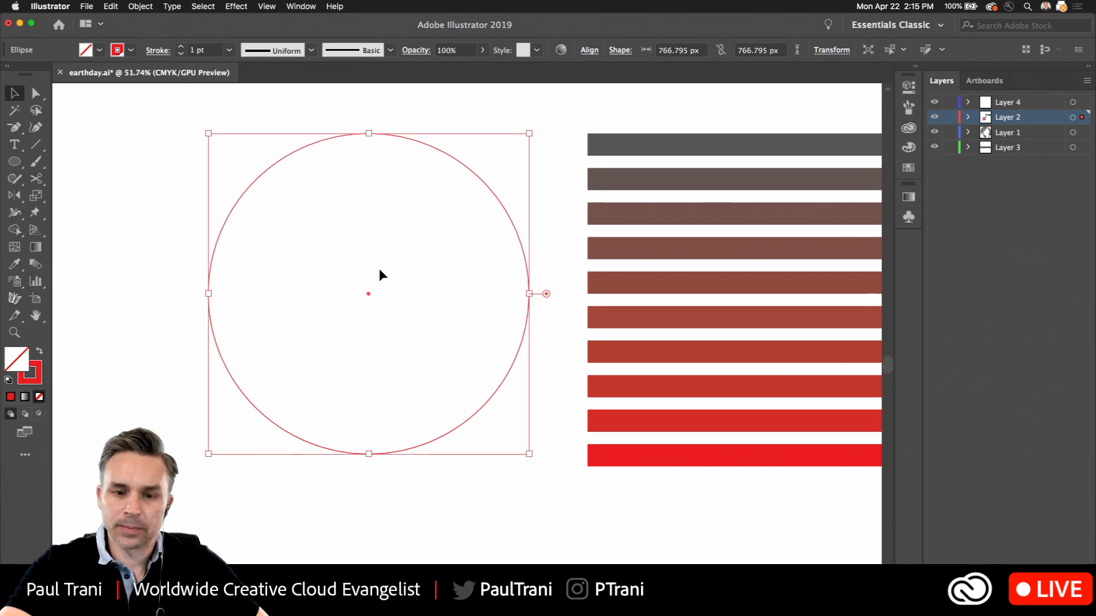
Place a copy of the circle in front of the stripes with a red fill and no stroke
left_click_drag(260, 253, 80, 263)
left_click_drag(92, 178, 646, 199)
left_click_drag(637, 199, 524, 200)
key("super+z")
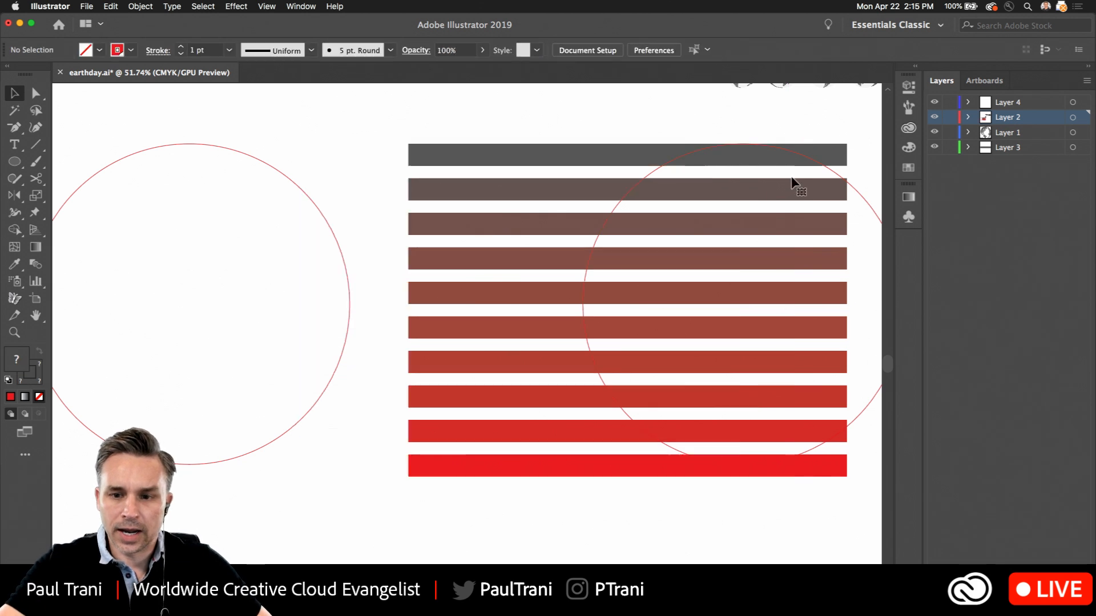
left_click(851, 185)
key("super+x")
key("super+v")
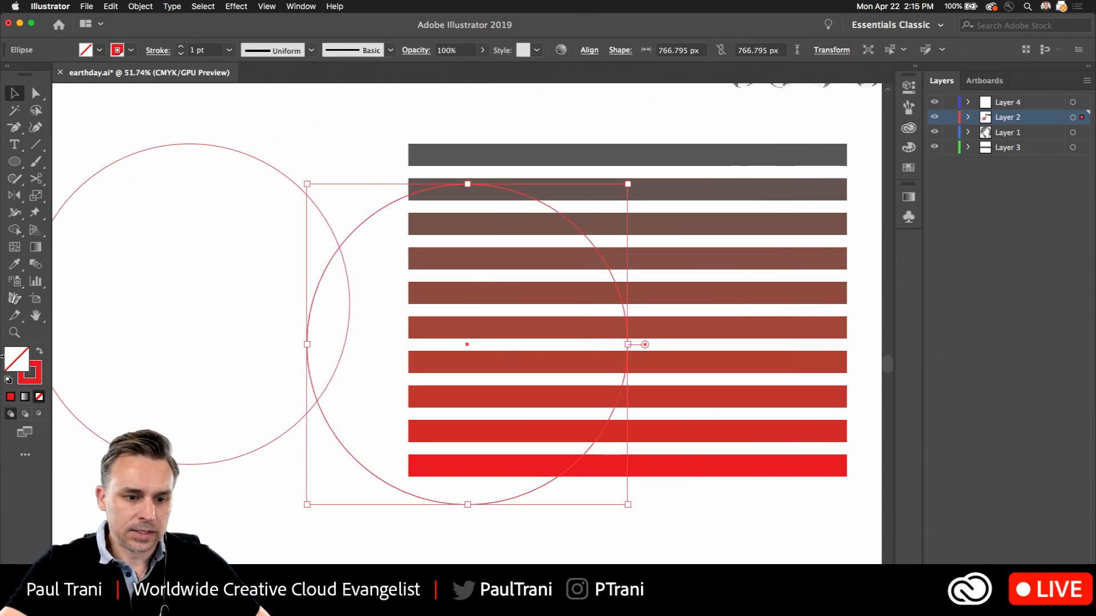
left_click(39, 351)
left_click_drag(375, 234, 518, 206)
Try the filled circle as a clipping mask on the stripes, undo it and delete the circle copy
left_click_drag(482, 123, 618, 257)
right_click(560, 260)
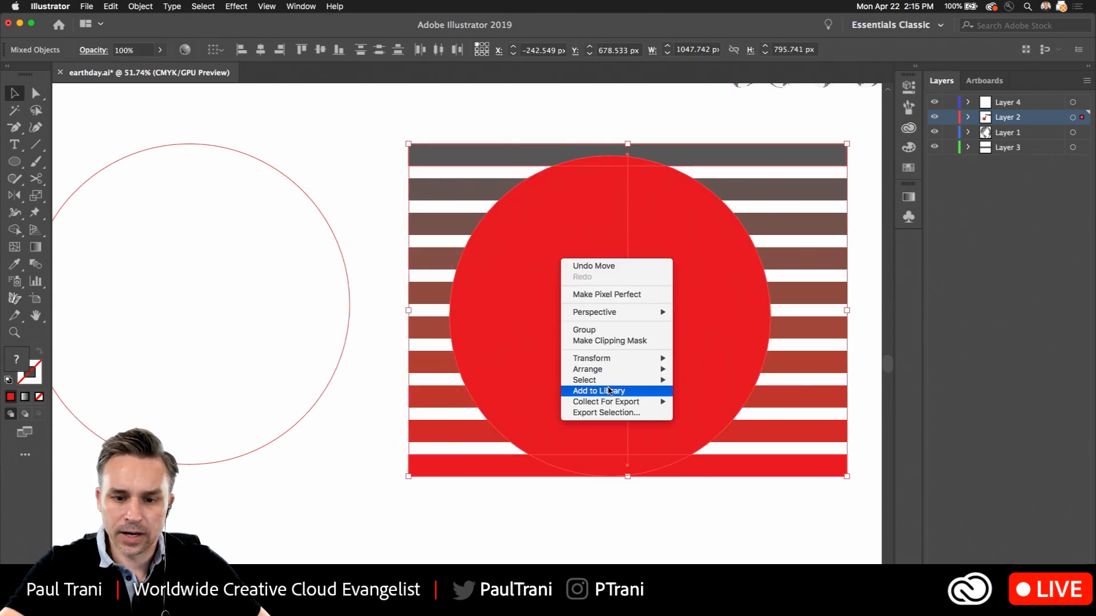
left_click(609, 343)
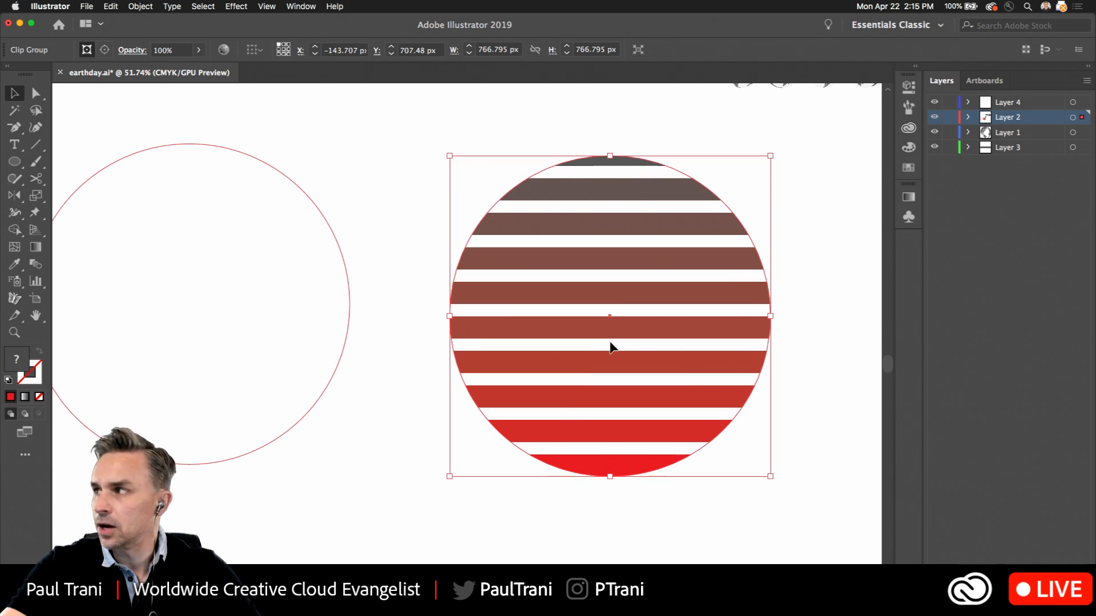
key("super+z")
left_click(374, 118)
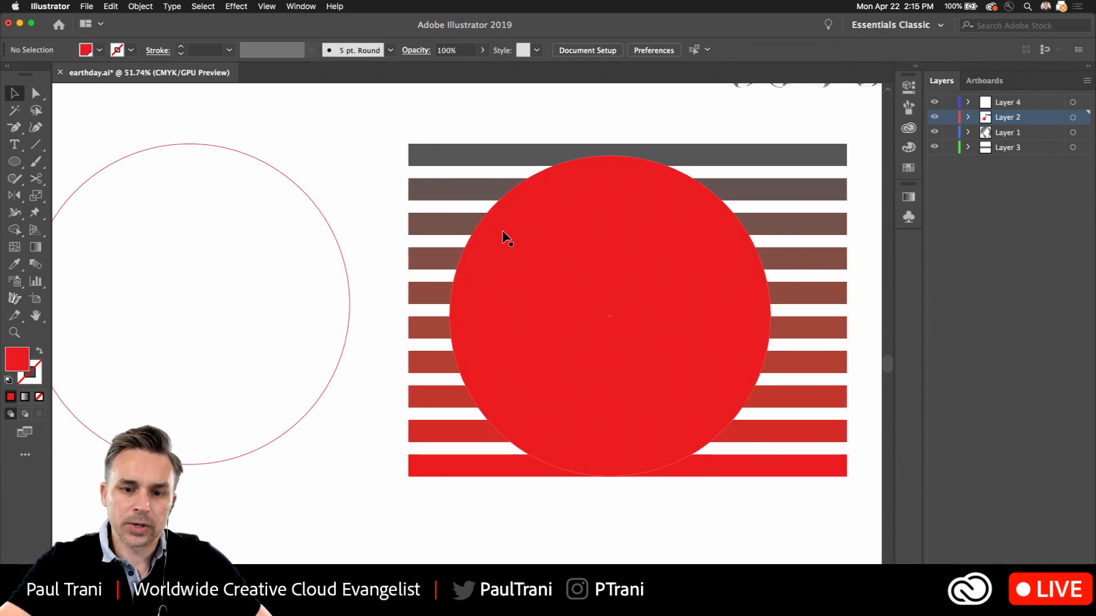
left_click(505, 237)
key("Delete")
Cut the outlined circle at its top and bottom anchor points with the Scissors tool
left_click(188, 147)
left_click_drag(281, 137, 450, 137)
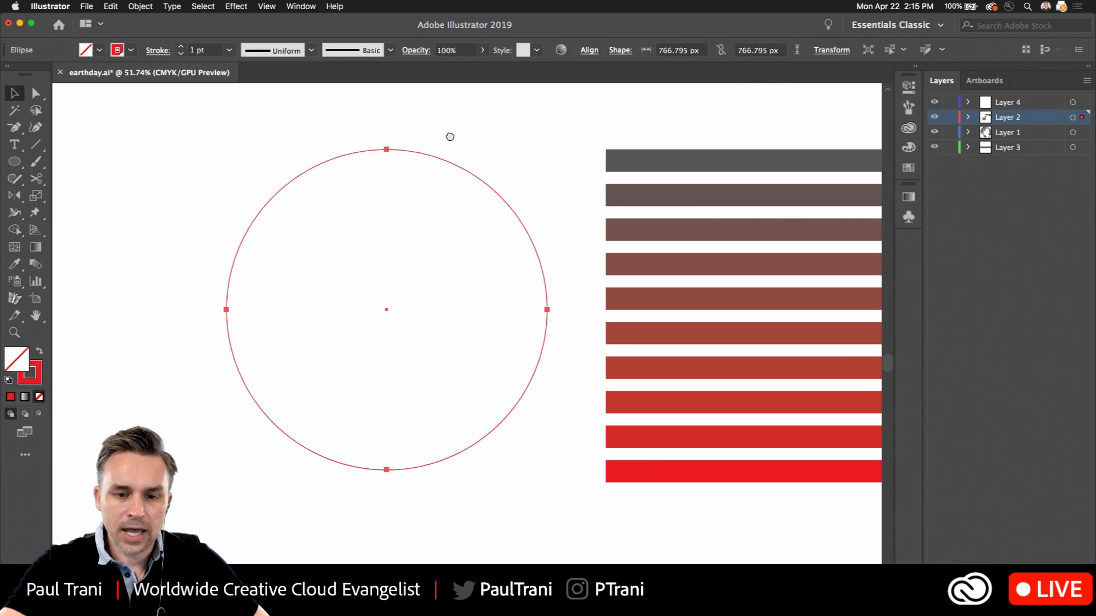
left_click(36, 179)
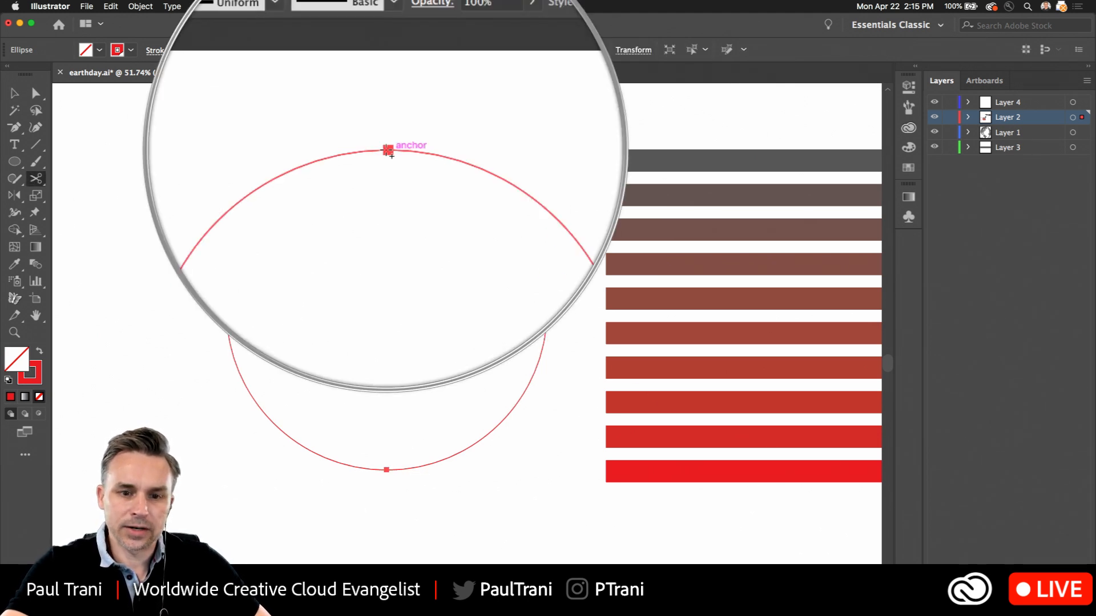
left_click(387, 149)
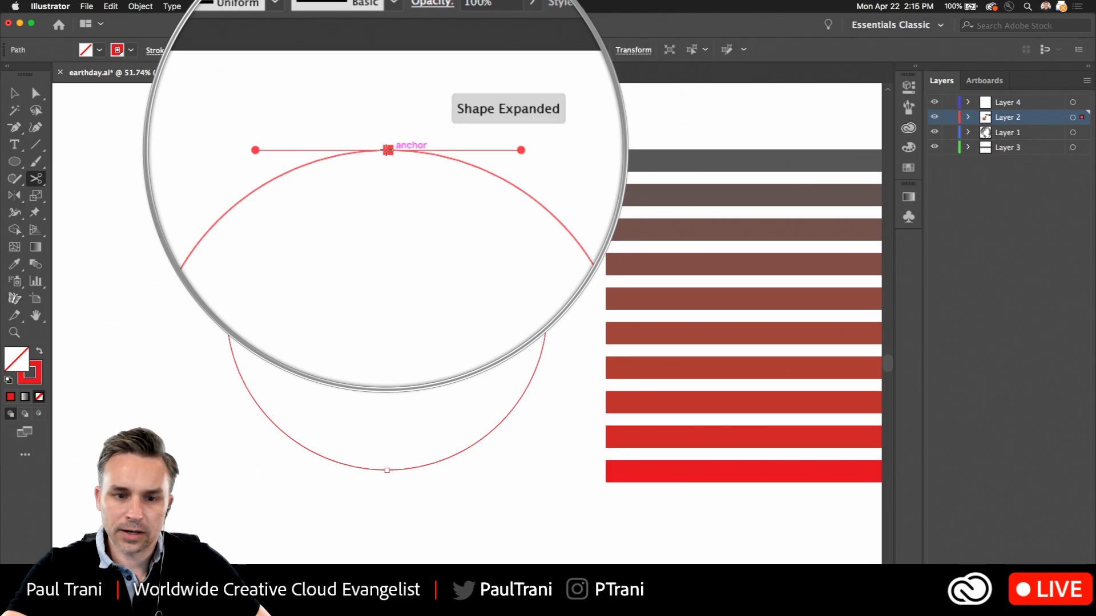
left_click(386, 469)
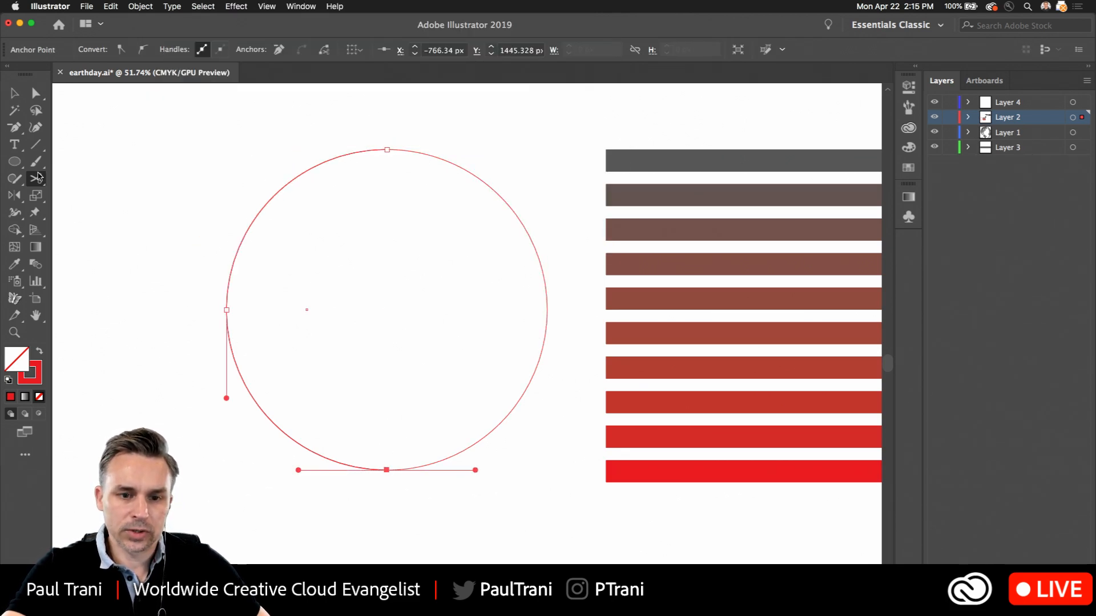
Delete the right half of the split circle and deselect the remaining arc
left_click(35, 93)
left_click_drag(450, 258, 567, 333)
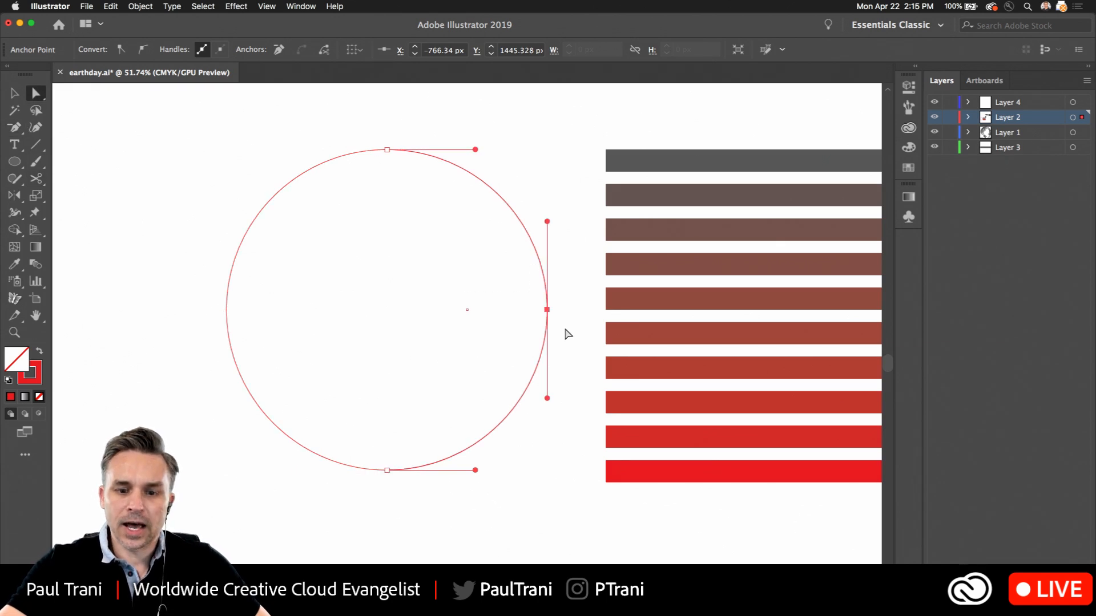
key("Delete")
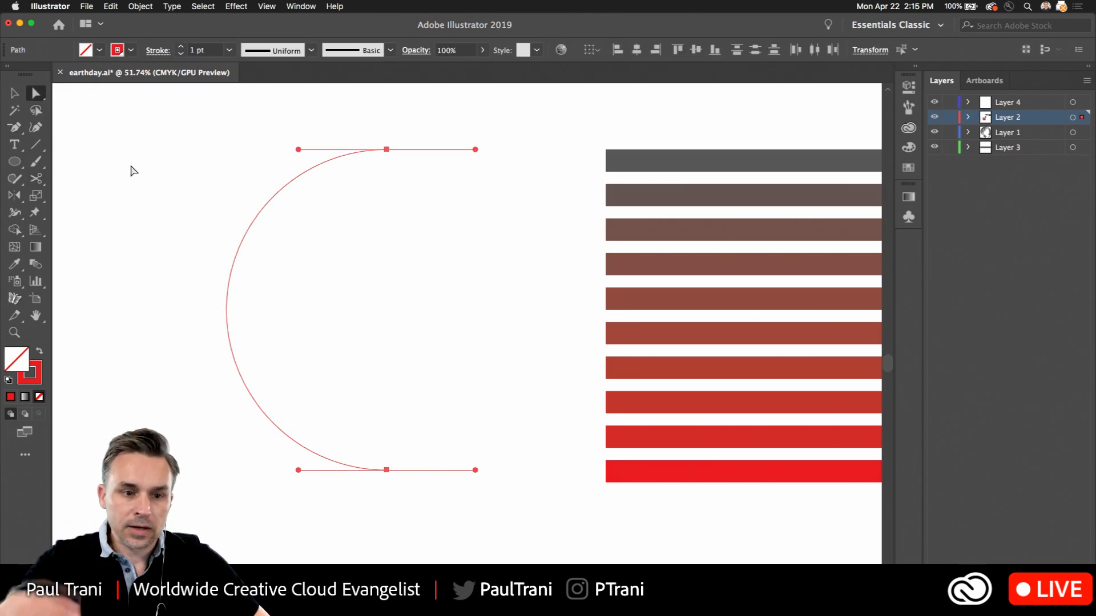
key("v")
left_click(211, 185)
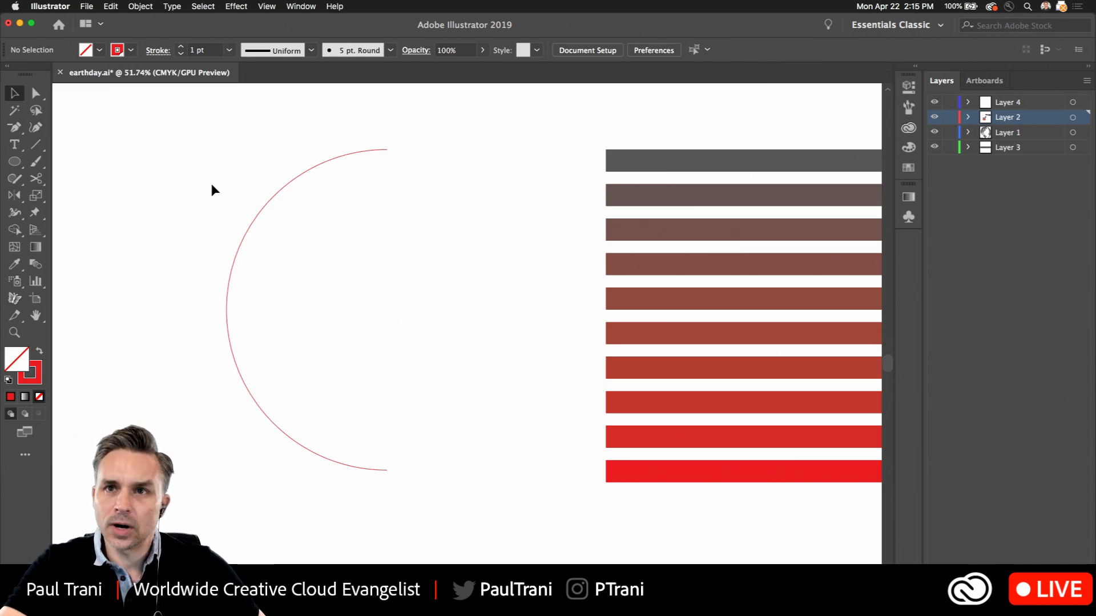
Start a 3D Revolve effect on the half-circle path with the preview on
left_click(258, 215)
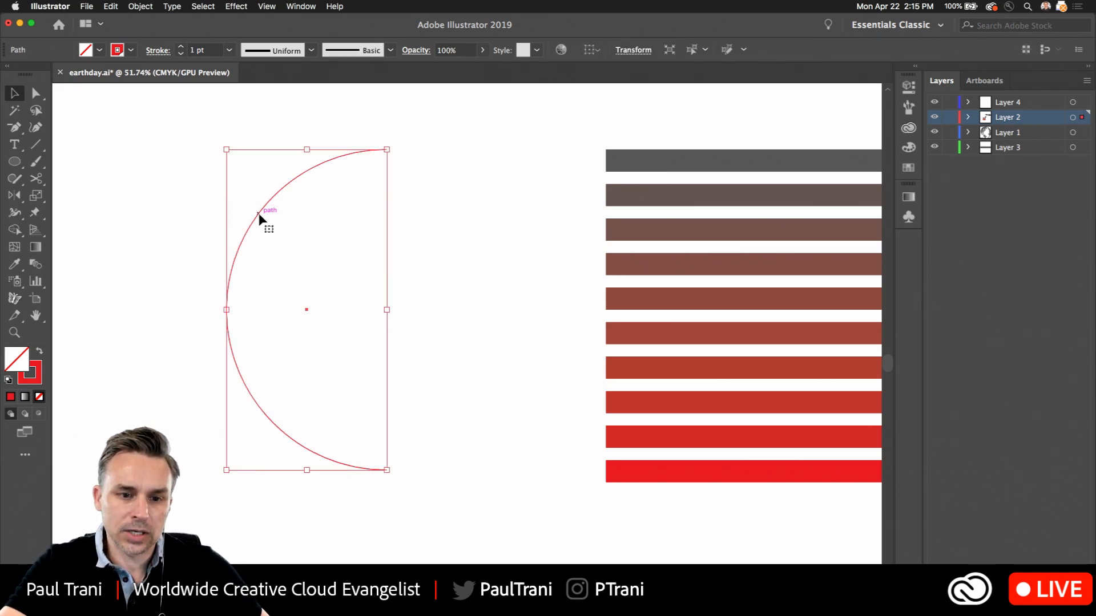
left_click_drag(203, 202, 159, 203)
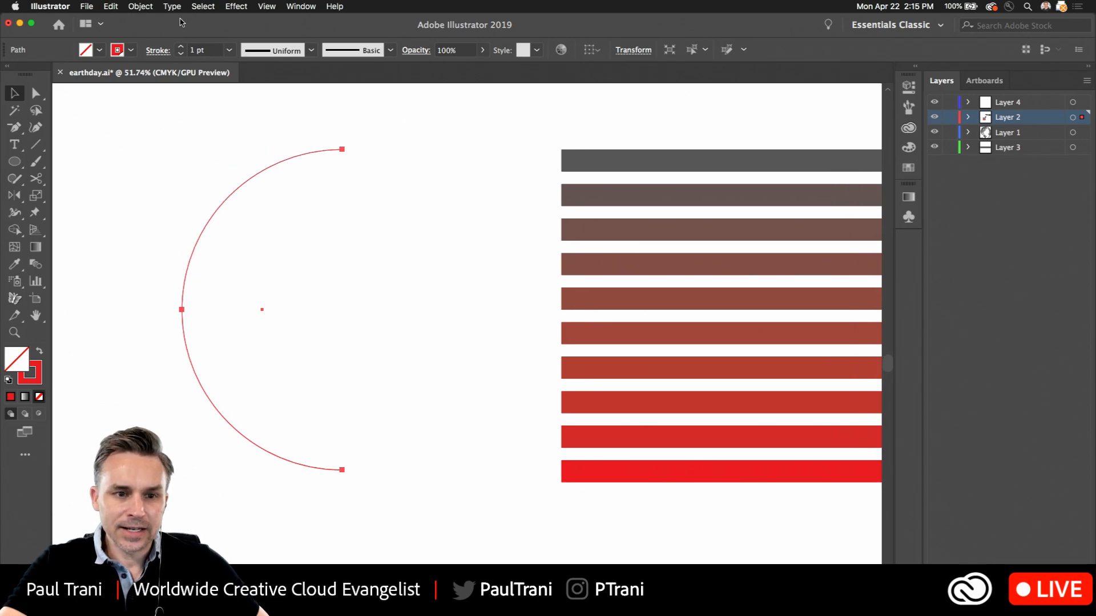
left_click(235, 7)
mouse_move(299, 78)
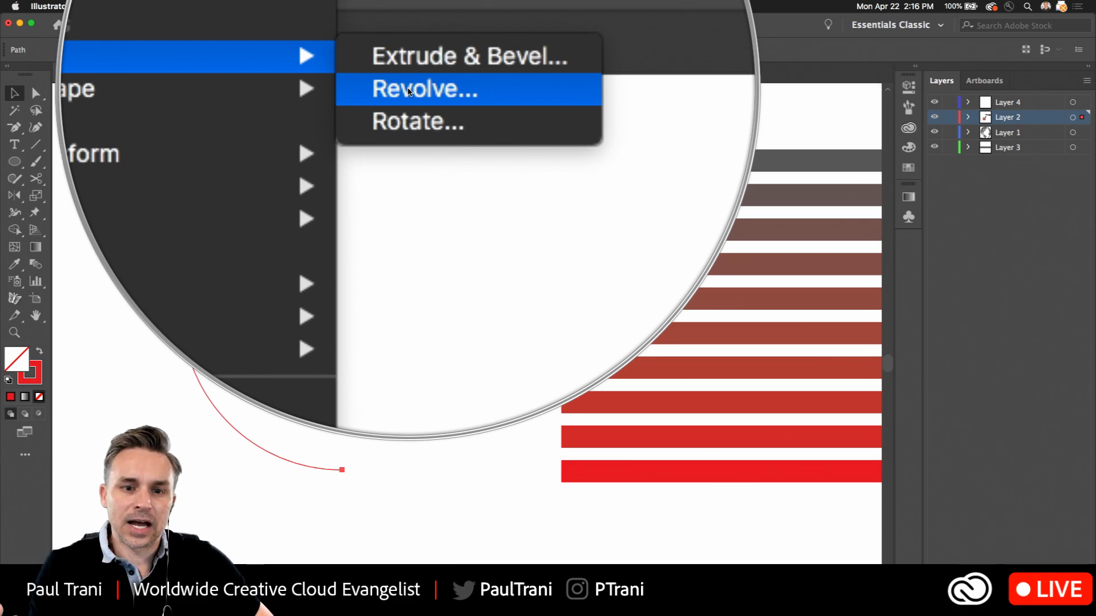
left_click(409, 91)
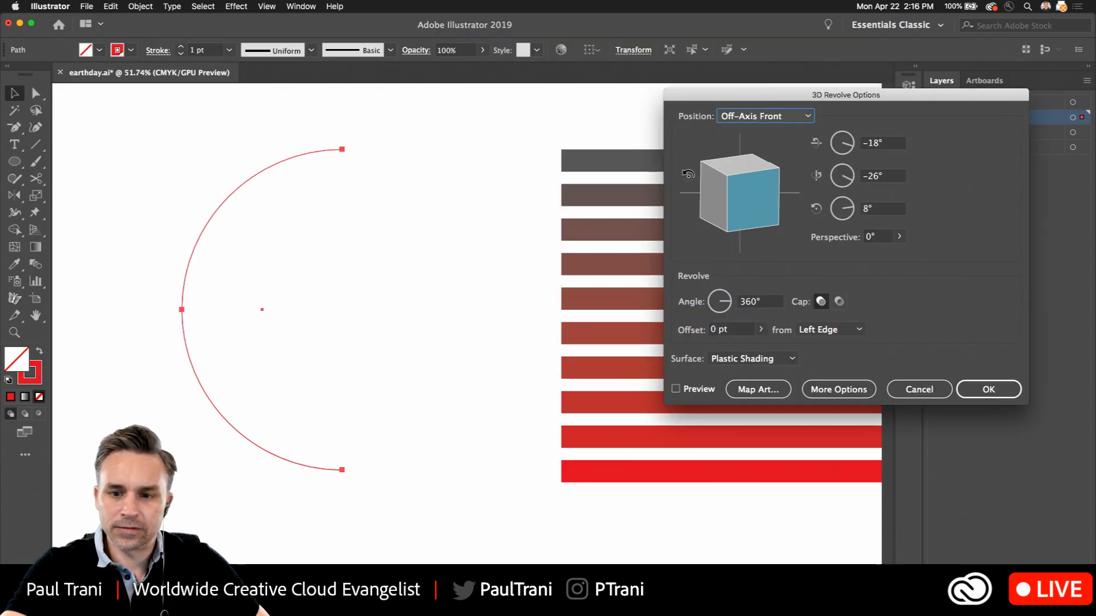
left_click_drag(733, 108, 530, 107)
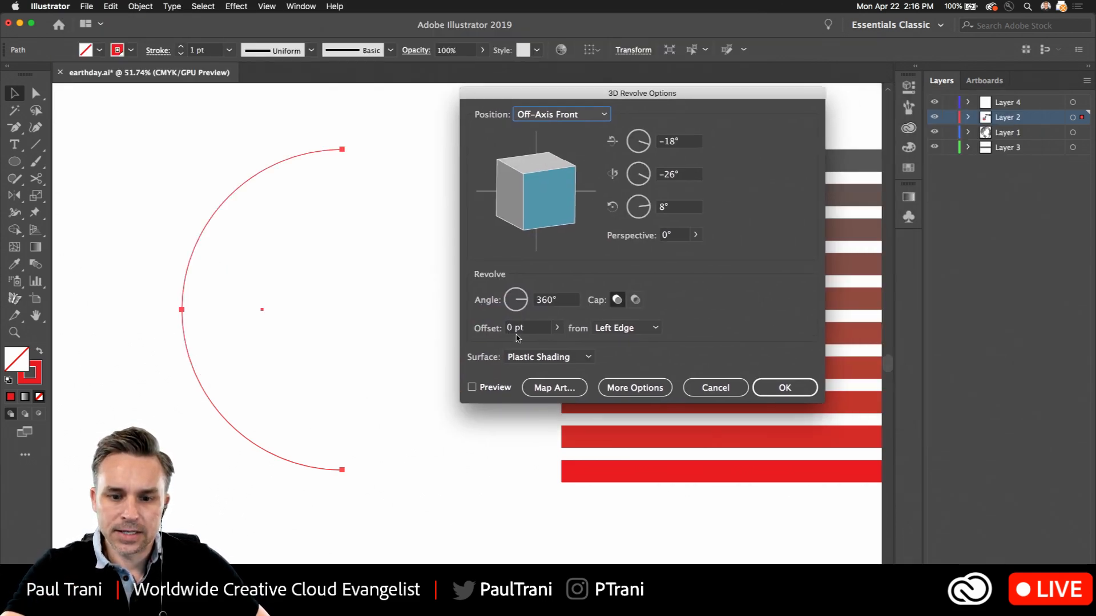
left_click(471, 388)
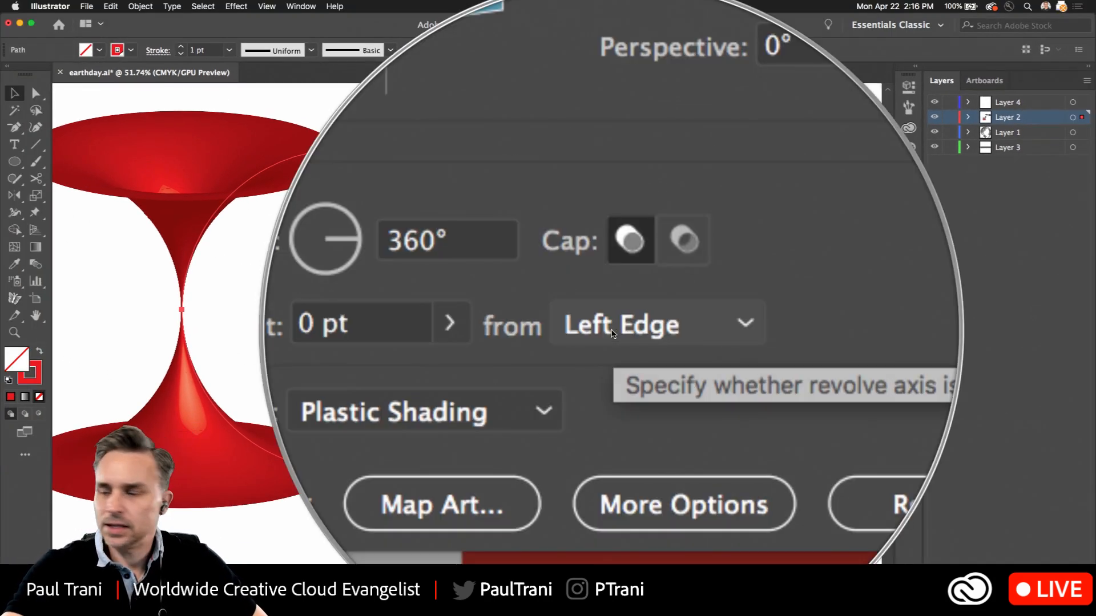
Set the revolve axis to the Right Edge and move the options dialog clear of the sphere
left_click(617, 332)
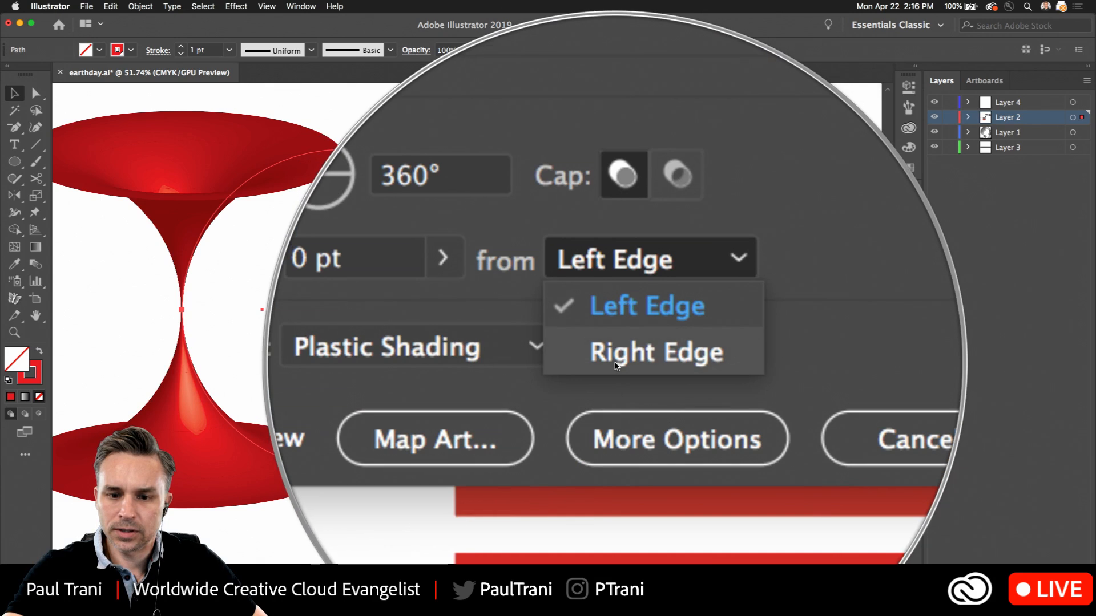
left_click(616, 367)
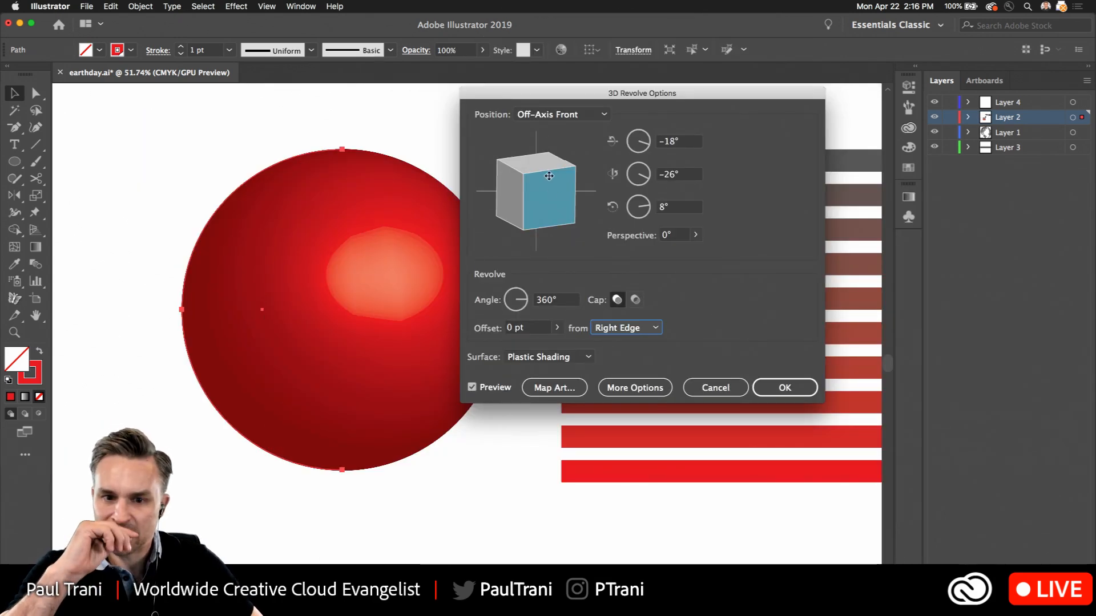
left_click_drag(535, 102, 618, 100)
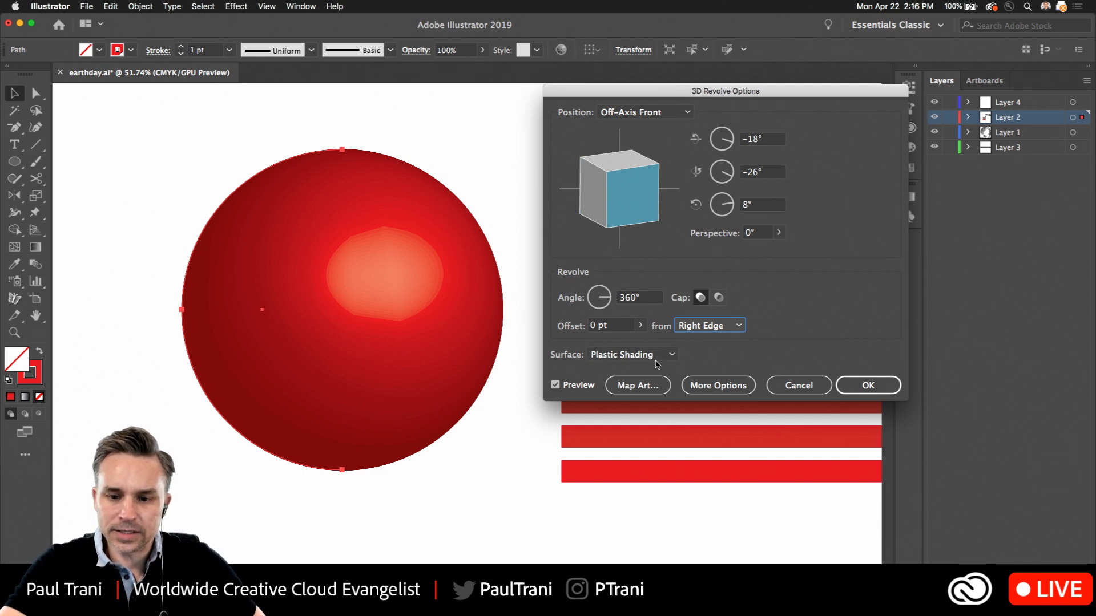
Show the extra surface options, move the light to the sphere's upper-left area and apply the 3D Revolve effect
left_click(718, 385)
left_click_drag(647, 92, 653, 26)
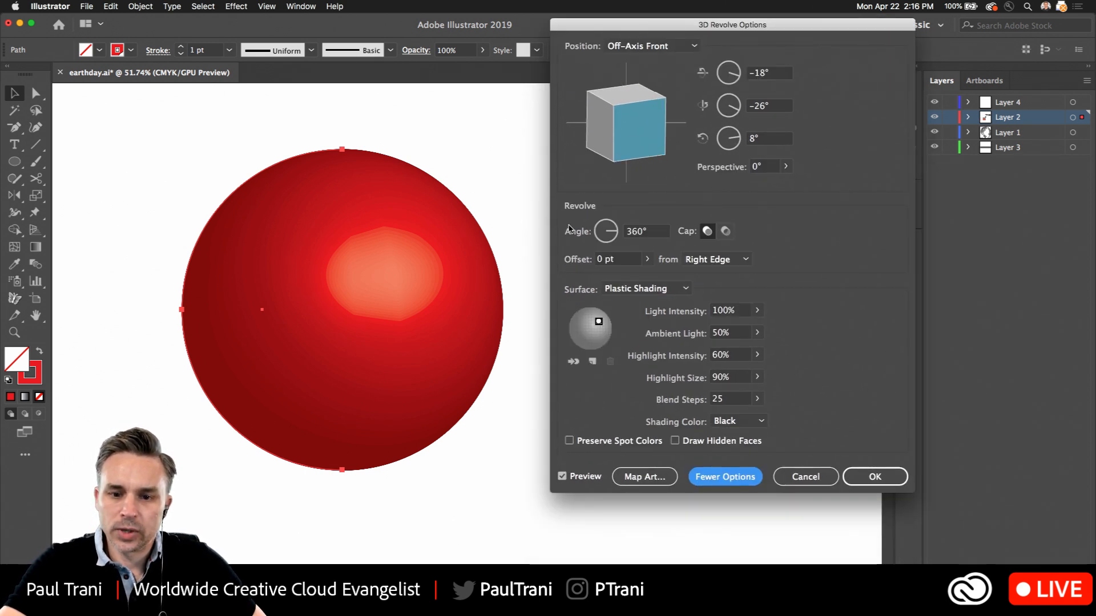
left_click_drag(598, 321, 582, 320)
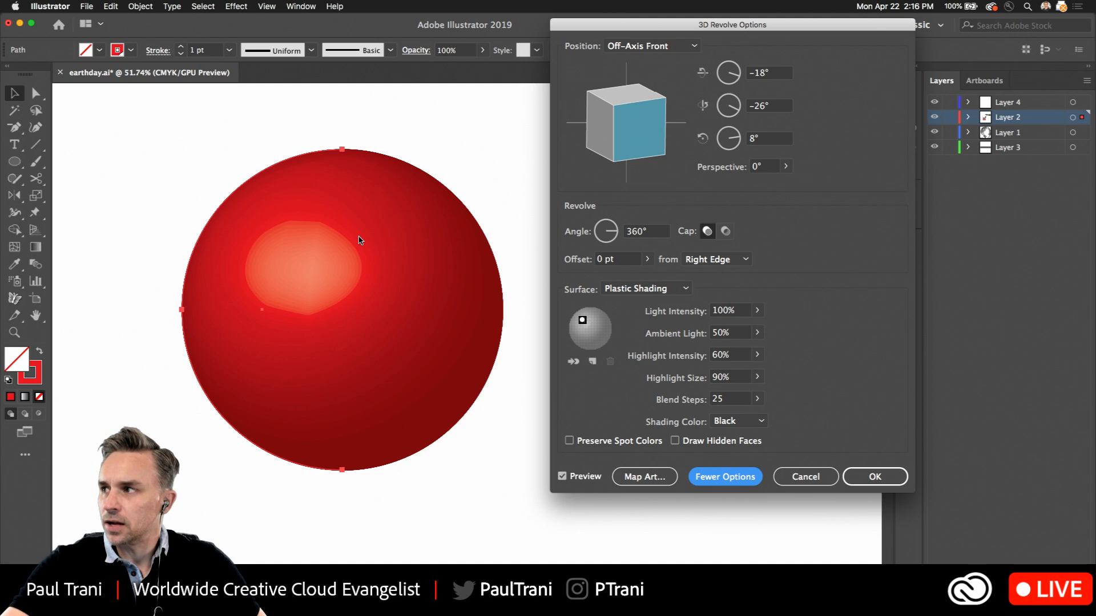
left_click(874, 476)
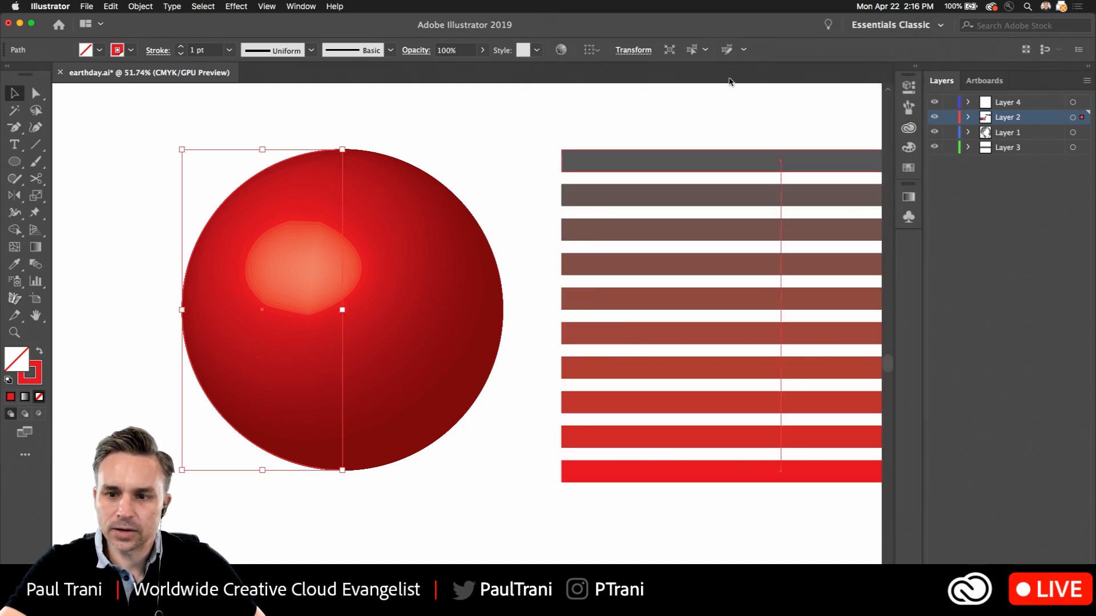
Change the revolved half-circle's stroke color to white and deselect it
left_click(915, 68)
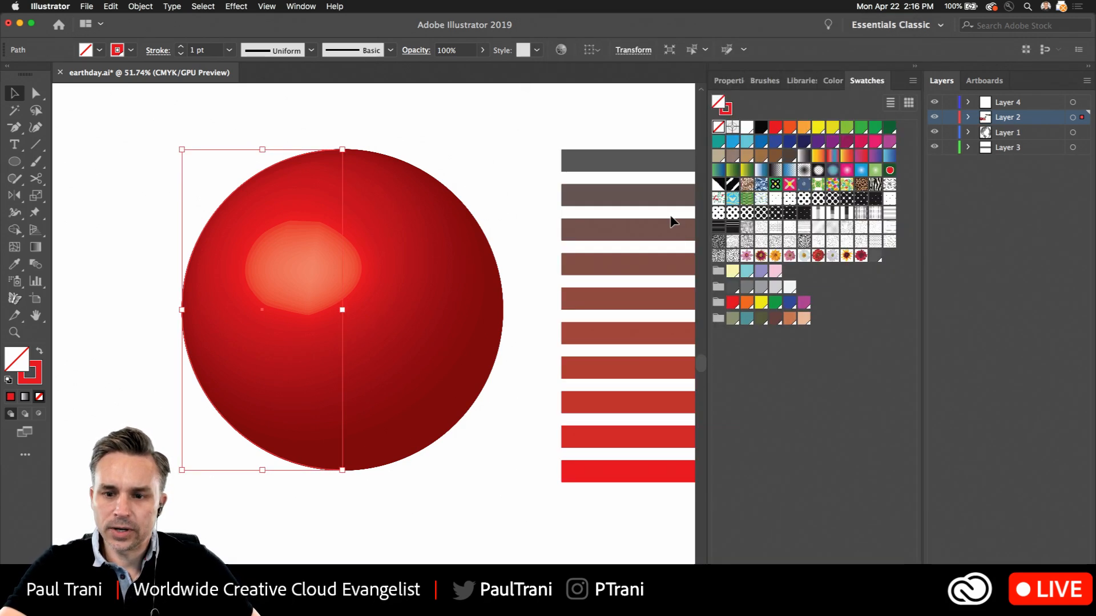
left_click(725, 80)
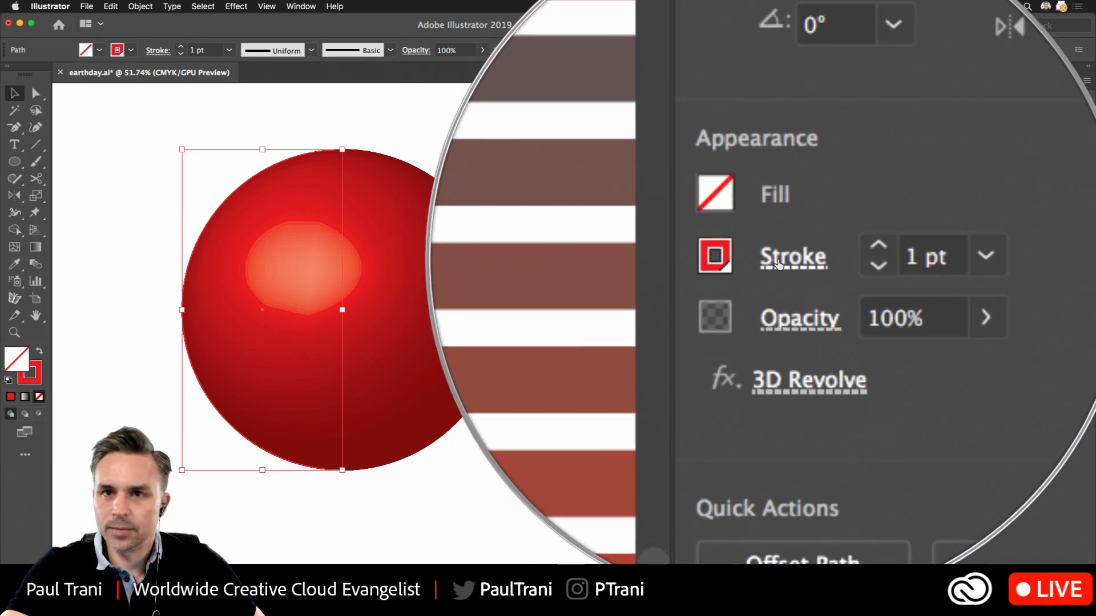
left_click(781, 258)
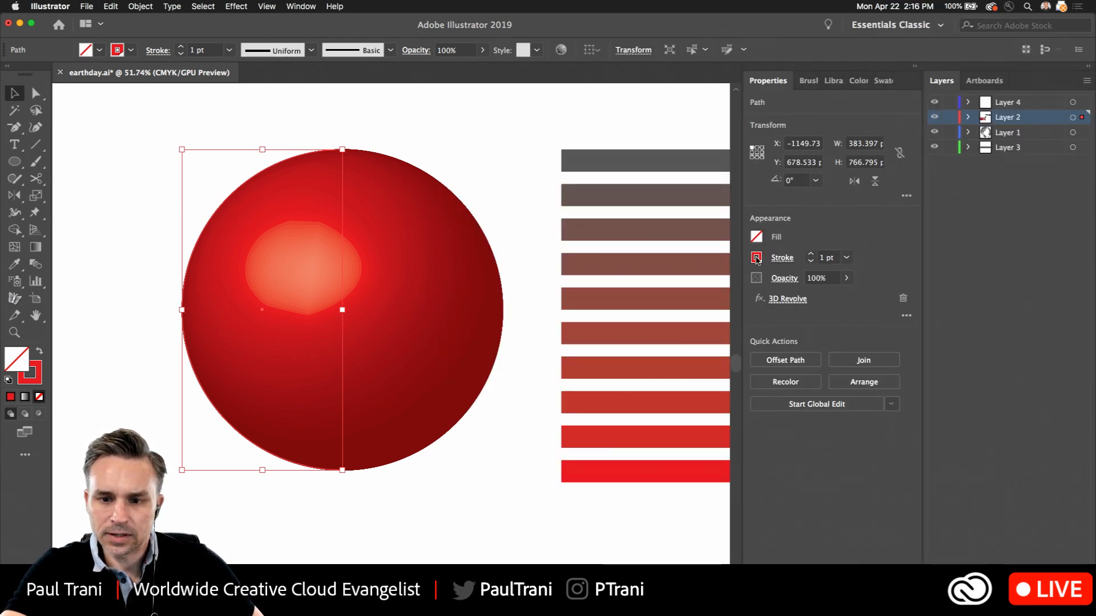
left_click(756, 258)
left_click(619, 309)
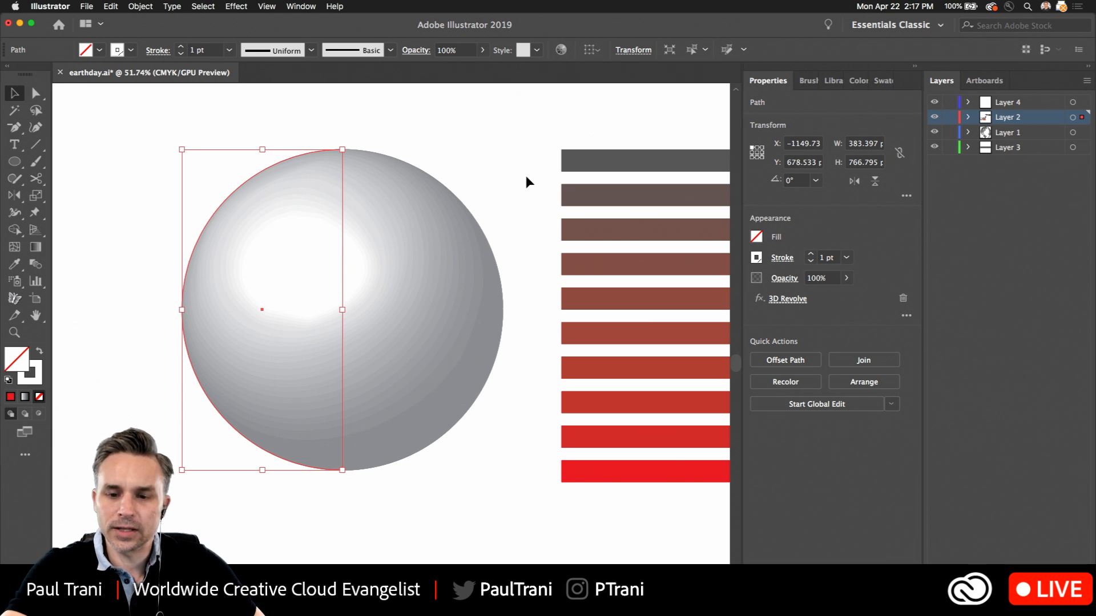
left_click(465, 122)
Save the striped blend as a dynamic symbol named LINES, accepting the expansion of the blend
scroll(496, 200, "right", 3)
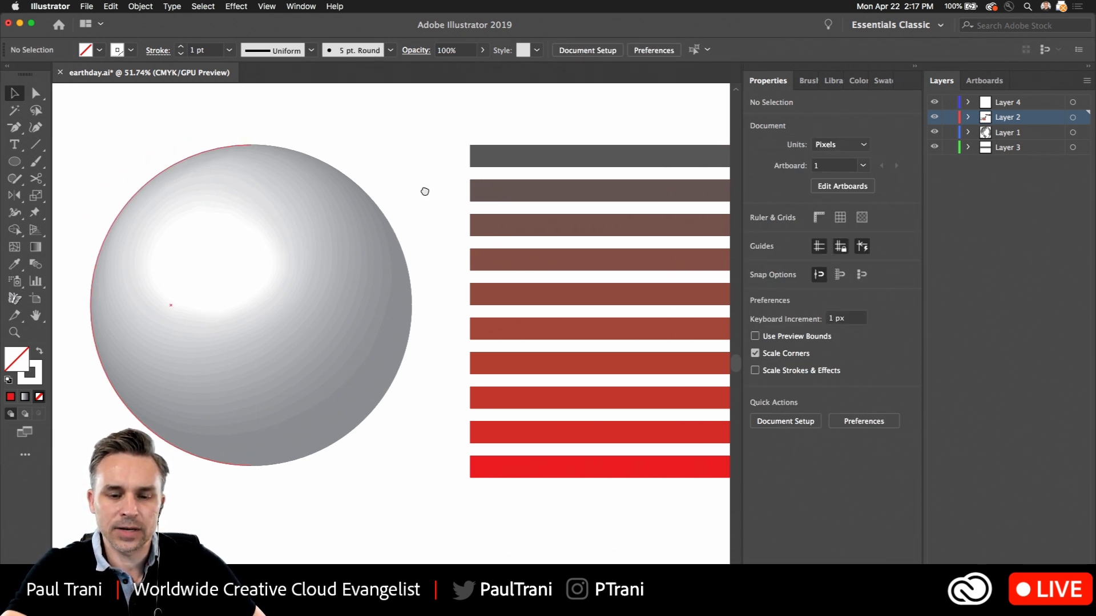
left_click(500, 169)
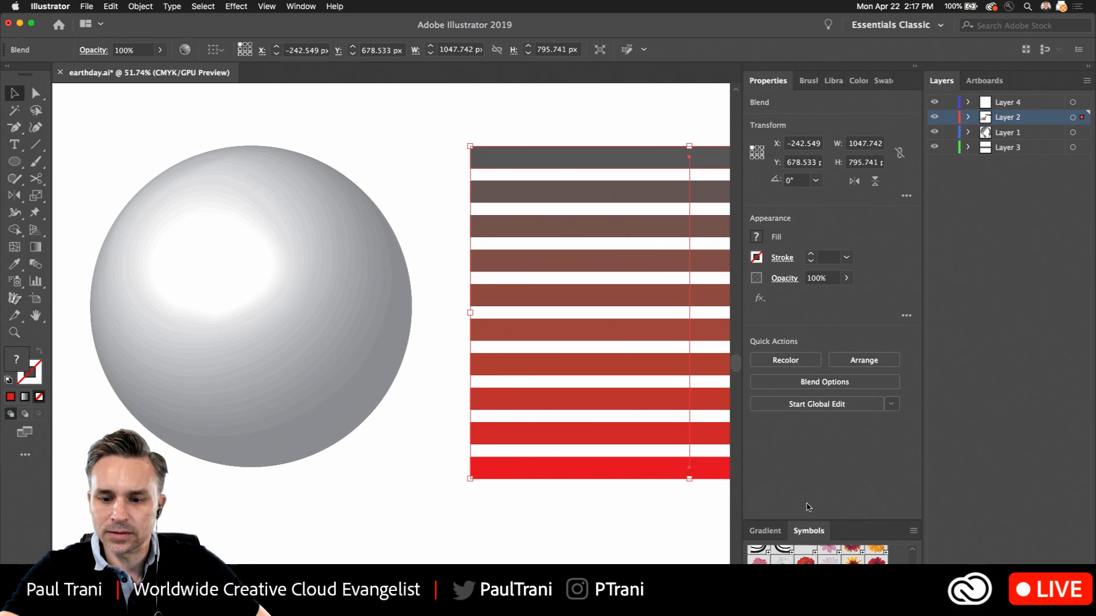
left_click_drag(808, 531, 257, 158)
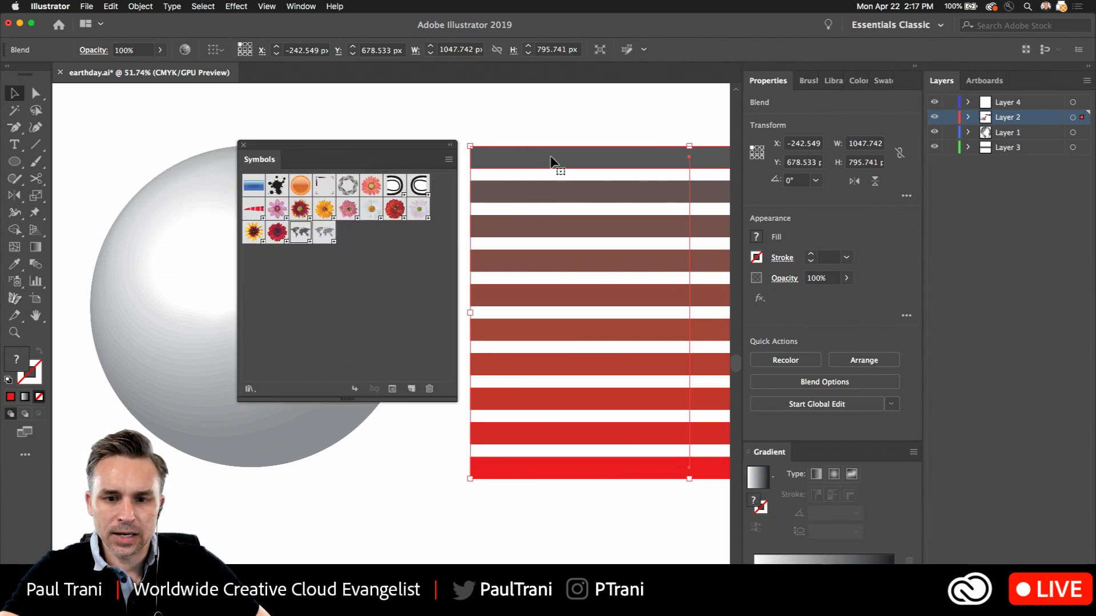
left_click_drag(551, 161, 307, 299)
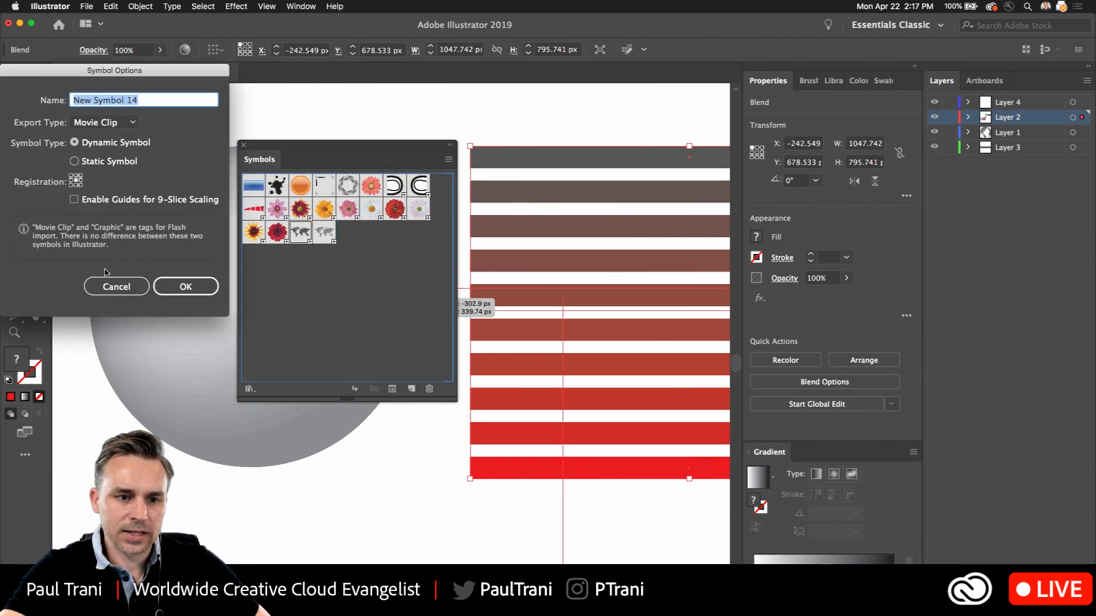
type("Li")
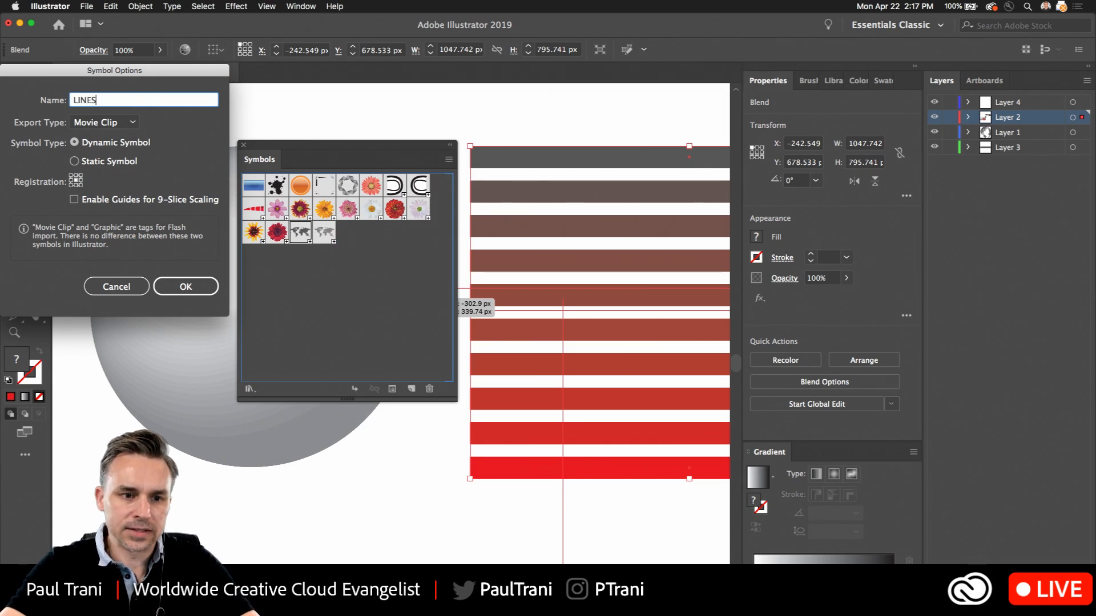
key("Return")
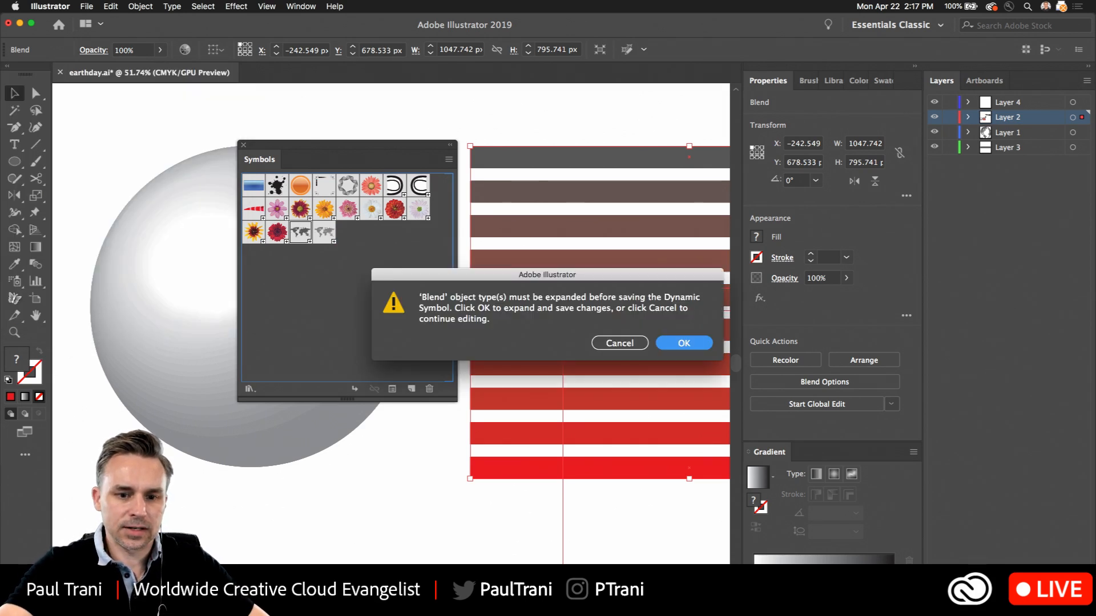
left_click(626, 346)
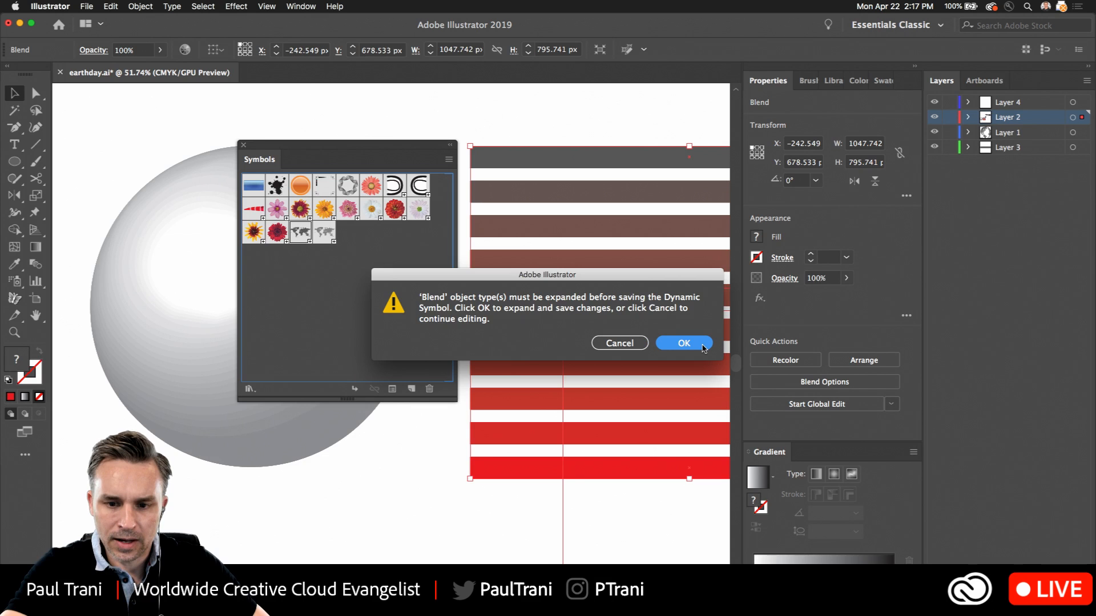
Expand the striped symbol instance with Object and Fill enabled
right_click(542, 150)
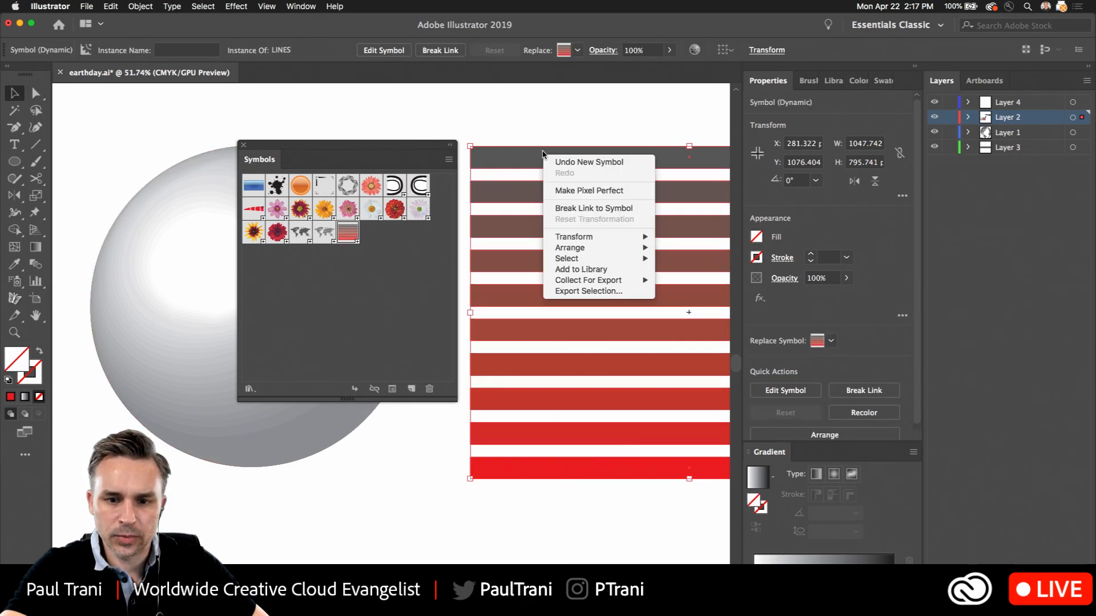
left_click(244, 69)
left_click(140, 5)
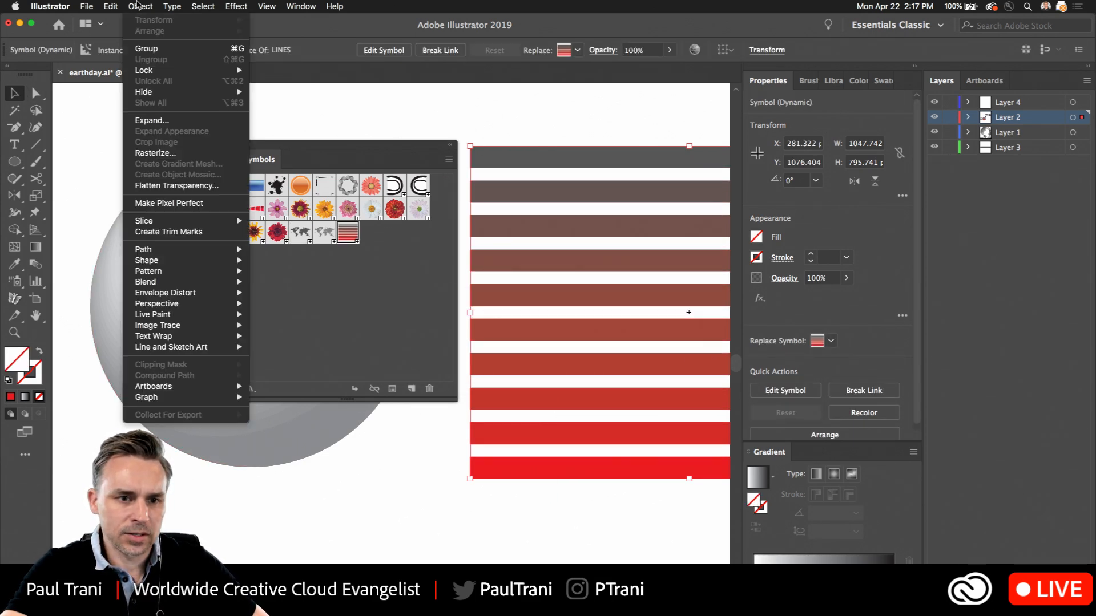
left_click(150, 117)
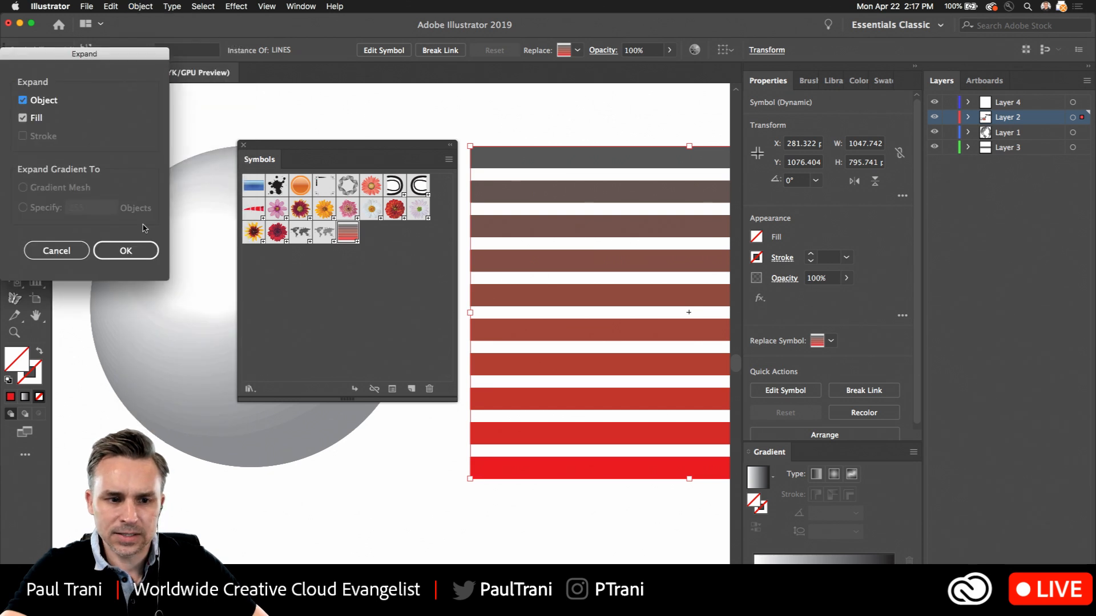
key("Return")
Save the expanded stripe group as a new dynamic symbol named linesss
left_click_drag(573, 160, 397, 241)
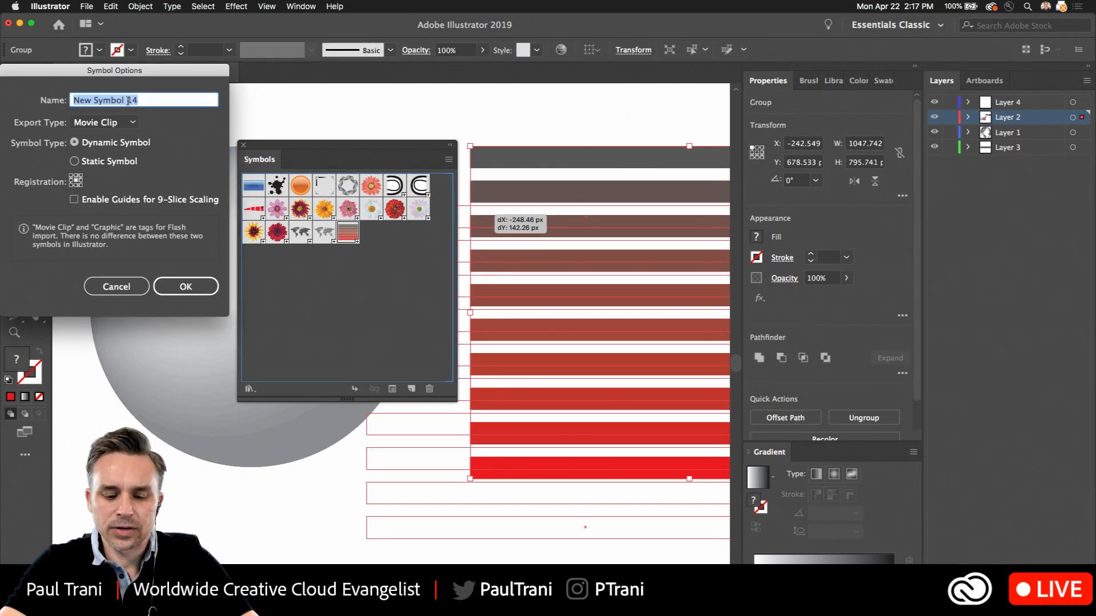
type("LINEX")
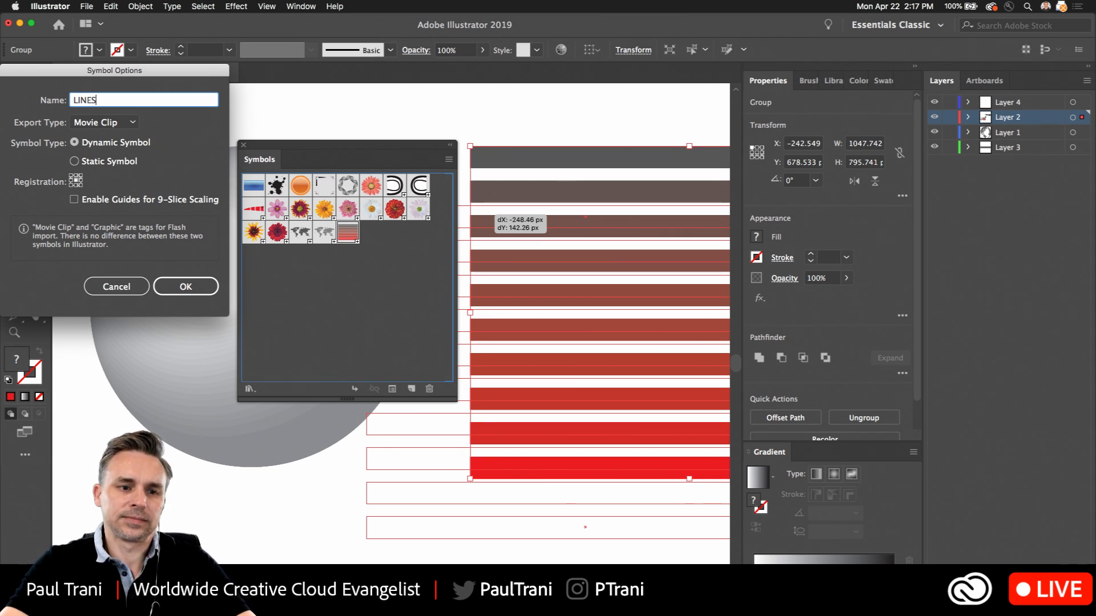
key("Return")
key("Return")
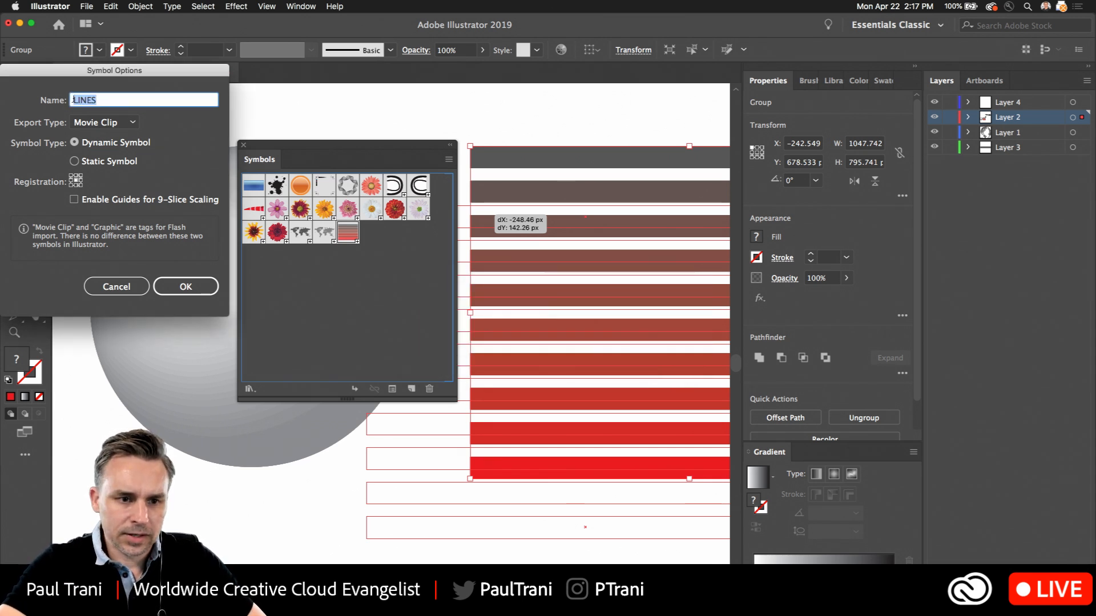
type("linesss")
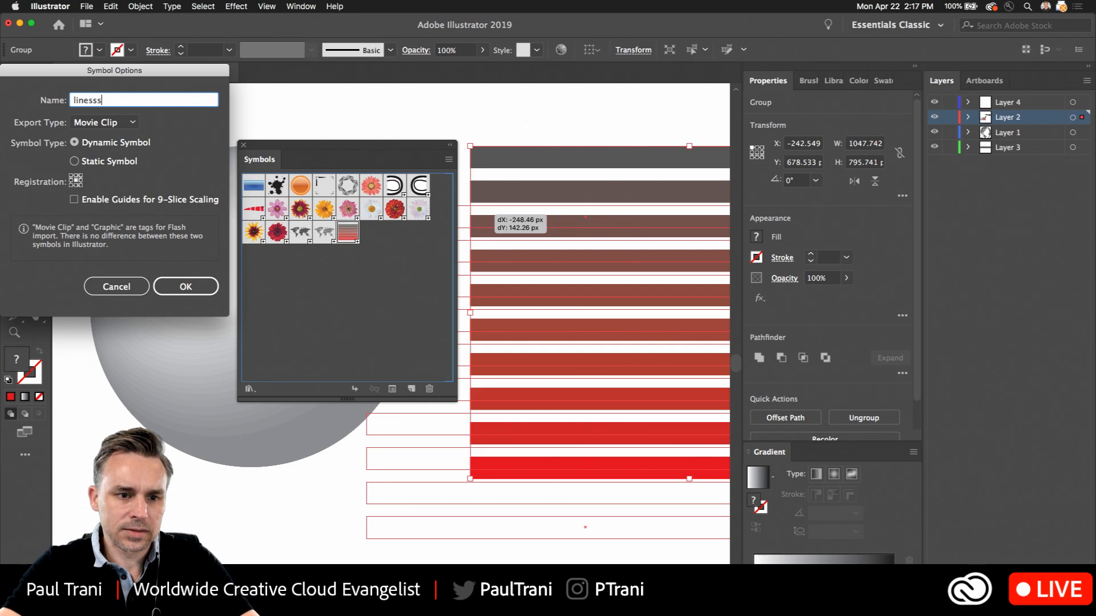
key("Return")
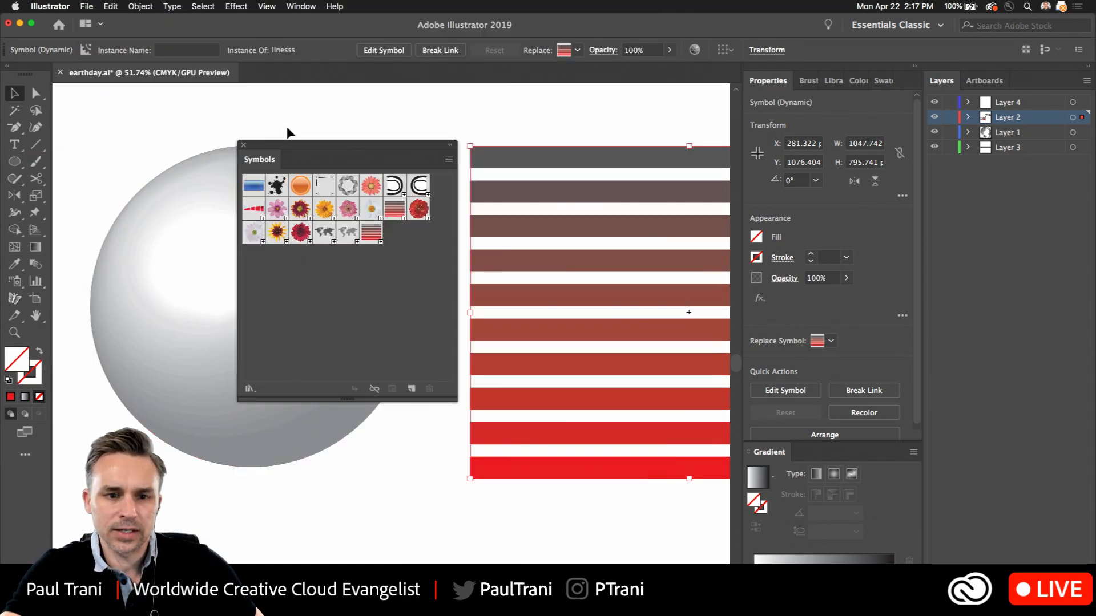
Dock the Symbols panel with the Gradient panel and collapse the Layers panel to enlarge the canvas
left_click_drag(253, 159, 807, 452)
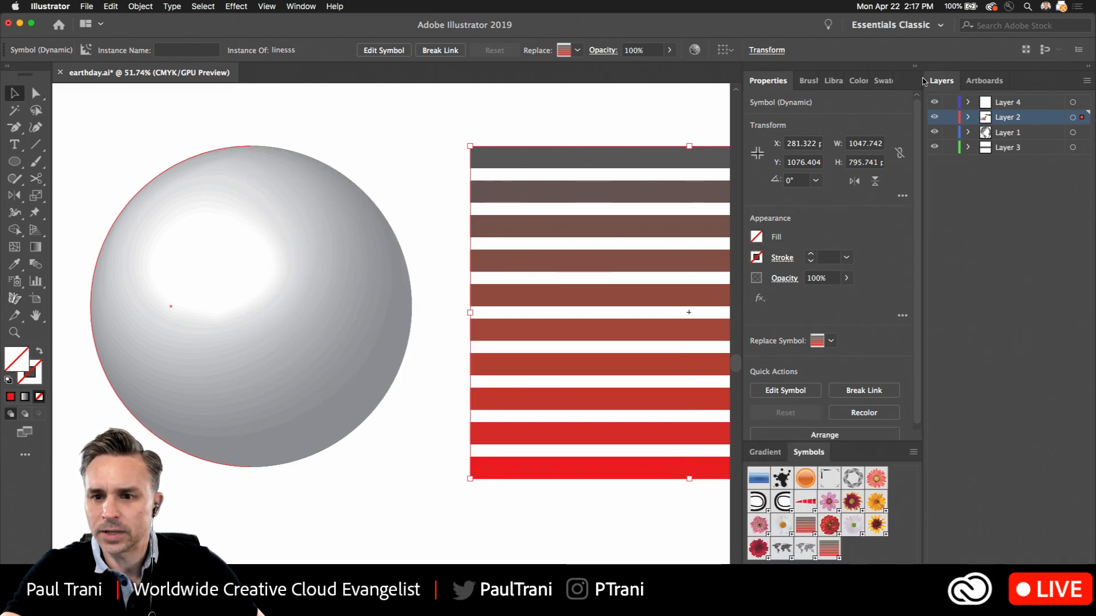
left_click(1089, 67)
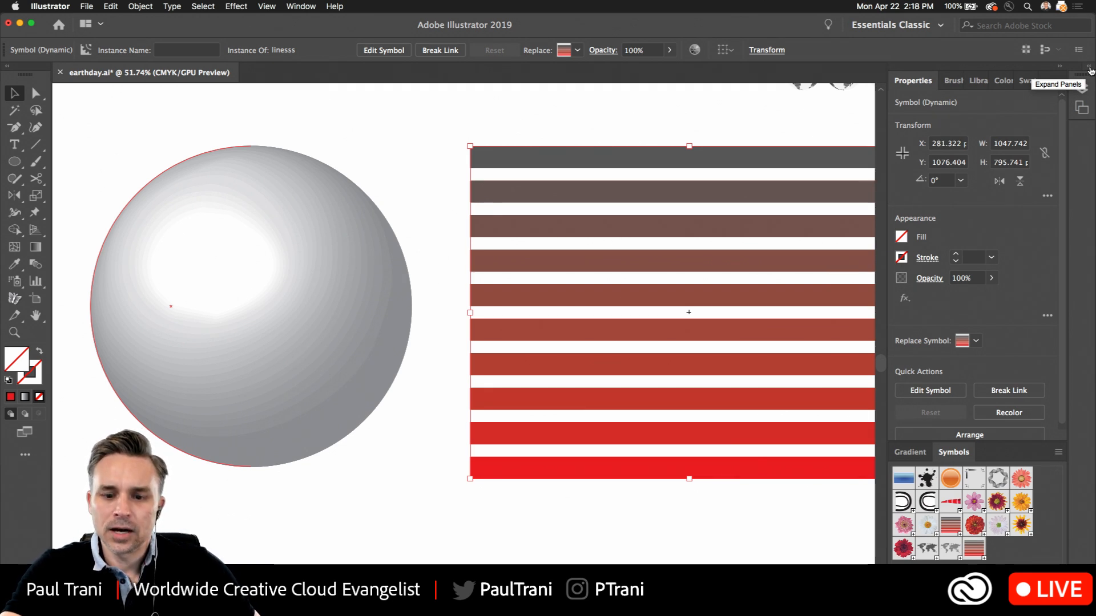
scroll(543, 262, "right", 5)
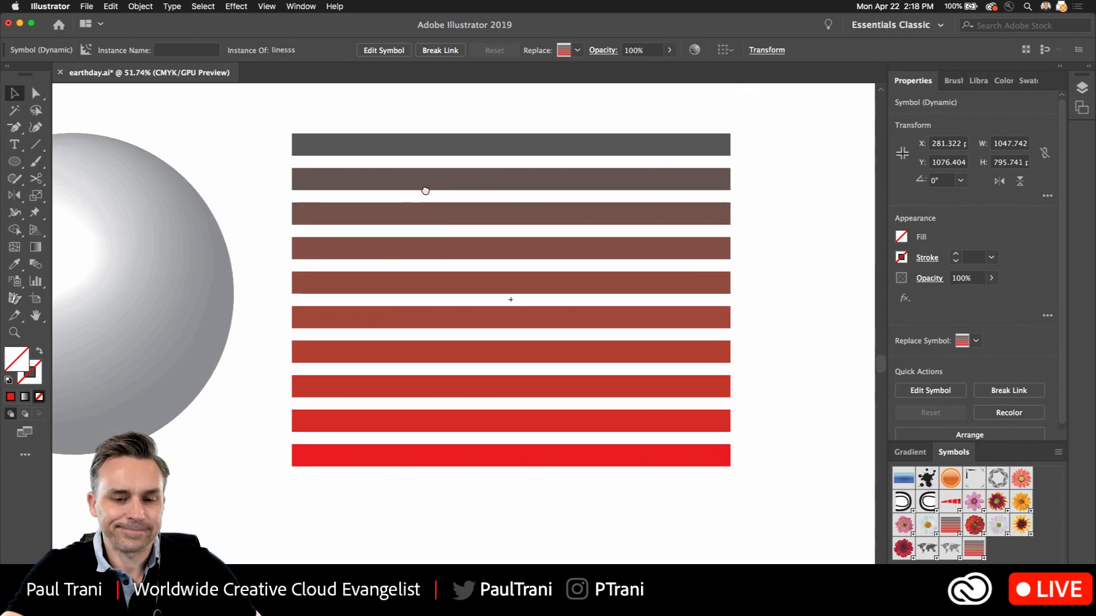
left_click_drag(425, 190, 413, 185)
scroll(476, 234, "up", 5)
scroll(476, 234, "down", 5)
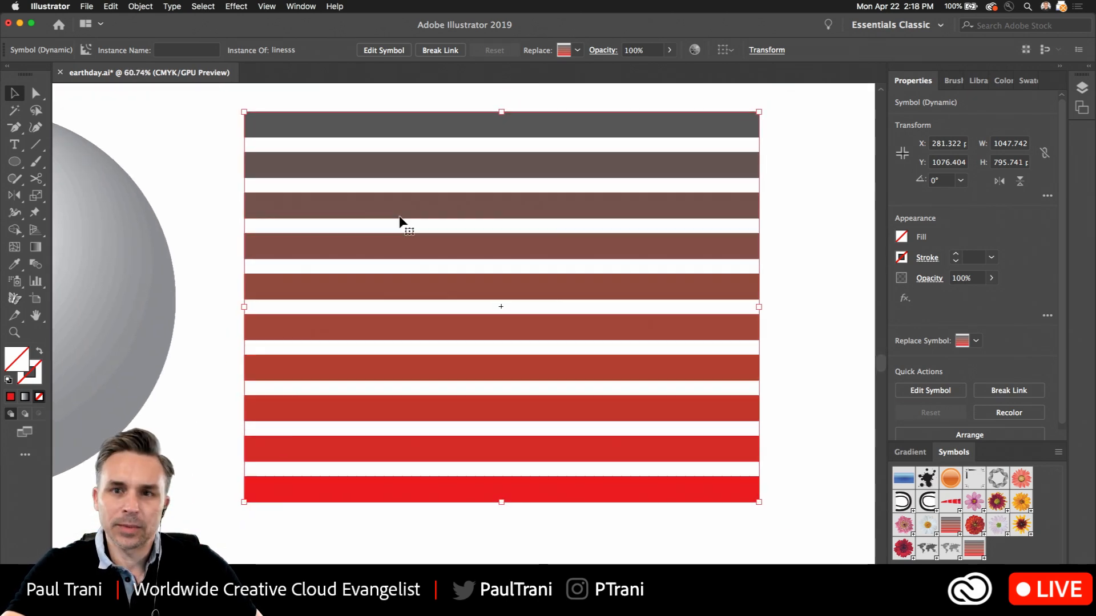
left_click_drag(323, 205, 443, 217)
scroll(443, 218, "down", 2)
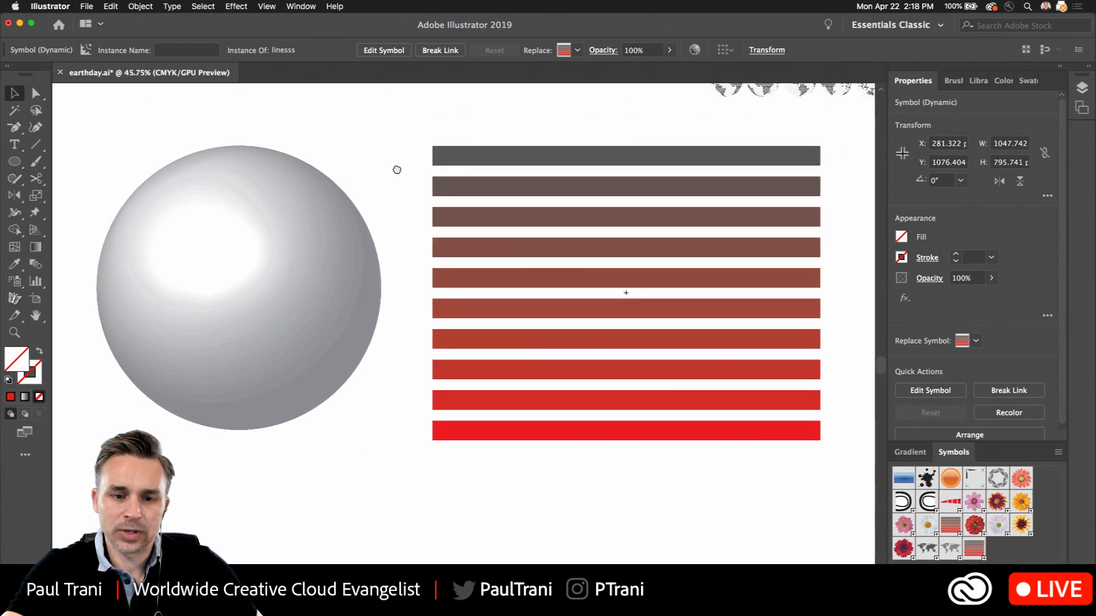
Select the sphere's half-circle path and reopen its 3D Revolve effect for editing with the preview on
left_click(406, 150)
left_click_drag(306, 139, 471, 138)
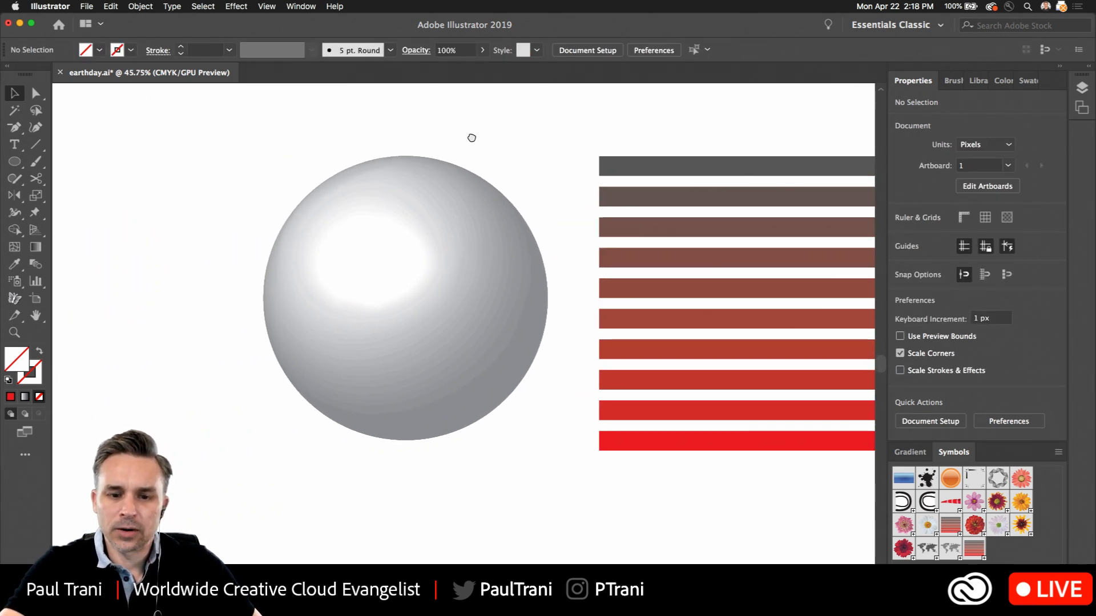
left_click(384, 232)
left_click_drag(389, 228, 330, 223)
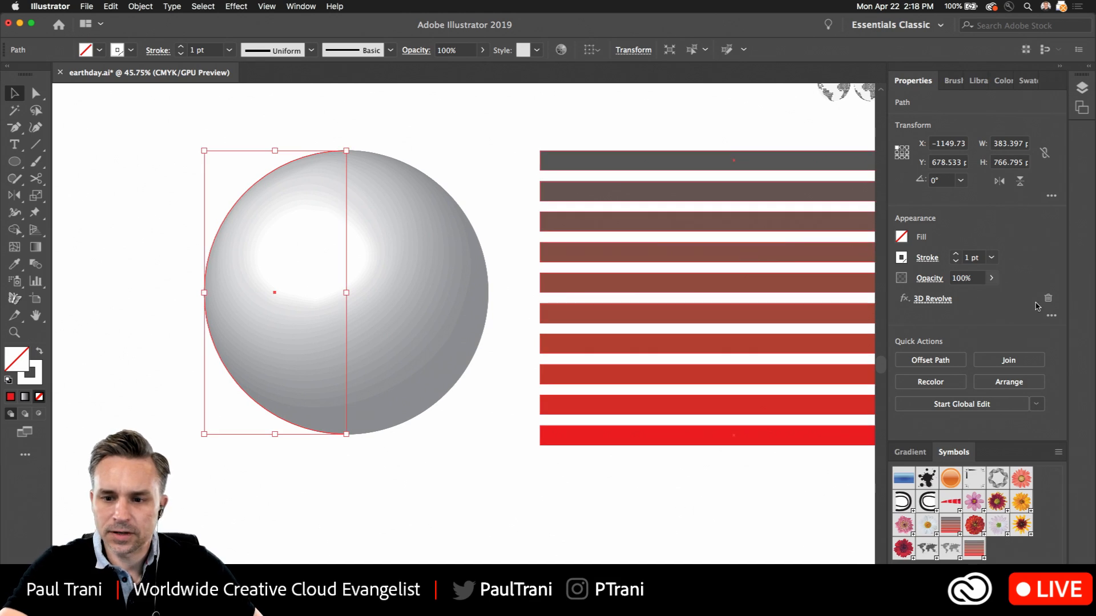
left_click(936, 299)
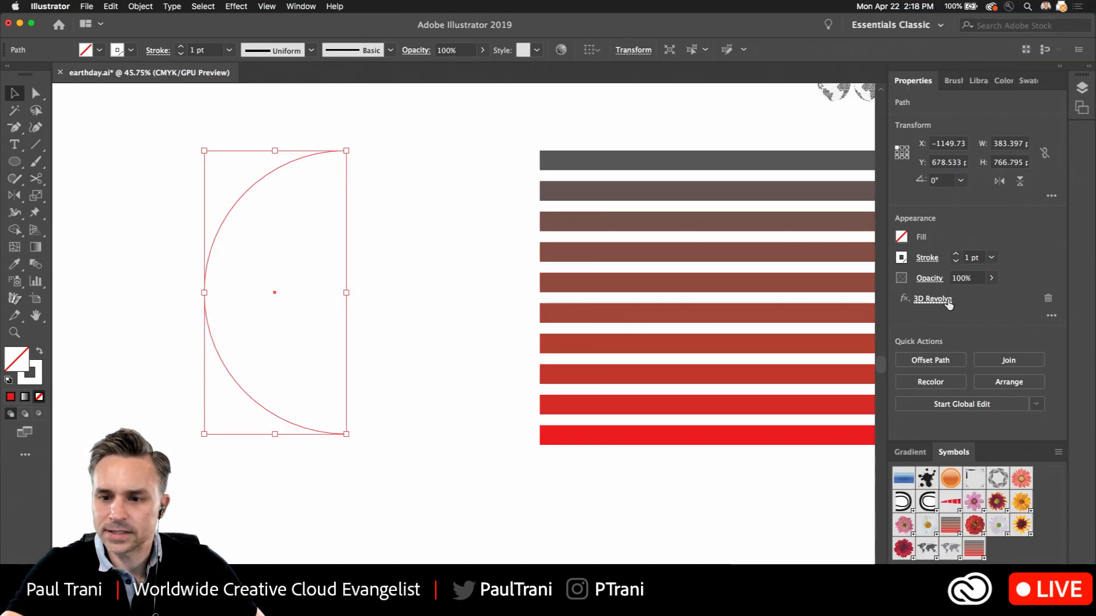
left_click(562, 476)
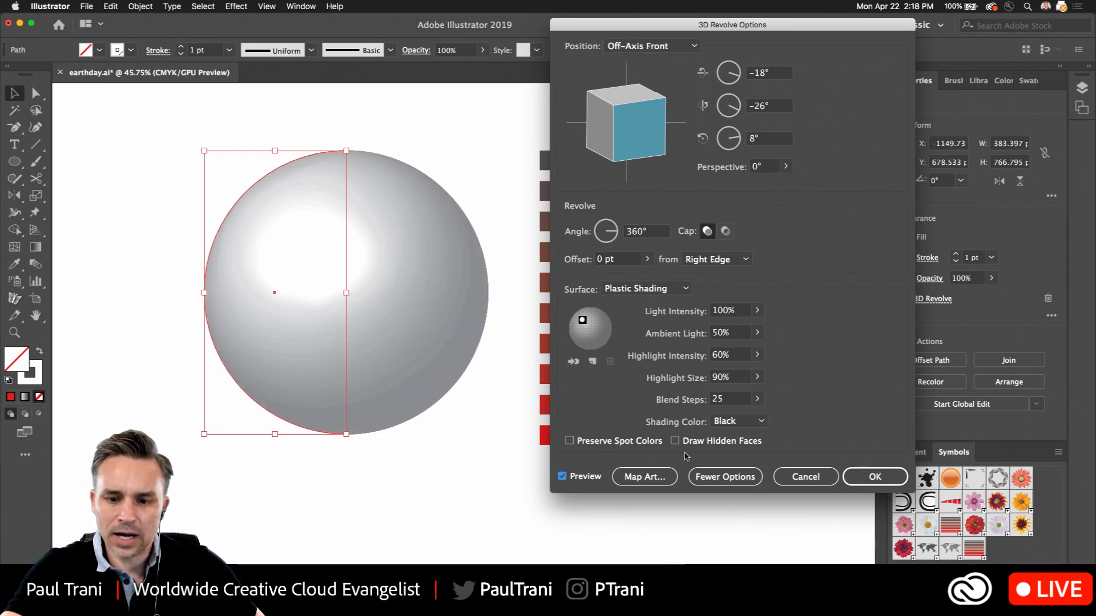
Collapse the extra shading options and open the artwork mapping settings for the revolved sphere
left_click(694, 476)
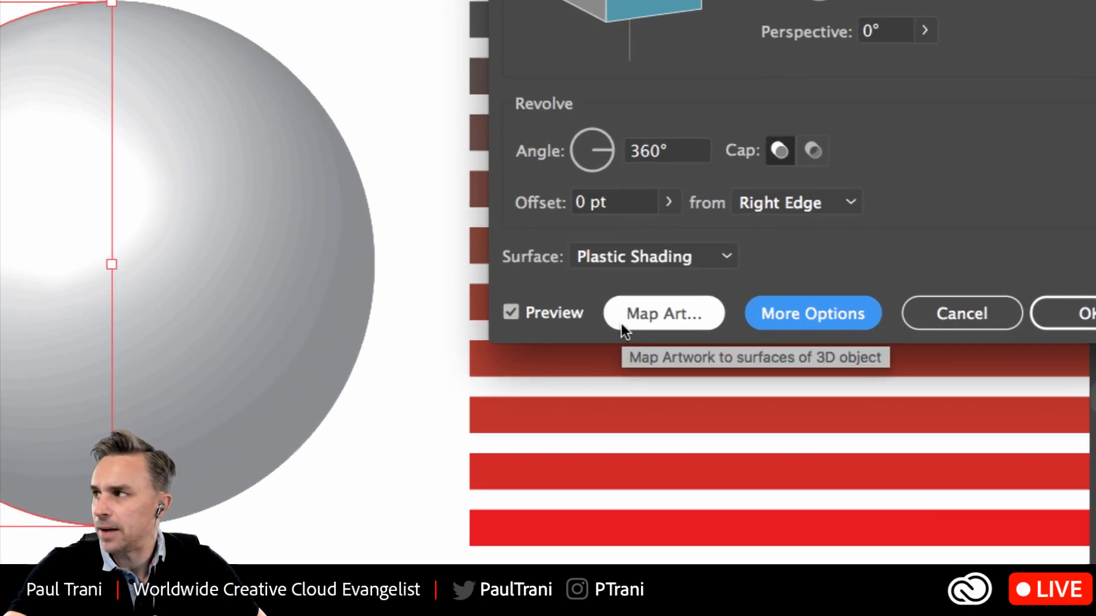
left_click(622, 323)
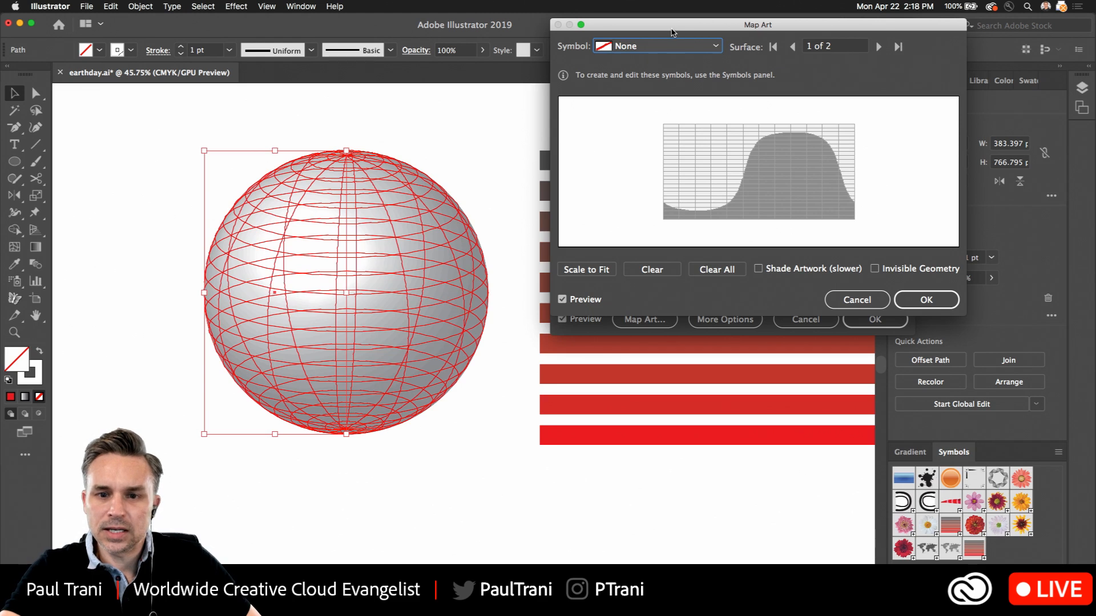
left_click_drag(677, 25, 598, 130)
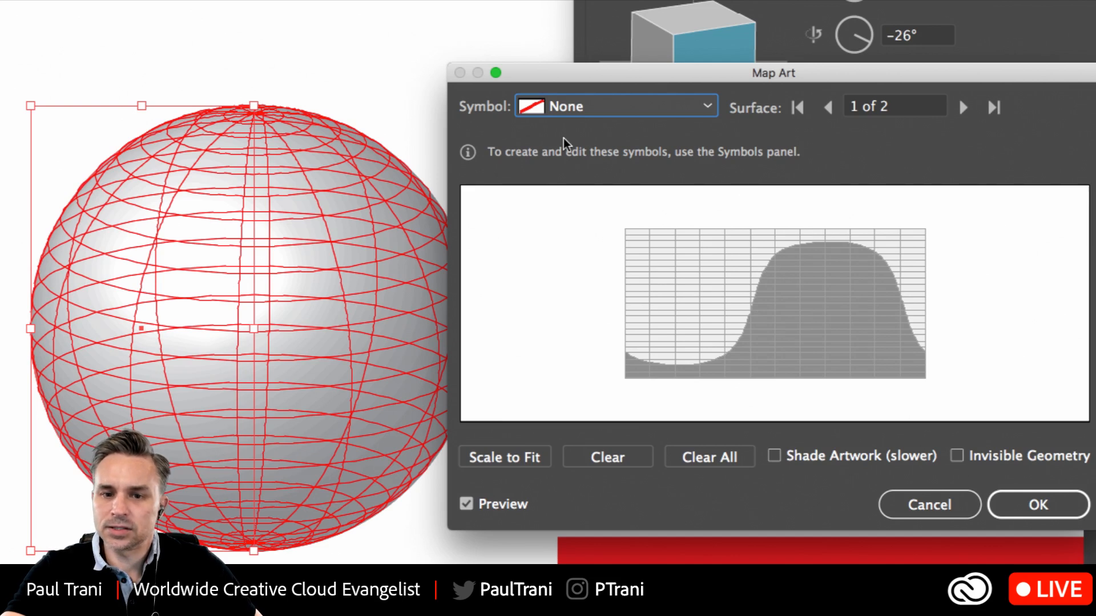
Try the LINES symbol on surface 1 of the sphere and scale it to fit
left_click(597, 107)
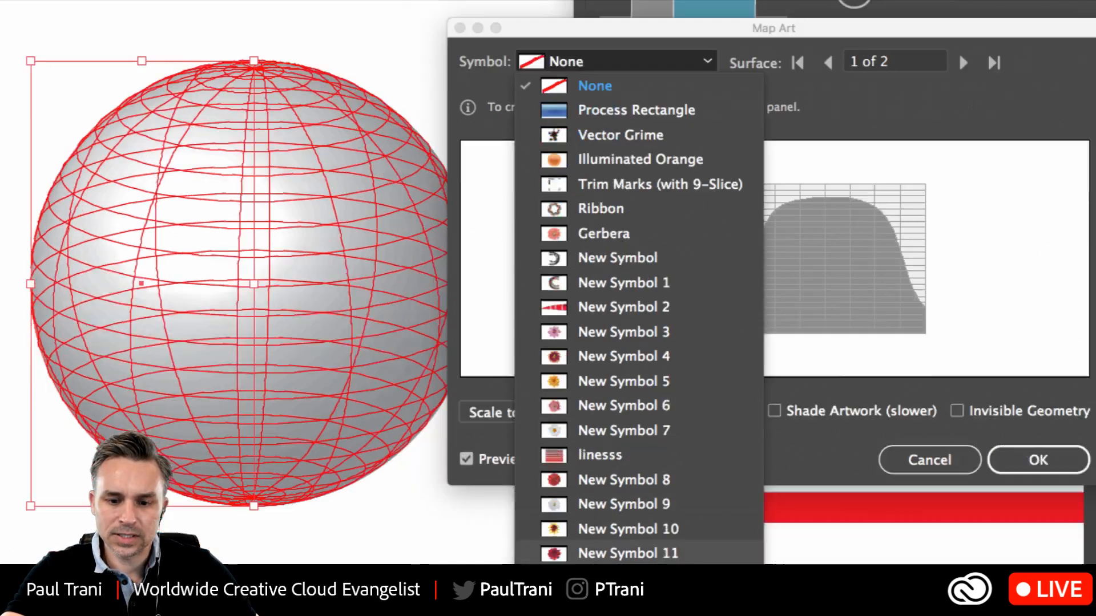
left_click(628, 541)
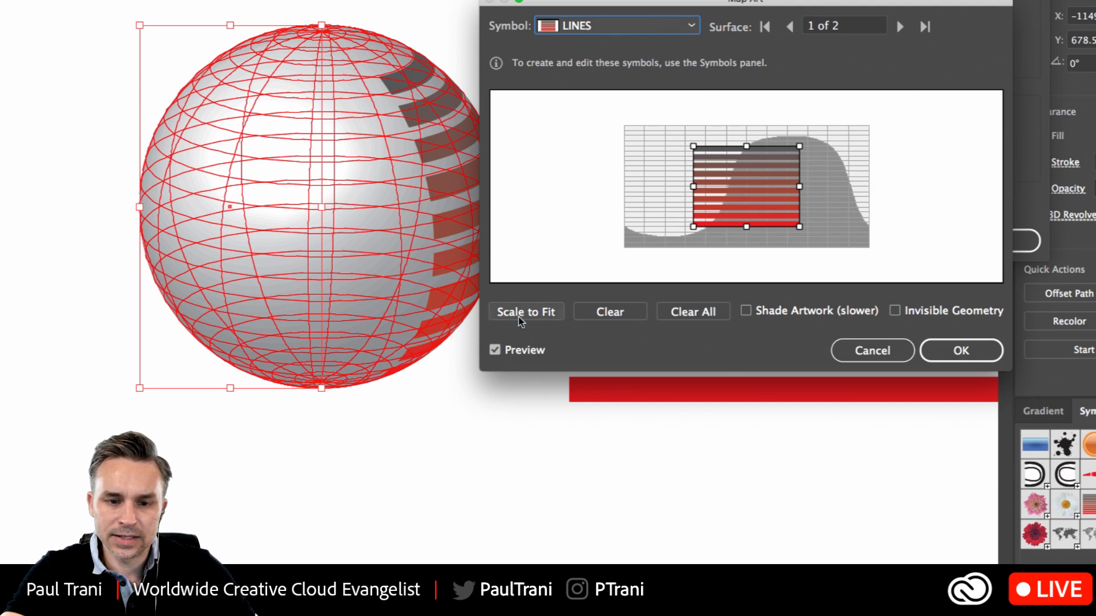
left_click(518, 317)
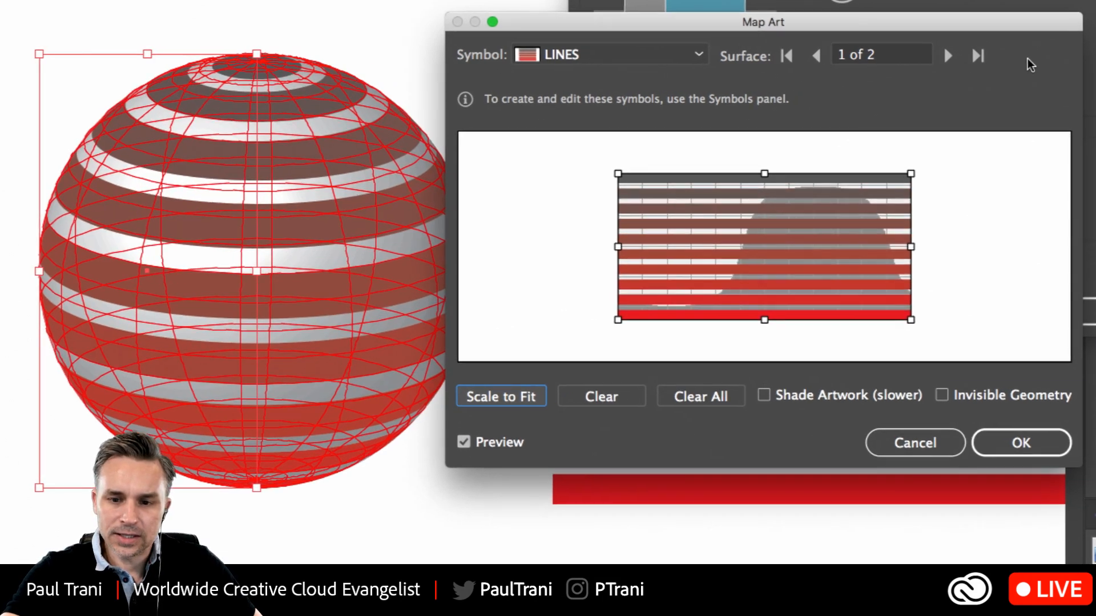
Check surface 2 of the sphere and clear the artwork mapped onto surface 1
left_click(950, 57)
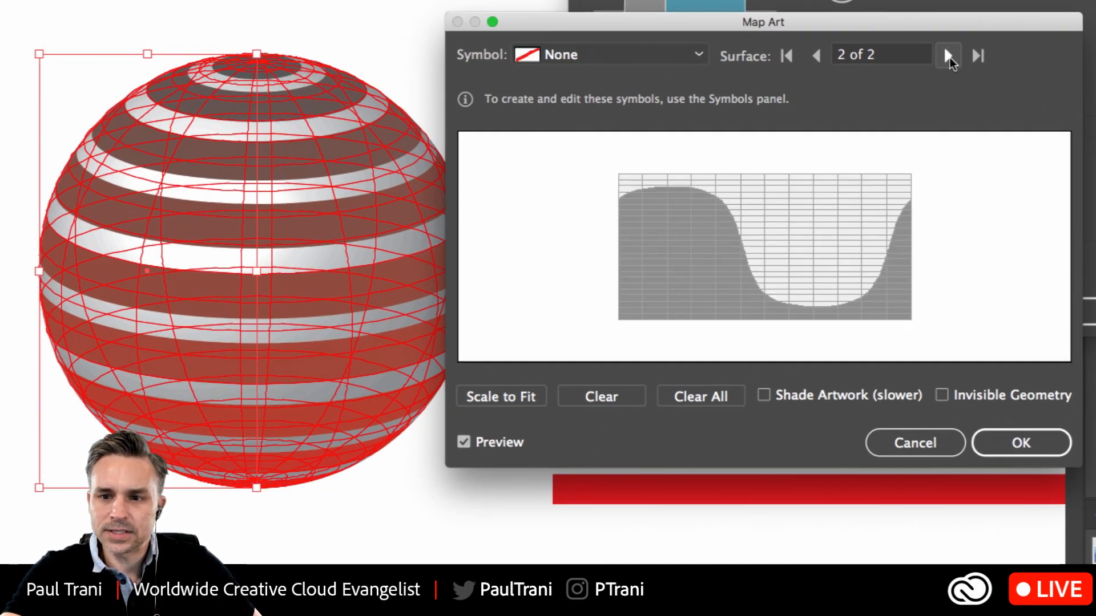
left_click(949, 58)
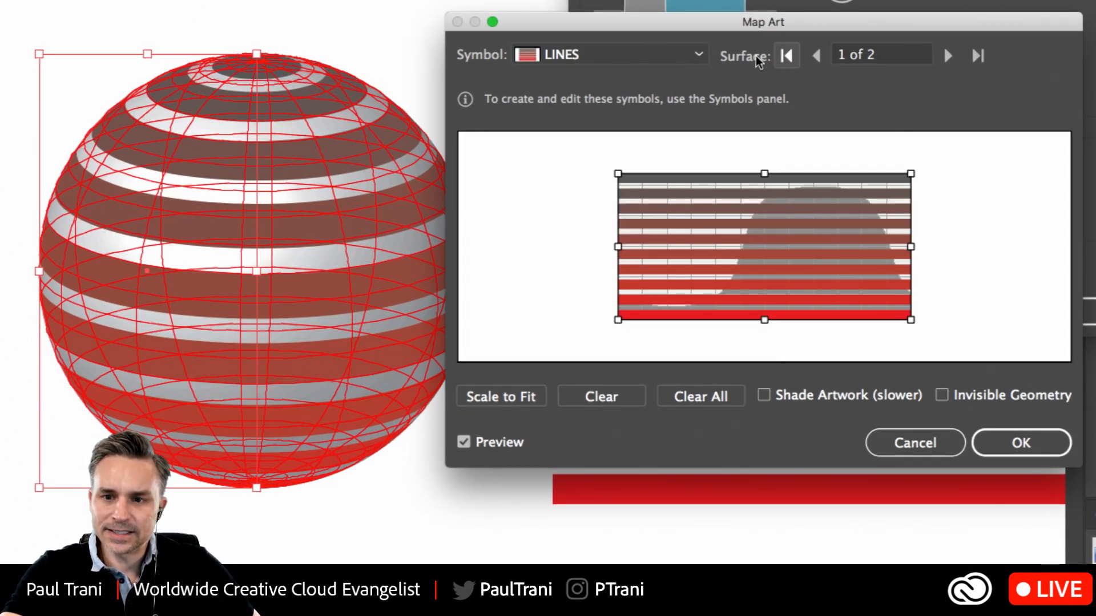
left_click(822, 56)
left_click(822, 56)
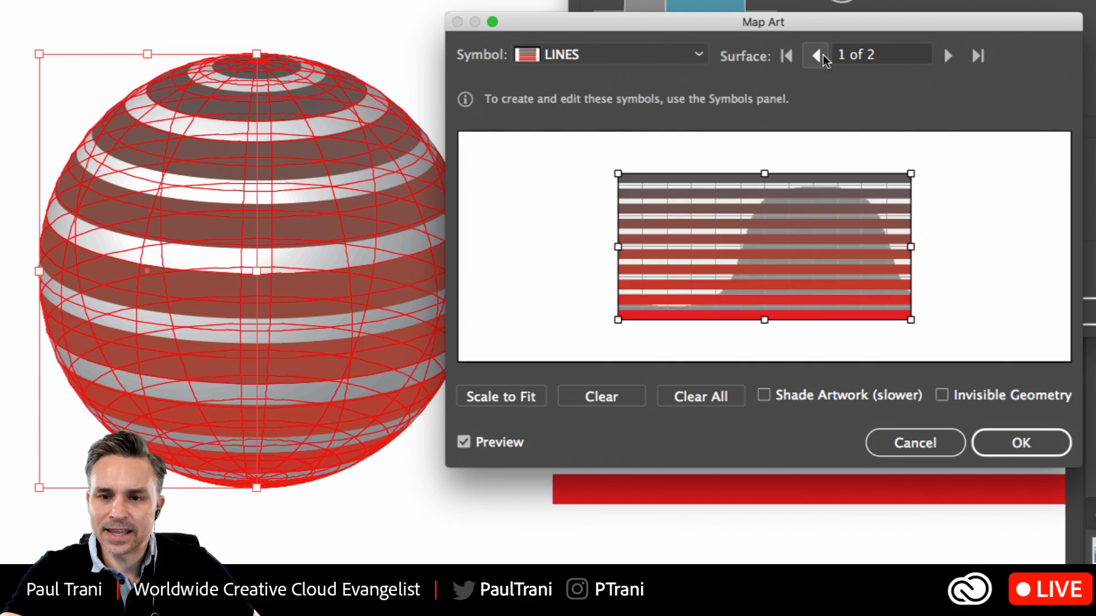
left_click(619, 396)
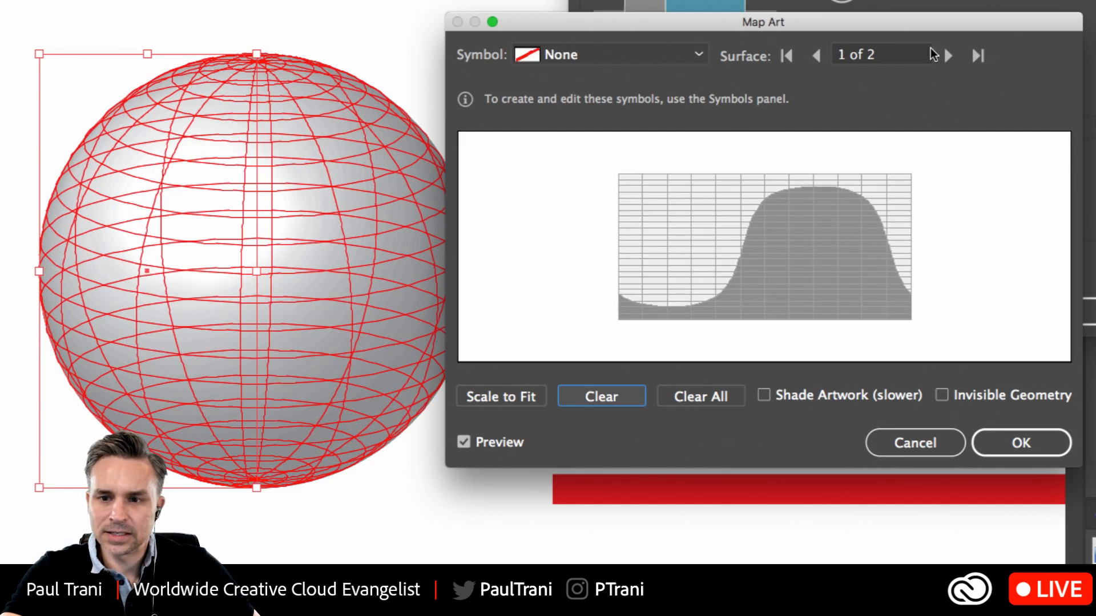
Compare the mapping grids of the sphere's two surfaces to see which areas each one covers
left_click(949, 55)
left_click(949, 54)
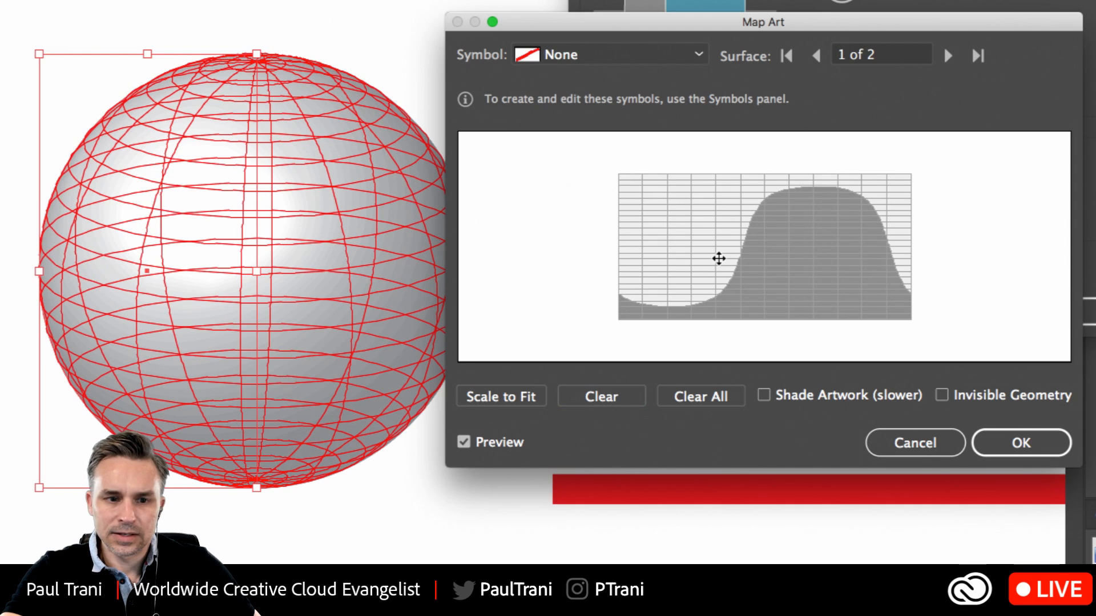
left_click(816, 56)
left_click(816, 56)
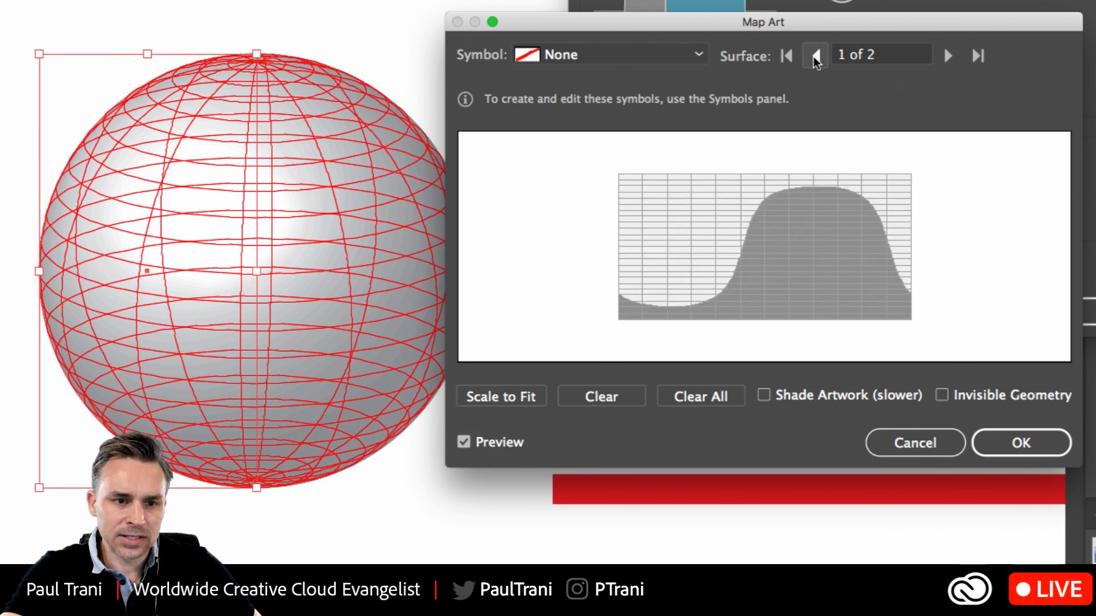
left_click(948, 55)
left_click(948, 55)
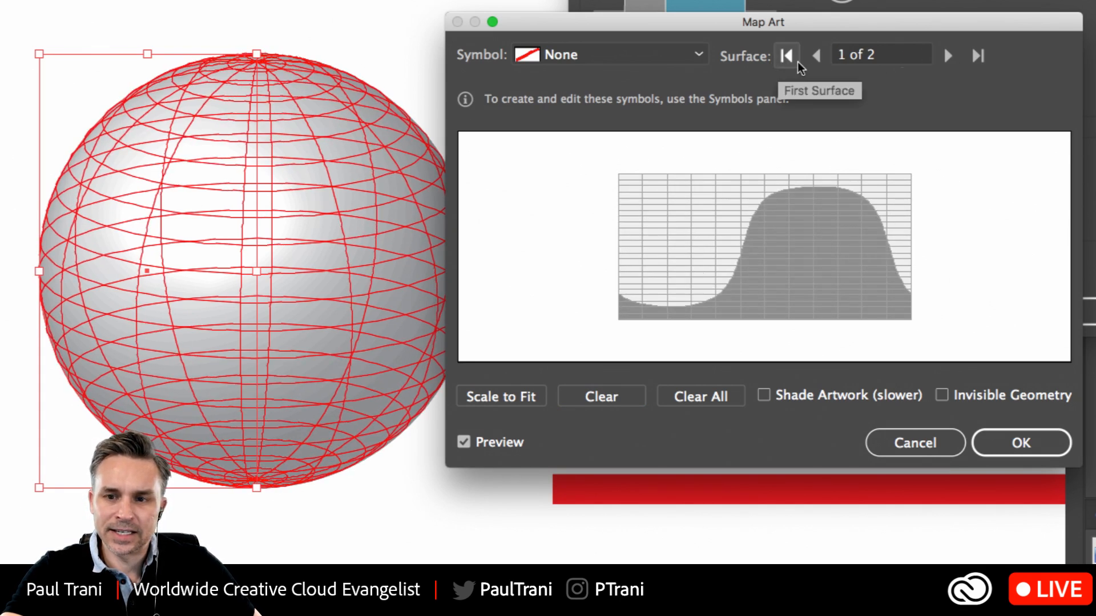
left_click(816, 56)
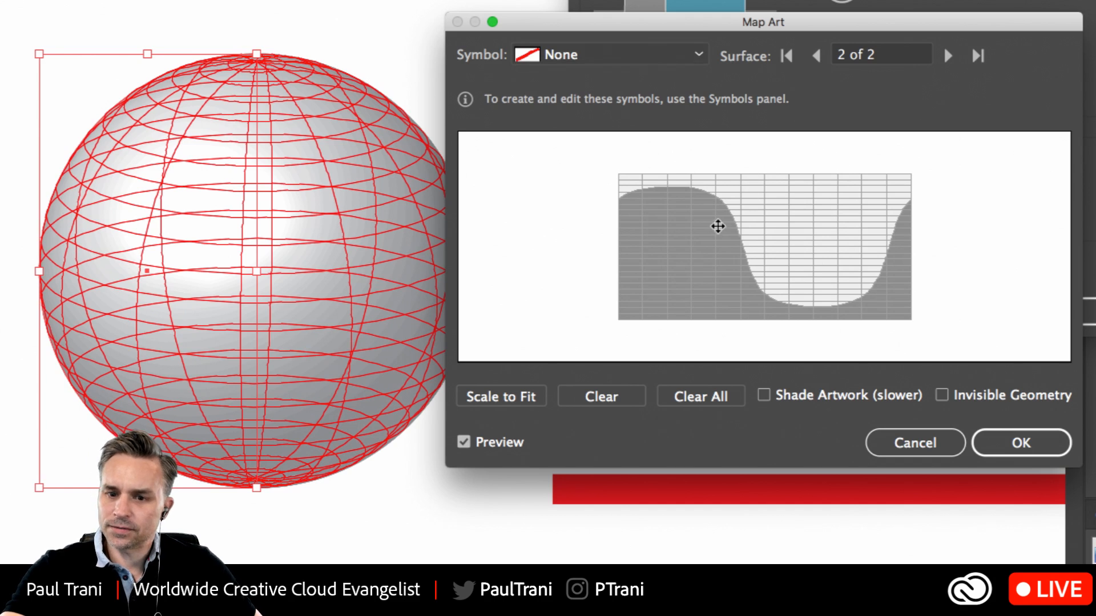
left_click(817, 57)
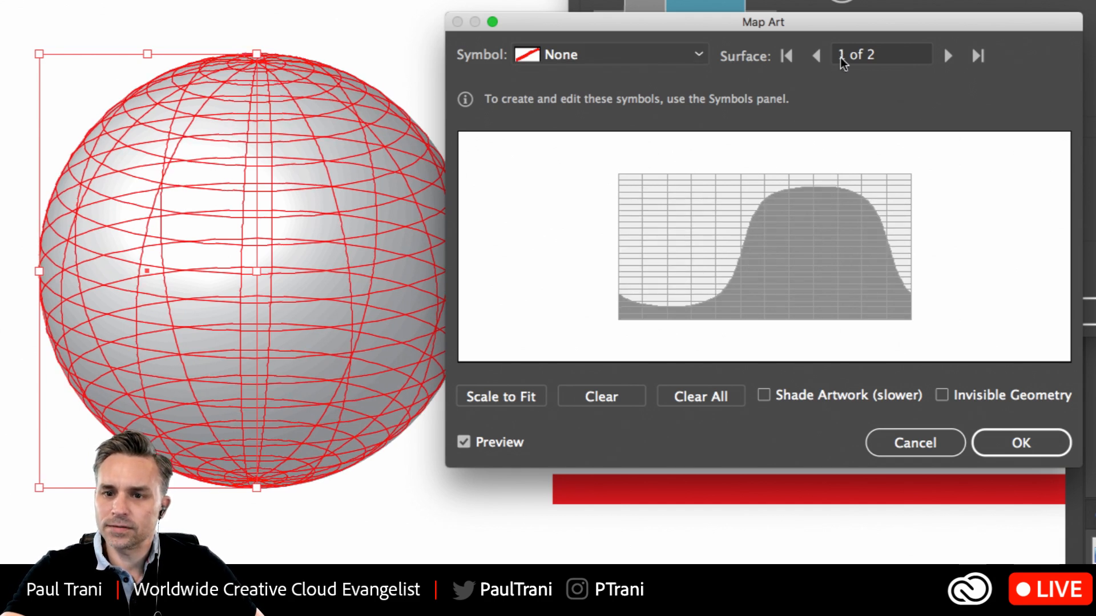
left_click(948, 56)
left_click(947, 55)
left_click(948, 56)
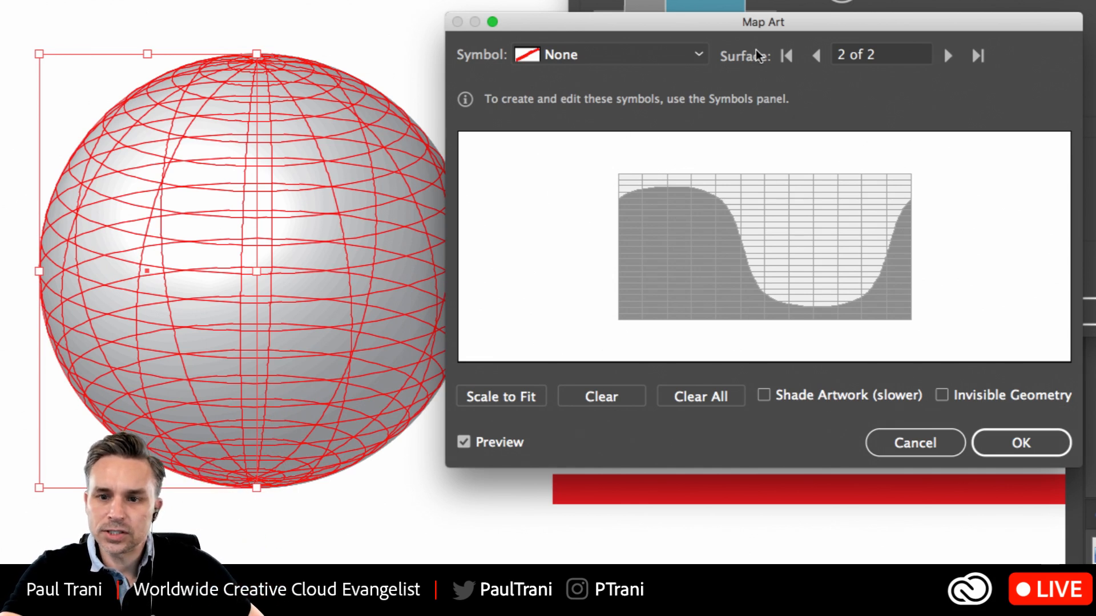
left_click(825, 56)
left_click(947, 56)
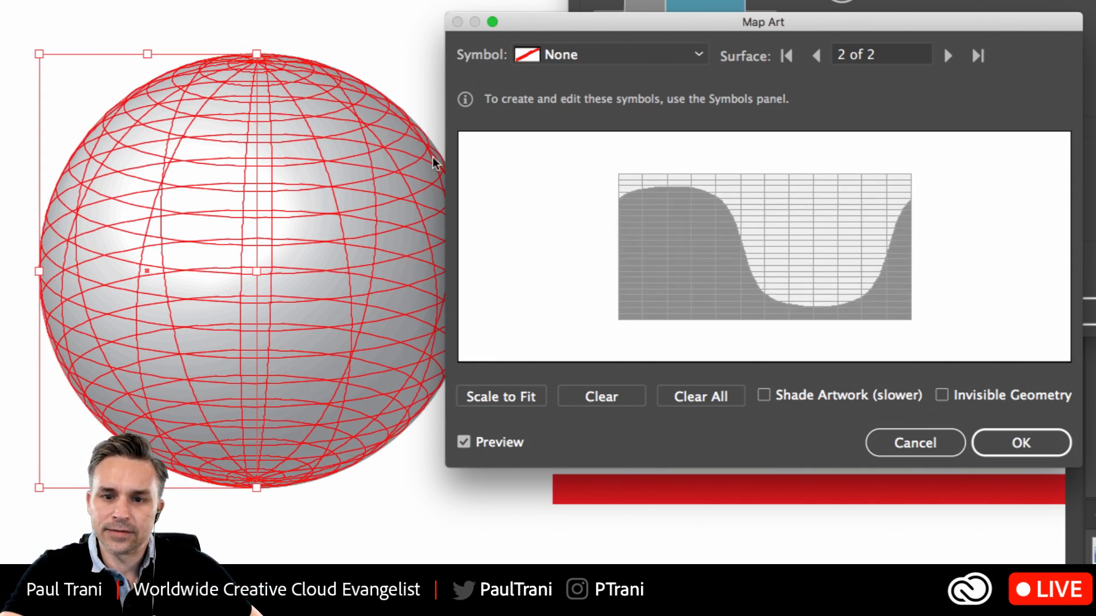
Try mapping the LINES symbol onto surface 2 with Scale to Fit, and clear that mapping
left_click(553, 55)
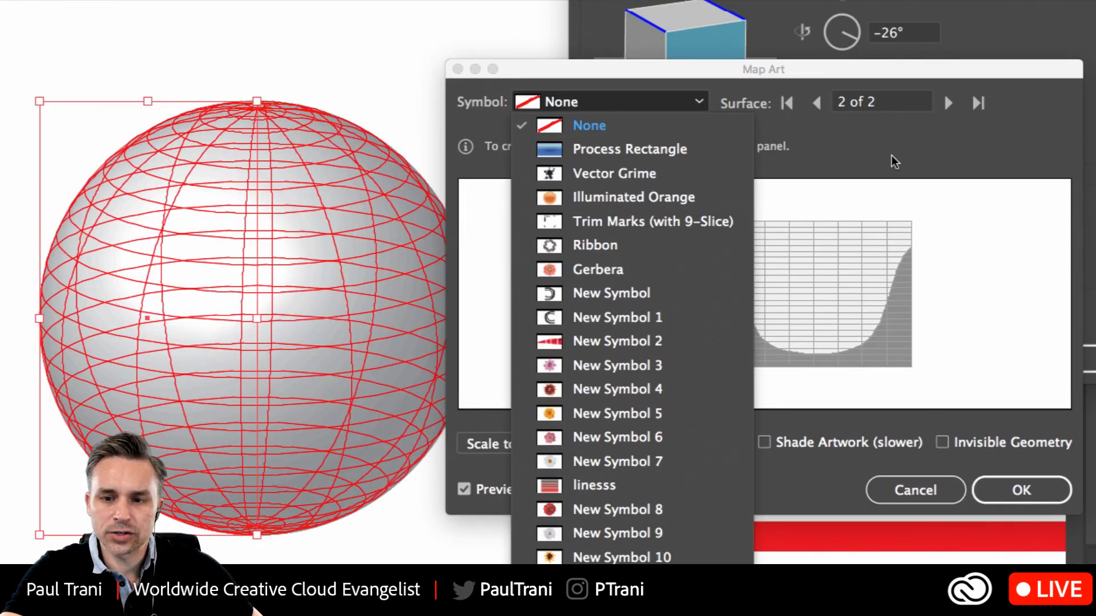
left_click(891, 20)
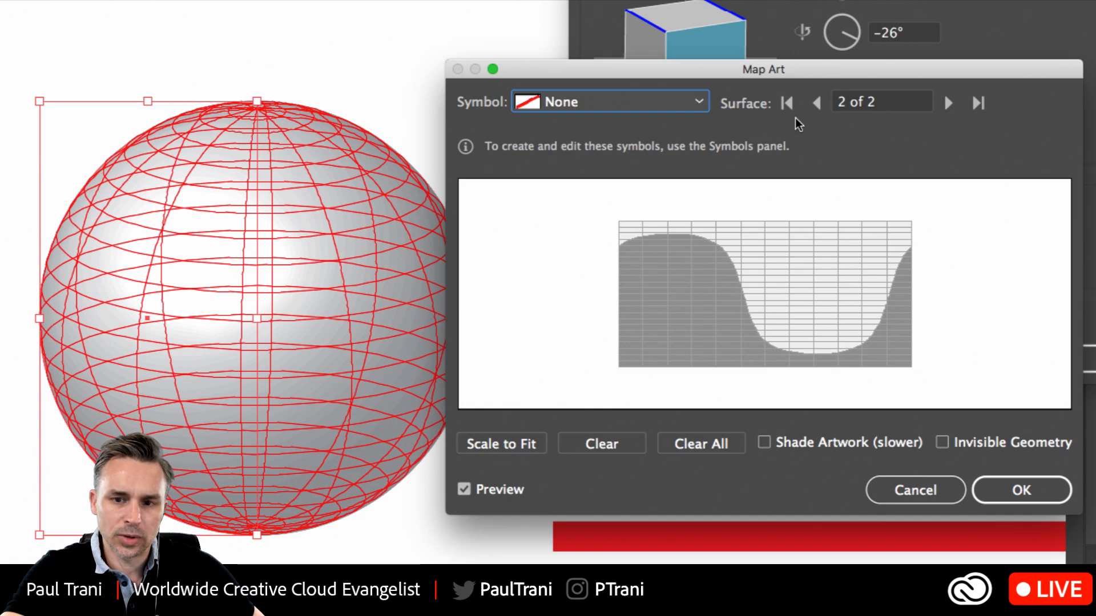
left_click(674, 107)
left_click(574, 485)
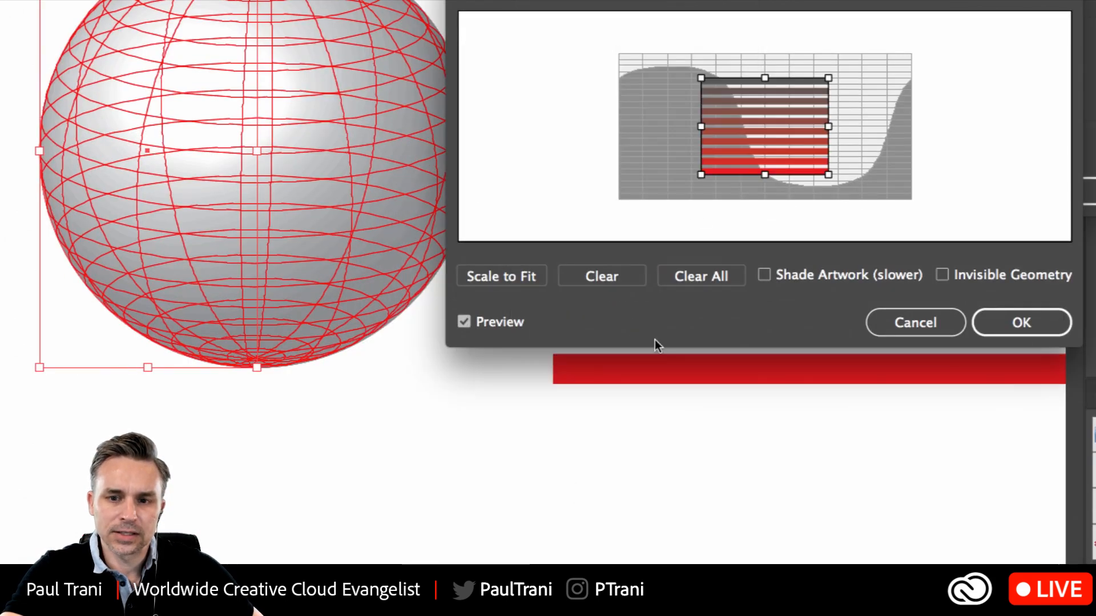
left_click(563, 340)
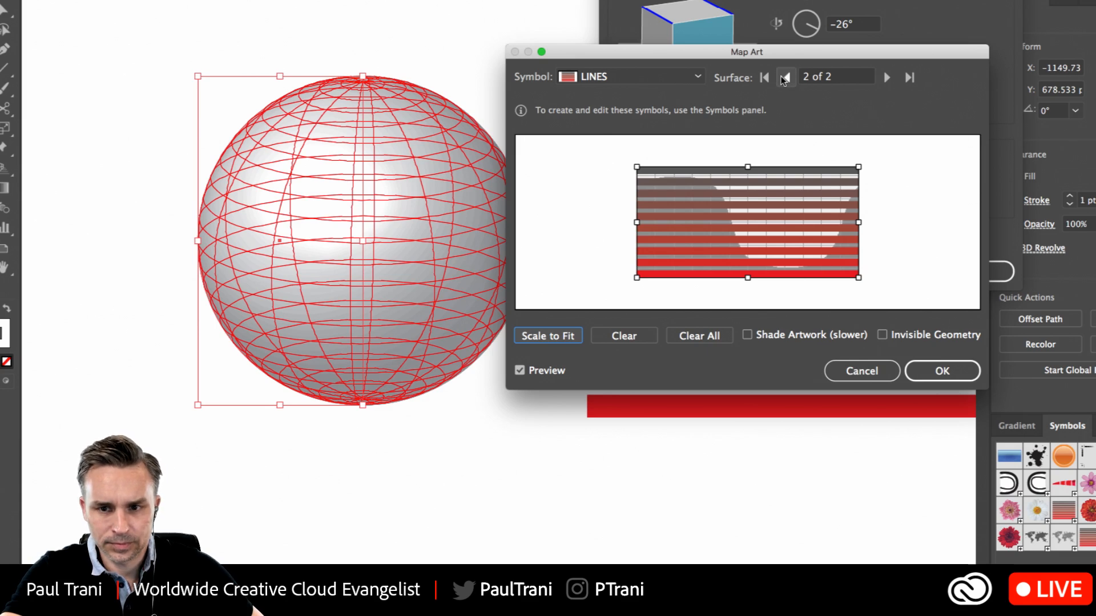
left_click(618, 337)
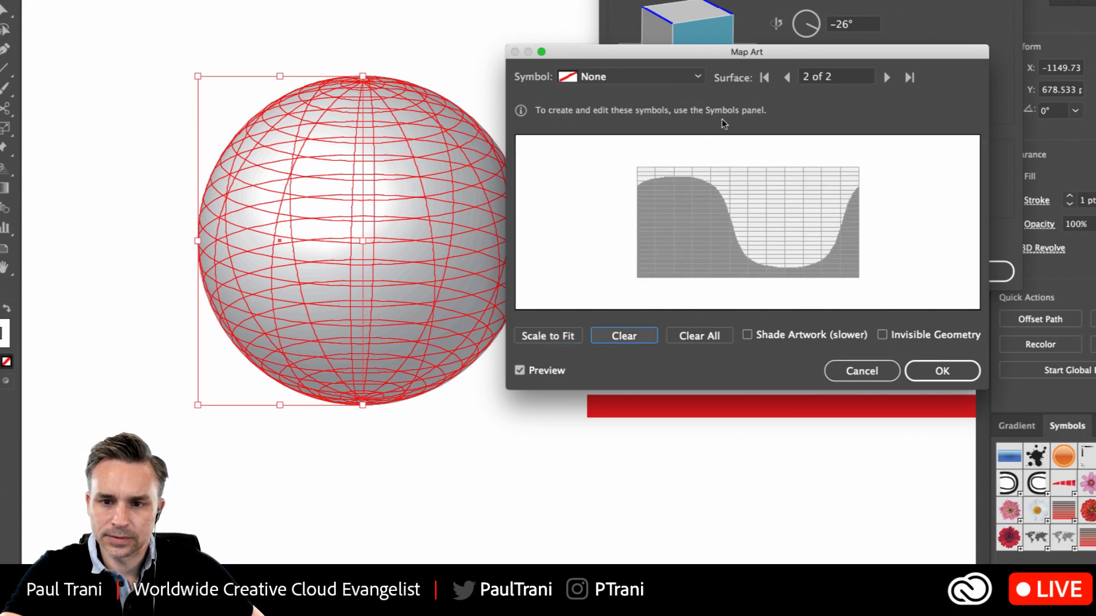
Map the LINES symbol onto surface 1 of 2, scale it to fit, and apply the 3D Revolve effect
left_click(788, 77)
left_click(685, 77)
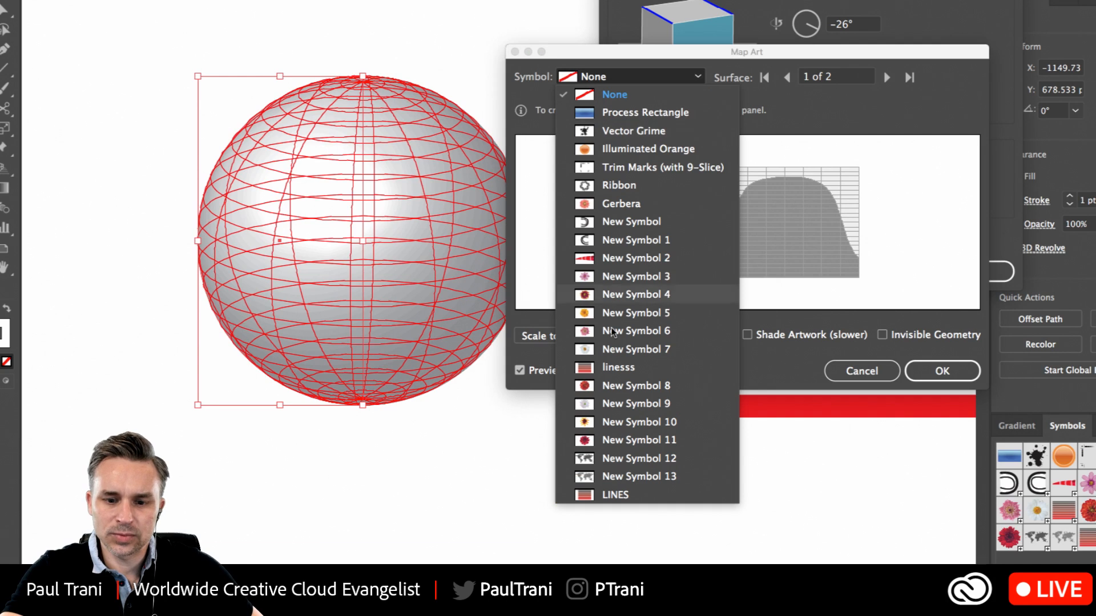
left_click(589, 495)
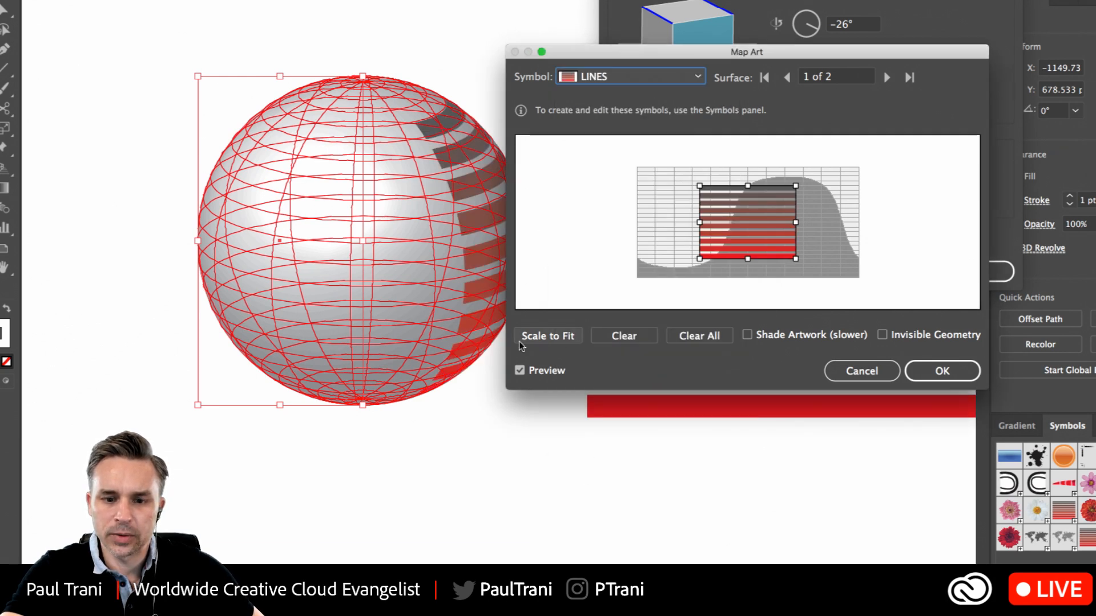
left_click(534, 337)
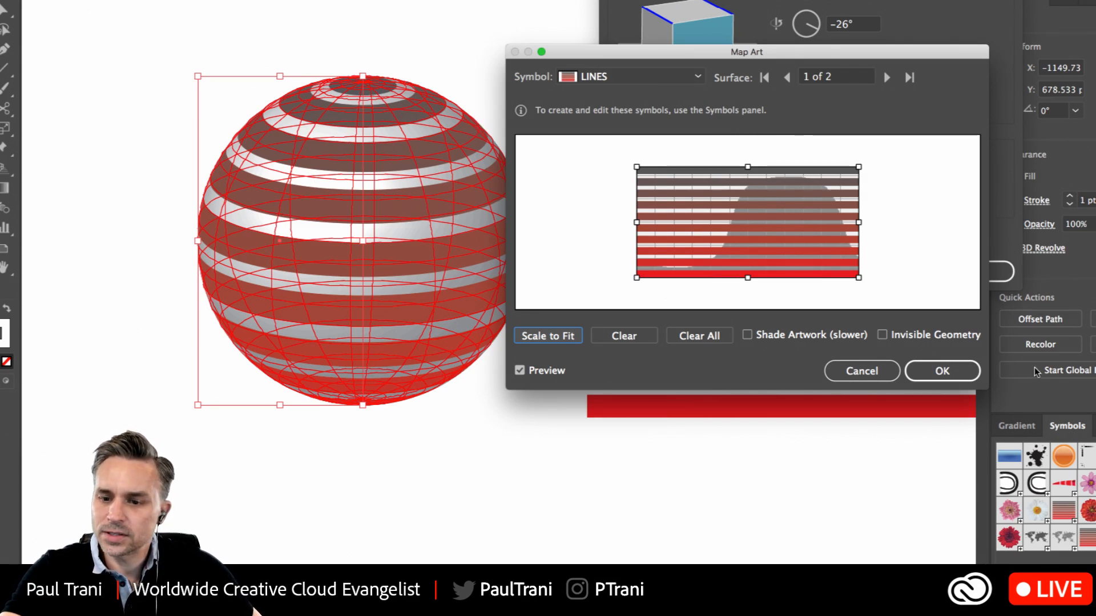
left_click(955, 371)
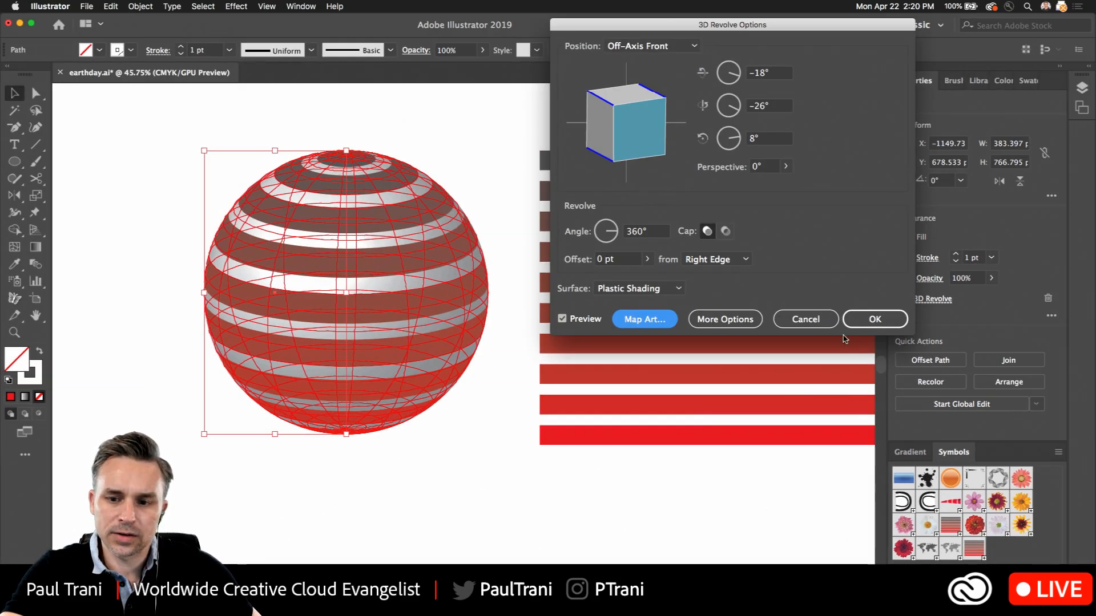
left_click(873, 319)
Check the installed version number of Illustrator and close the product information
left_click(51, 6)
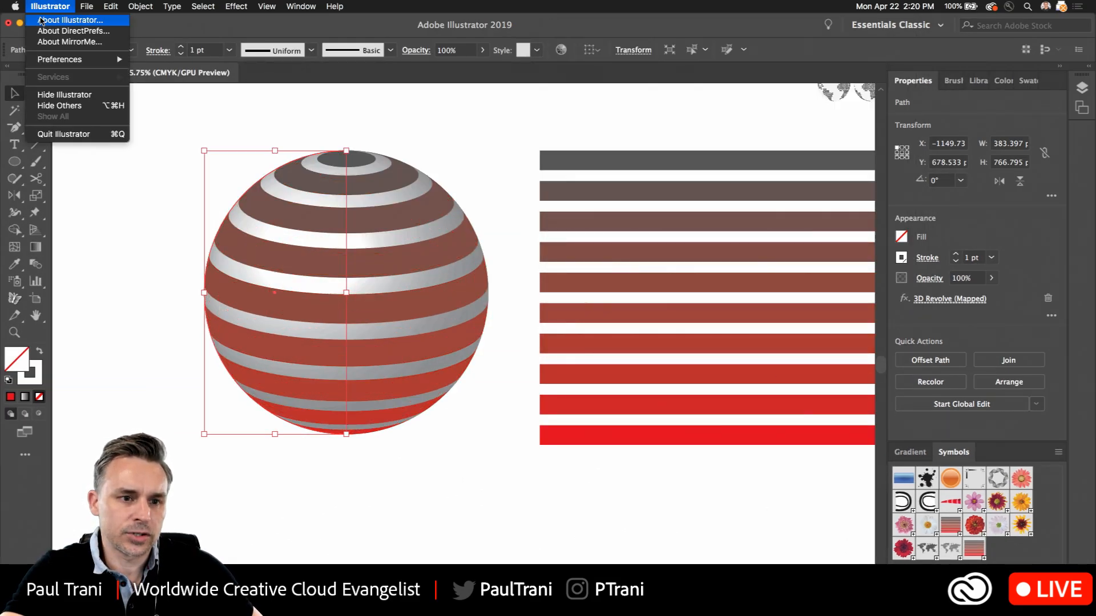
left_click(41, 21)
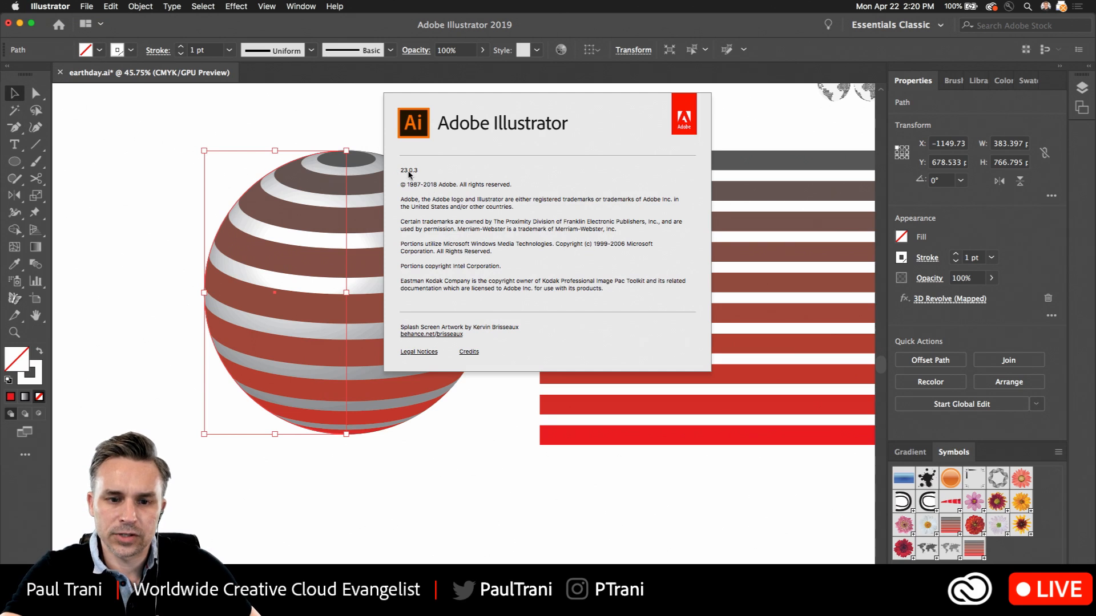
left_click(403, 128)
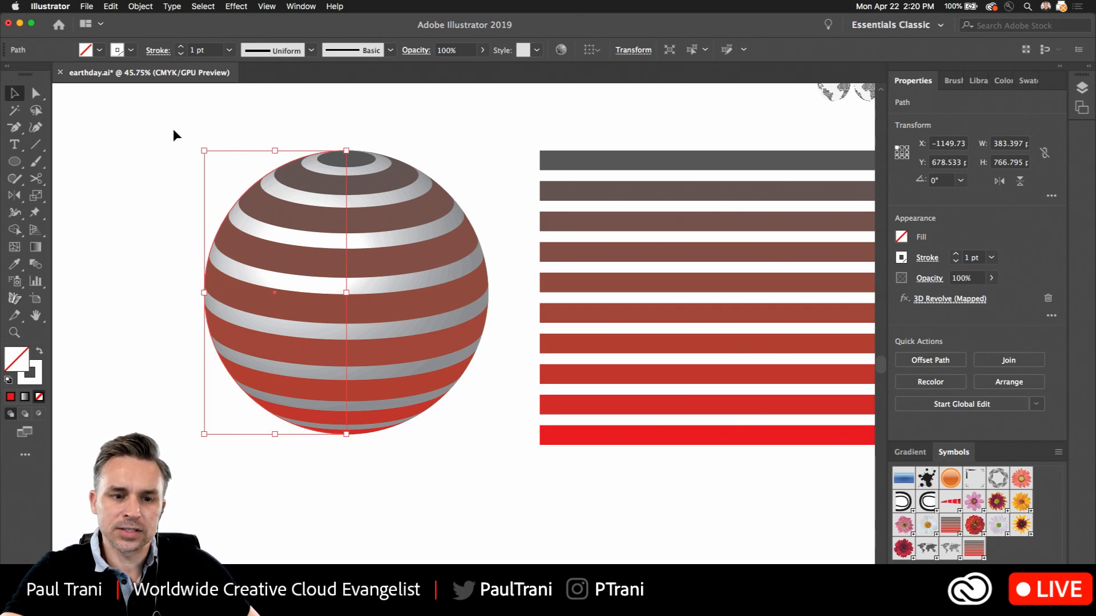
Edit the sphere's mapped 3D Revolve effect with preview on and apply a custom rotation of -33°, -14° and 22°
left_click(262, 4)
left_click(1015, 220)
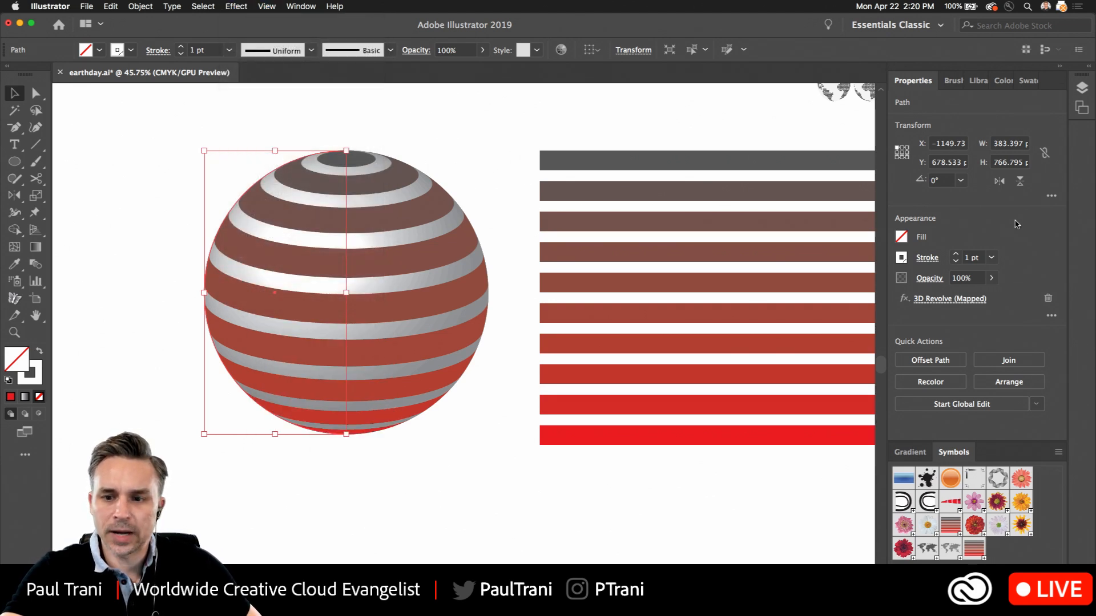
left_click(922, 303)
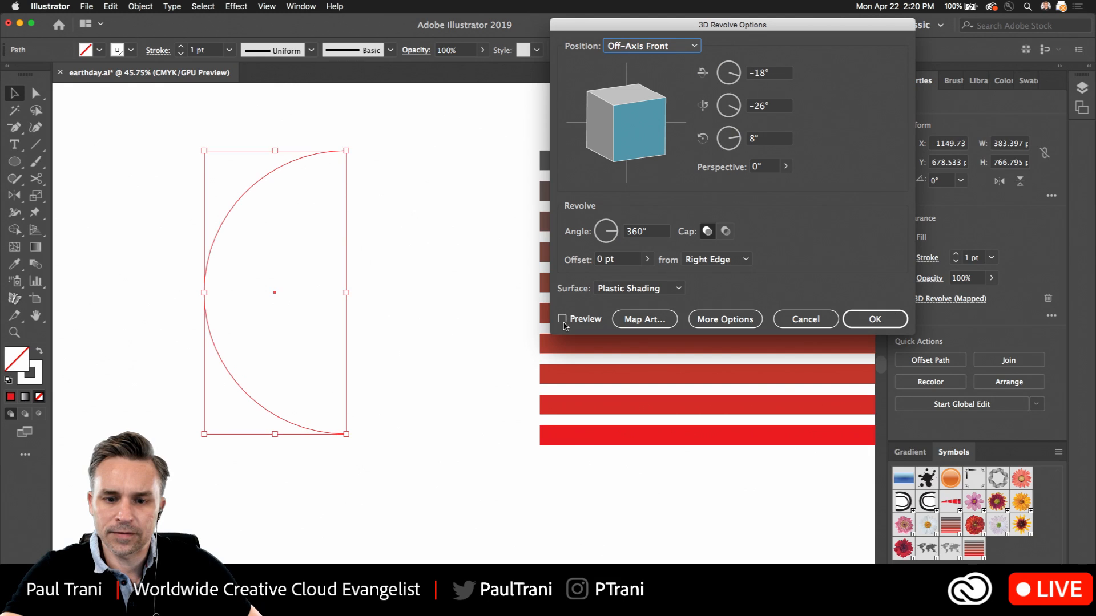
left_click(563, 320)
left_click_drag(601, 107, 614, 107)
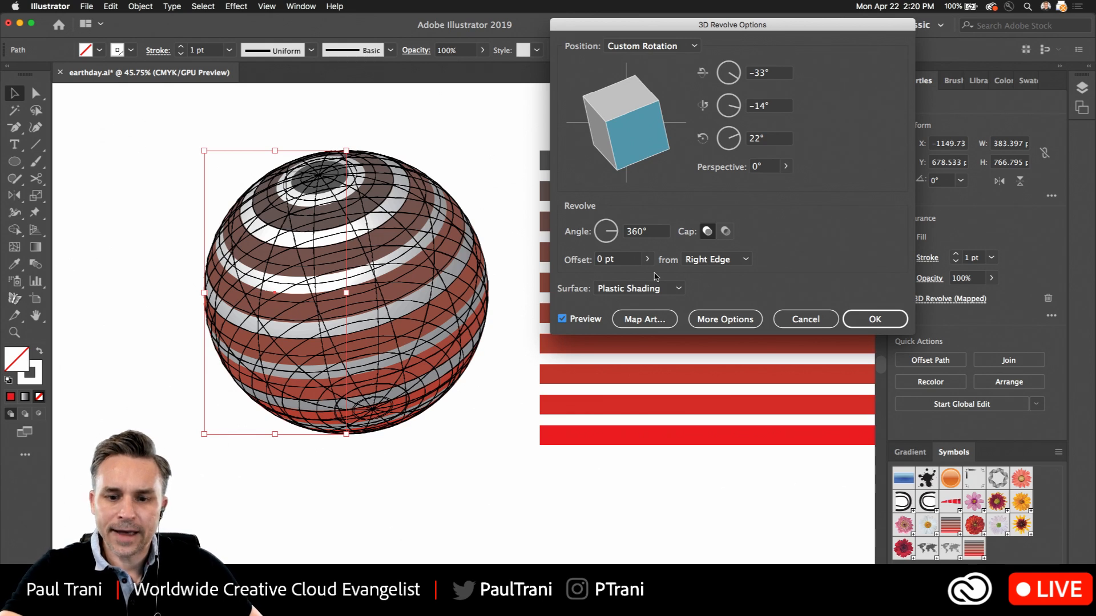
left_click_drag(669, 31, 669, 71)
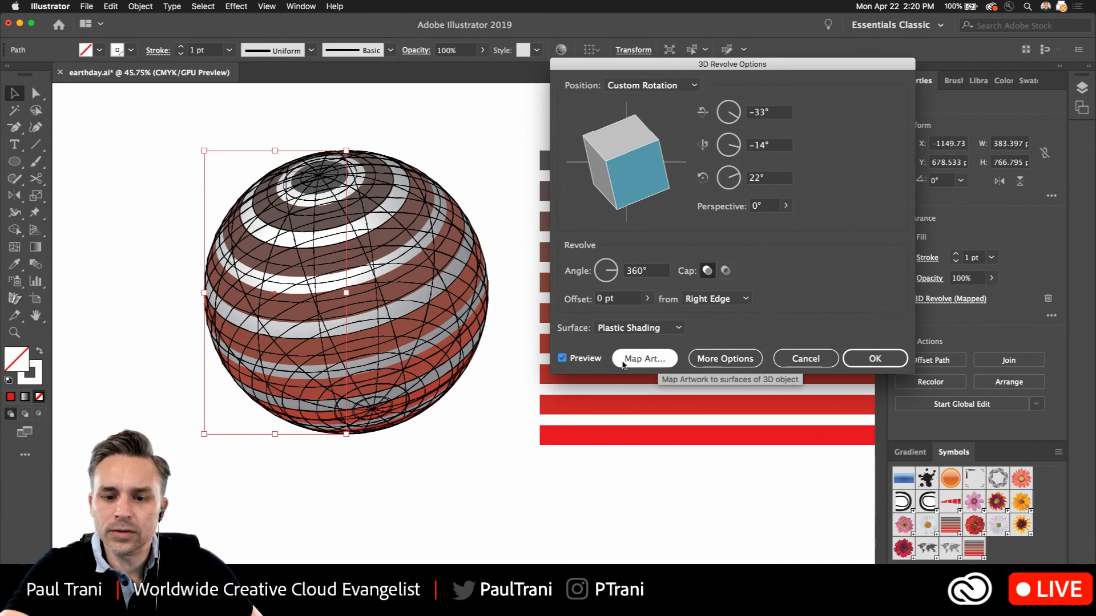
left_click(619, 330)
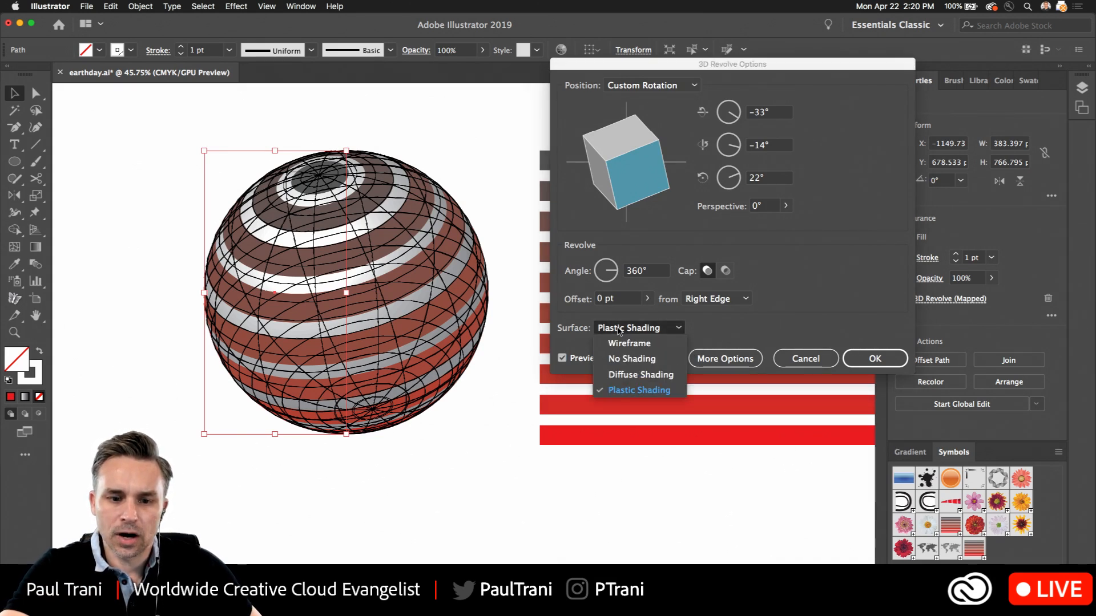
left_click(738, 330)
left_click(846, 358)
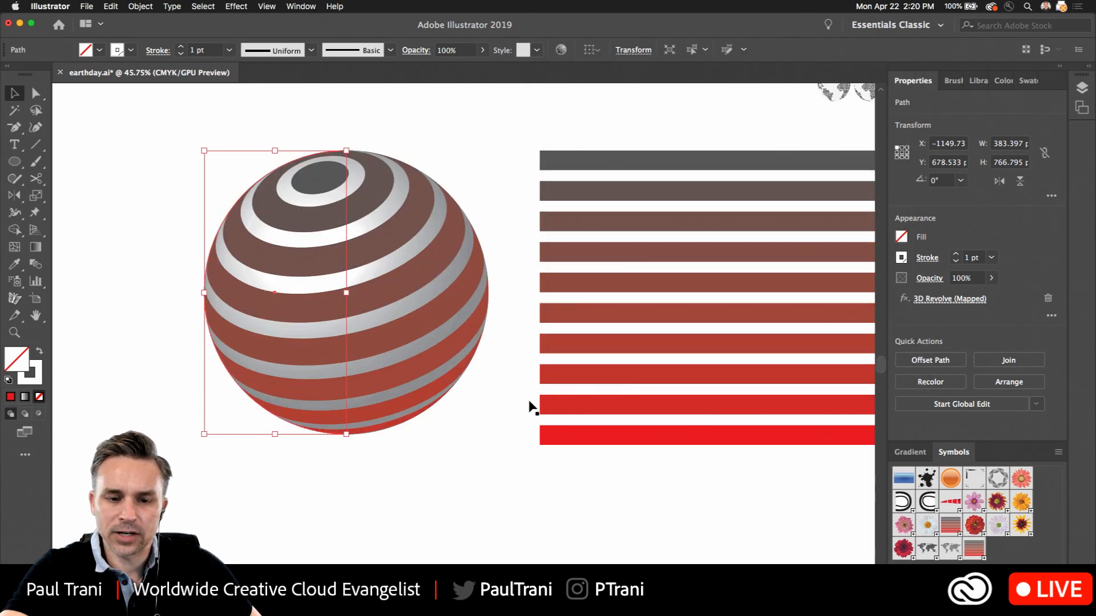
Duplicate the shaded striped sphere and place the copy beside it, on the side away from the flat stripes
left_click(446, 491)
left_click_drag(135, 324, 376, 327)
left_click_drag(544, 323, 208, 323)
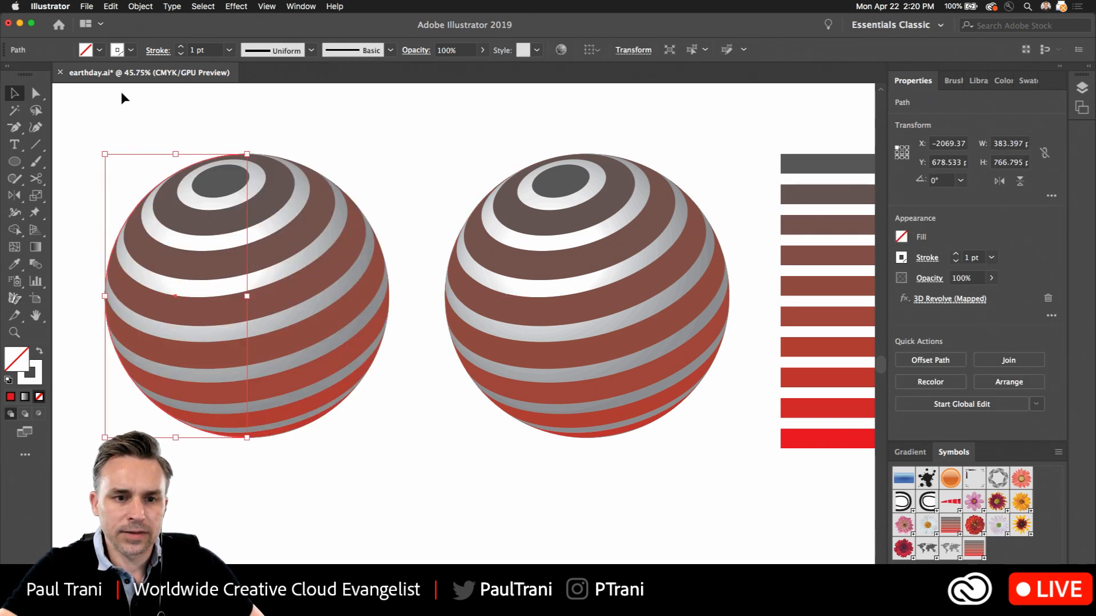
Edit the copied sphere's 3D Revolve effect with preview on and set its surface to No Shading
scroll(171, 169, "up", 2)
scroll(171, 169, "left", 3)
left_click(236, 6)
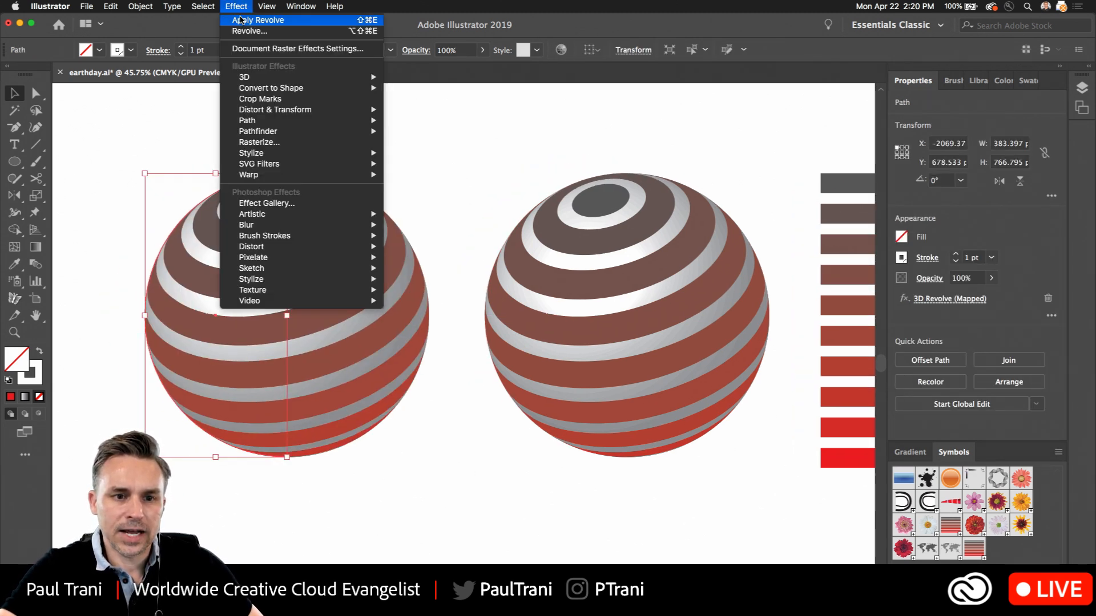
left_click(257, 20)
left_click(950, 300)
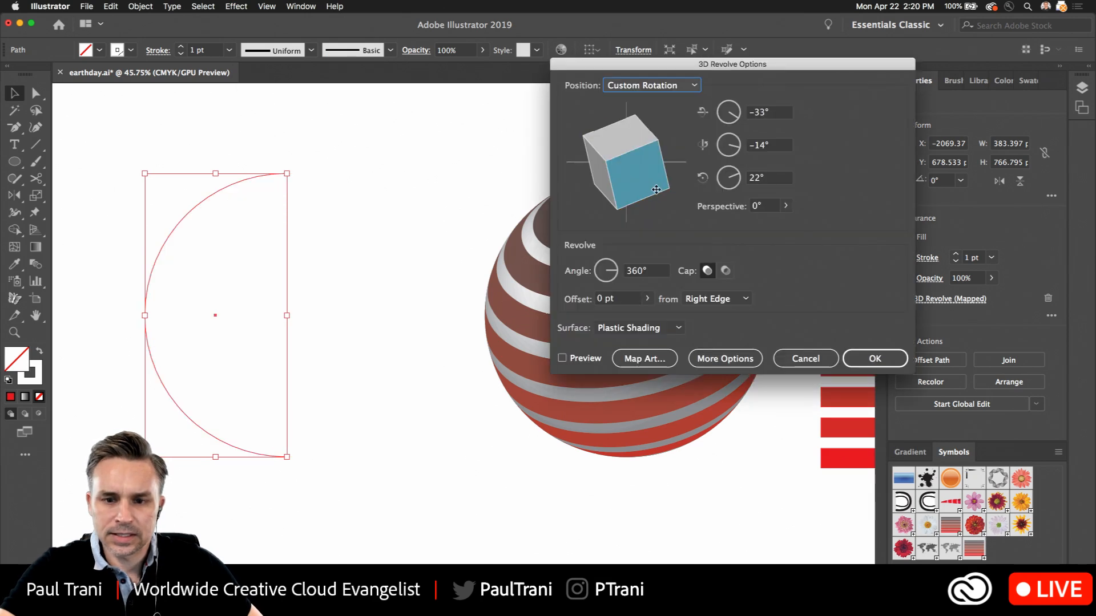
left_click(562, 357)
left_click(637, 327)
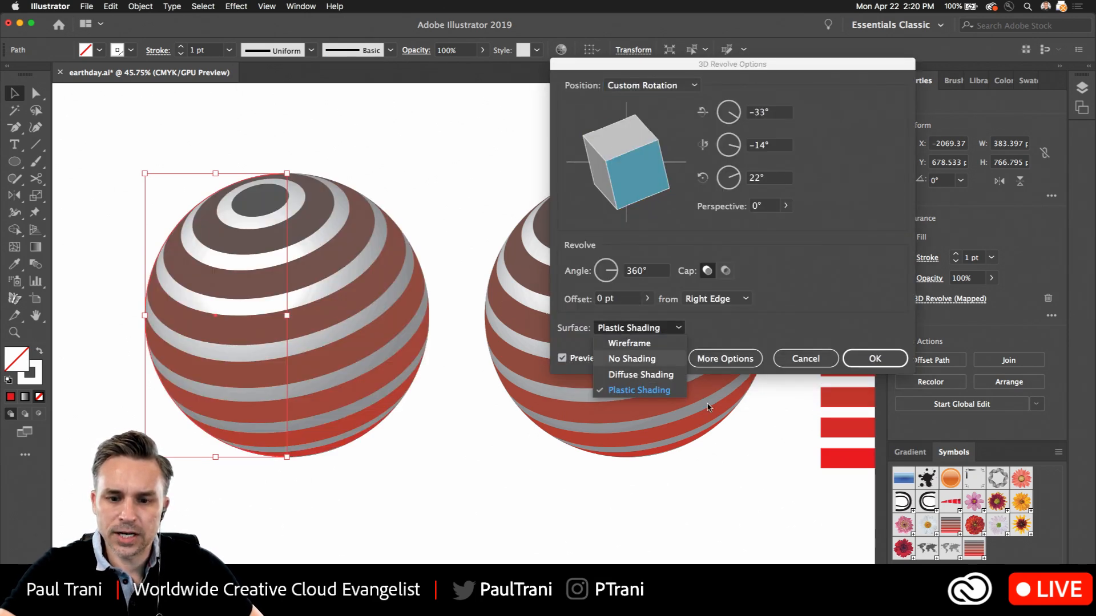
left_click(638, 359)
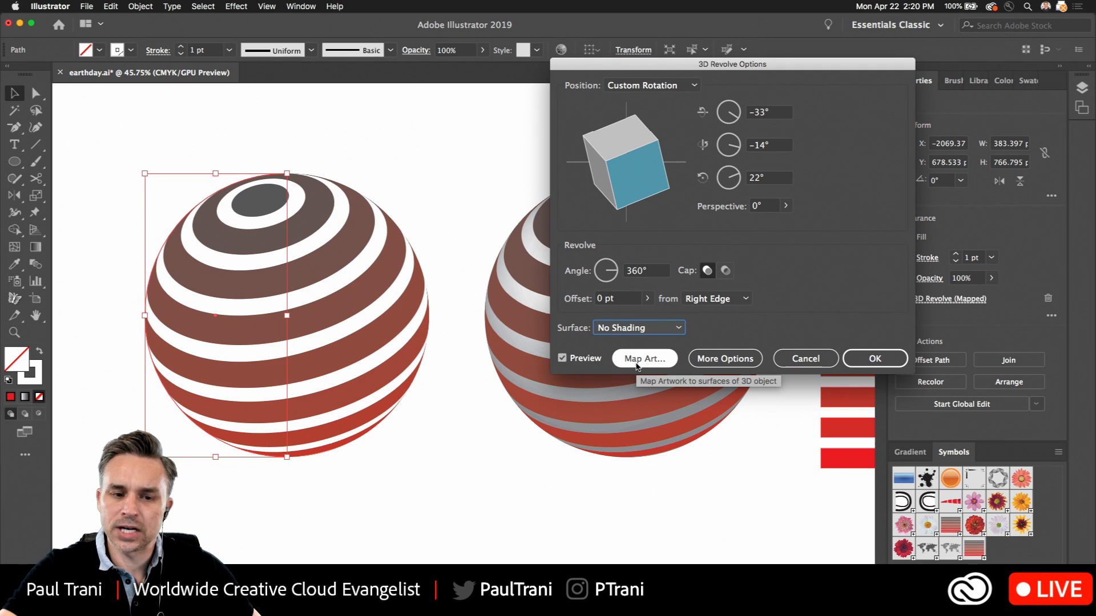
left_click(873, 359)
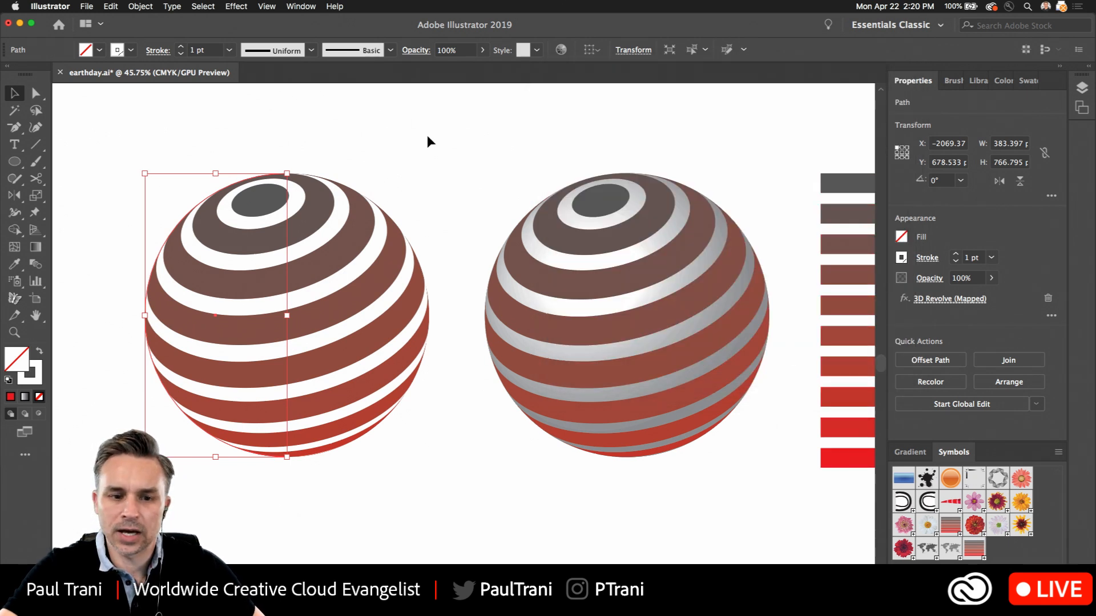
left_click(429, 140)
Change the unshaded sphere's 3D Revolve custom rotation to -20°, -18° and 21° with preview on
scroll(491, 165, "right", 2)
scroll(491, 165, "down", 1)
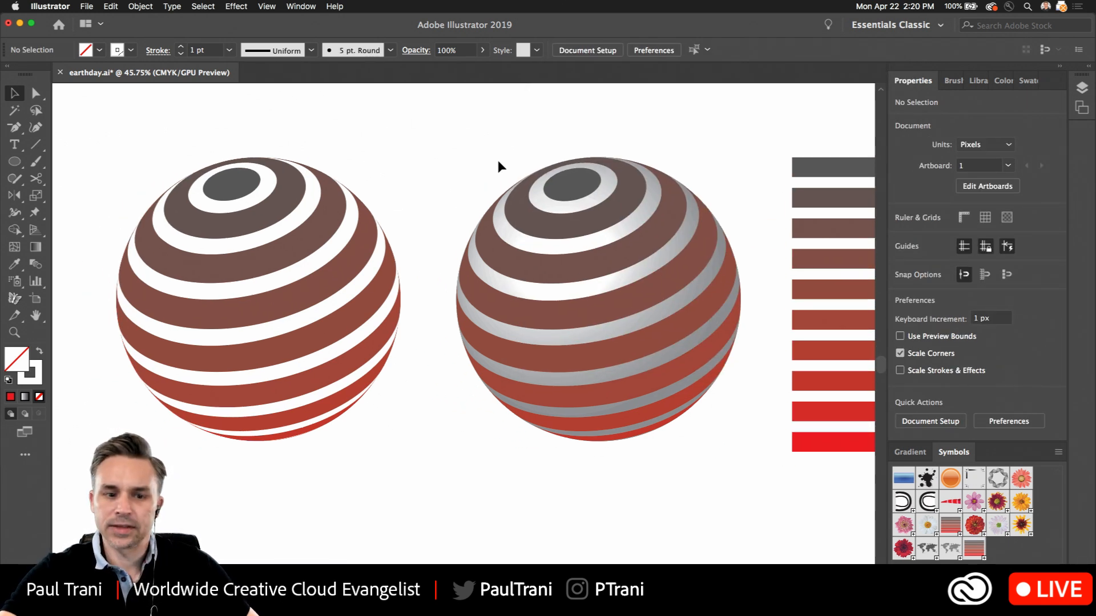
left_click(193, 256)
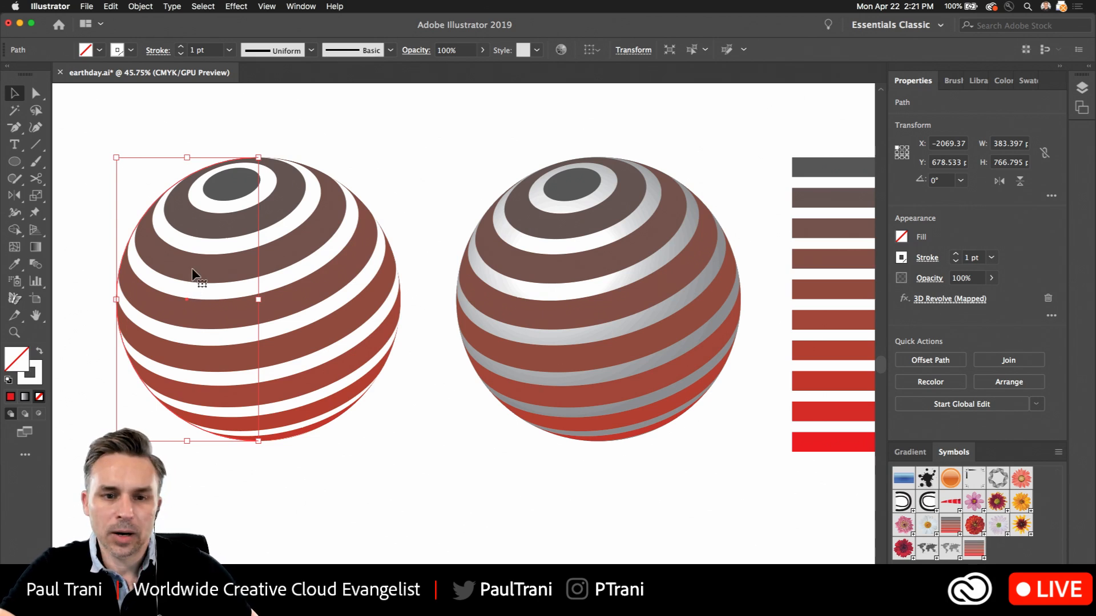
left_click(950, 298)
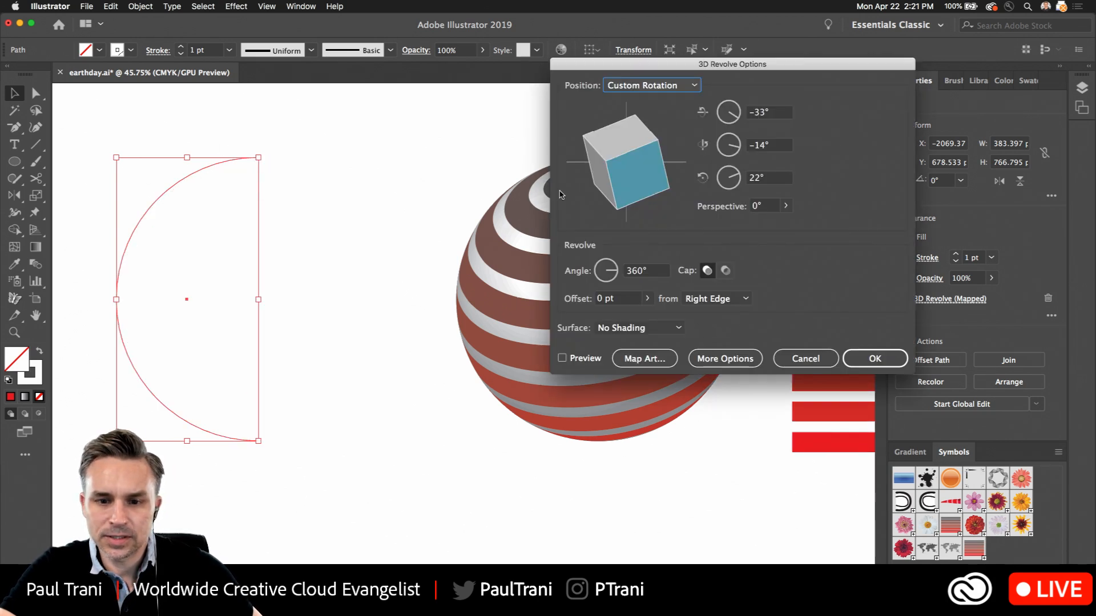
left_click(562, 358)
left_click_drag(642, 178, 641, 176)
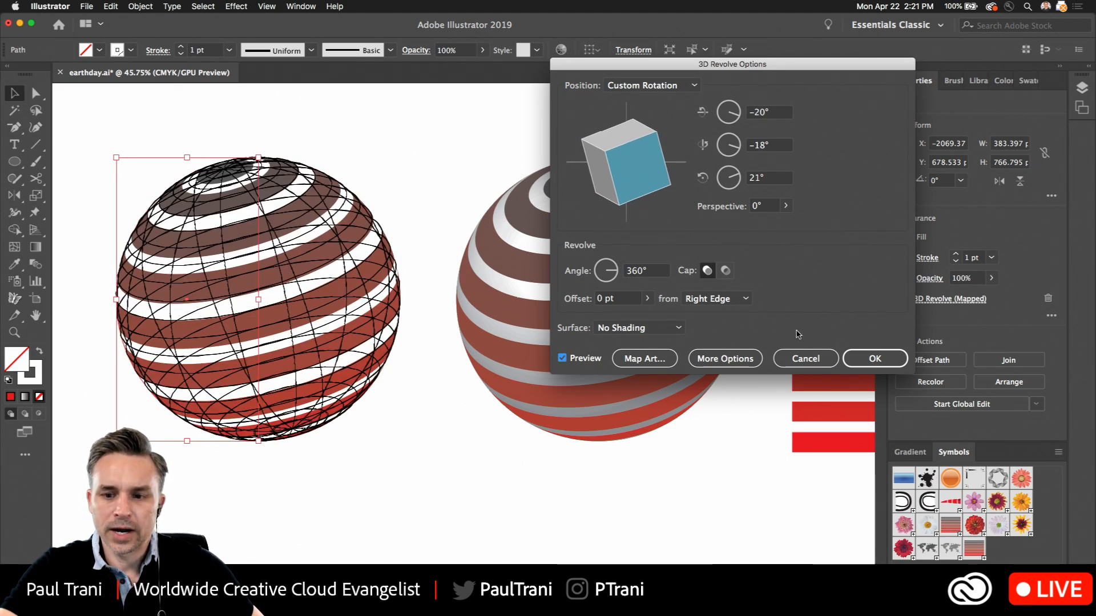
left_click(867, 366)
left_click(382, 175)
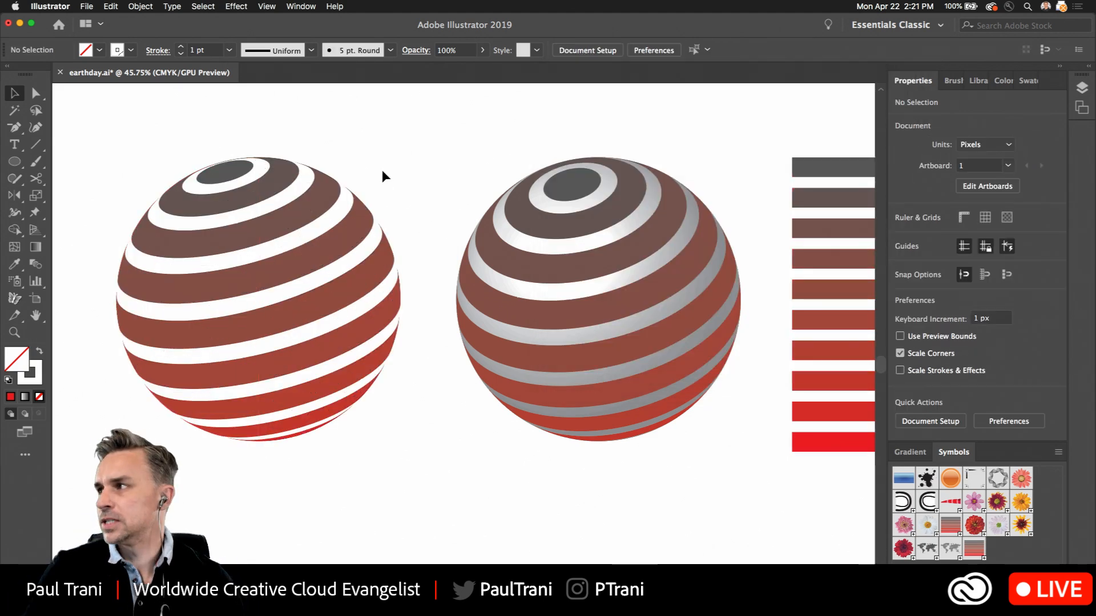
Duplicate the unshaded striped sphere below the two spheres and shift the copy sideways to X -1387.36, Y 1758.648
scroll(487, 433, "down", 5)
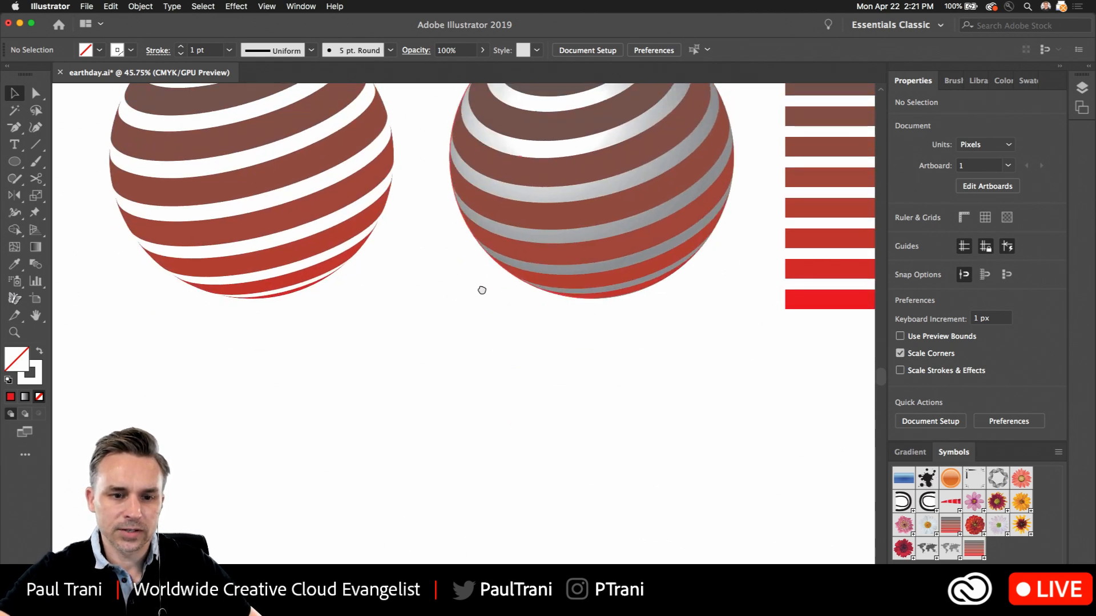
left_click_drag(228, 179, 241, 491)
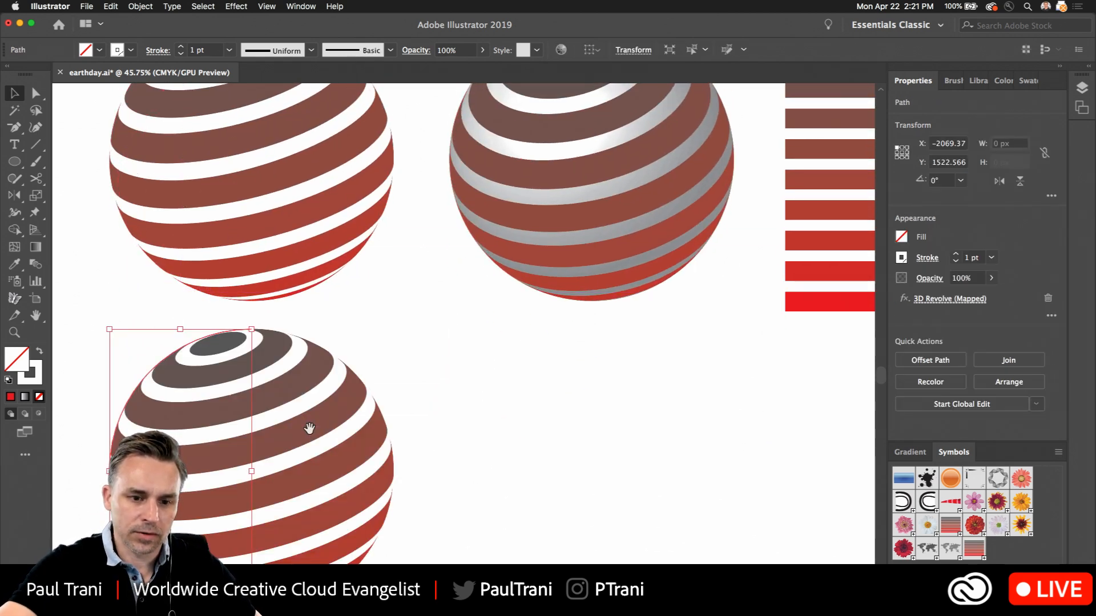
scroll(201, 237, "down", 5)
left_click_drag(200, 238, 437, 329)
scroll(489, 250, "right", 10)
scroll(489, 249, "up", 6)
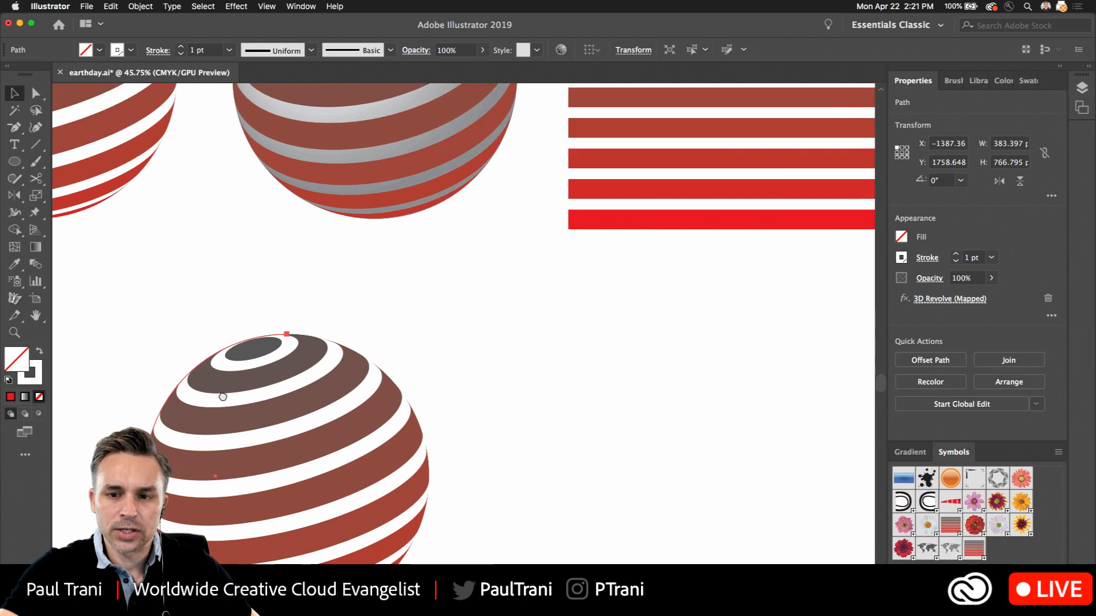
Examine the dotted world map artwork up close and select it to inspect its symbol instance
scroll(623, 230, "down", 3)
left_click_drag(520, 125, 171, 517)
scroll(763, 303, "up", 5)
scroll(724, 313, "up", 2)
left_click_drag(374, 364, 497, 307)
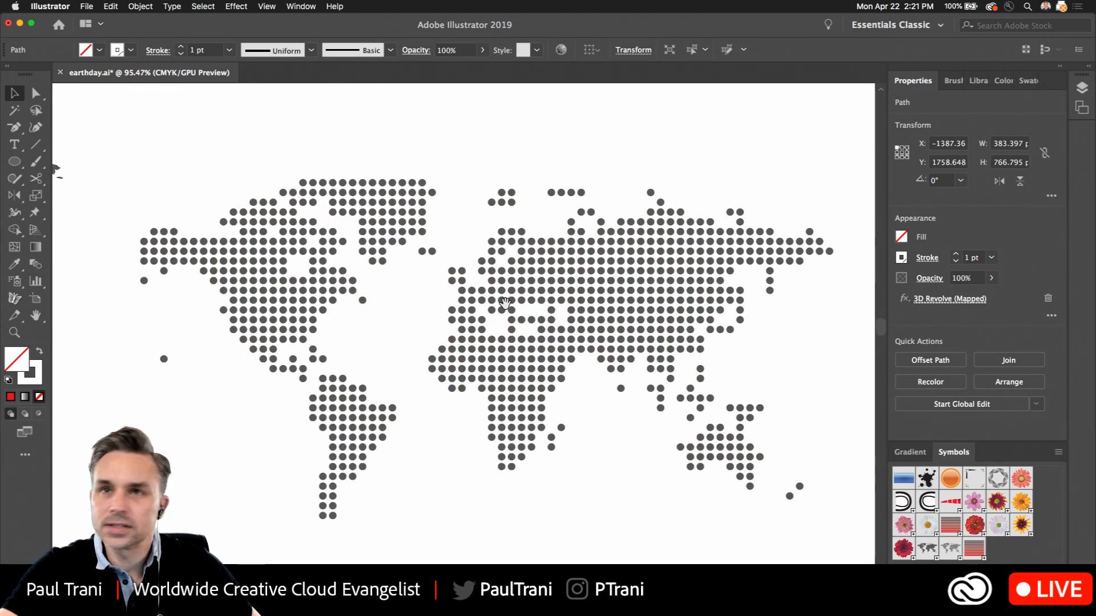
left_click_drag(455, 238, 452, 220)
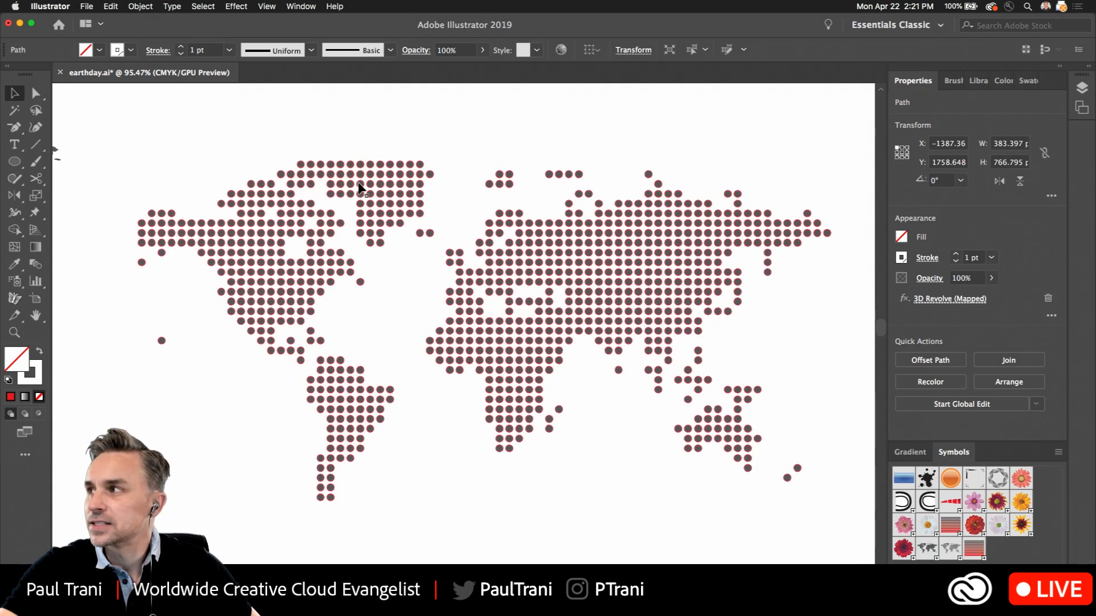
left_click(522, 291)
left_click(518, 274)
key("space")
left_click_drag(523, 276, 485, 255)
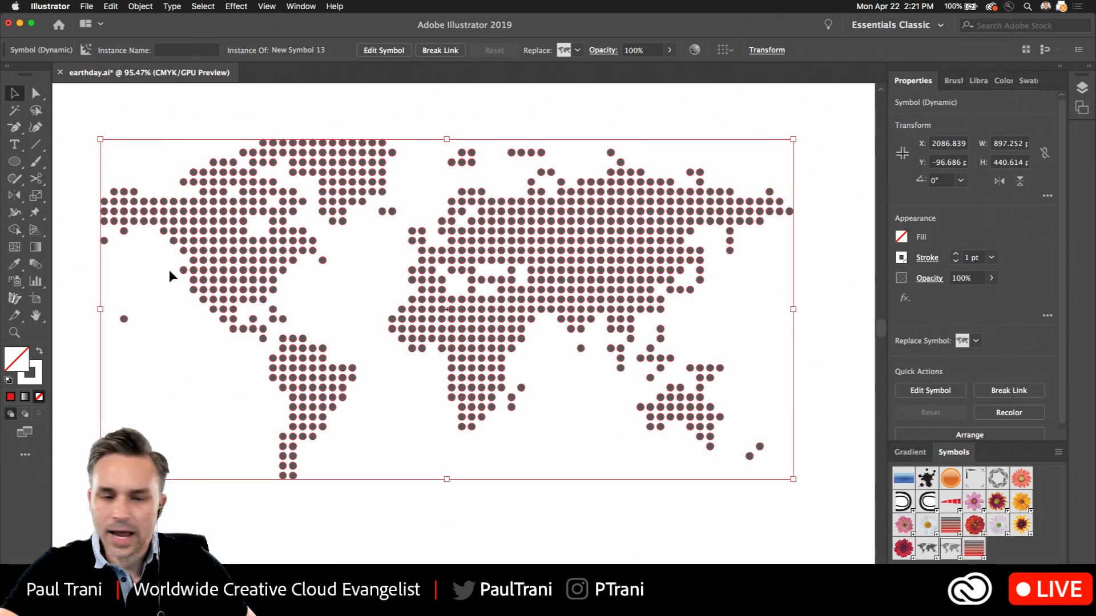
Select the solid world map artwork and examine its continent shapes up close
key("space")
left_click_drag(167, 272, 896, 350)
left_click(421, 226)
key("space")
left_click_drag(367, 247, 454, 262)
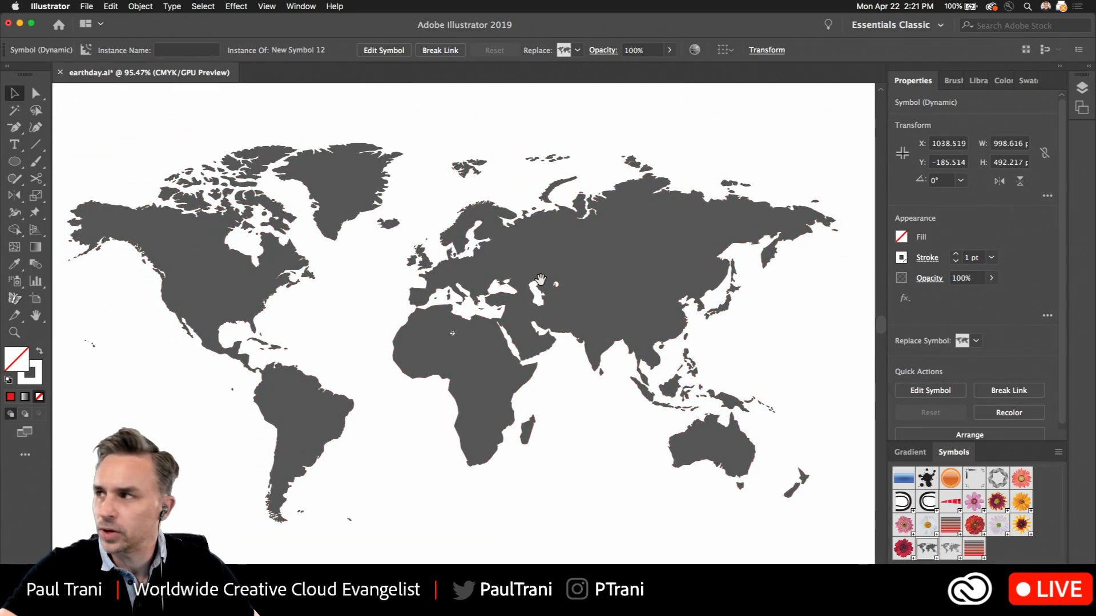
key("space")
left_click_drag(671, 288, 564, 290)
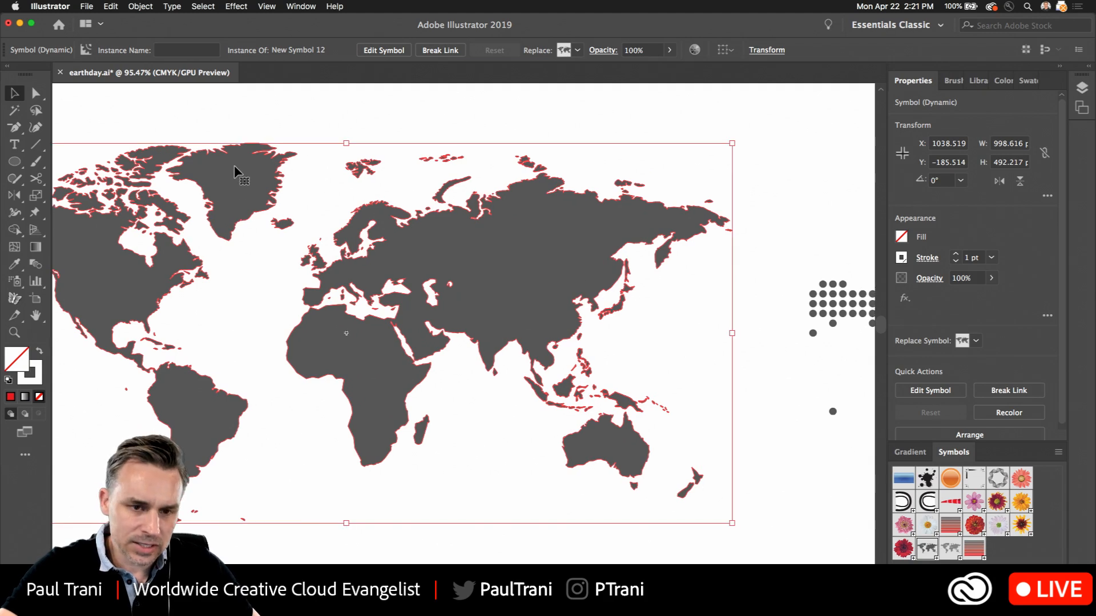
Save the dotted world map as a dynamic Movie Clip symbol named "landmass"
key("space")
left_click_drag(799, 286, 233, 265)
left_click(447, 237)
key("space")
left_click_drag(549, 275, 374, 218)
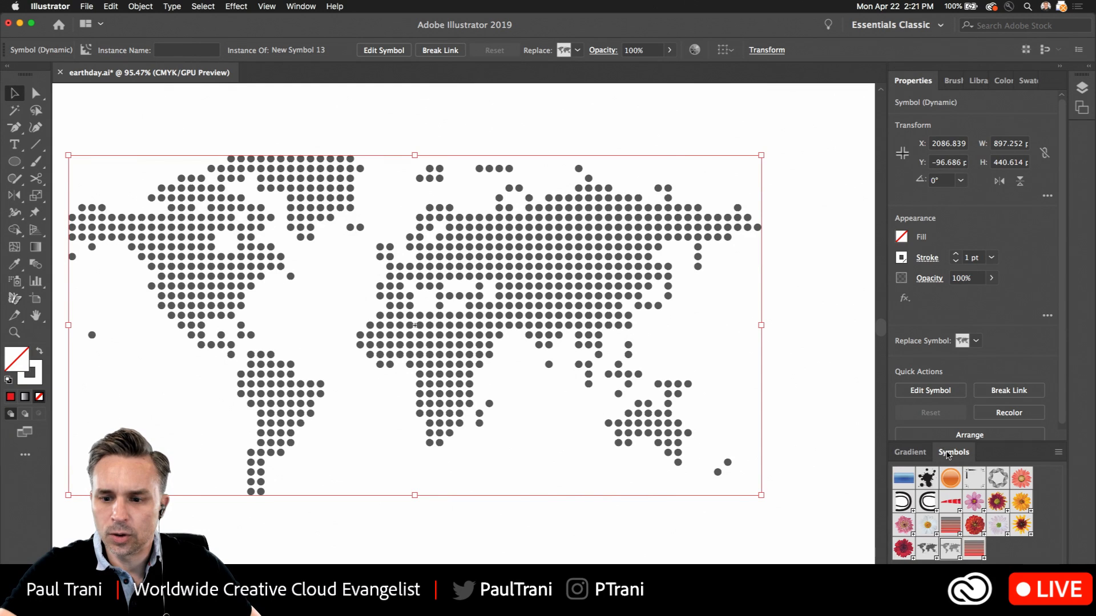
left_click_drag(947, 454, 677, 240)
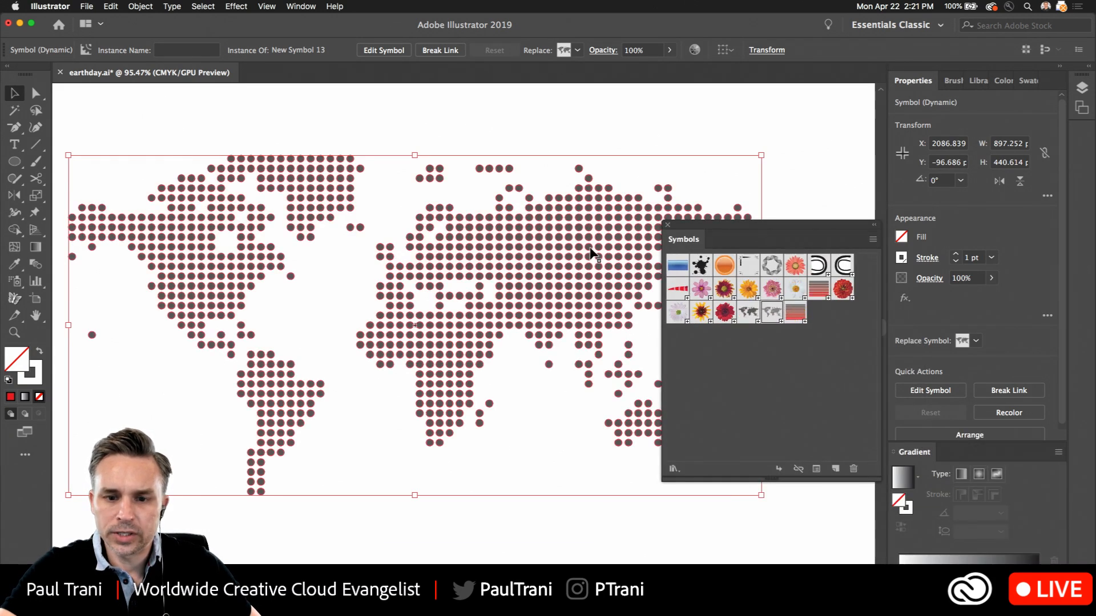
left_click_drag(592, 252, 762, 393)
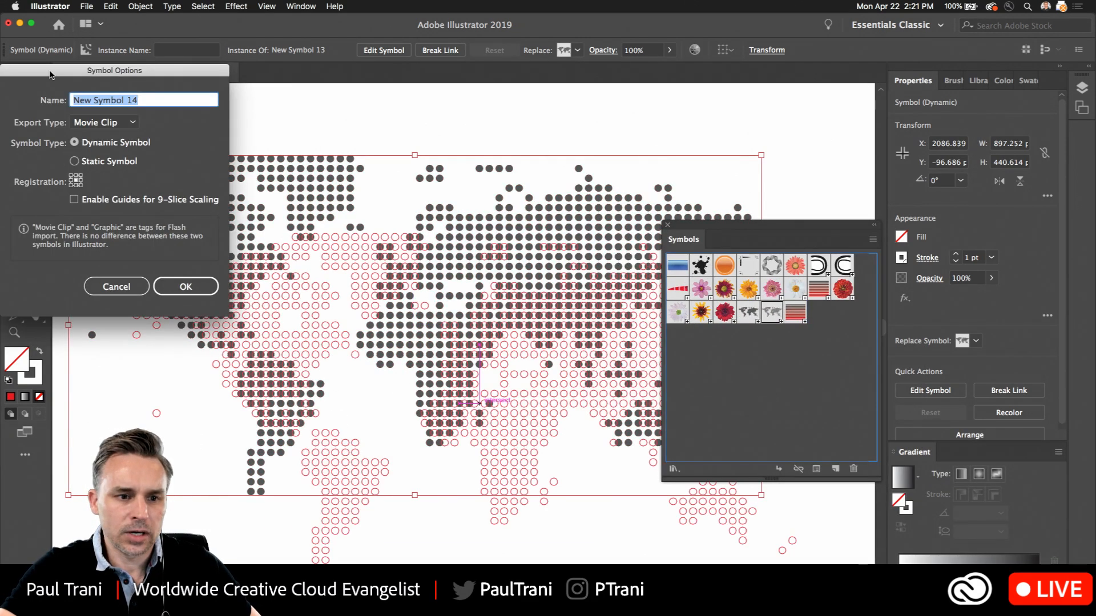
left_click_drag(50, 75, 654, 177)
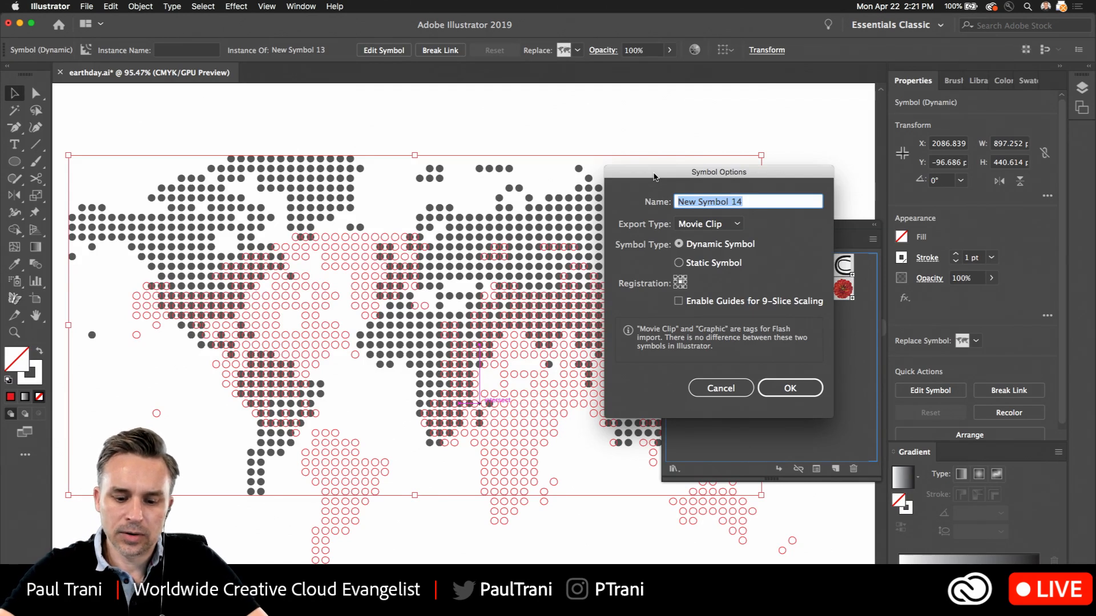
type("landm")
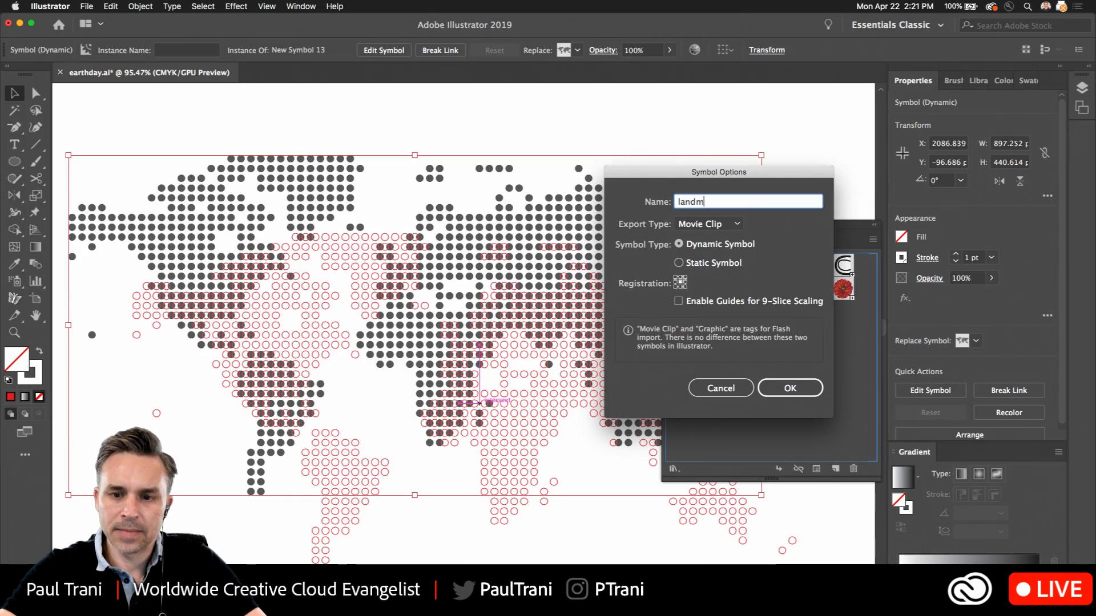
type("ass")
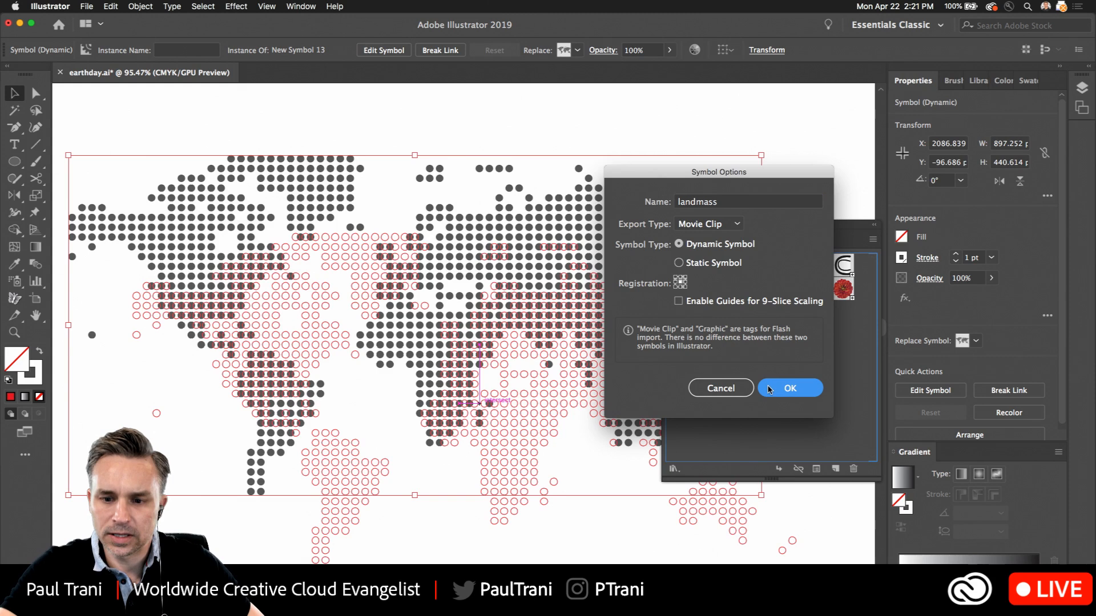
key("Return")
left_click_drag(670, 230, 913, 454)
Save the solid world map as another dynamic symbol, keeping the default name and options
left_click(702, 554)
mouse_move(201, 312)
left_mouse_down()
mouse_move(289, 284)
mouse_move(214, 308)
left_mouse_up()
left_click_drag(316, 336, 661, 338)
left_click_drag(532, 243, 935, 549)
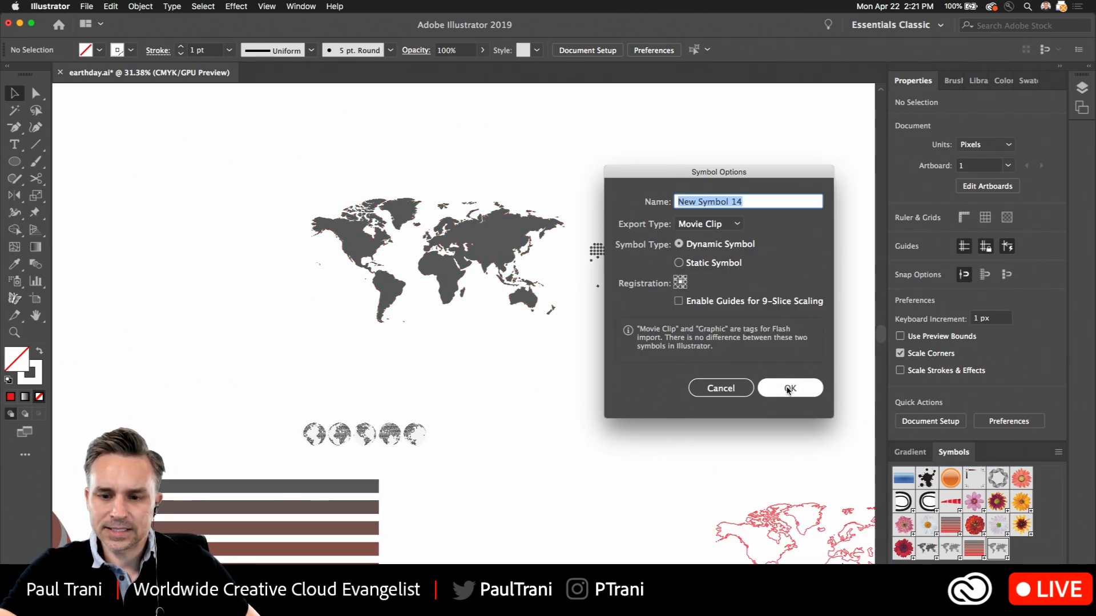
left_click(776, 387)
left_click(529, 375)
Replace the LINES artwork on surface 1 of the lower sphere with the landmass symbol, scaled to fit, and preview it
scroll(529, 375, "down", 10)
scroll(529, 375, "left", 6)
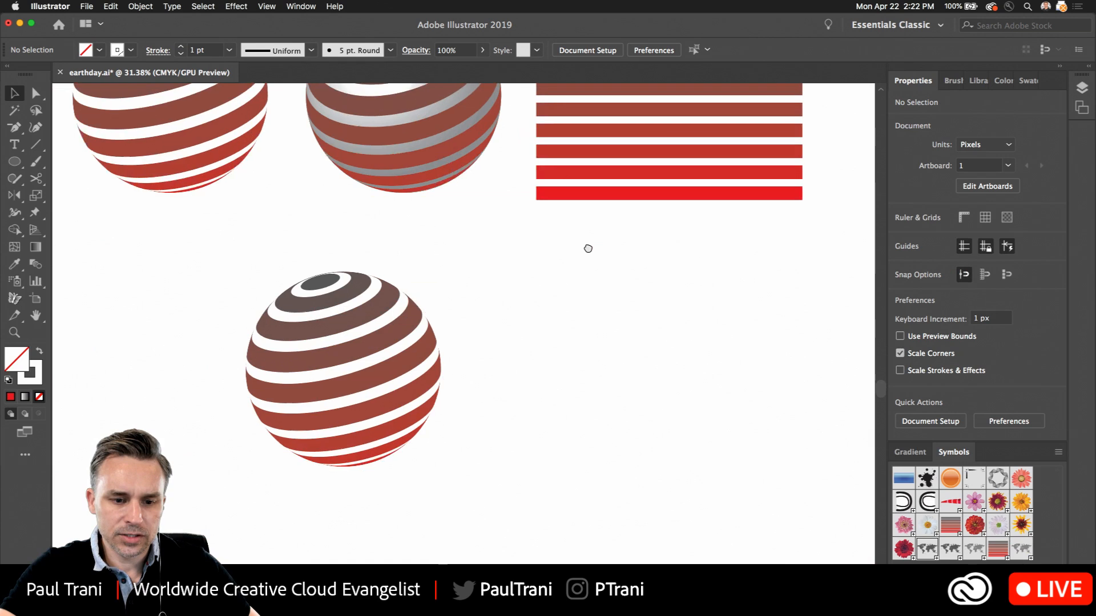
left_click(350, 341)
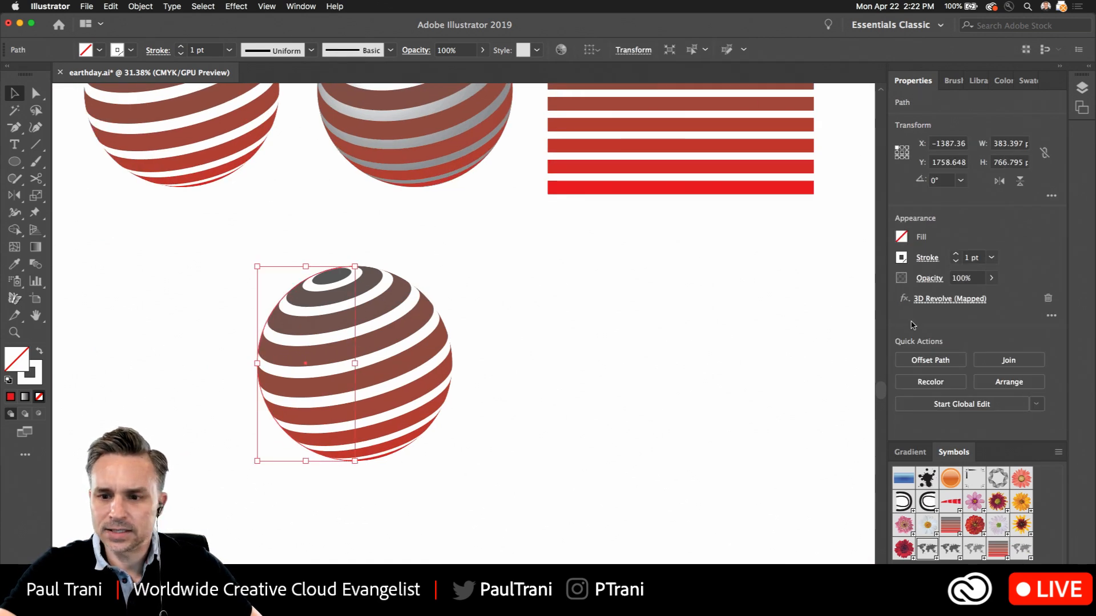
left_click(940, 299)
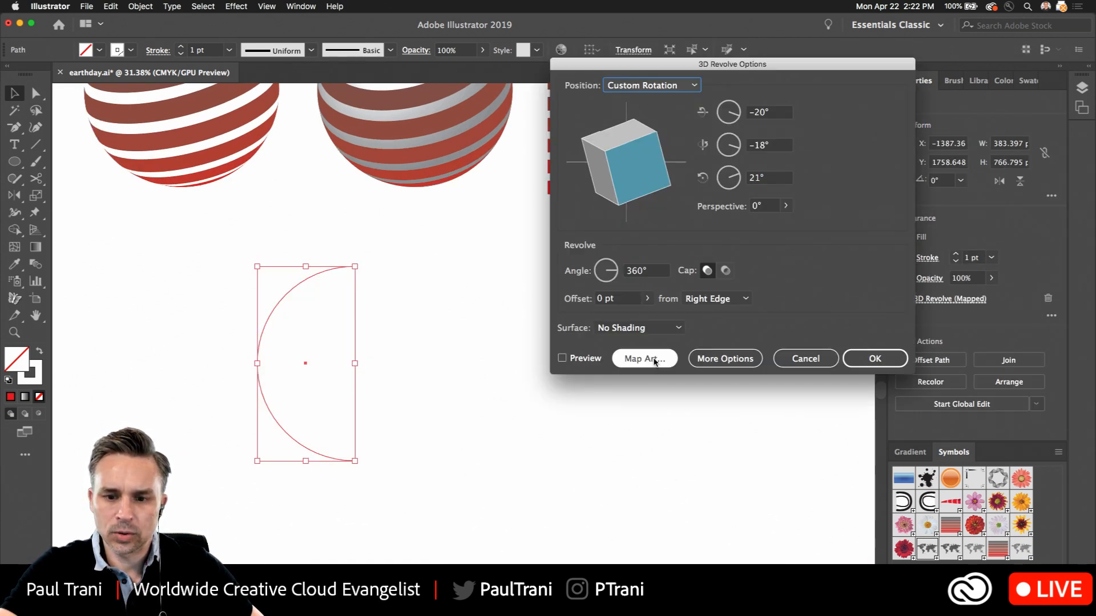
left_click(645, 358)
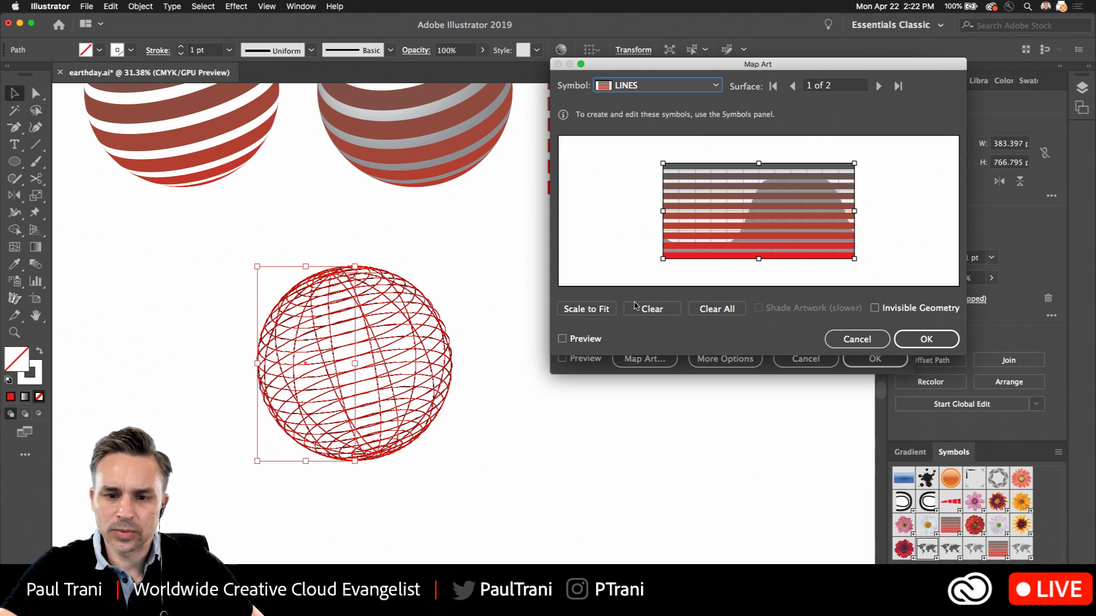
left_click(636, 306)
left_click(629, 85)
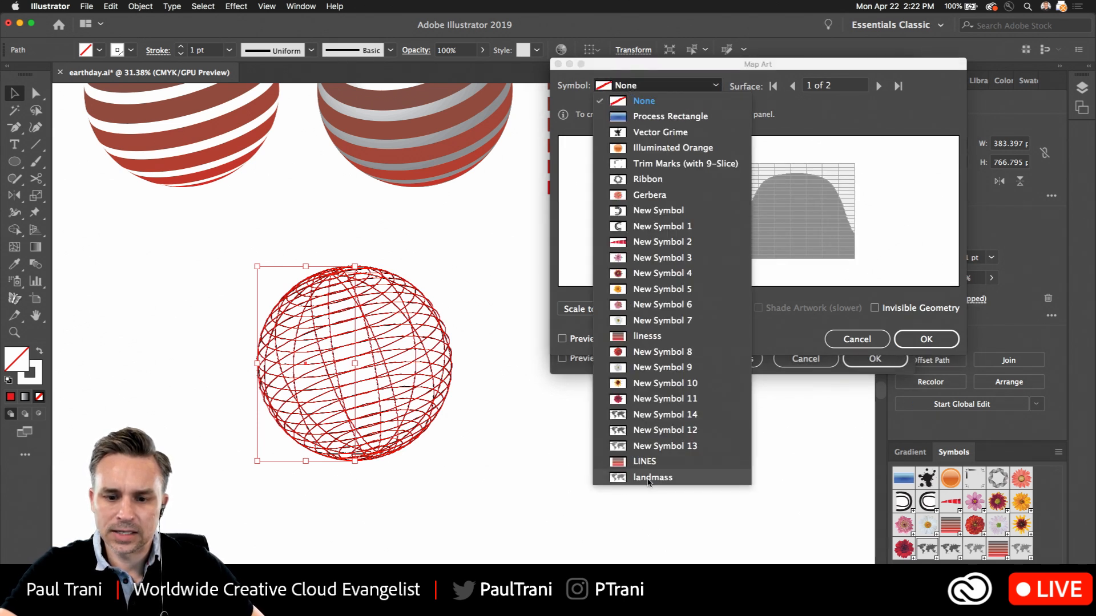
left_click(648, 480)
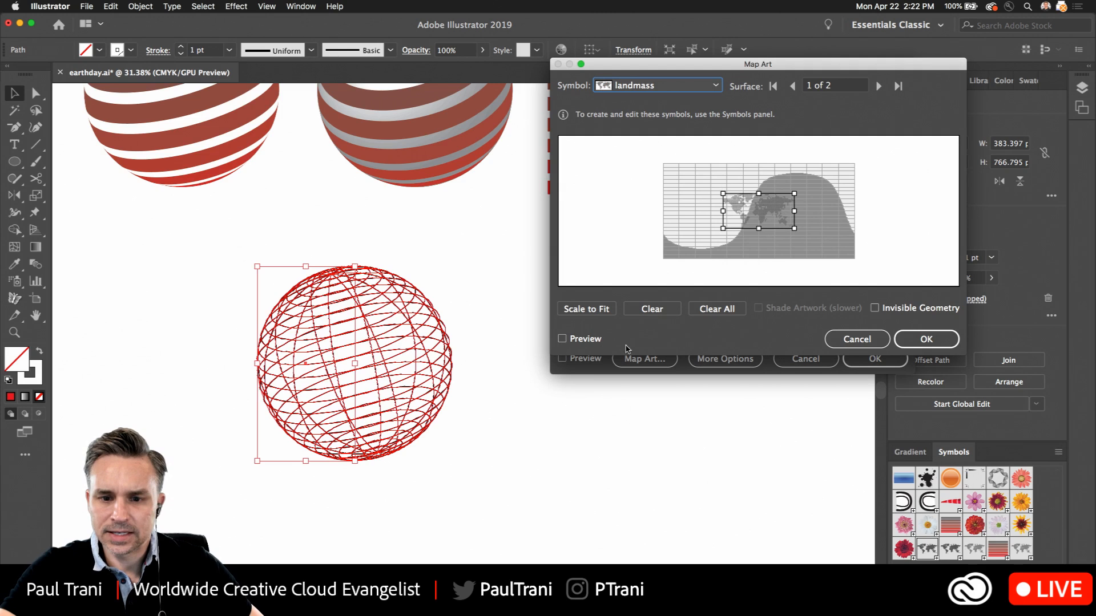
left_click(581, 307)
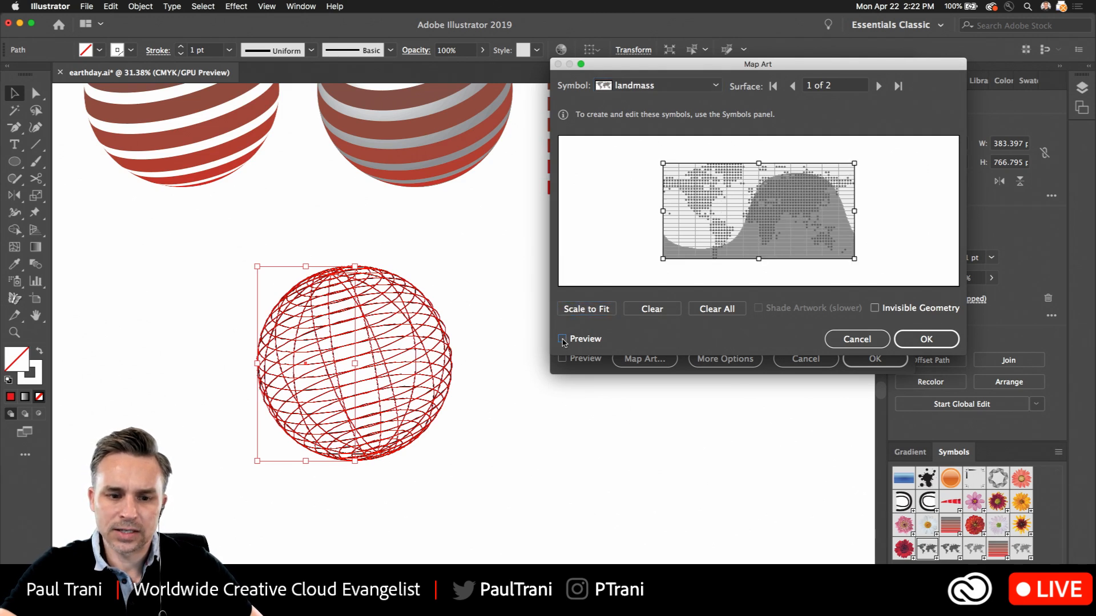
left_click(562, 340)
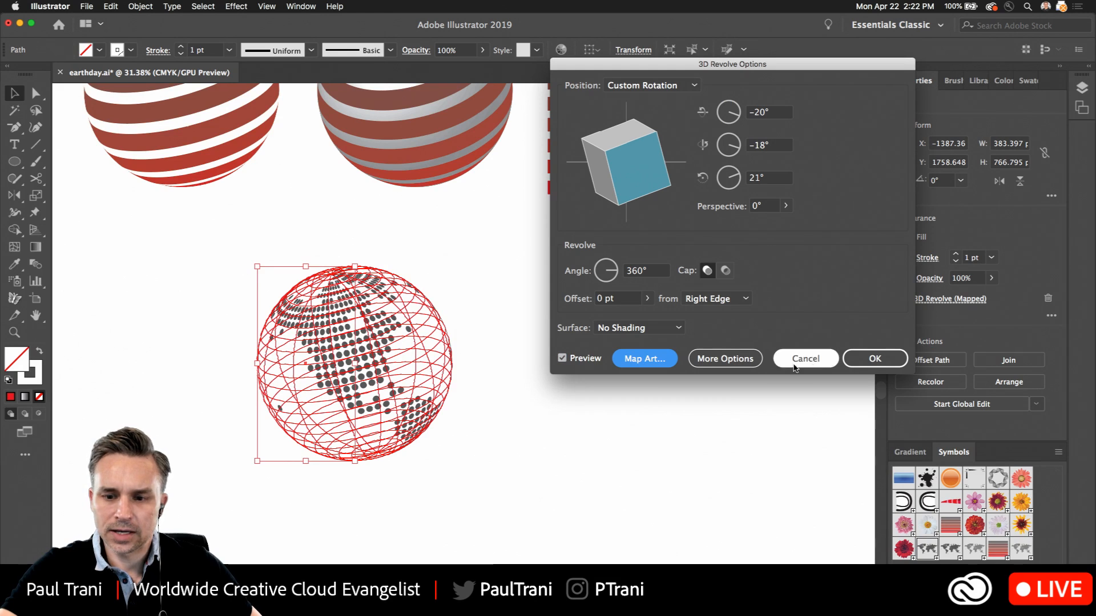
Rotate the dotted globe's 3D Revolve to -24°, 67° and -26° and apply the rotation
left_click_drag(630, 180, 610, 153)
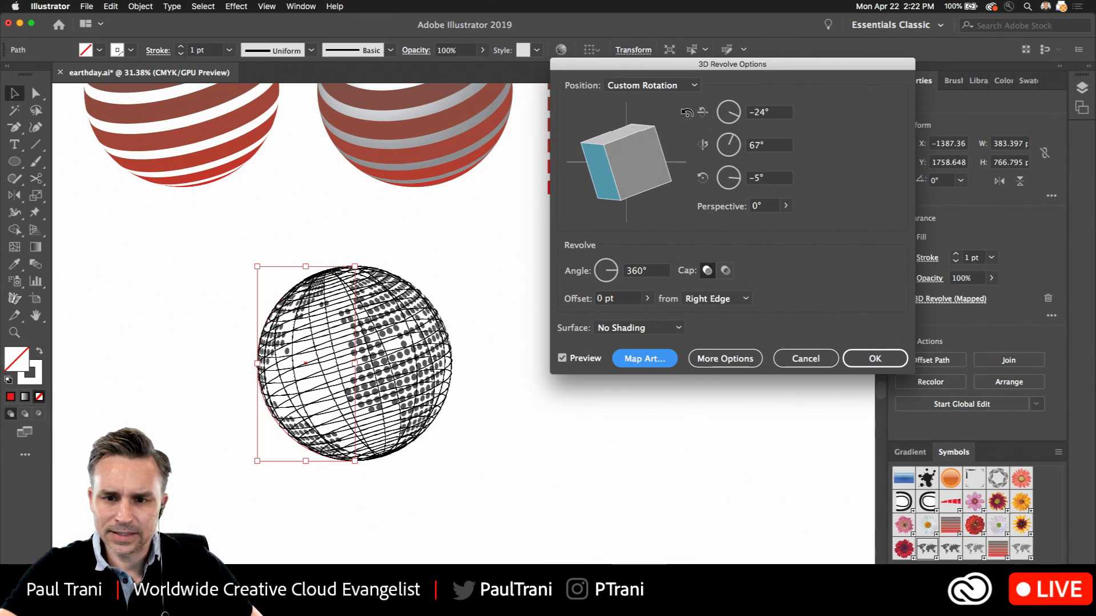
left_click(742, 183)
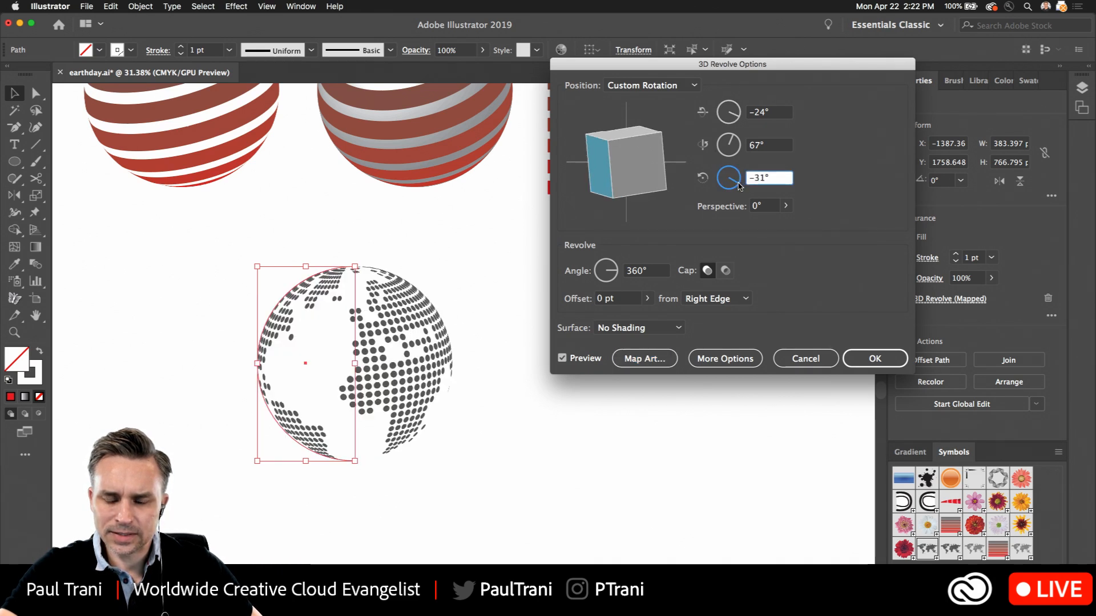
left_click_drag(738, 186, 739, 185)
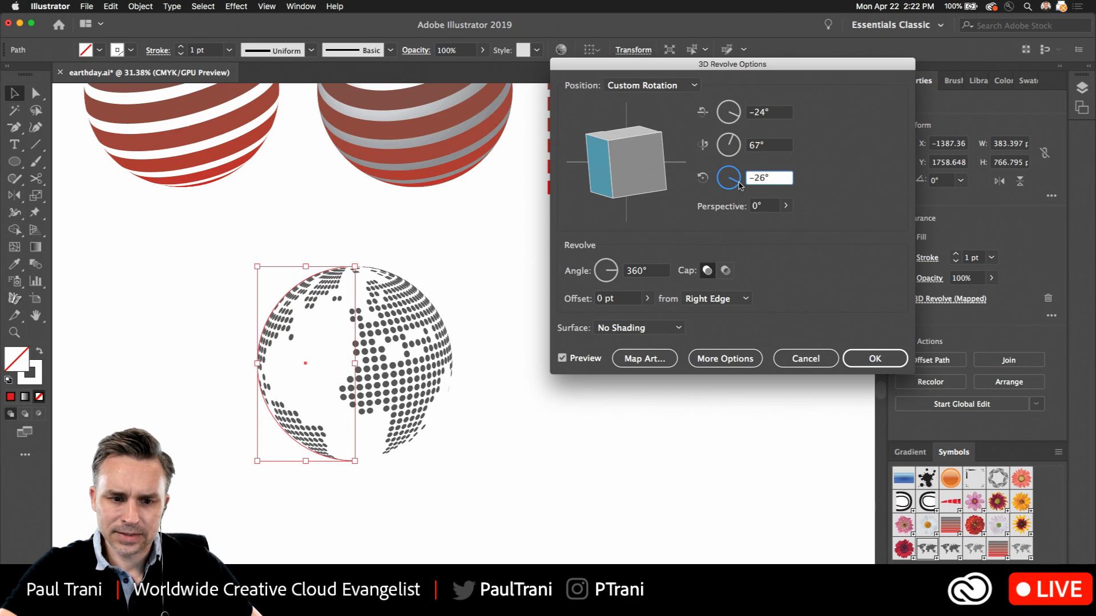
key("Return")
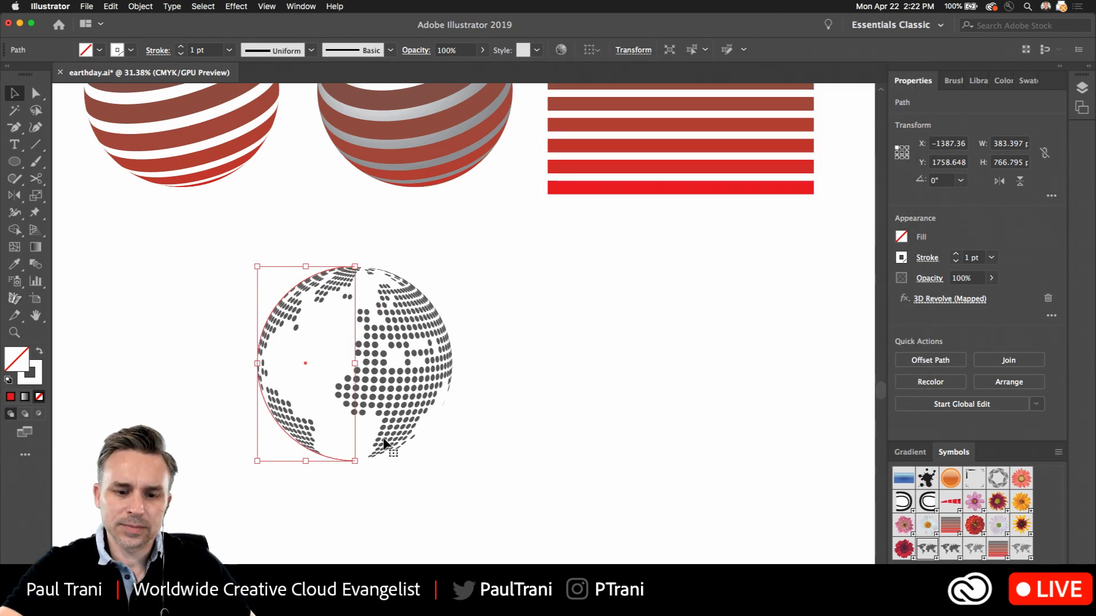
Examine the rotated dotted globe and the flat source artwork inside the landmass symbol
scroll(383, 439, "up", 3)
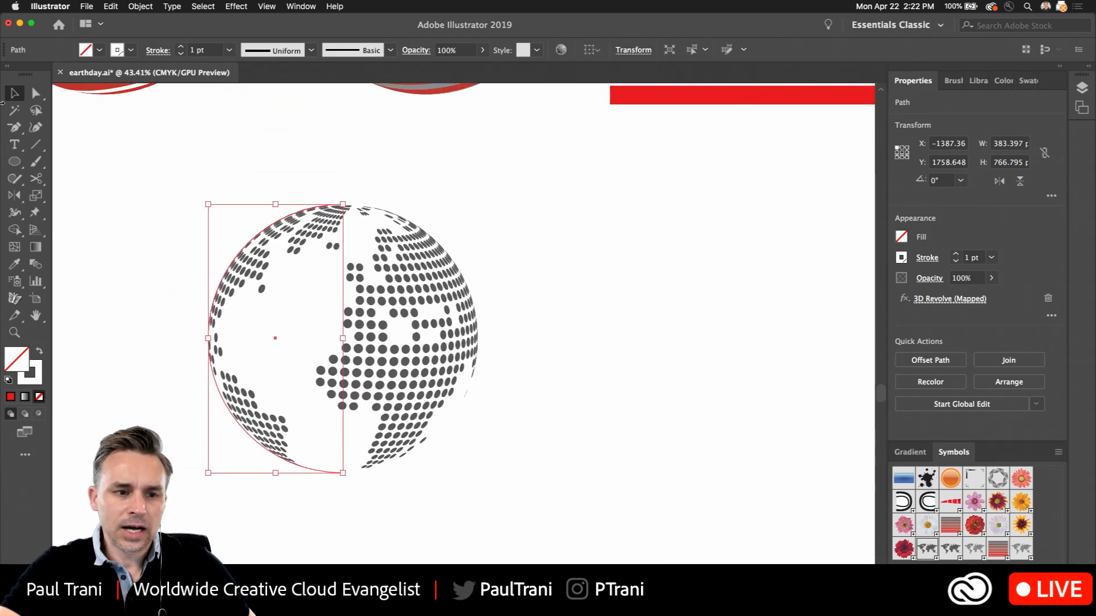
left_click(243, 165)
left_click(282, 220)
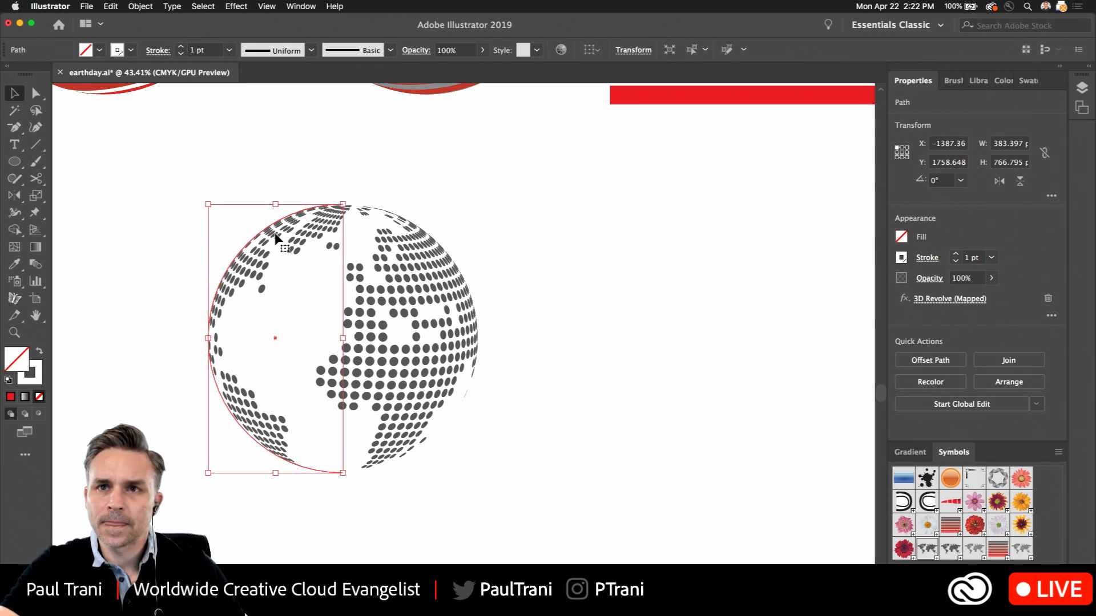
double_click(1019, 549)
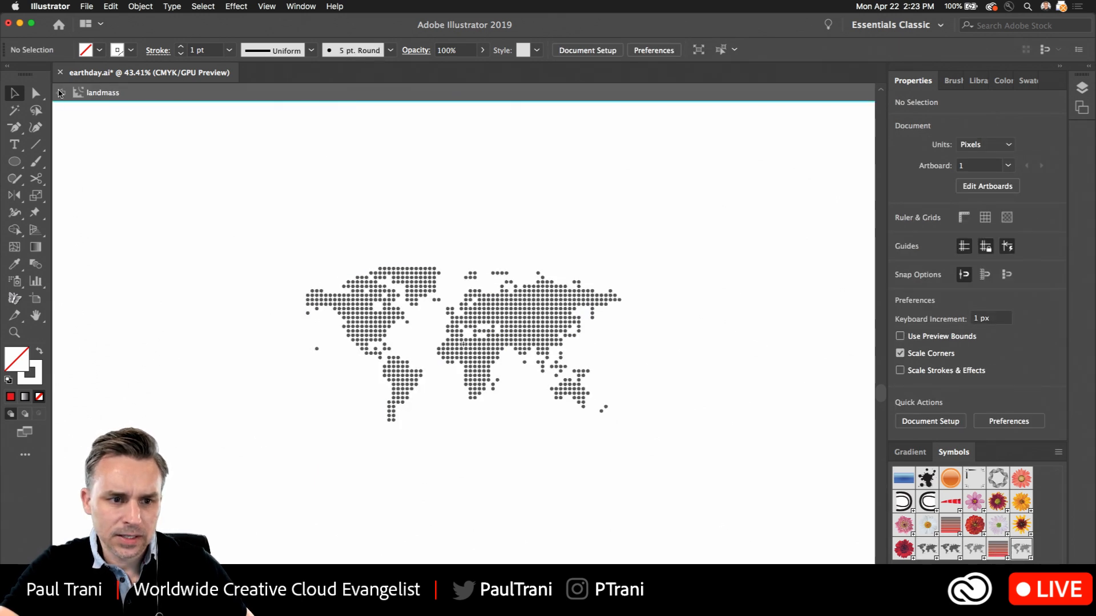
left_click(60, 93)
left_click(1059, 452)
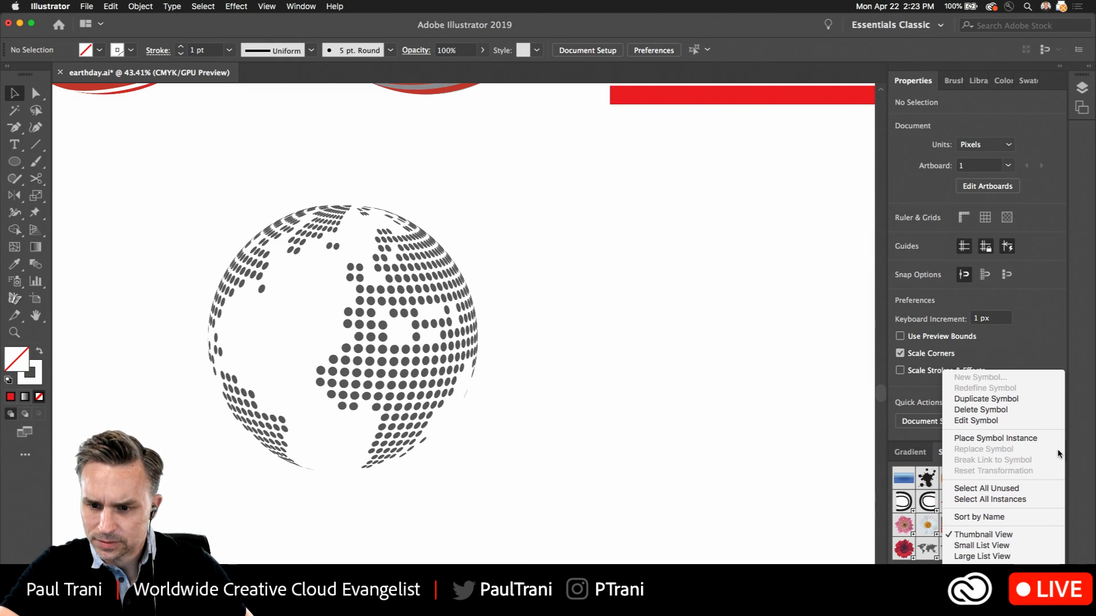
left_click(1021, 423)
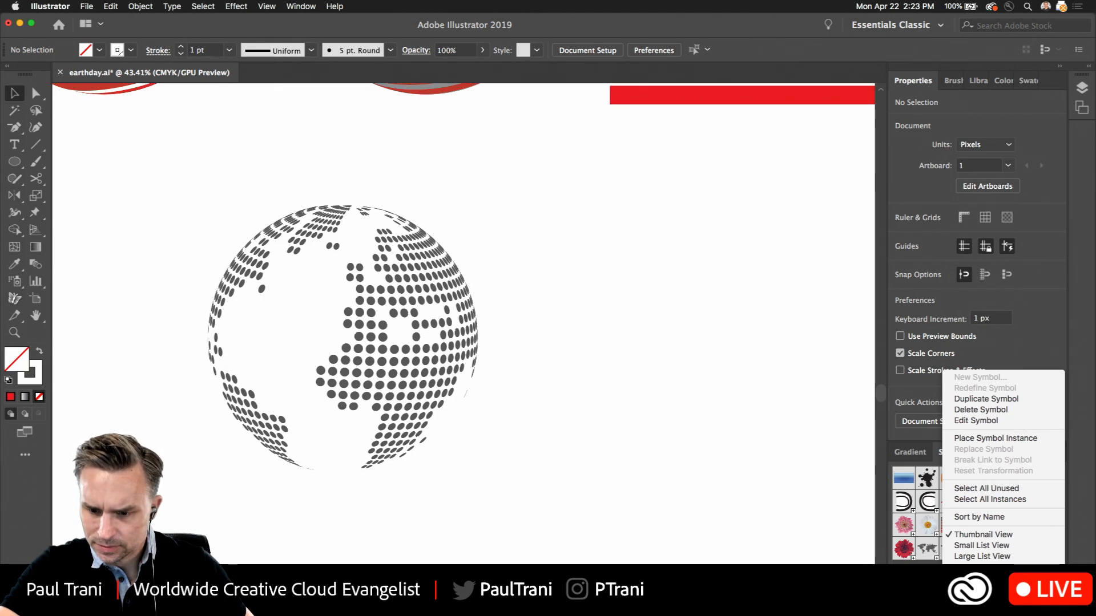
left_click(349, 303)
key("space")
left_click_drag(571, 165, 685, 481)
left_click_drag(731, 189, 221, 369)
left_click(595, 236)
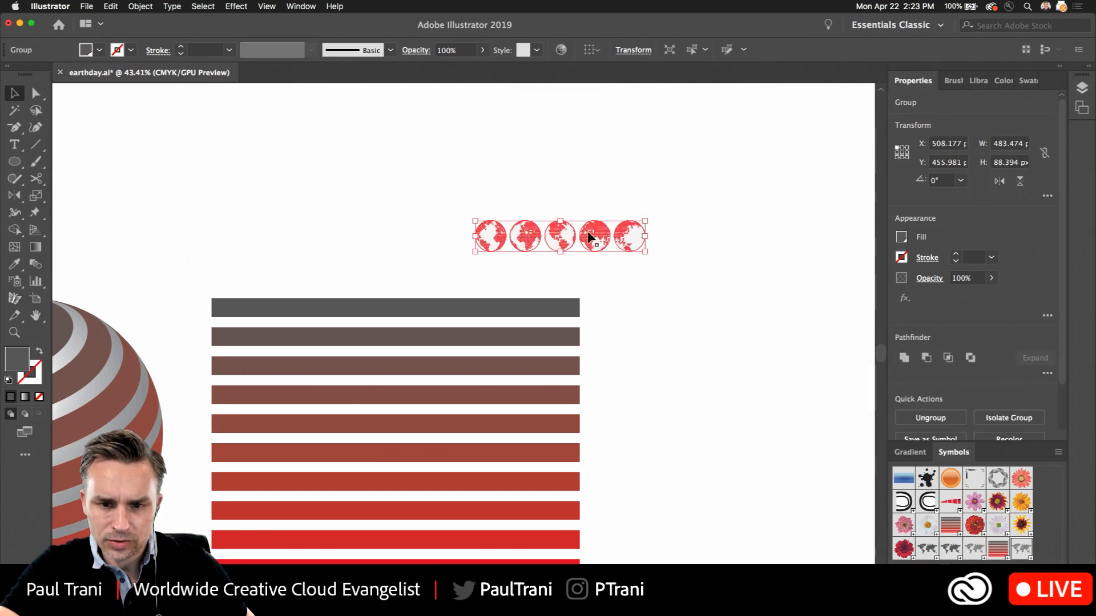
left_click_drag(594, 236, 891, 529)
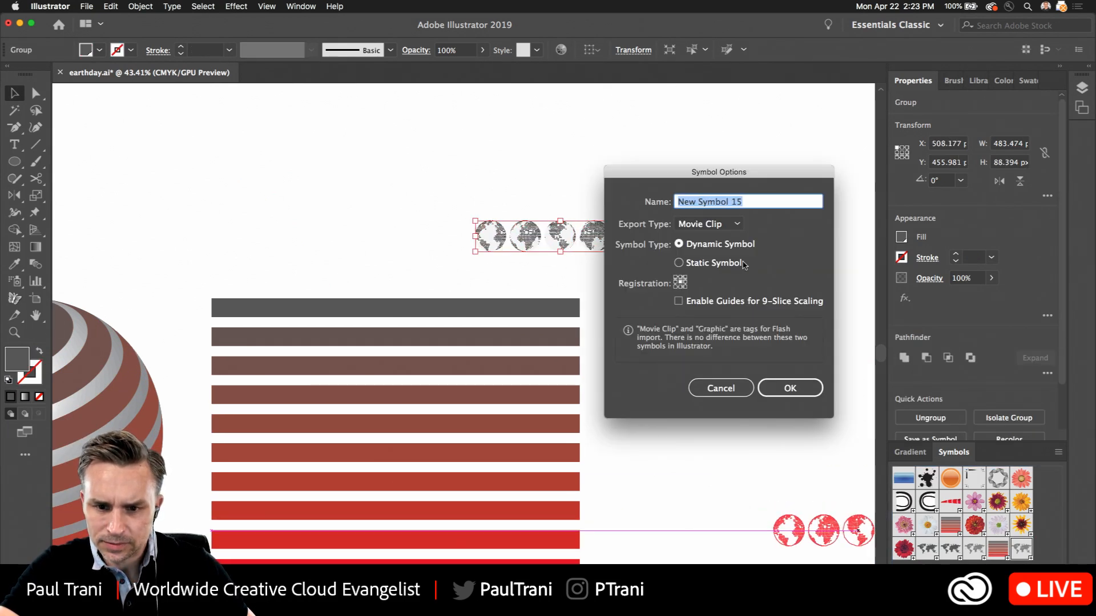
left_click(711, 393)
left_click(555, 521)
key("space")
left_click_drag(437, 493, 777, 216)
left_click_drag(681, 342, 761, 239)
left_click_drag(353, 408, 248, 309)
key("space")
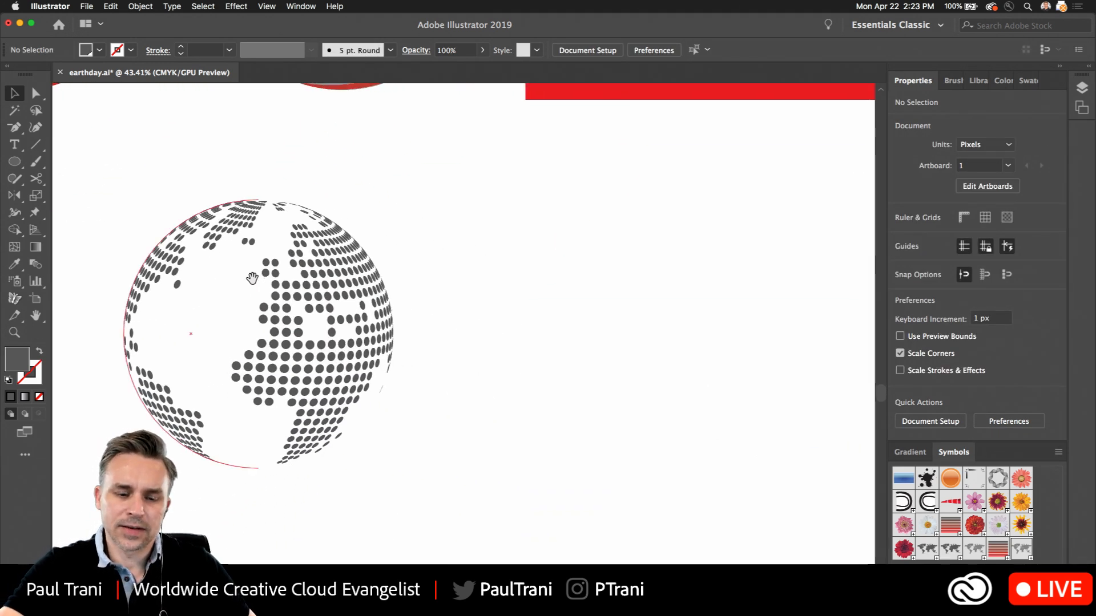
Add the text "WATUR" in the empty area beside the dotted globe
left_click_drag(266, 224, 320, 213)
left_click(284, 275)
key("super+shift+a")
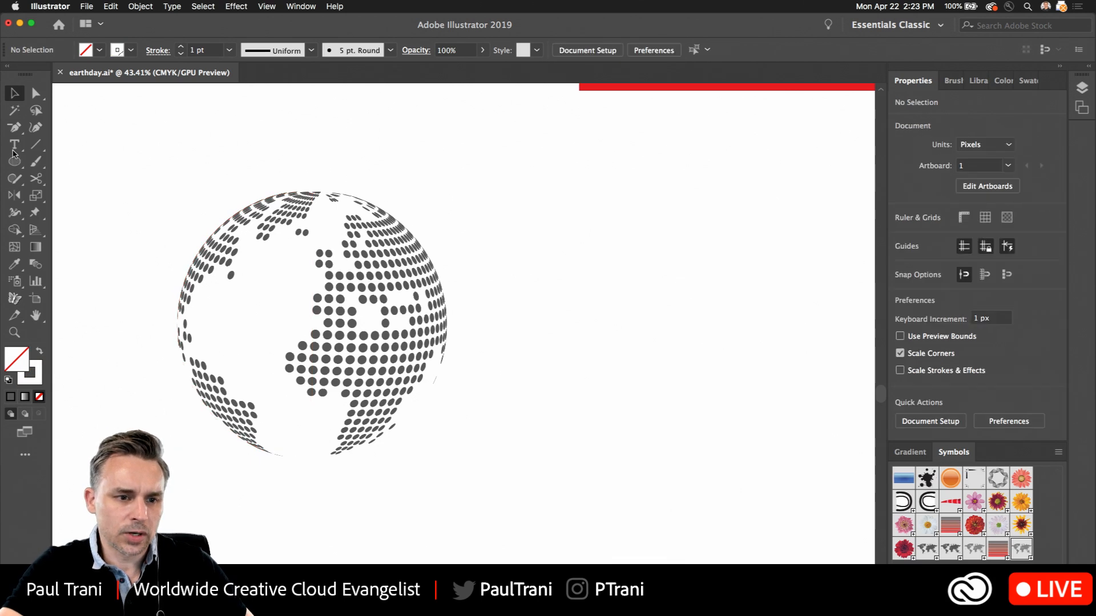
left_click(14, 146)
left_click(512, 368)
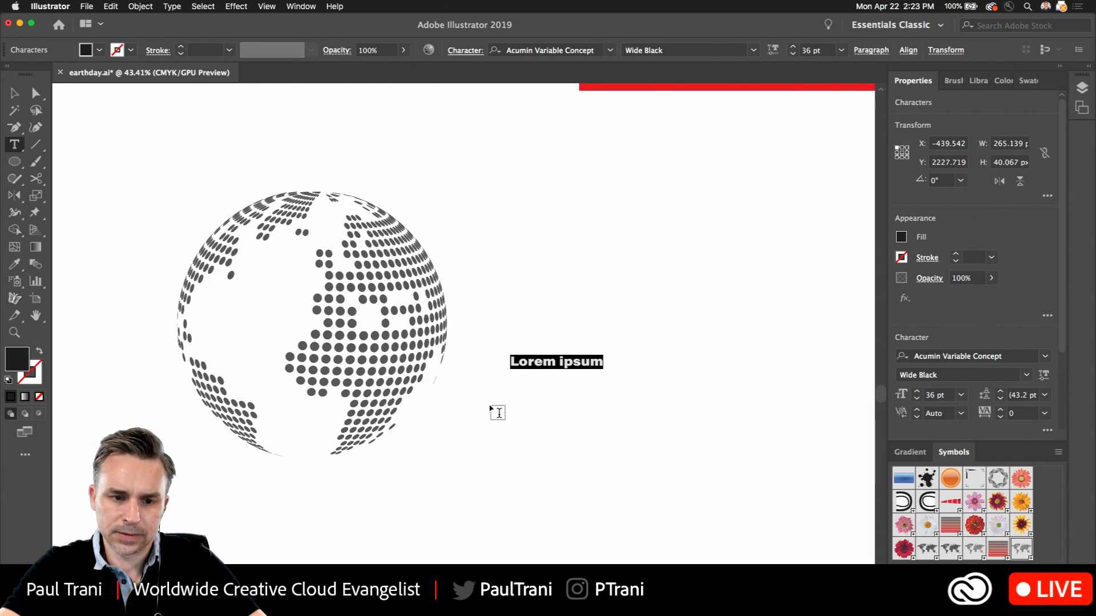
type("WATER")
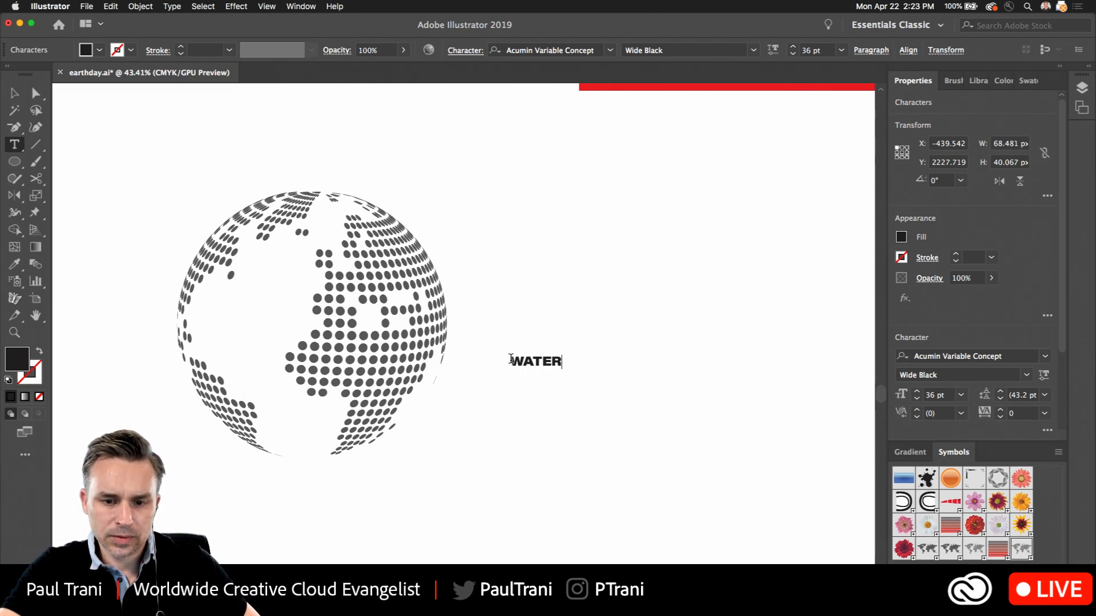
left_click_drag(510, 359, 771, 372)
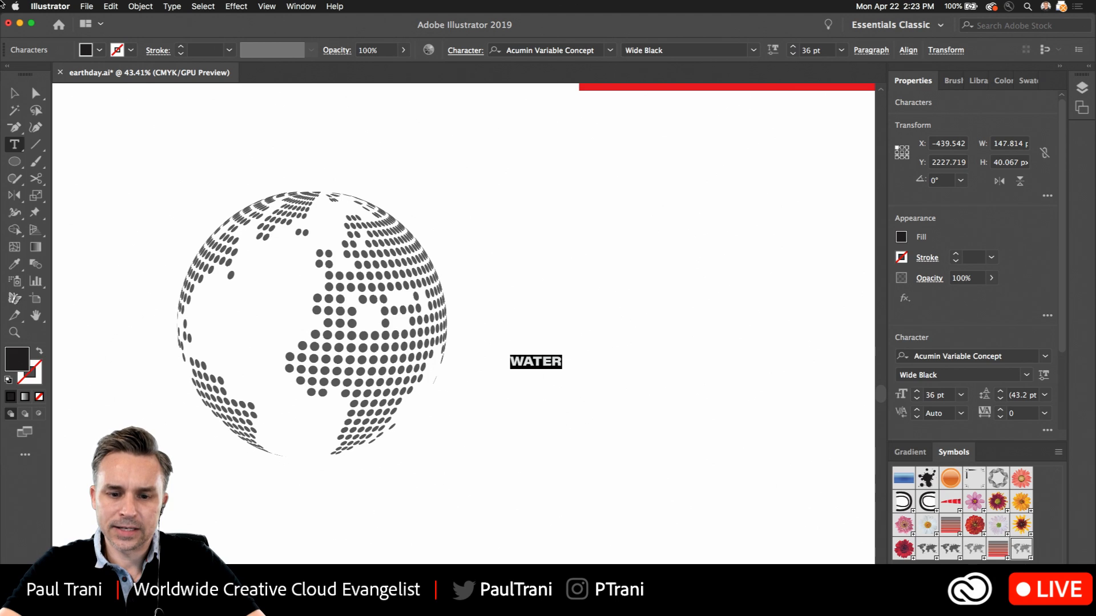
type("WAT")
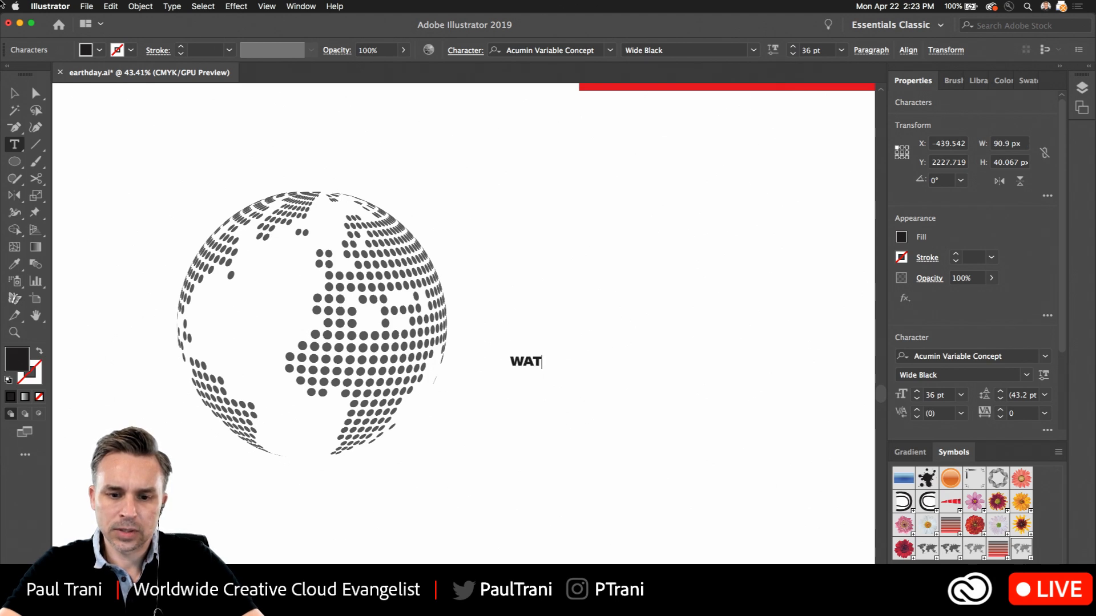
key("Escape")
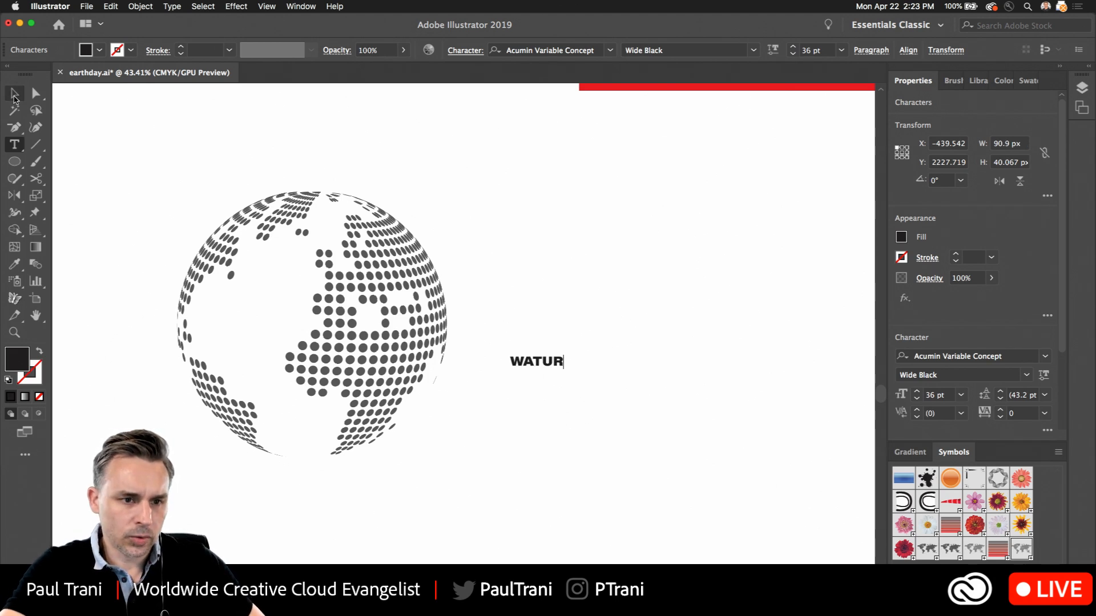
Match the WATUR text's fill to the dark grey sampled from the solid world map, and deselect the text
scroll(391, 274, "down", 5)
left_click_drag(522, 197, 432, 407)
key("i")
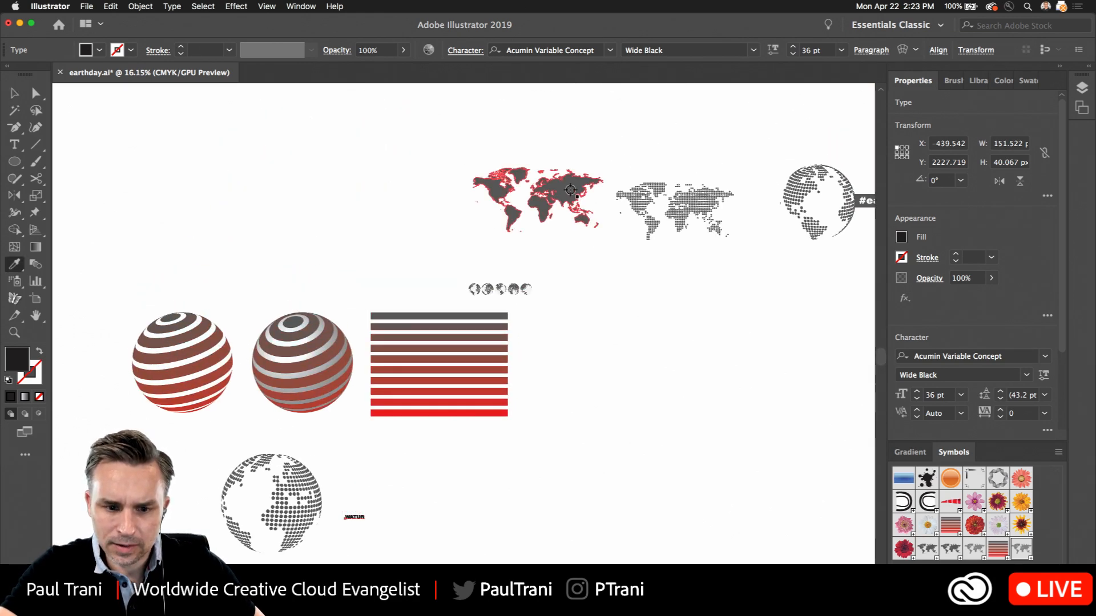
left_click(570, 193)
left_click(13, 94)
scroll(342, 532, "up", 5)
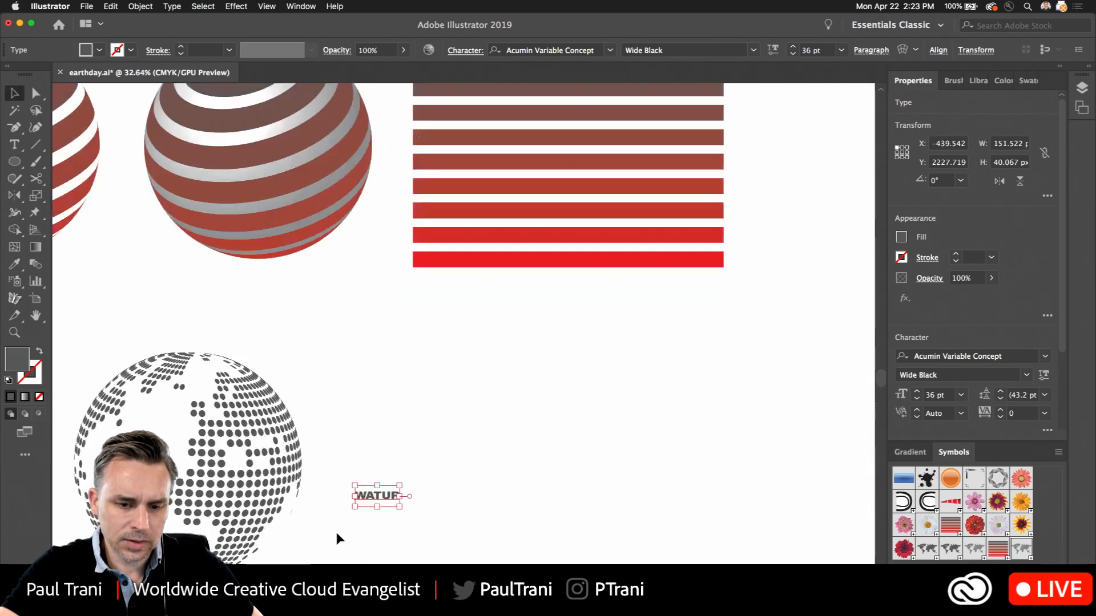
left_click(584, 347)
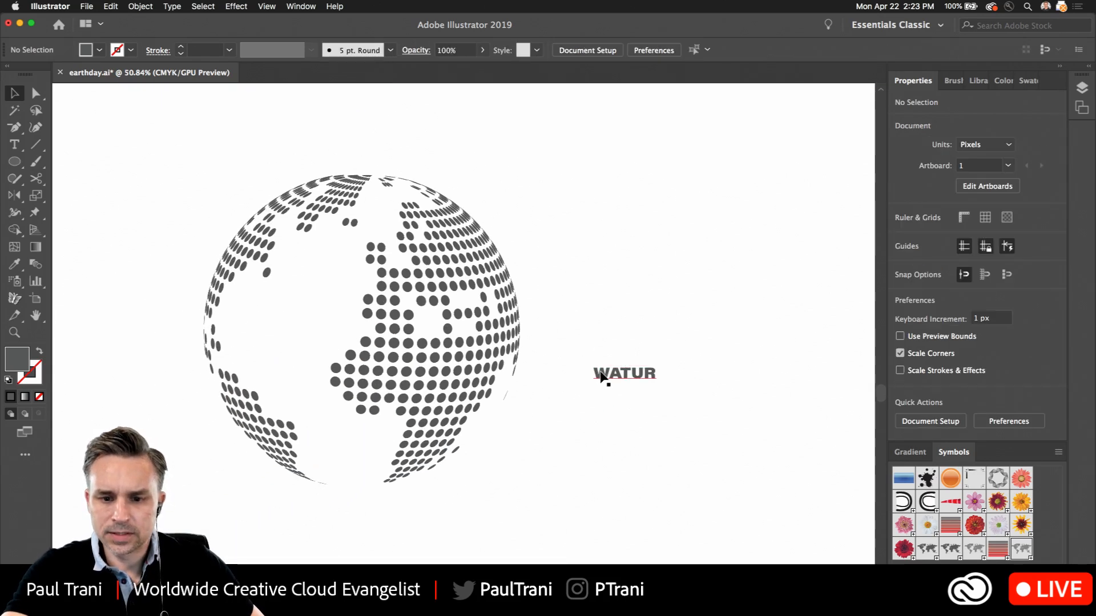
Try WATUR vertically along the globe's edge, enlarge it to about 181 pt, and turn it back to horizontal beside the globe
left_click_drag(610, 379, 531, 464)
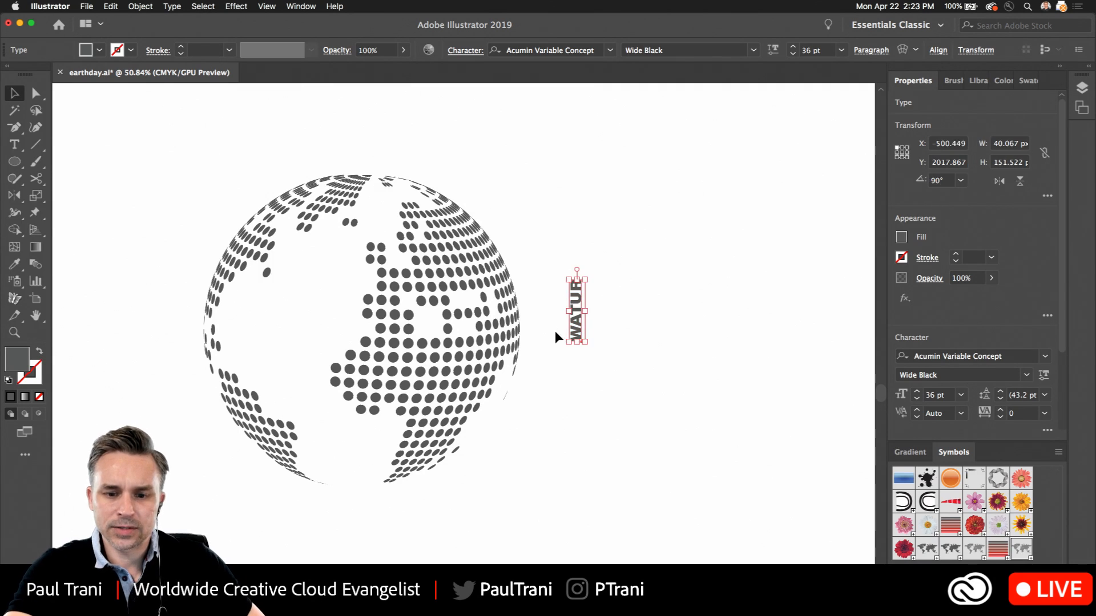
left_click_drag(569, 341, 511, 402)
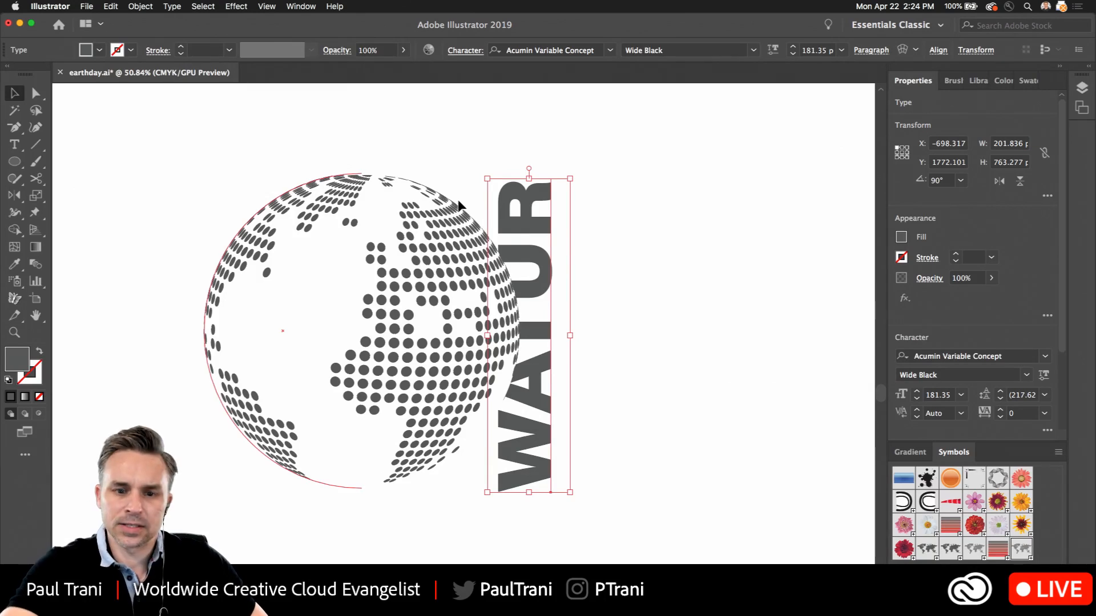
left_click_drag(485, 173, 747, 338)
left_click_drag(581, 311, 673, 308)
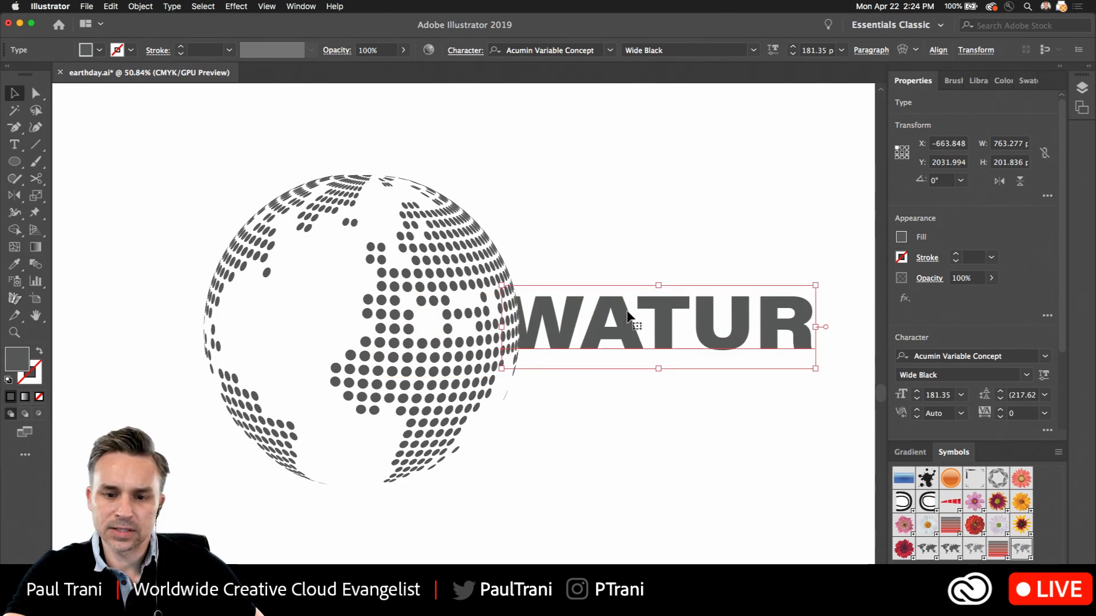
Duplicate the WATUR text directly below the original and select all of the copy's characters
left_click_drag(593, 326, 595, 405)
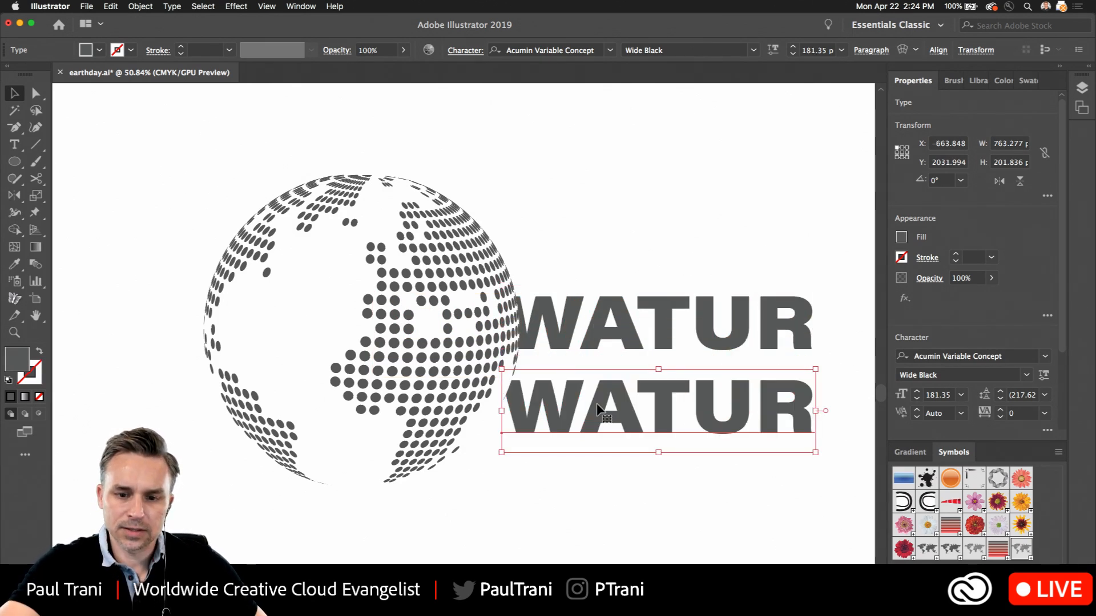
double_click(596, 404)
key("super+a")
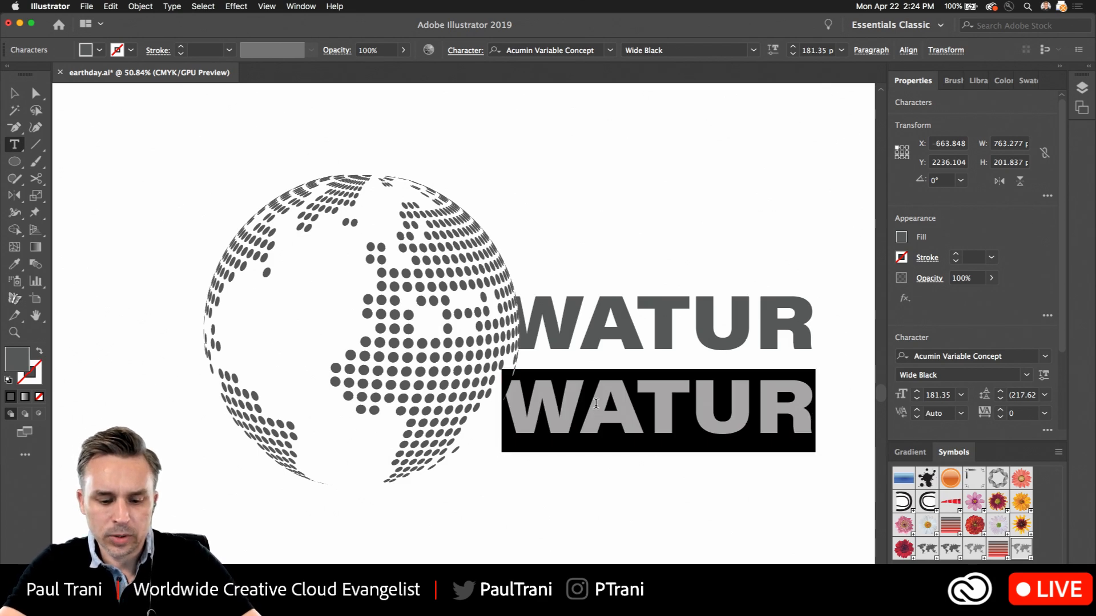
type("premium")
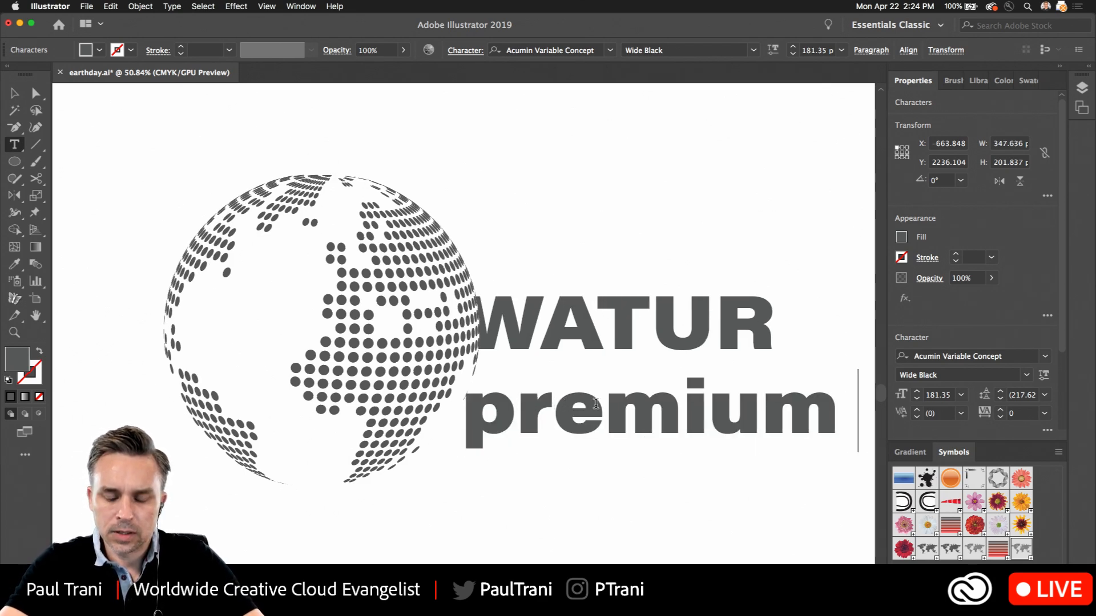
type("ea")
key("BackSpace")
key("BackSpace")
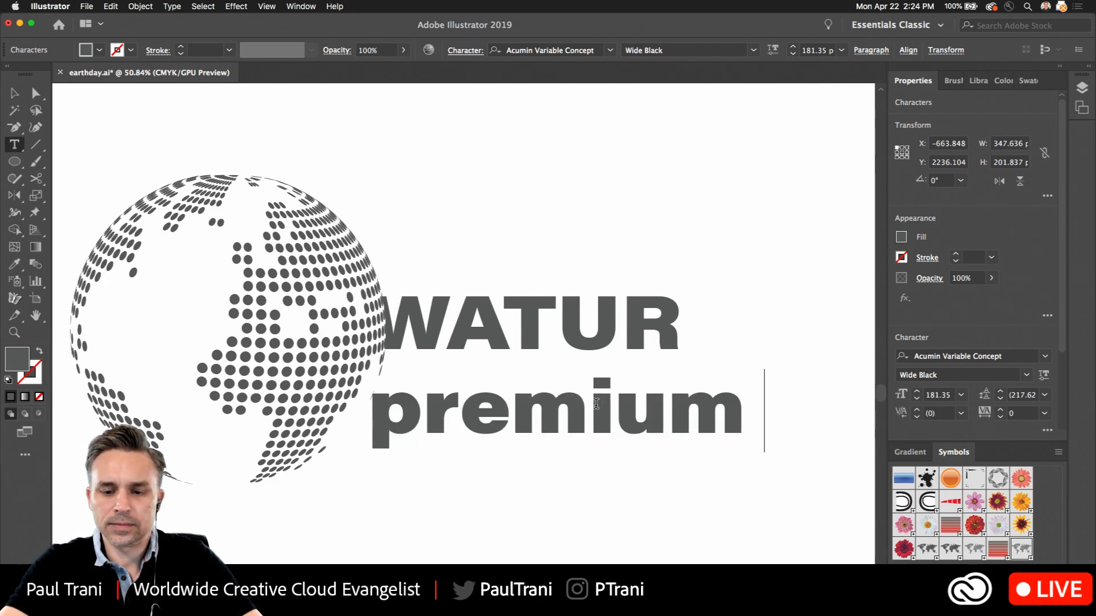
type("a")
key("BackSpace")
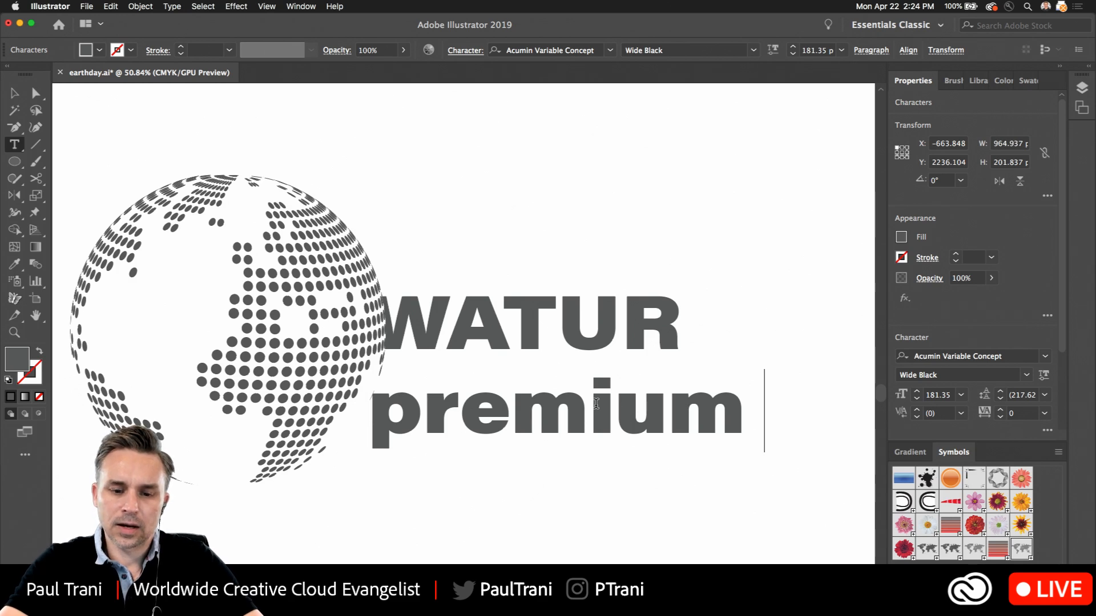
key("BackSpace")
key("BackSpace")
key("BackSpace")
key("BackSpace")
key("BackSpace")
key("BackSpace")
key("BackSpace")
key("BackSpace")
Replace the copied text with two lines reading "spring water" and "100% recycled bottle"
type("spr")
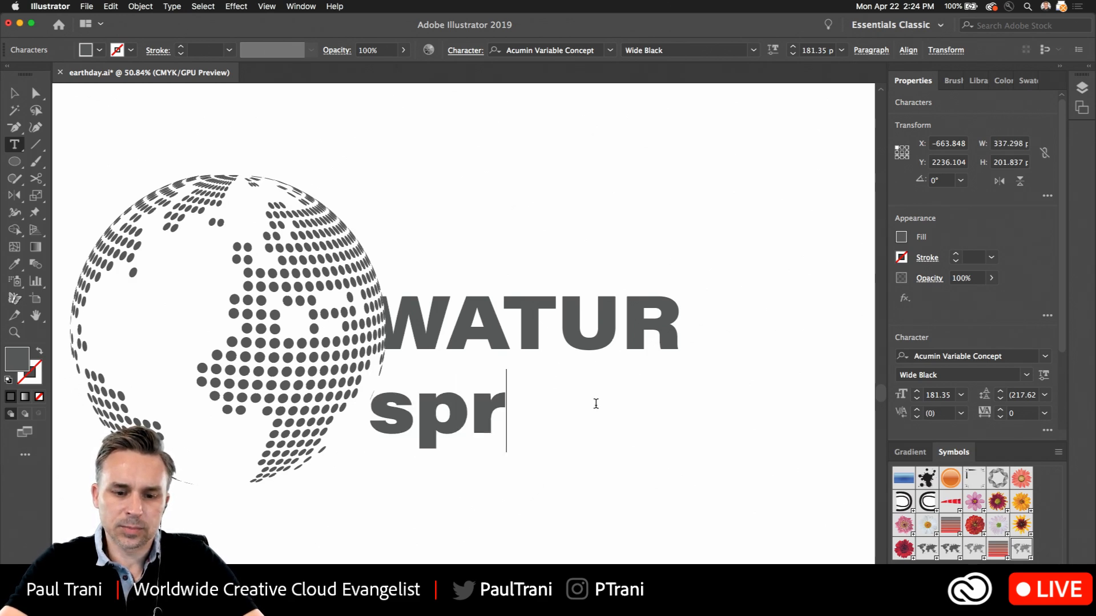
type("ing water")
key("Return")
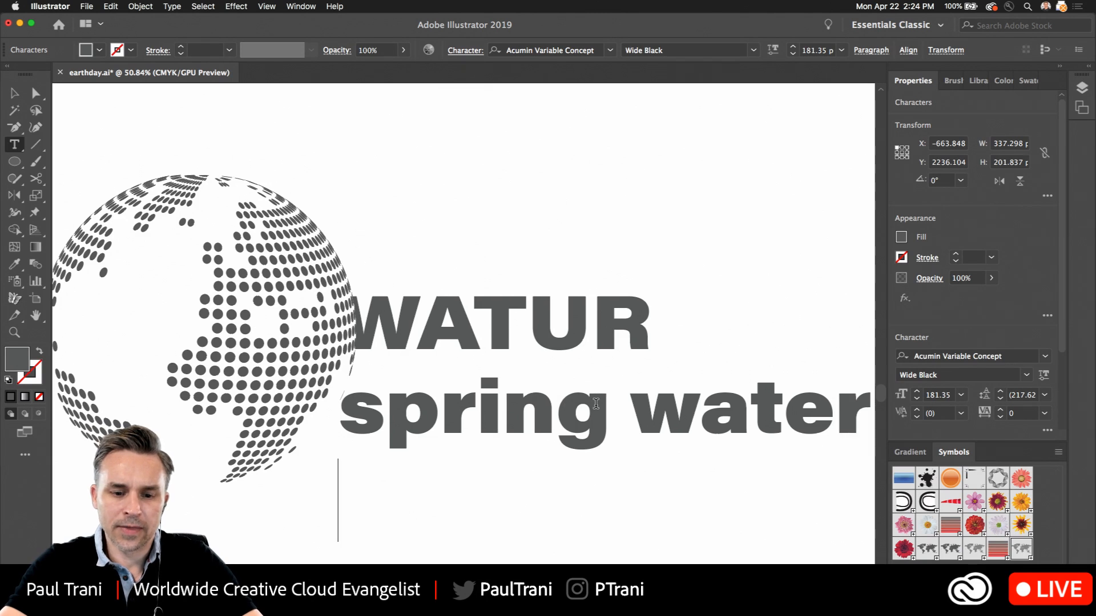
type("bo")
key("BackSpace")
key("BackSpace")
key("BackSpace")
key("Return")
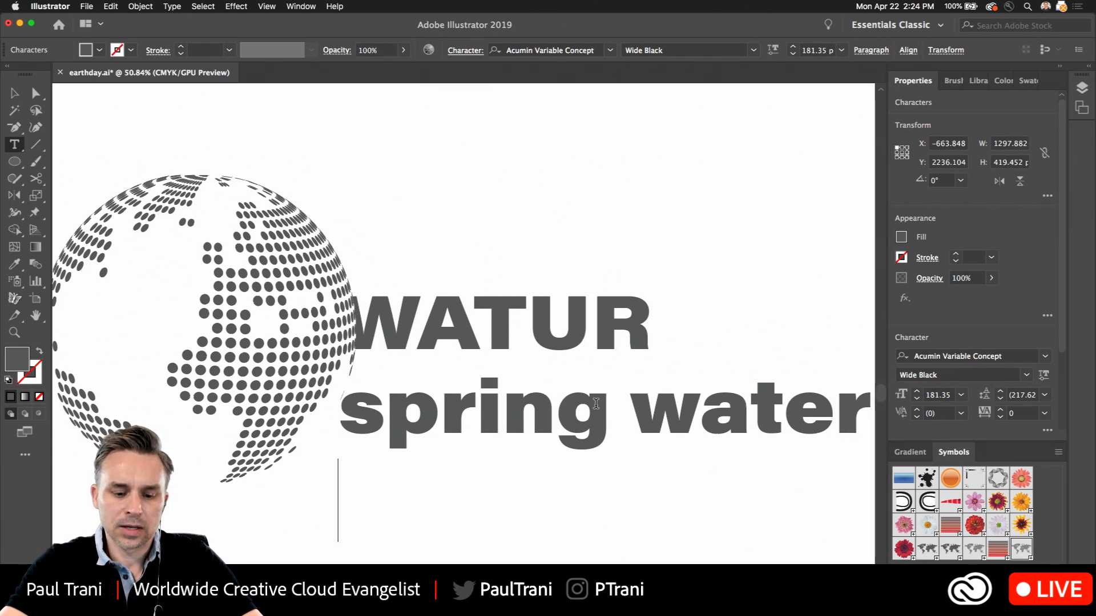
type("100")
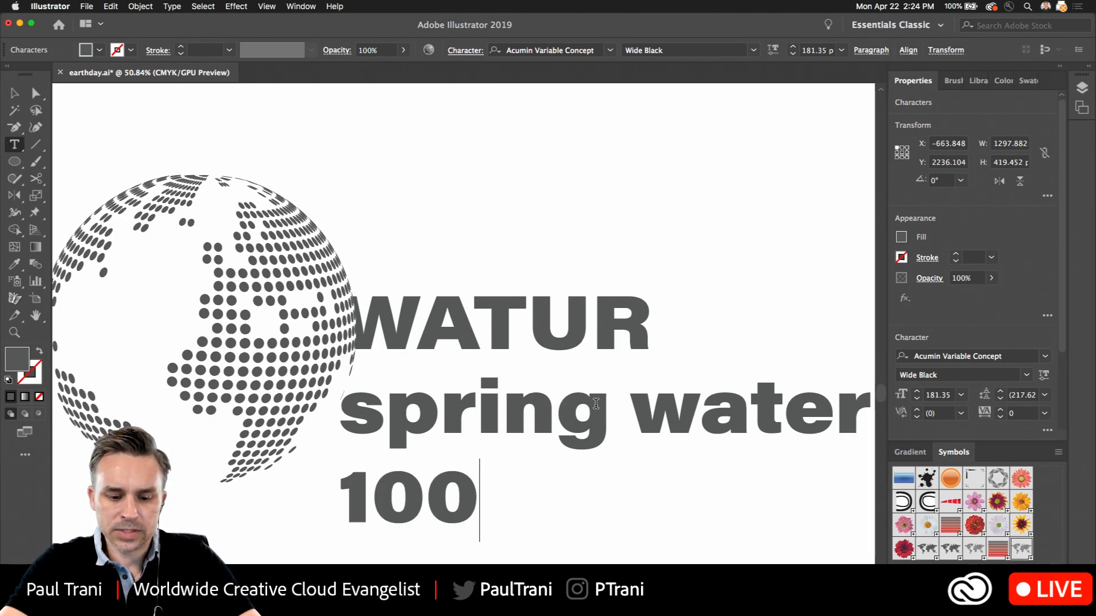
type("% recycled")
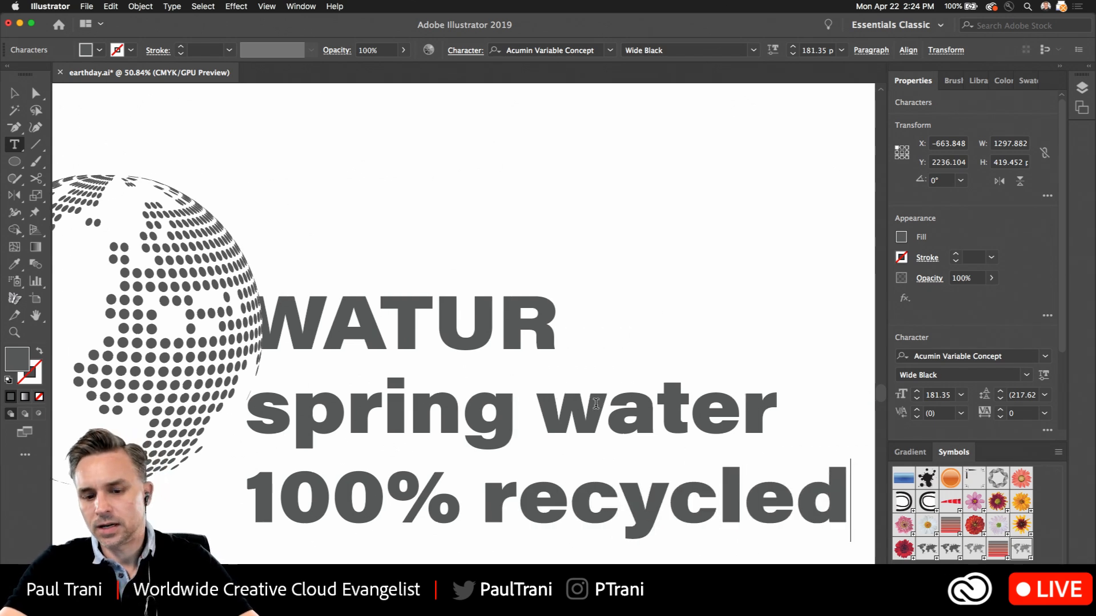
type(" bottle")
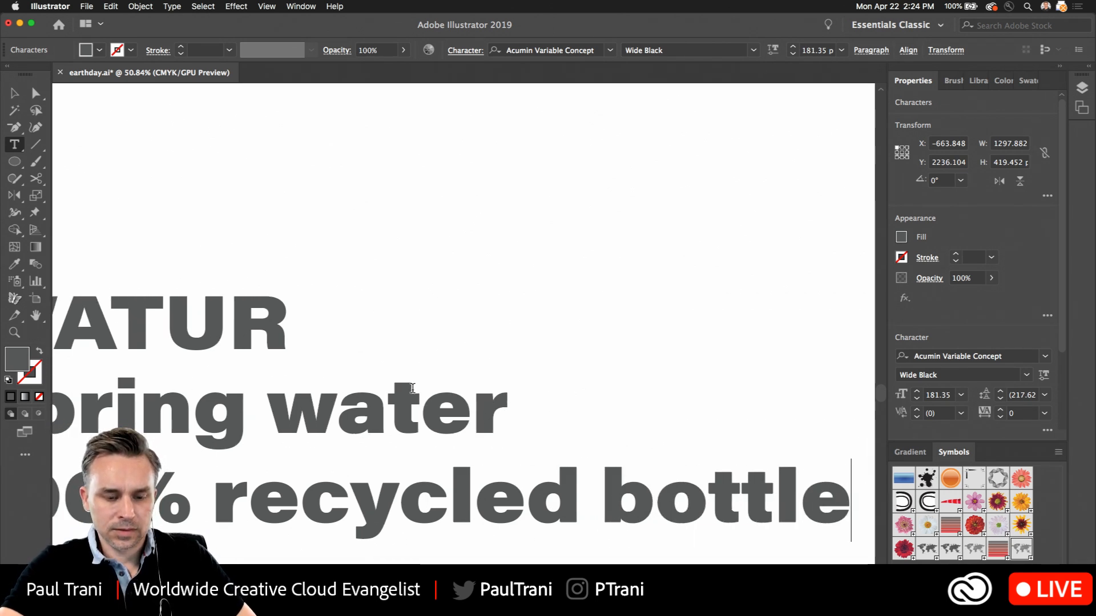
type("a")
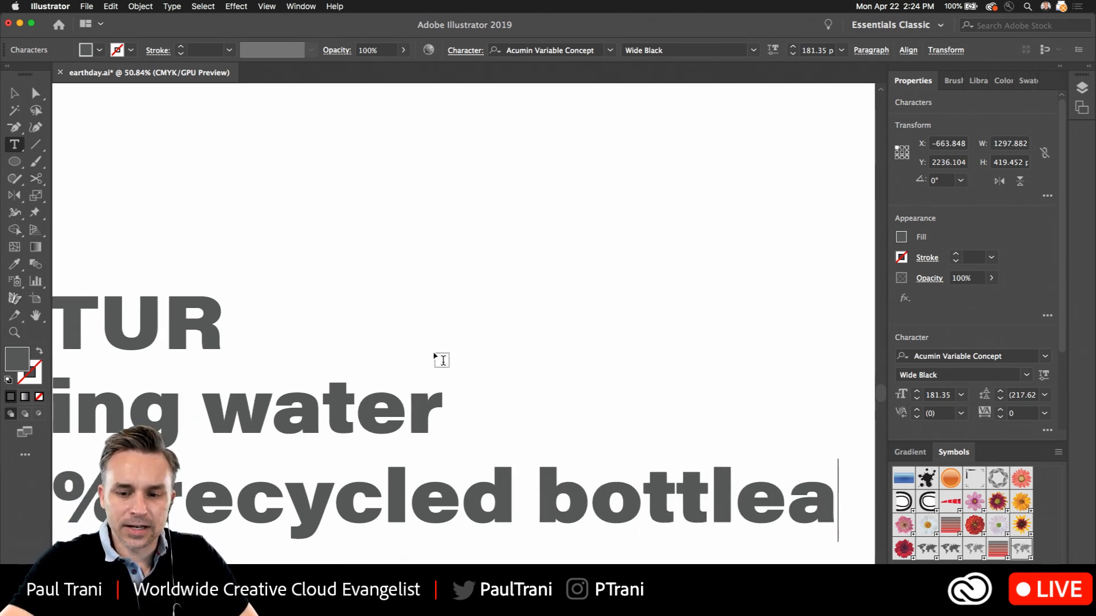
Finish editing the two-line tagline, scale it down to about 67 pt, and place it directly beneath WATUR
key("BackSpace")
key("Escape")
scroll(384, 107, "down", 3)
scroll(384, 108, "left", 4)
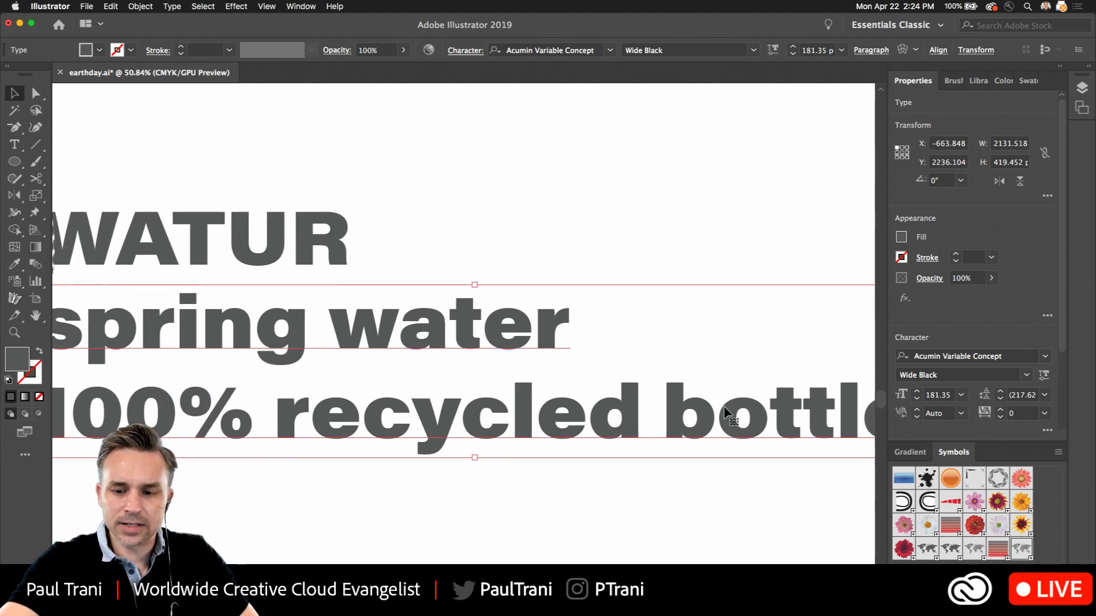
scroll(727, 415, "right", 5)
scroll(727, 415, "down", 1)
left_click_drag(735, 428, 718, 384)
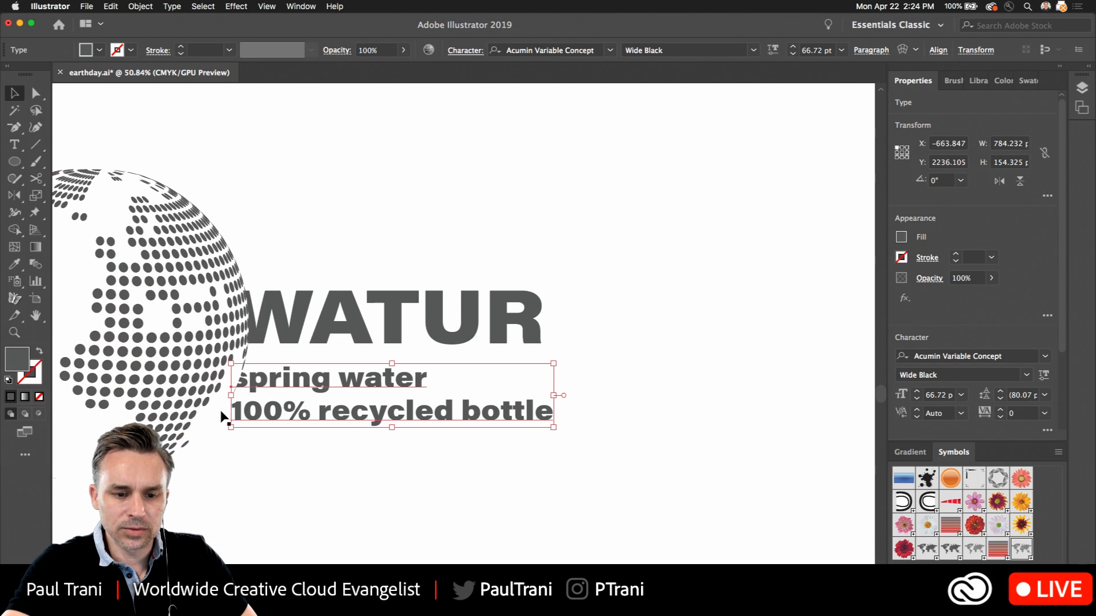
left_click_drag(299, 378, 304, 360)
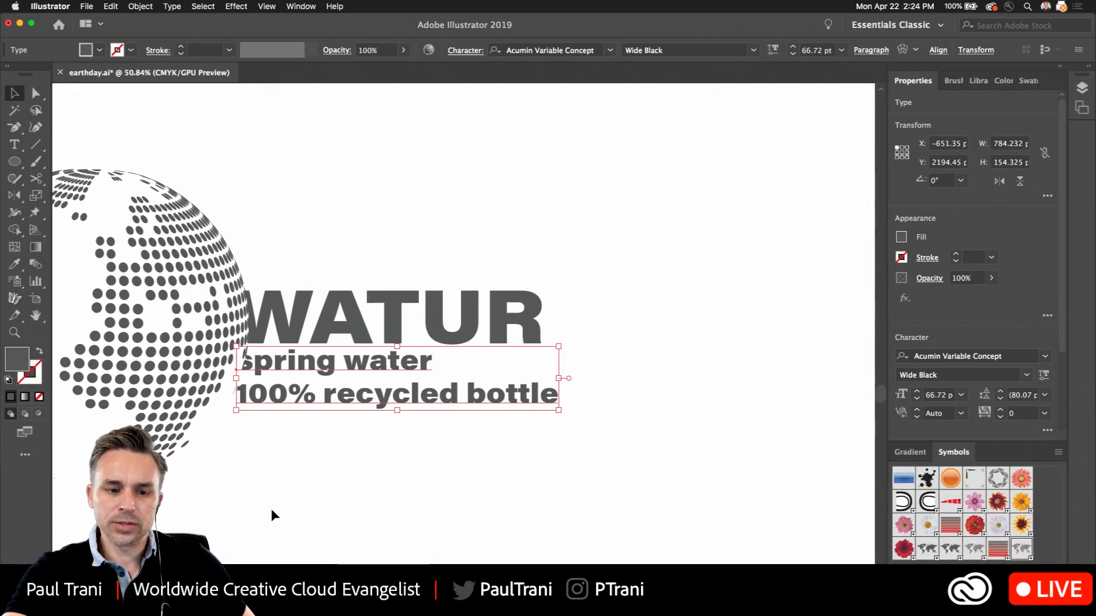
left_click(226, 178)
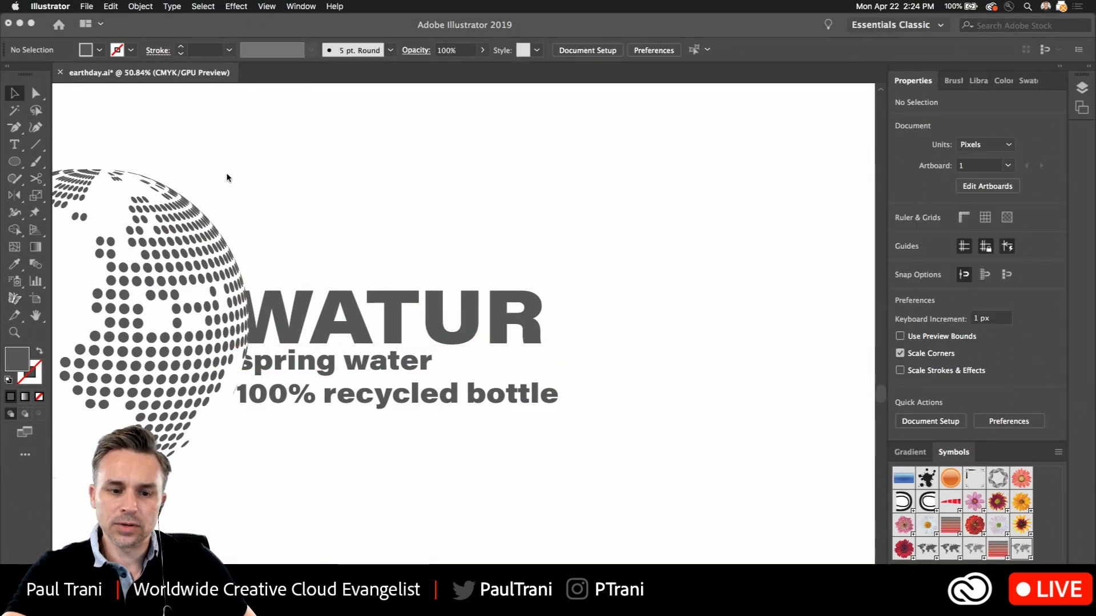
left_click(431, 148)
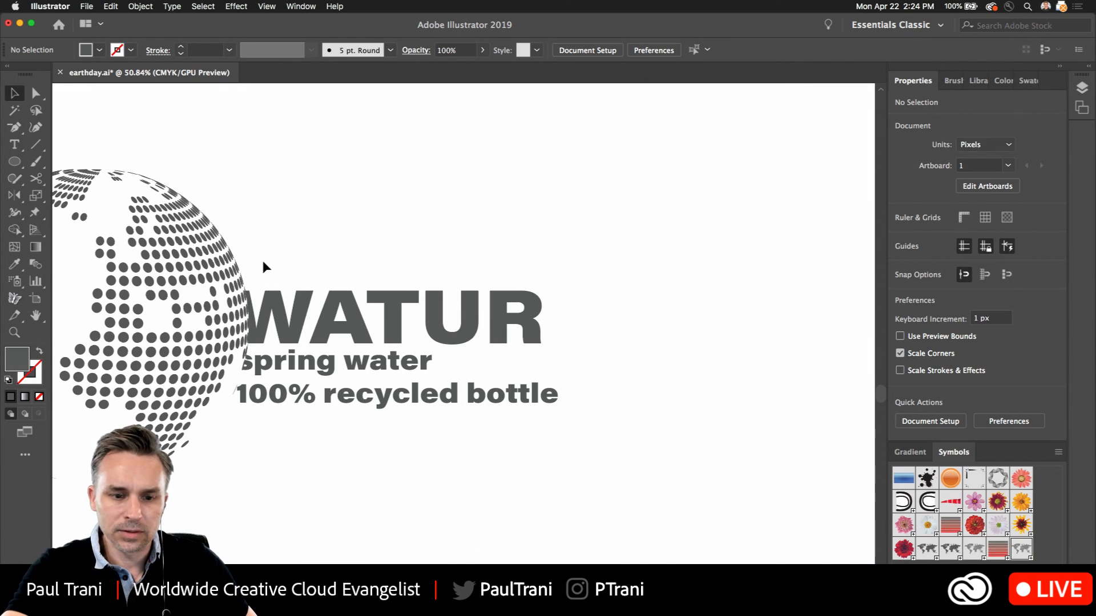
Thin the tagline's variable font to a weight of 196
left_click(242, 398)
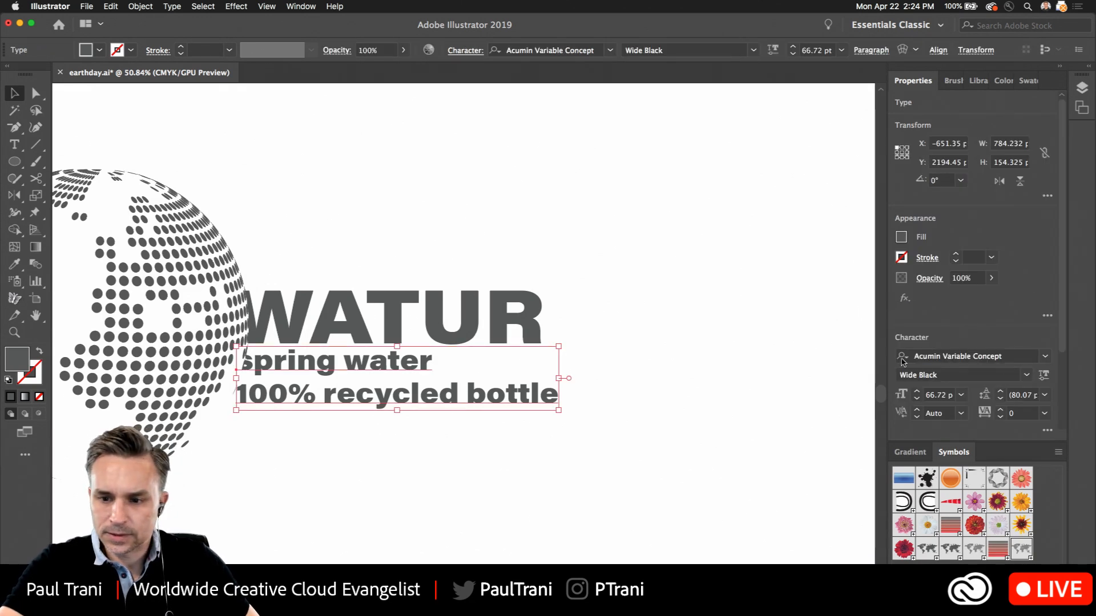
left_click(1042, 375)
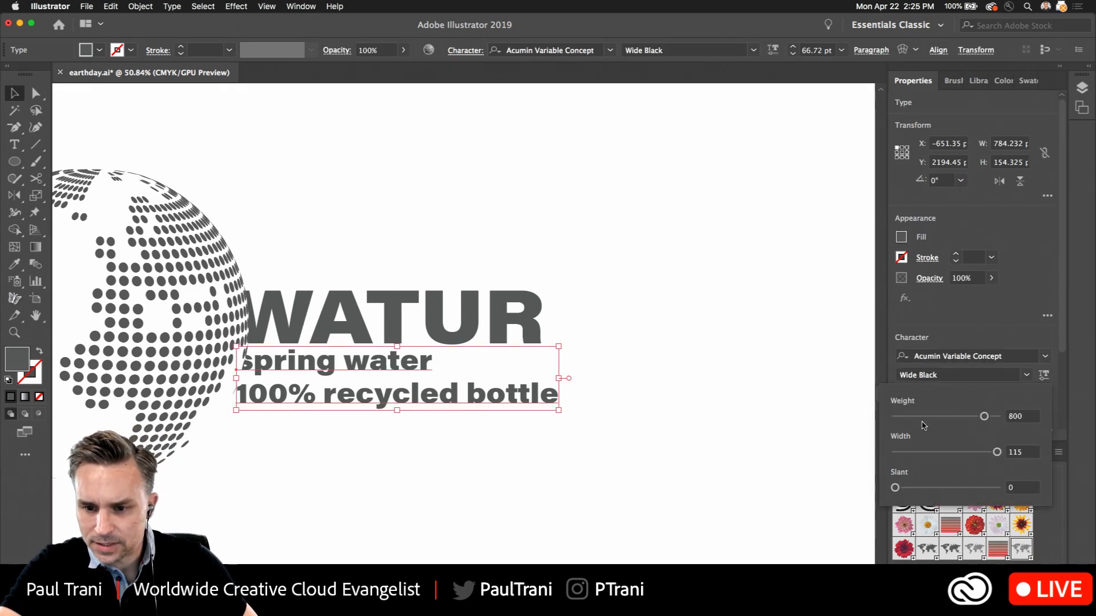
left_click_drag(984, 416, 907, 417)
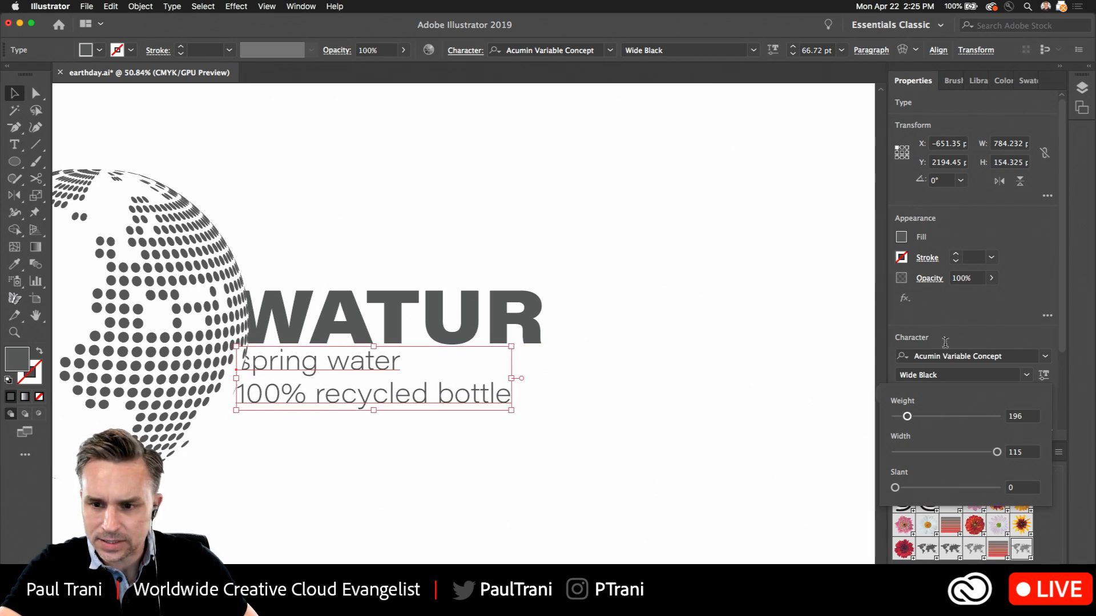
left_click(946, 342)
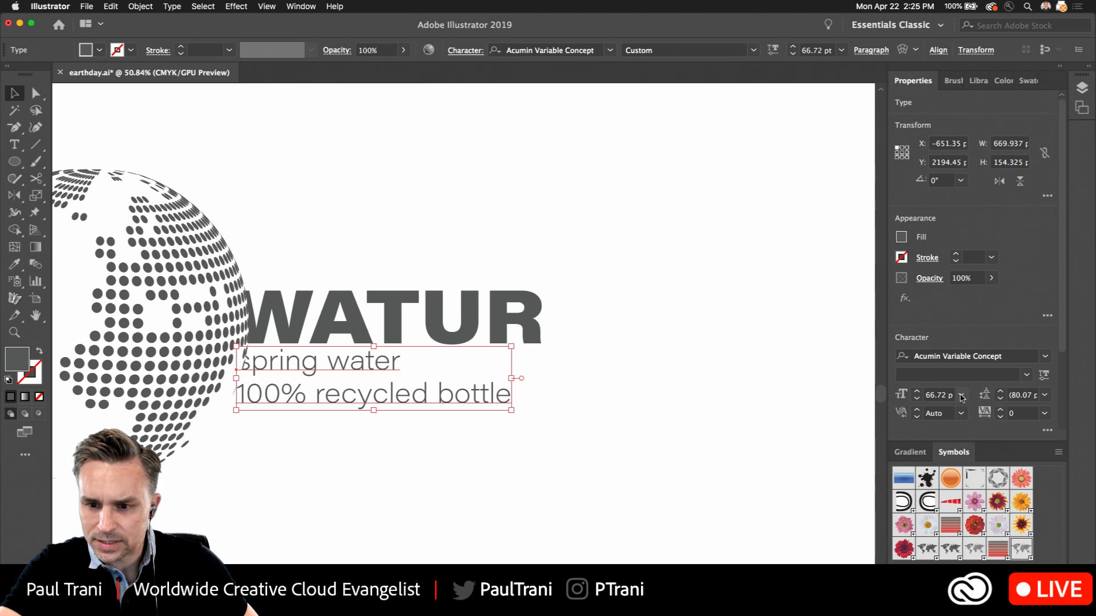
Set the tagline's font size to 48 pt and move it slightly right, clear of the globe
left_click(962, 396)
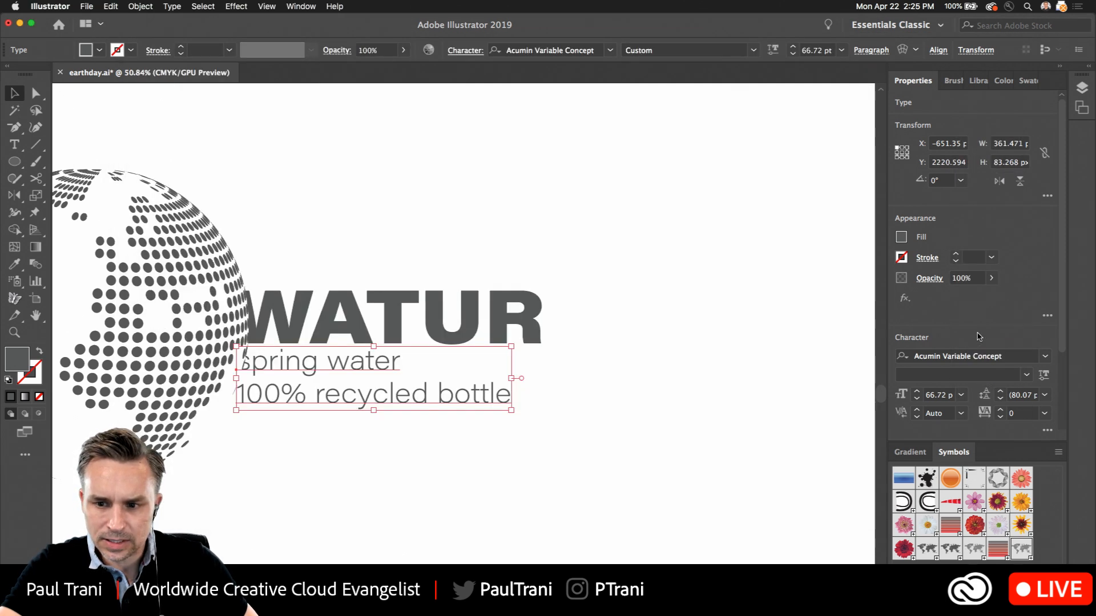
left_click(961, 395)
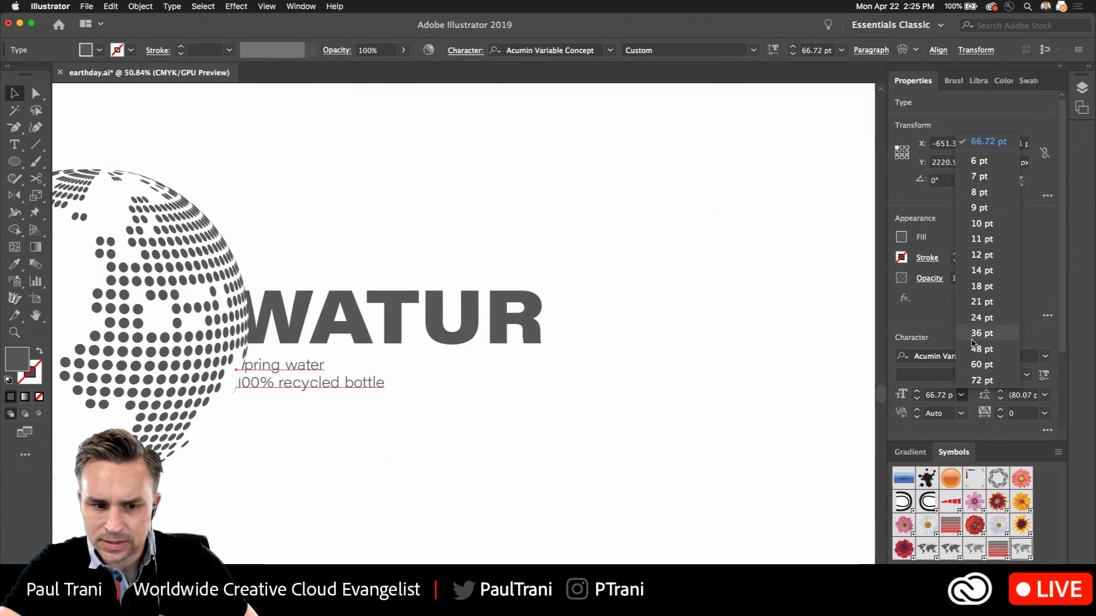
left_click(983, 391)
left_click_drag(275, 366, 294, 361)
Indent the "spring water" line slightly with leading space, shift the tagline left to follow the globe's edge, and deselect it
double_click(262, 361)
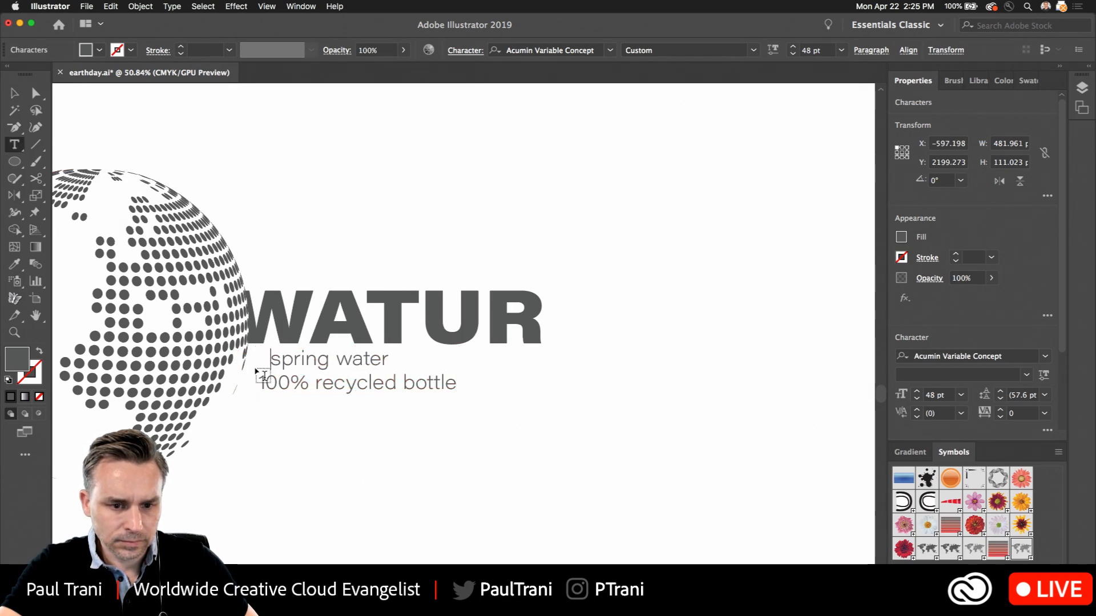
key("Escape")
left_click_drag(377, 372, 356, 372)
left_click(328, 221)
scroll(399, 182, "left", 5)
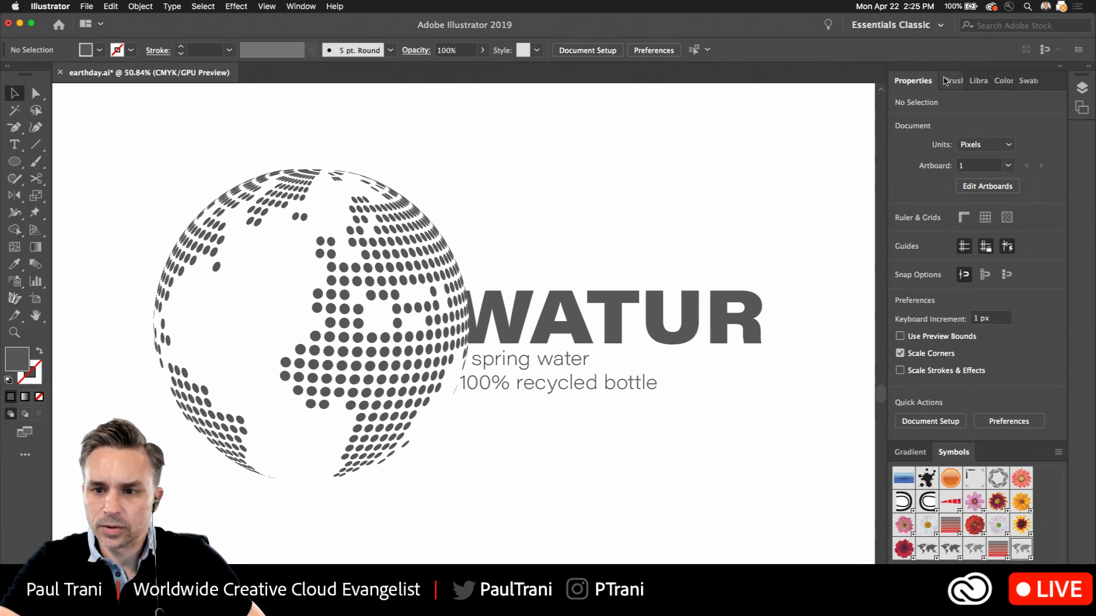
Add the globe, WATUR text and tagline together as a graphic to the Misc library
left_click(978, 80)
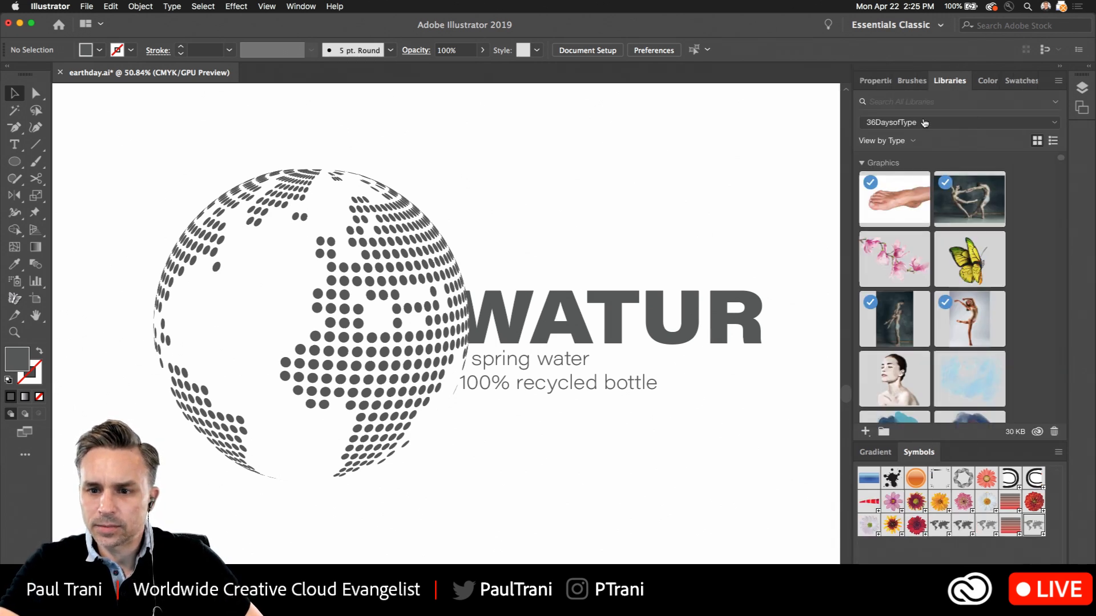
left_click(923, 123)
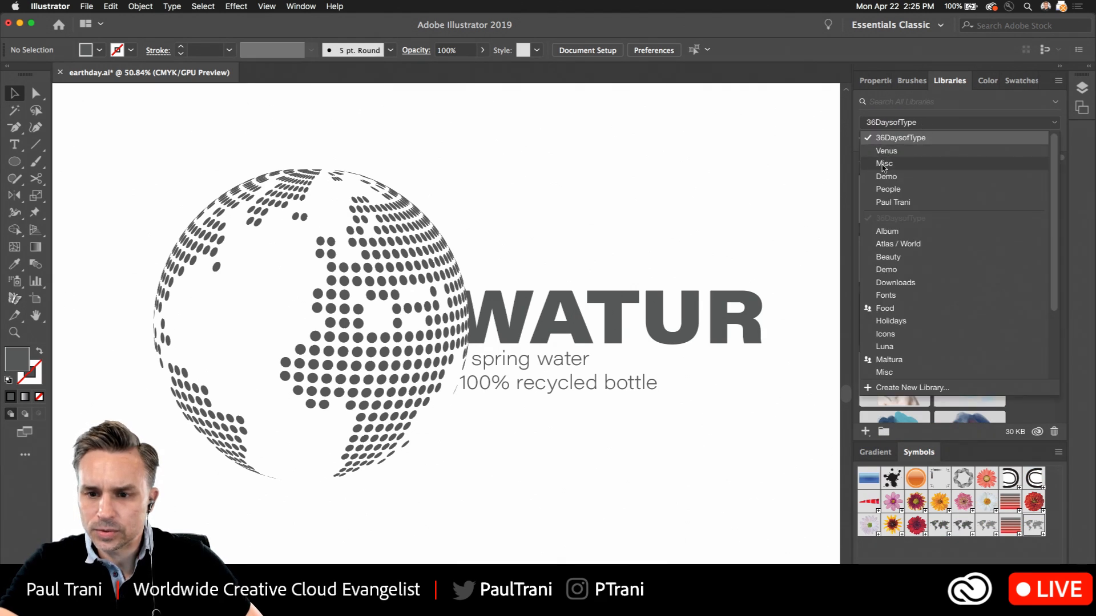
left_click(883, 165)
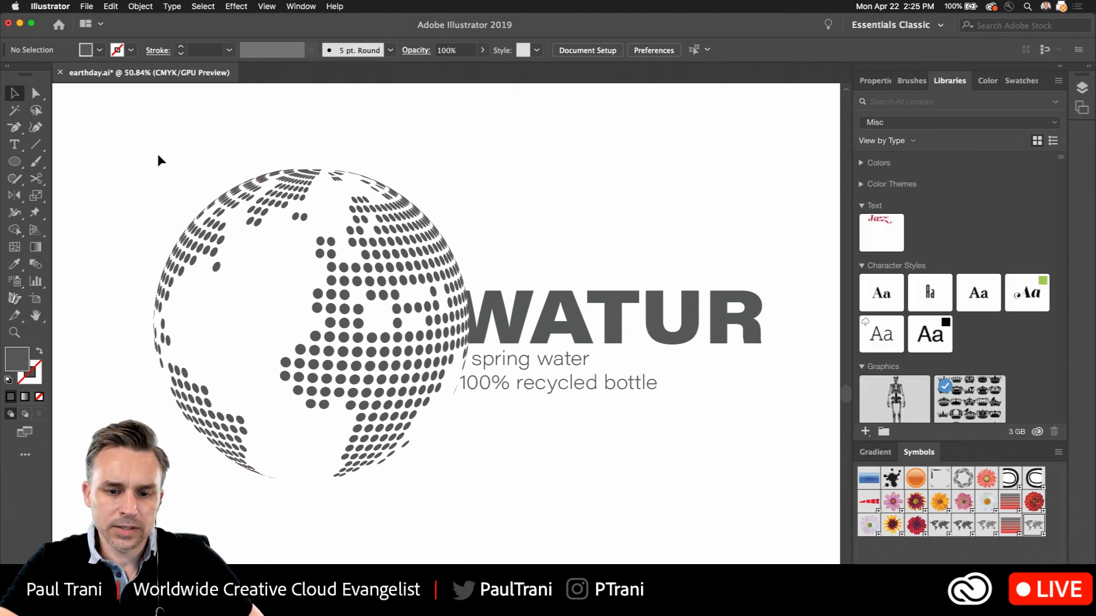
left_click_drag(159, 161, 690, 504)
left_click_drag(362, 314, 929, 217)
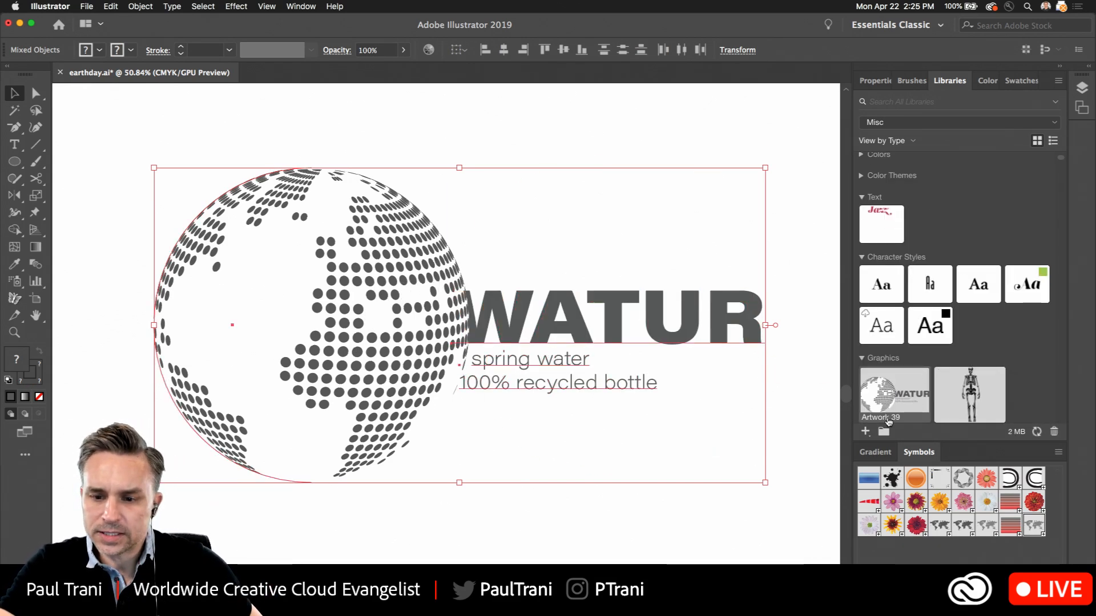
Rename the new library graphic as "Watur Logo"
double_click(867, 417)
type("Watur Logo")
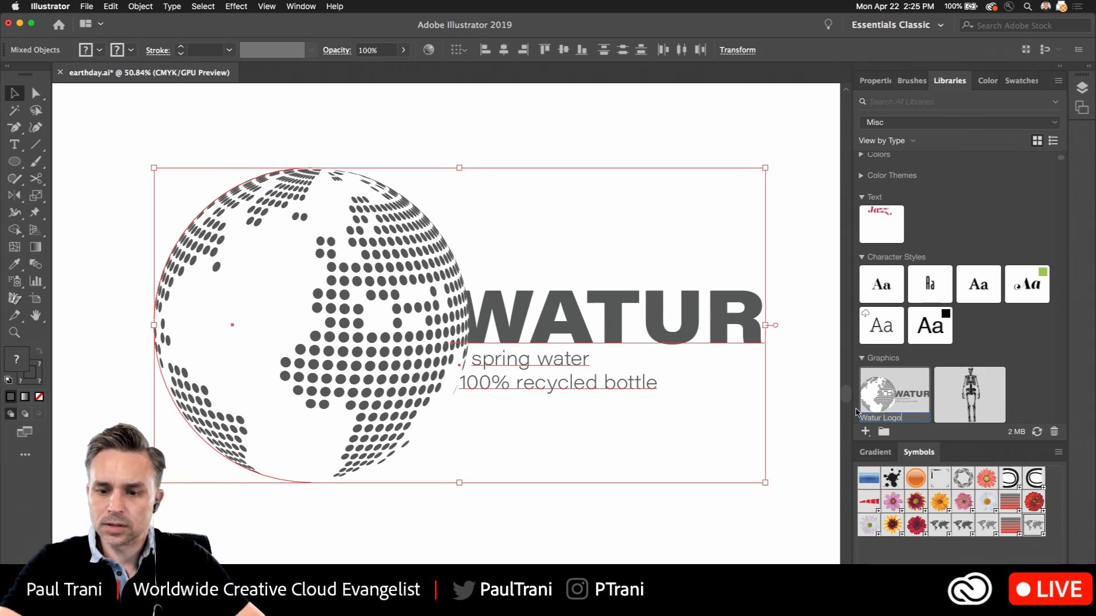
key("Return")
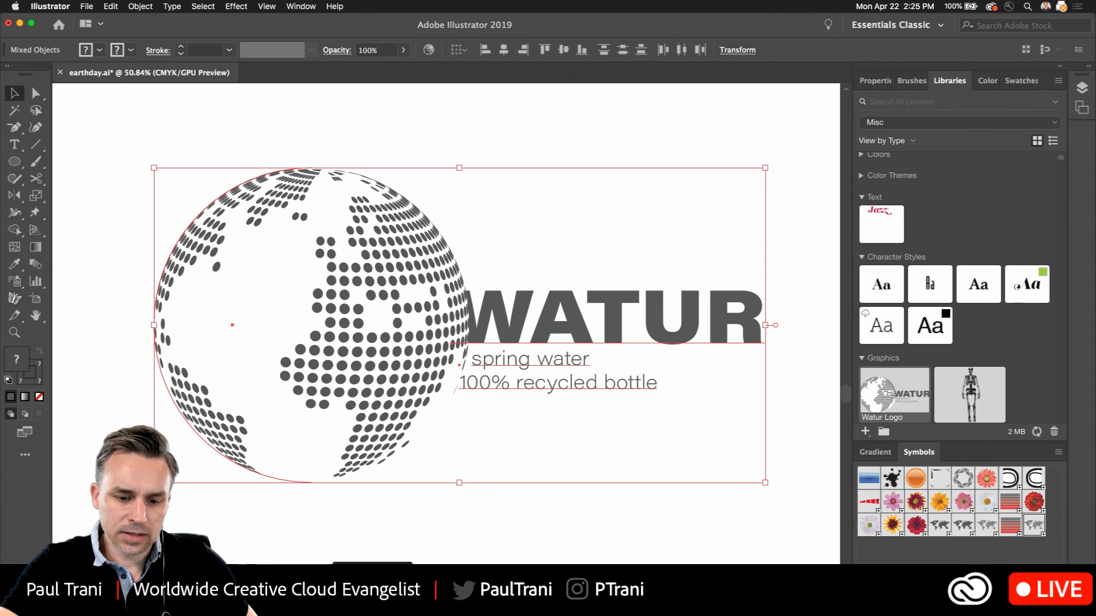
Switch to Adobe Dimension and start a new untitled document
left_click(373, 597)
left_click(167, 131)
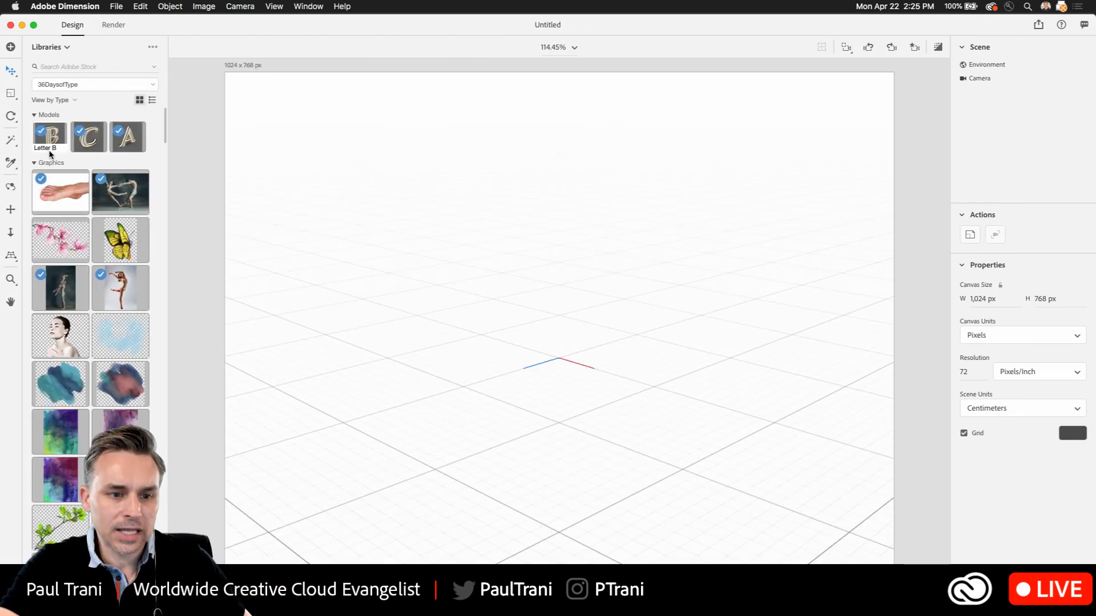
left_click(53, 50)
left_click(199, 102)
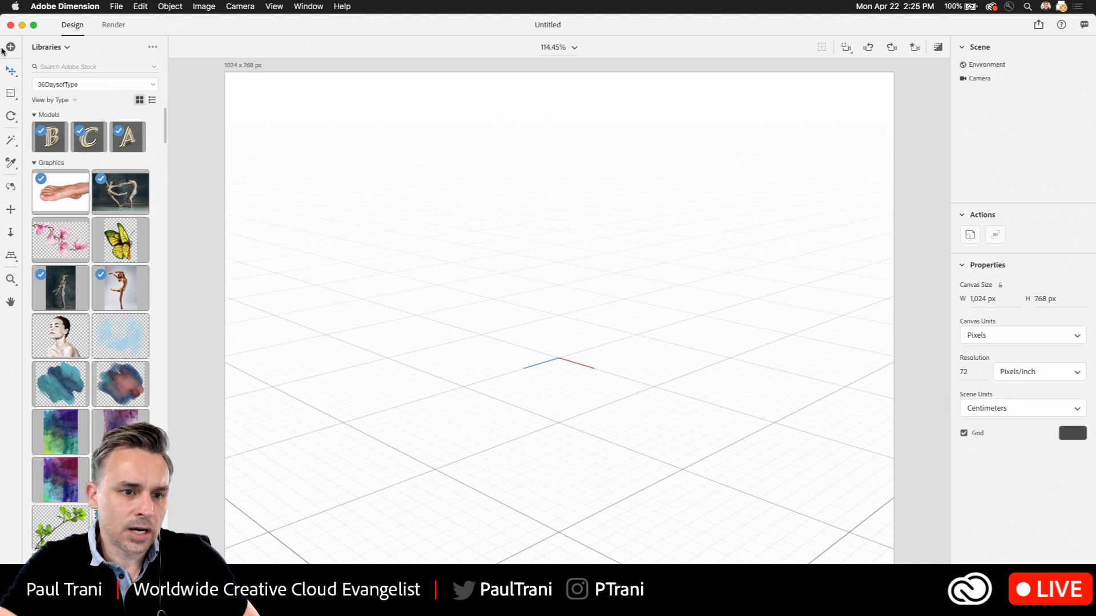
Place the Beverage Can with Condensation starter model at the scene's centre and fit the camera to it
left_click(48, 48)
left_click(48, 68)
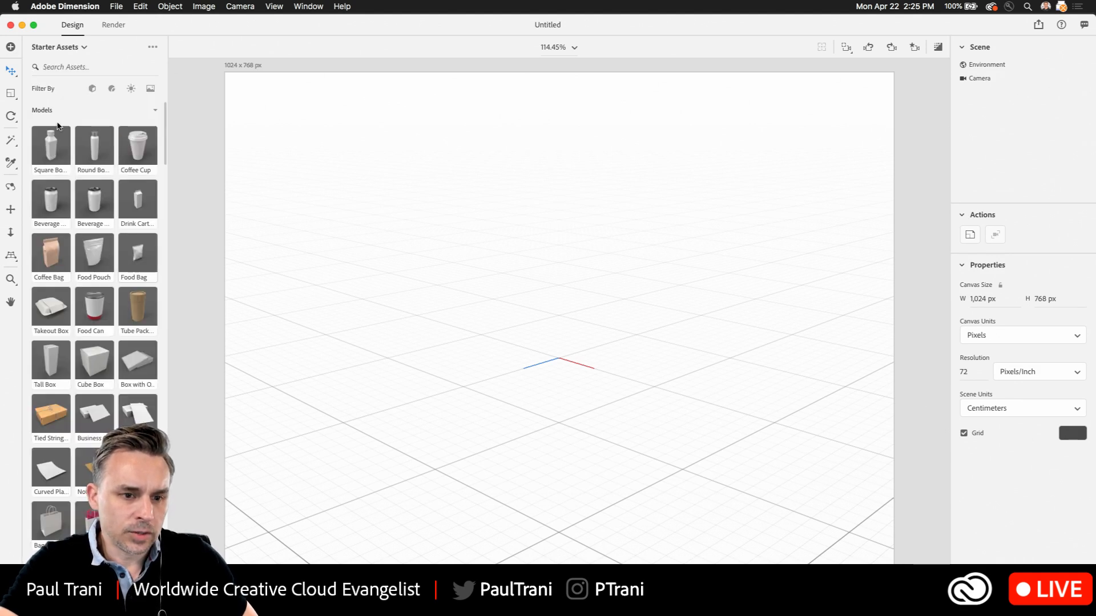
left_click_drag(46, 206, 561, 369)
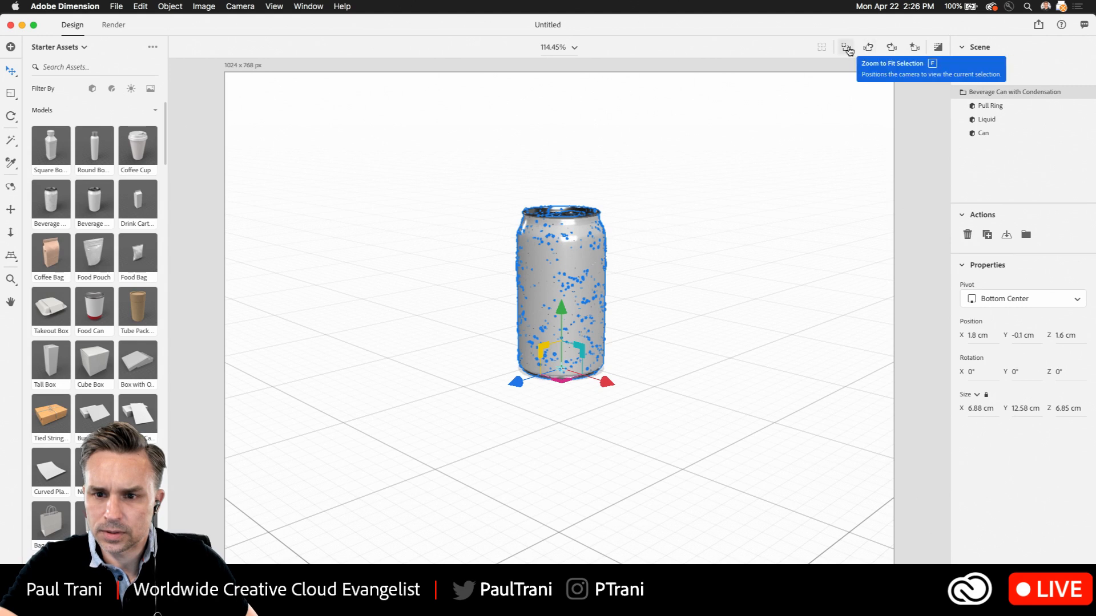
left_click(847, 49)
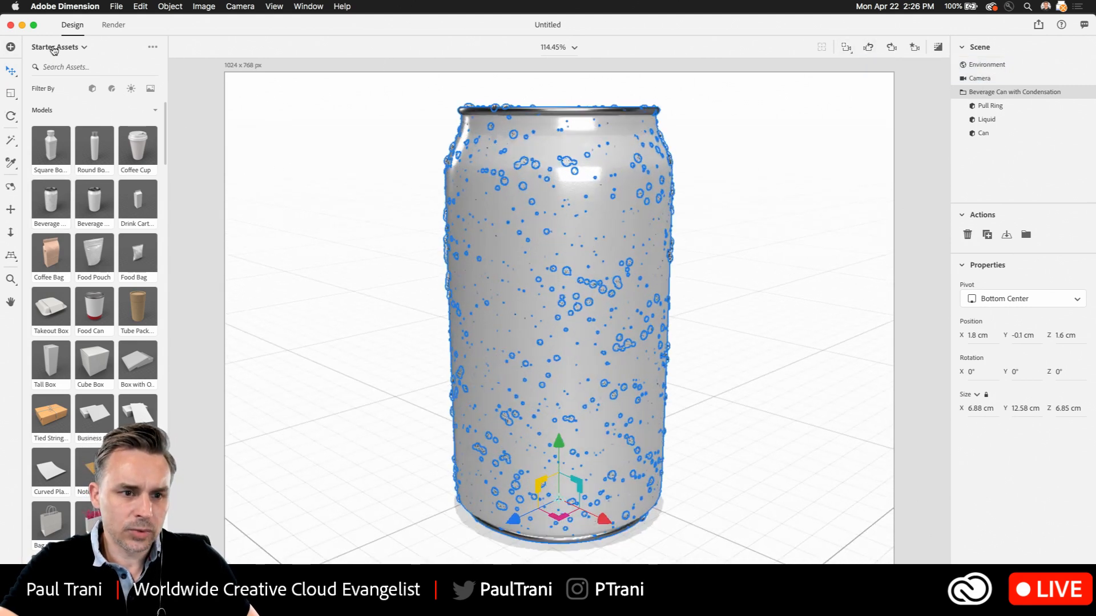
Show the Creative Cloud Libraries assets in place of the starter assets
left_click(55, 48)
left_click(54, 88)
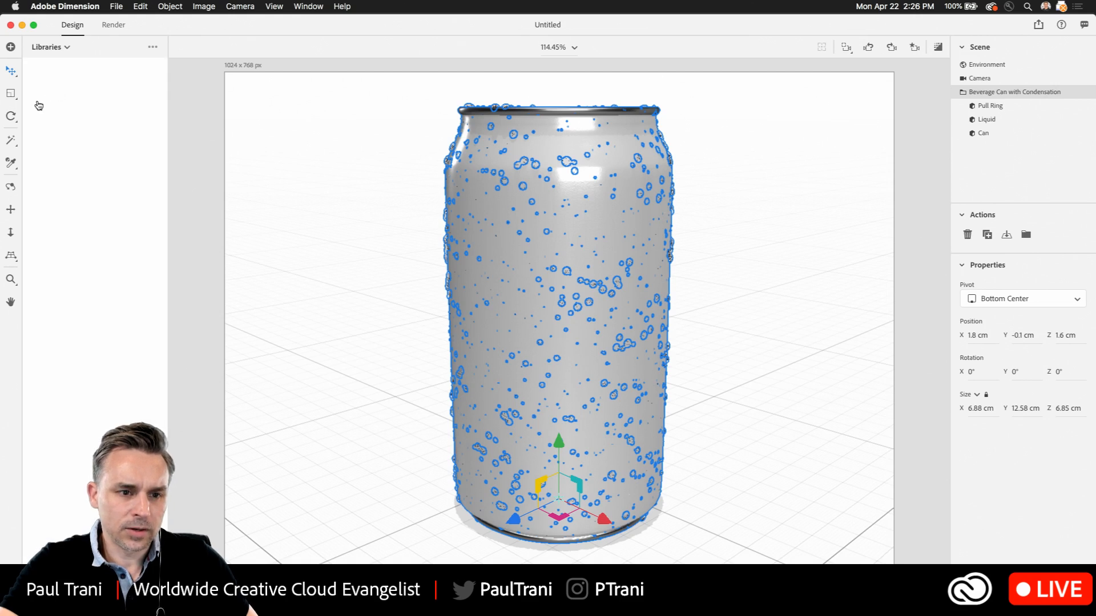
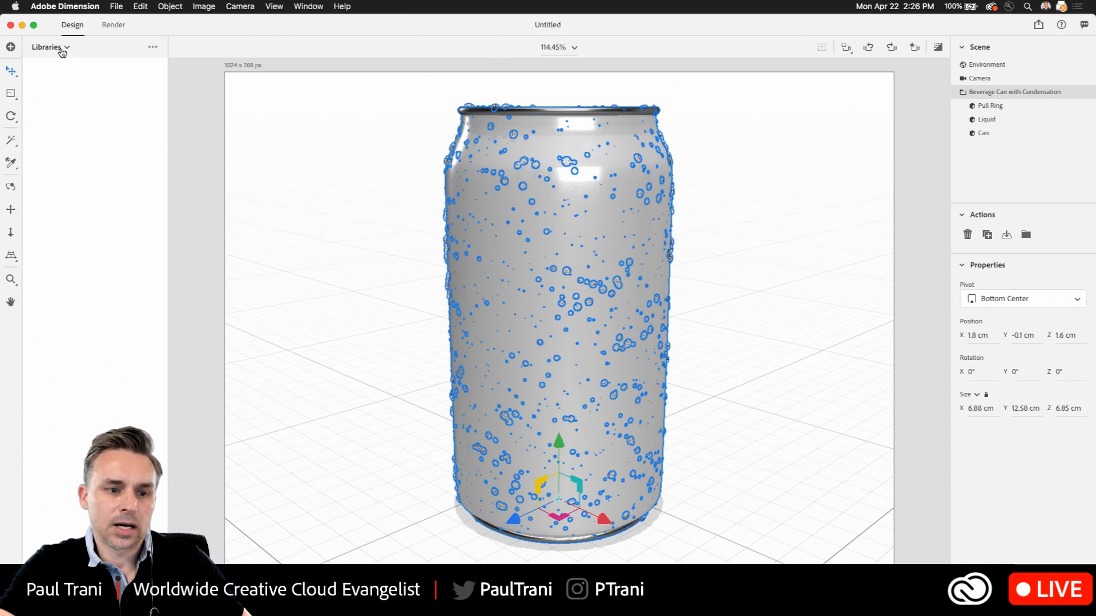
Reselect the Libraries asset source and delete the stray letter_c_1236 model from the scene
left_click(55, 47)
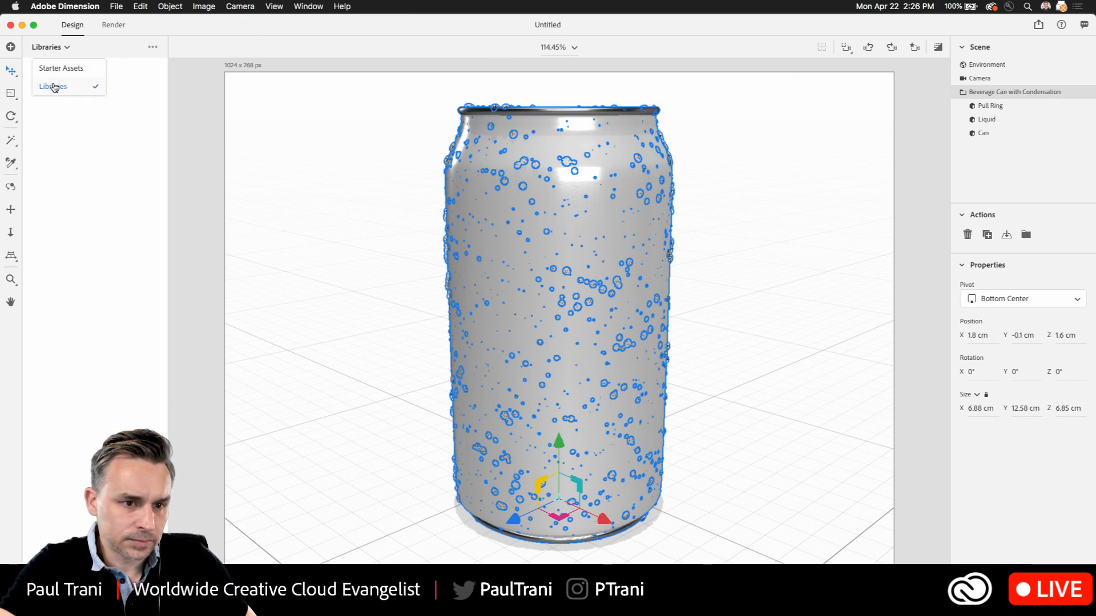
left_click(54, 84)
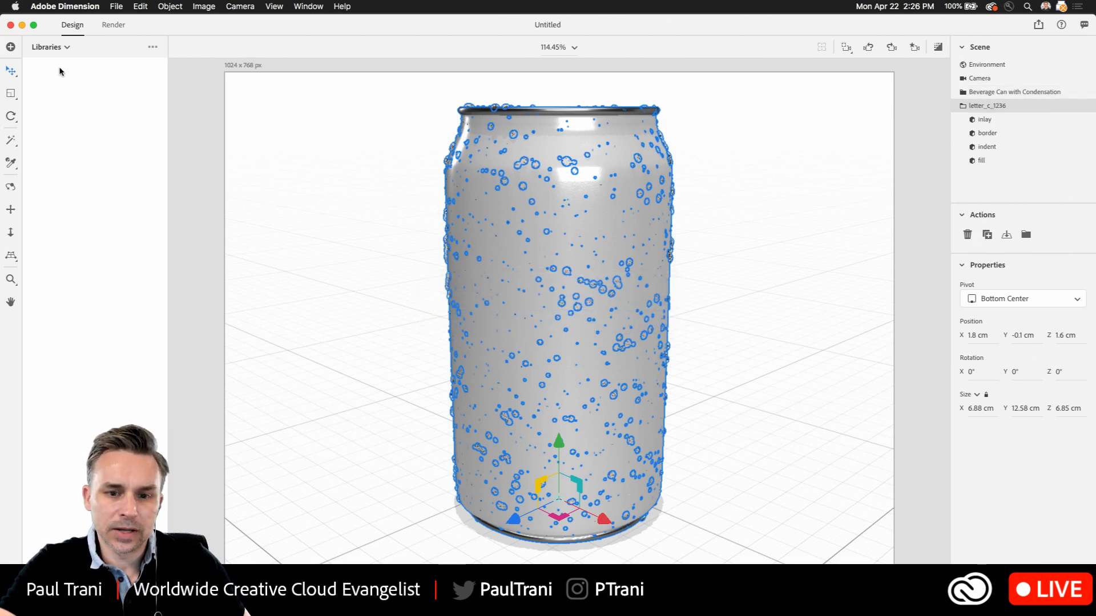
key("Delete")
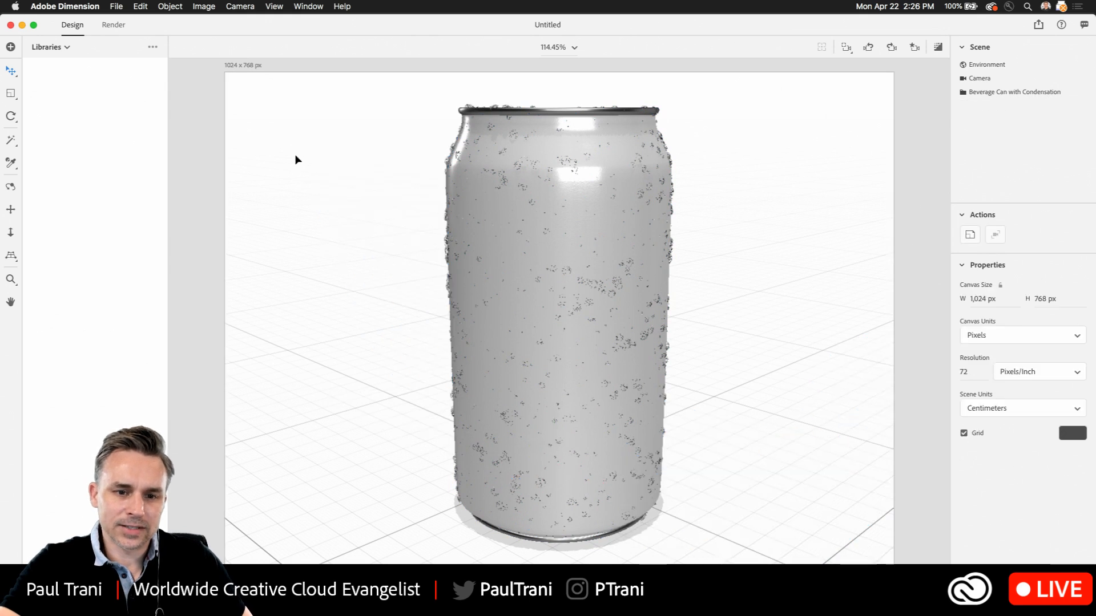
Try to reload the Libraries assets by switching to Starter Assets and back
left_click(56, 49)
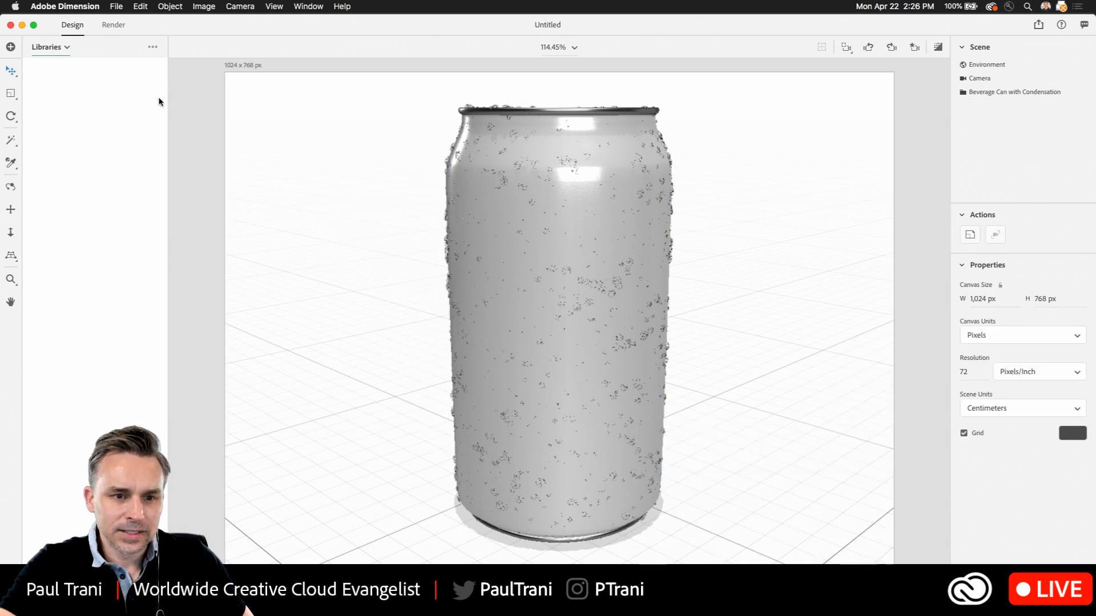
left_click(71, 50)
left_click(56, 70)
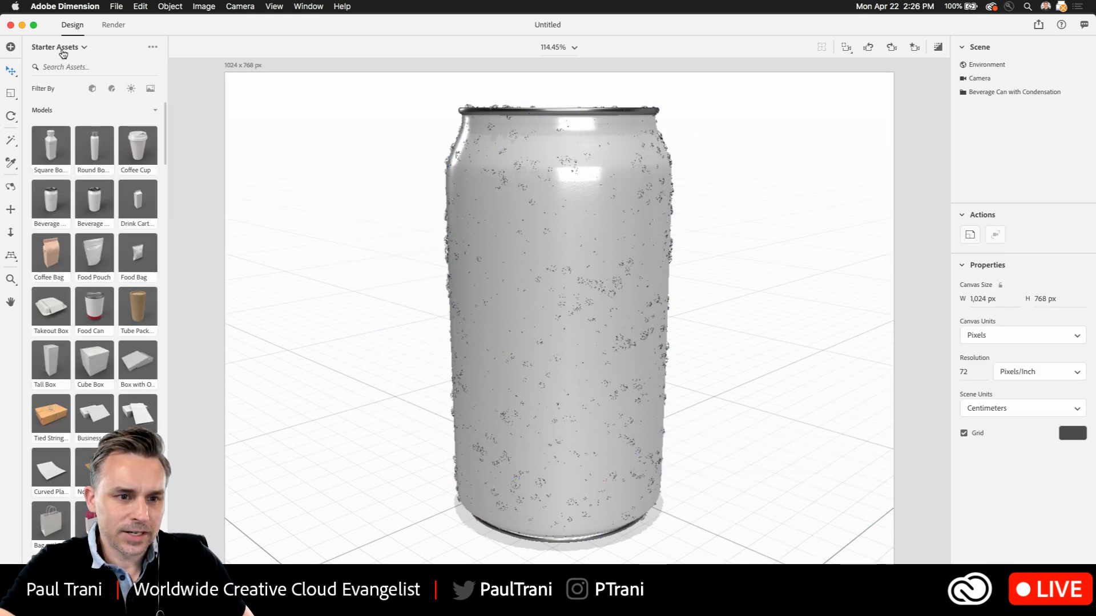
left_click(51, 48)
left_click(47, 86)
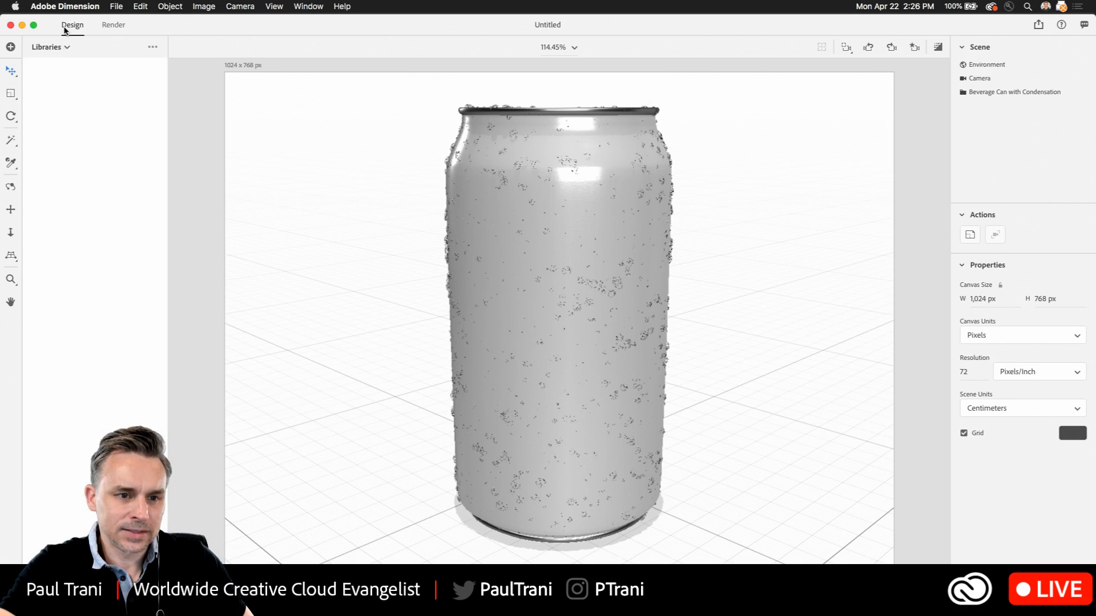
left_click(116, 6)
mouse_move(146, 118)
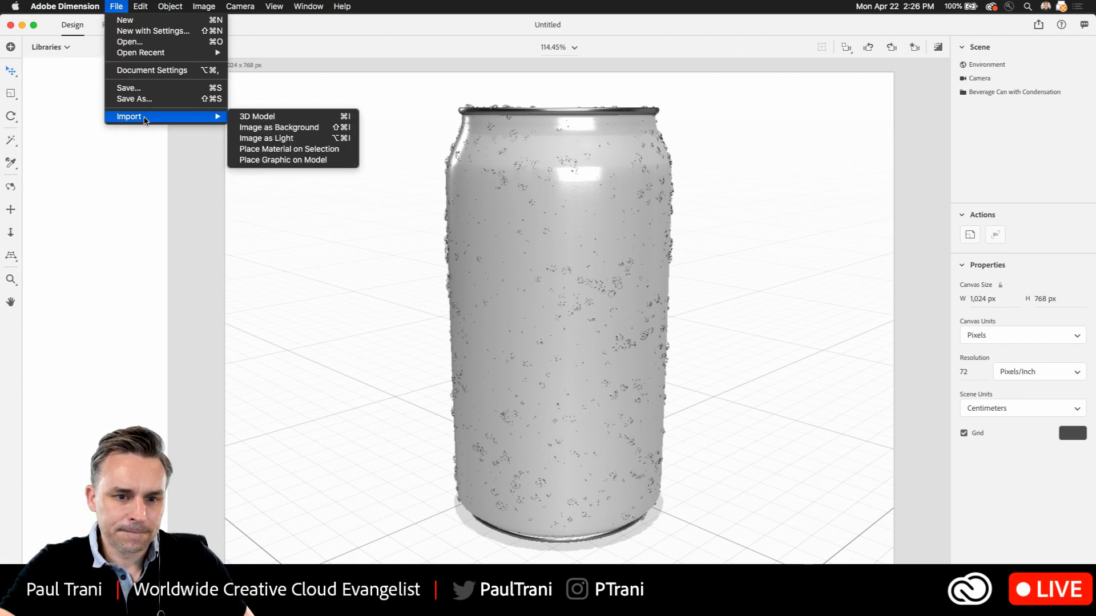
left_click(245, 263)
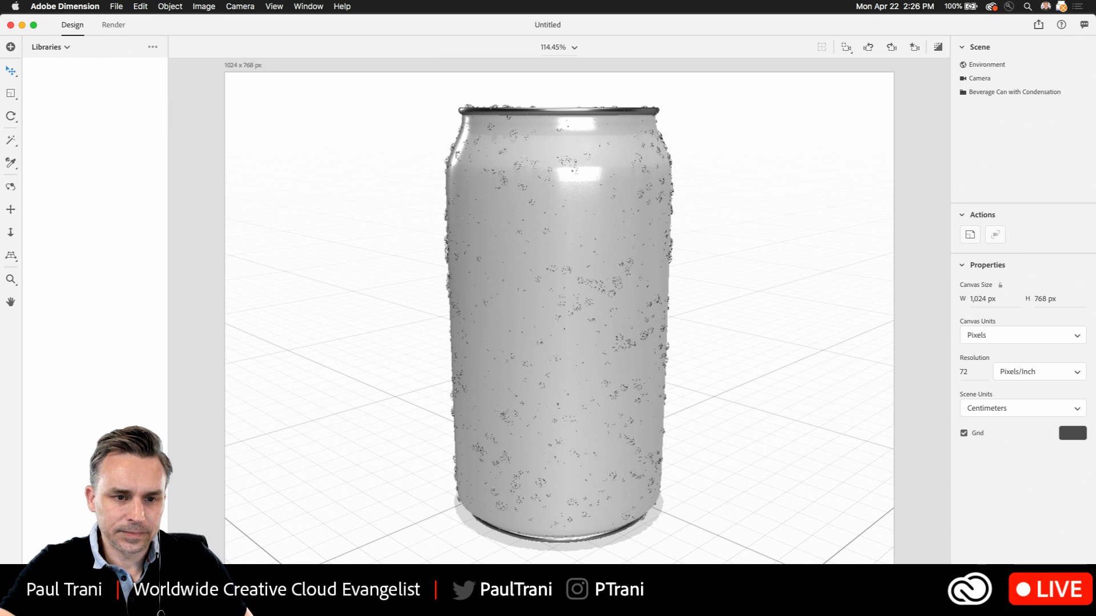
left_click(114, 7)
mouse_move(168, 119)
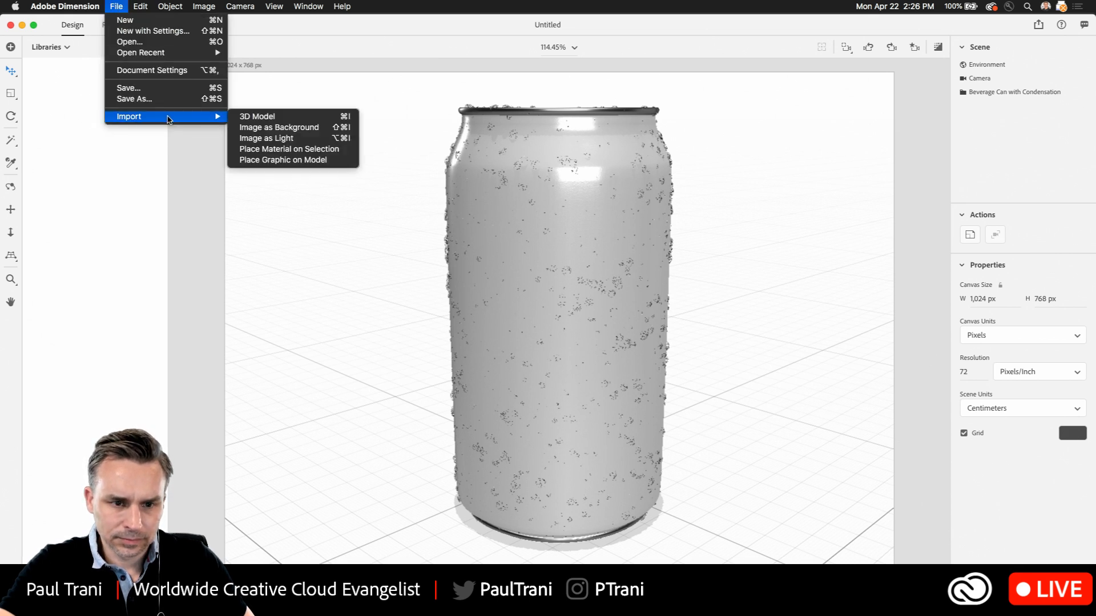
left_click(243, 299)
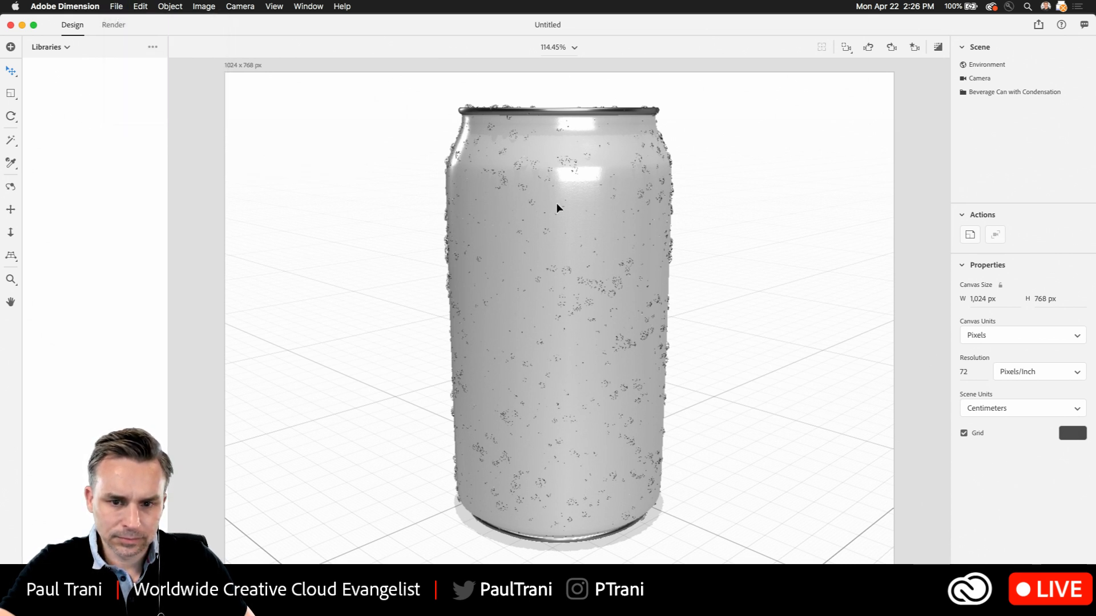
Select the Can's Can Material and open the image options for its base color
left_click(595, 207)
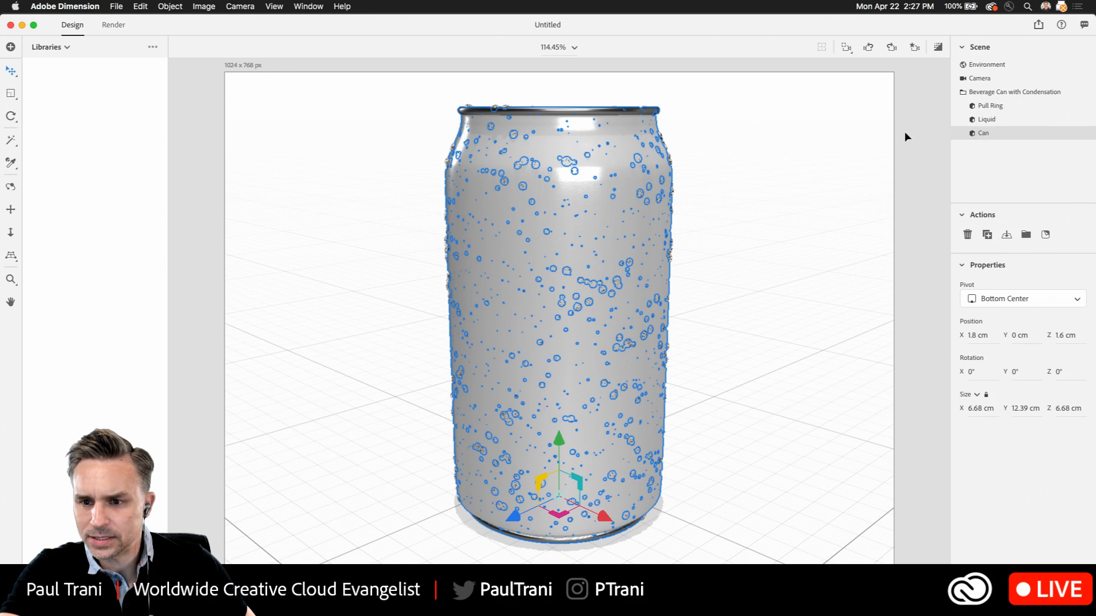
double_click(965, 134)
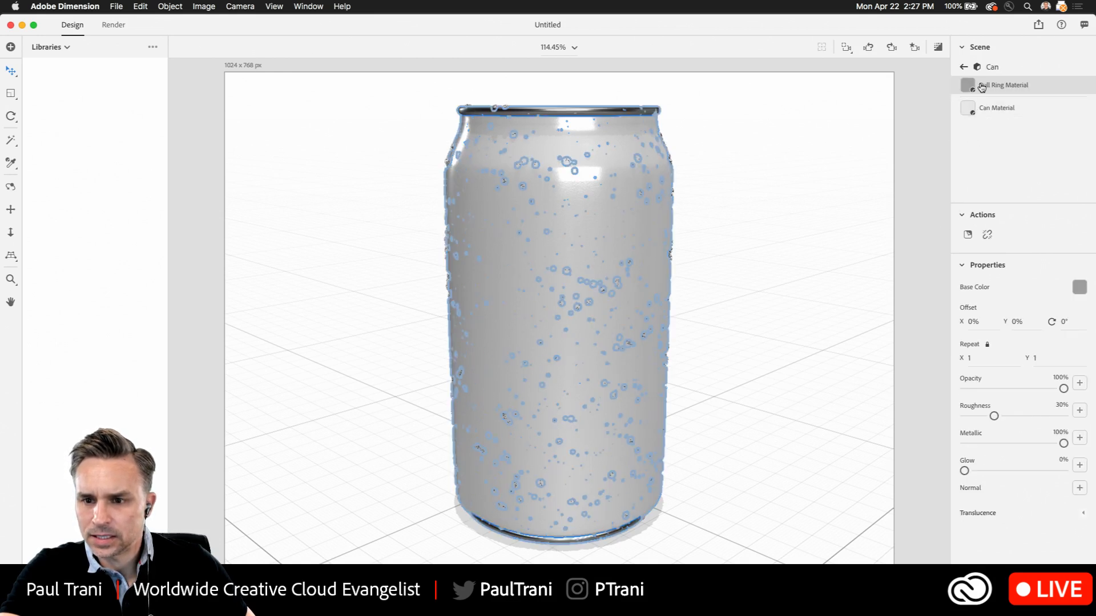
left_click(973, 112)
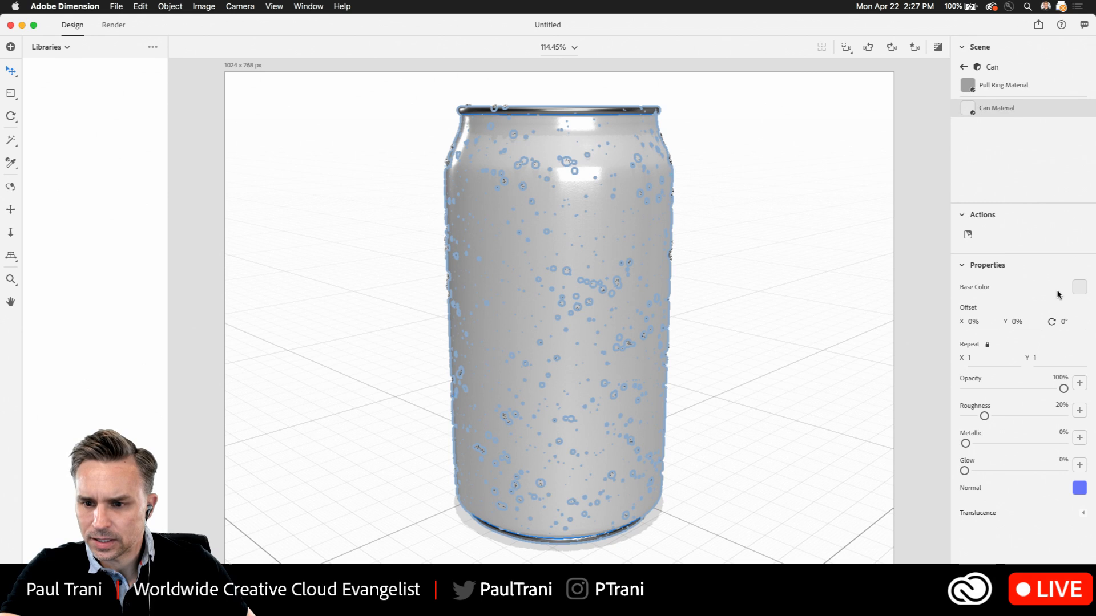
left_click(1078, 287)
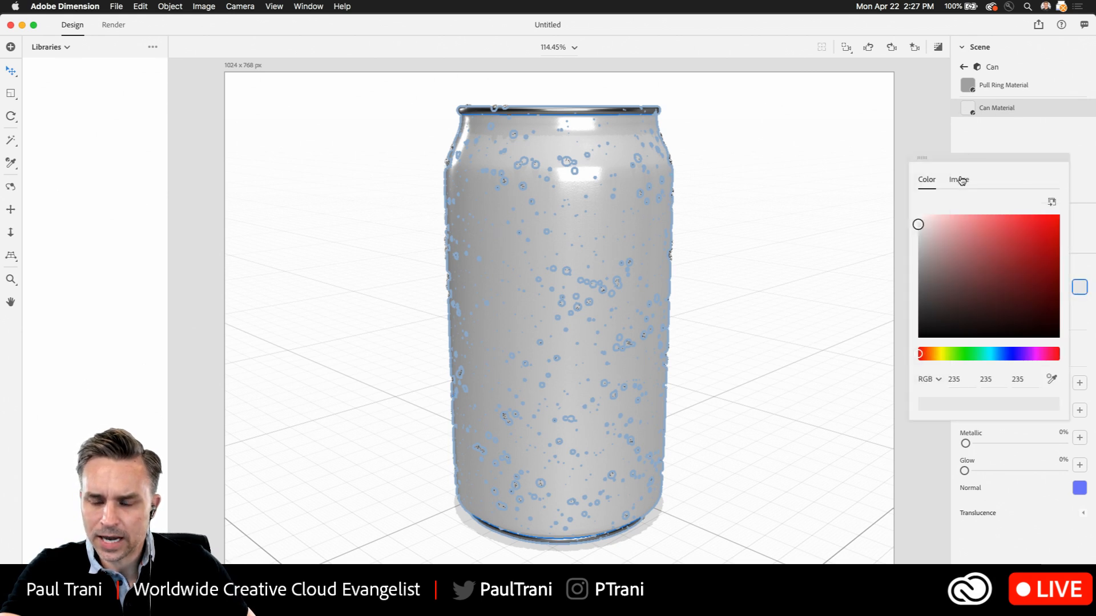
left_click(960, 180)
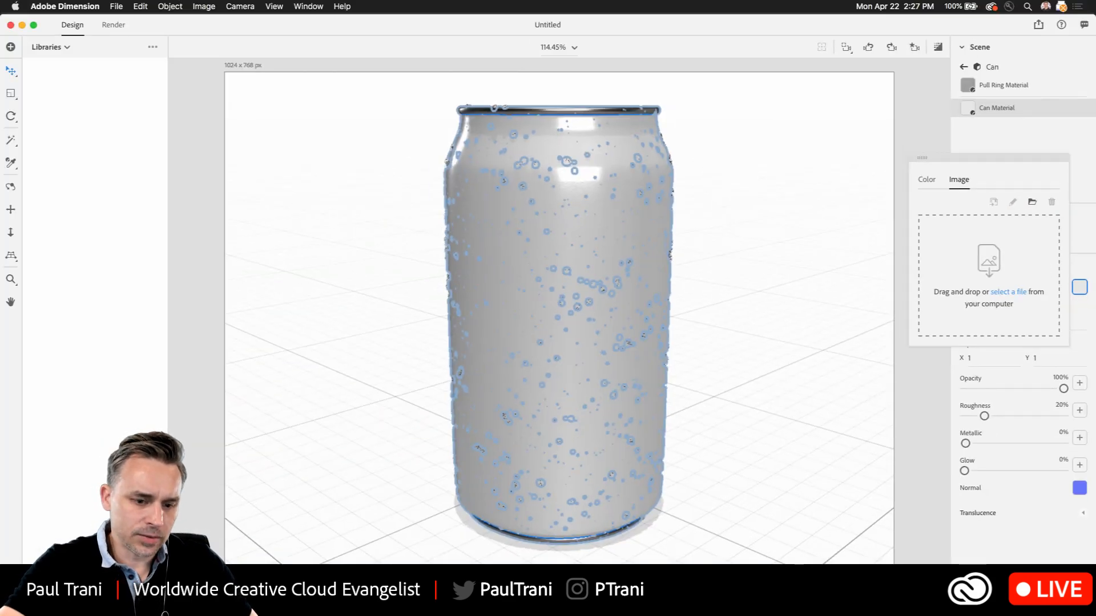
Switch to Adobe Illustrator and bring the WATUR globe logo into view in earthday.ai
key("super+Tab")
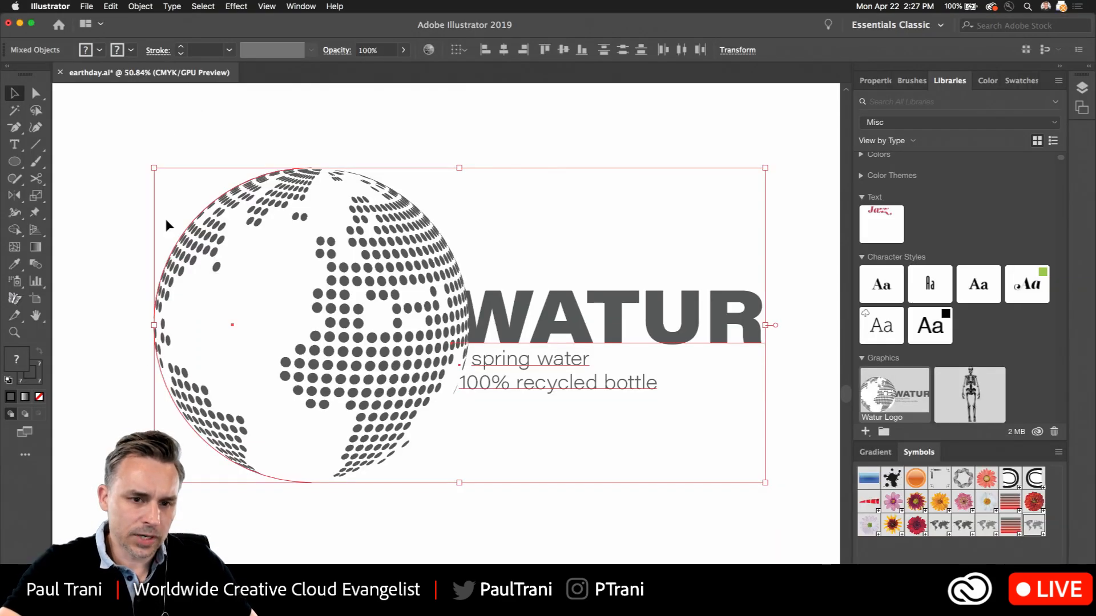
key("super+0")
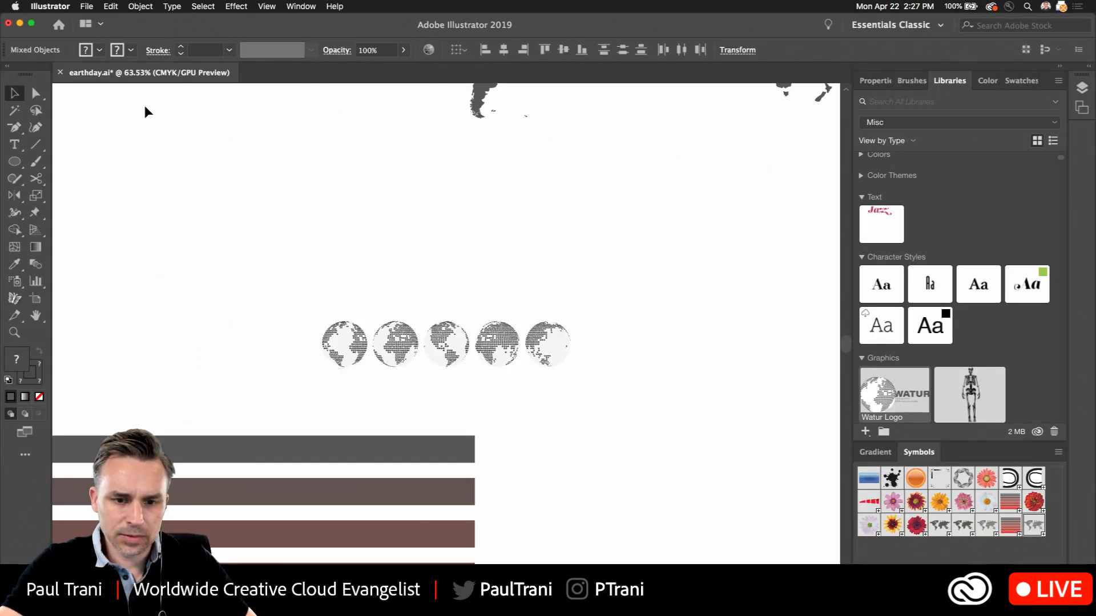
left_click(267, 6)
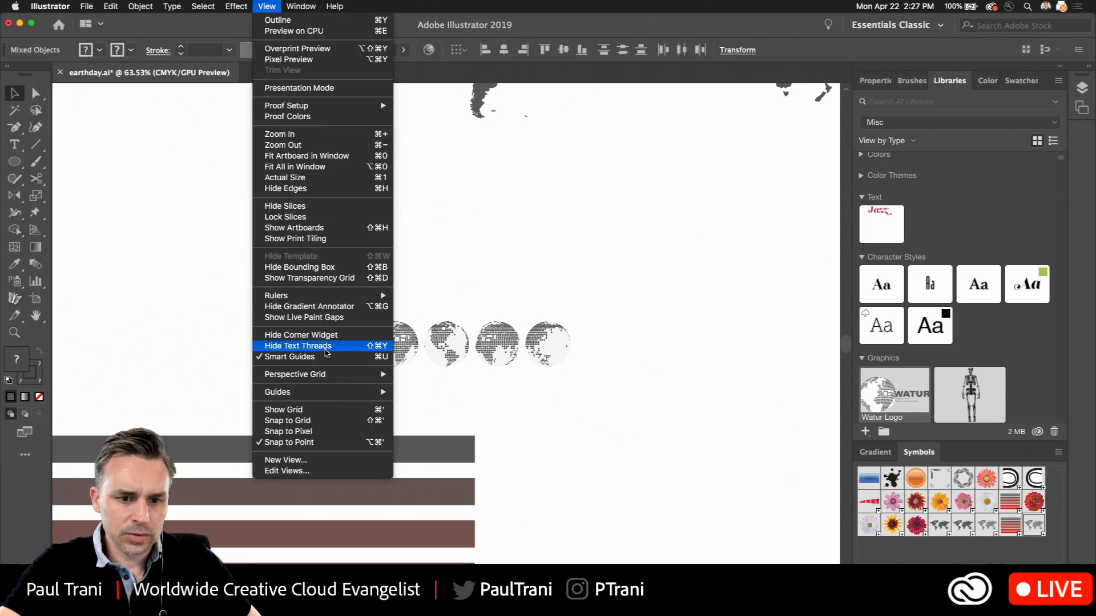
left_click(160, 268)
left_click_drag(151, 375, 597, 79)
scroll(297, 338, "down", 5)
left_click_drag(260, 383, 390, 167)
scroll(291, 229, "up", 5)
left_click_drag(525, 161, 372, 171)
Show the Asset Export panel and add the selected WATUR logo artwork to it
left_click(301, 6)
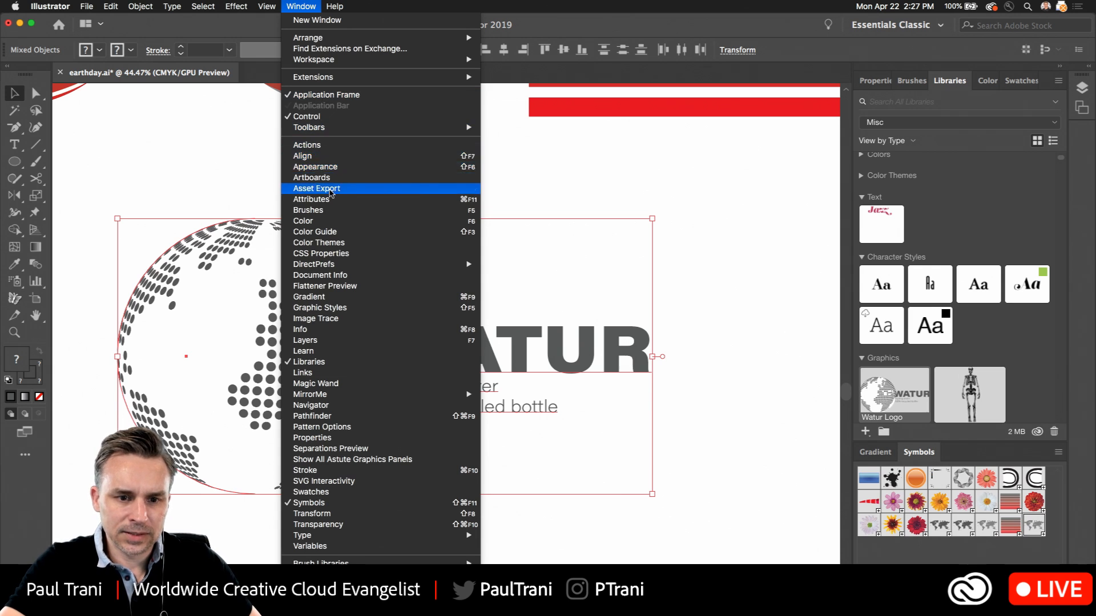
left_click(335, 188)
left_click_drag(270, 152, 664, 175)
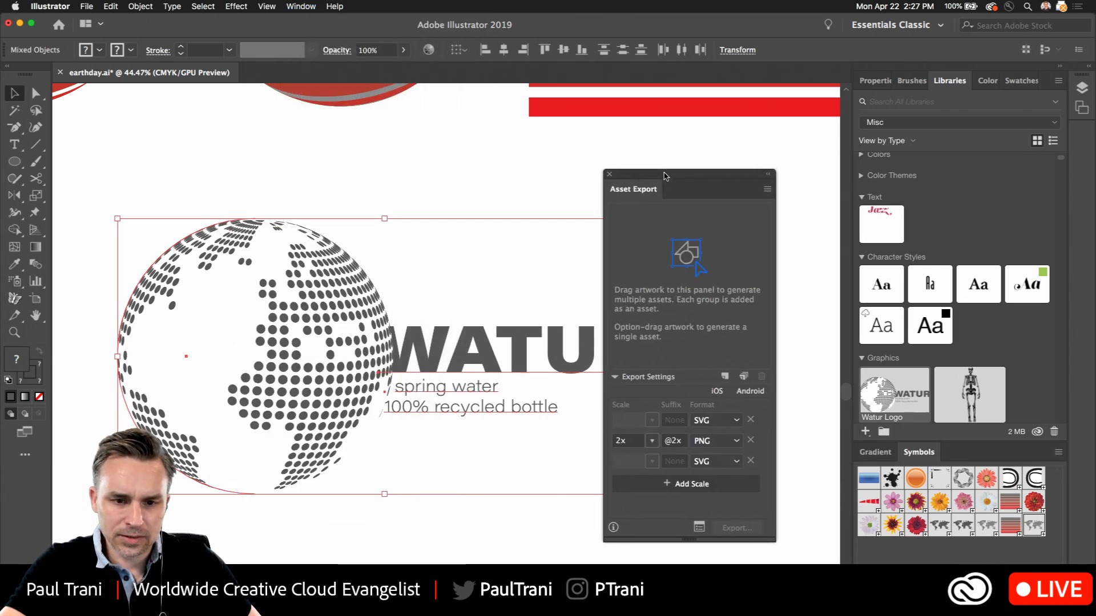
left_click_drag(401, 253, 648, 274)
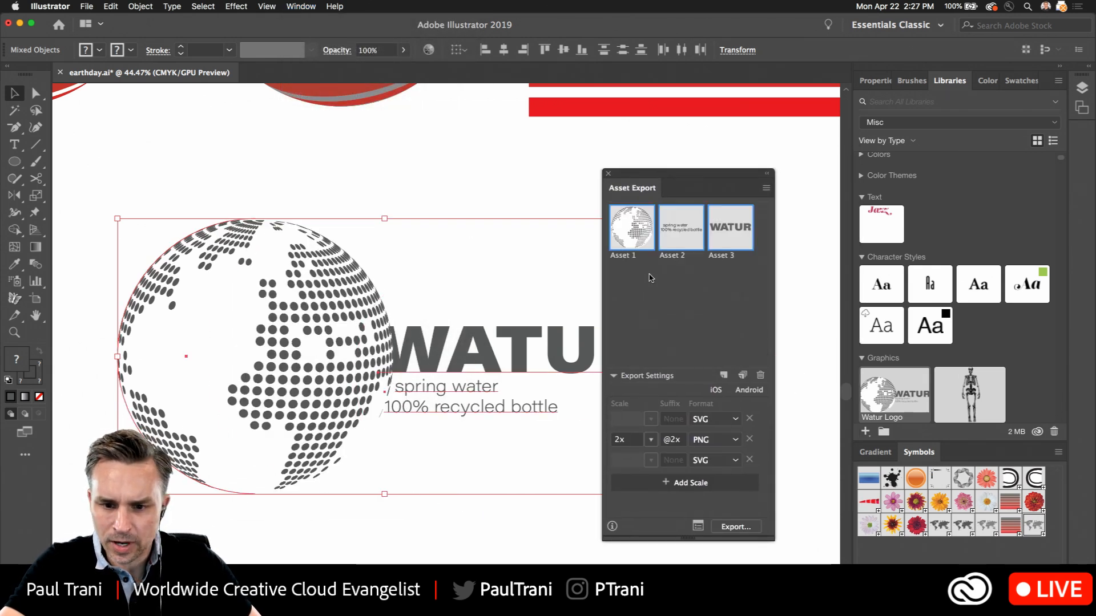
Set the PNG export scale to 1x and delete the spring water tagline from the export assets
left_click(728, 445)
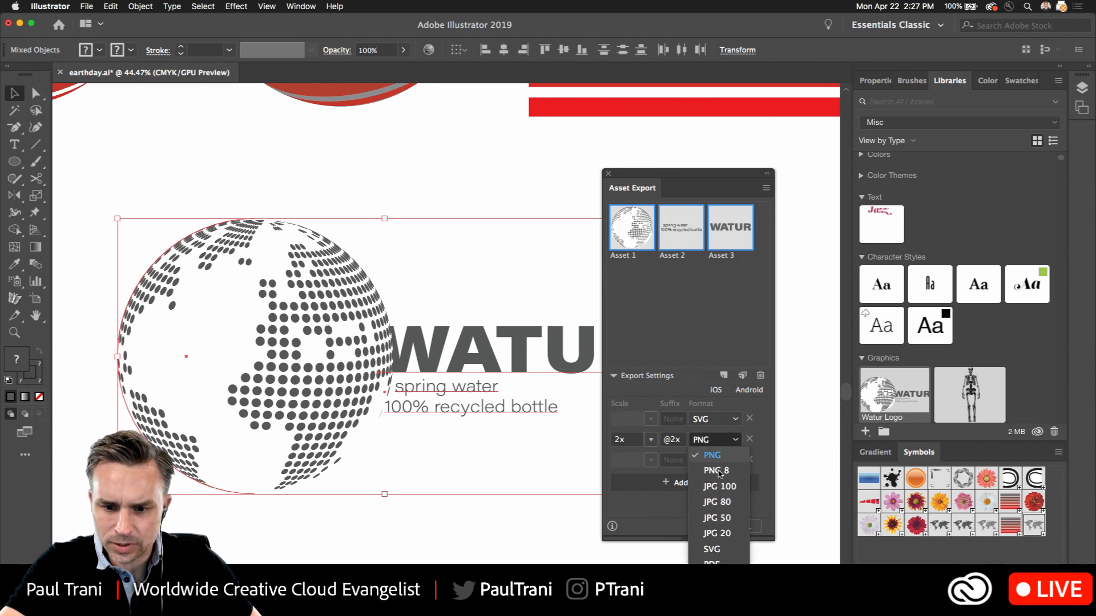
left_click(629, 453)
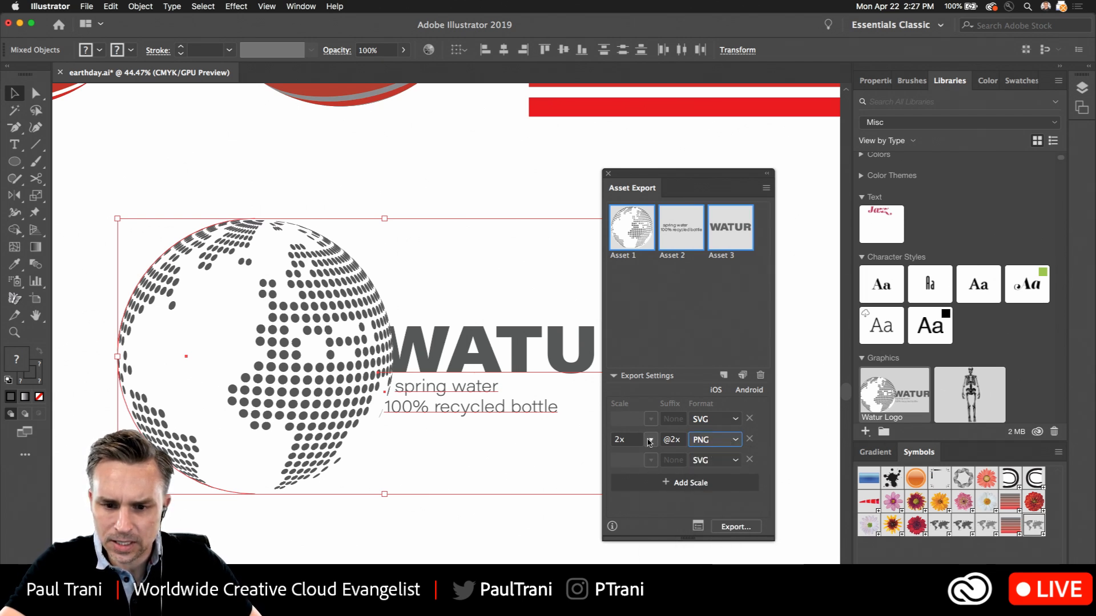
left_click(649, 443)
left_click(628, 492)
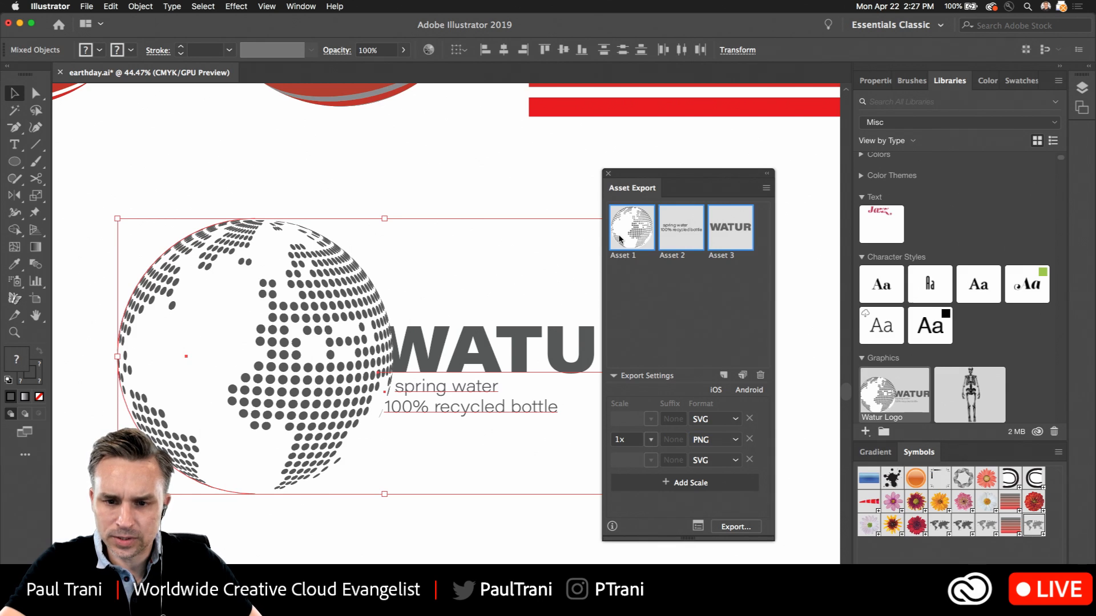
left_click(619, 238)
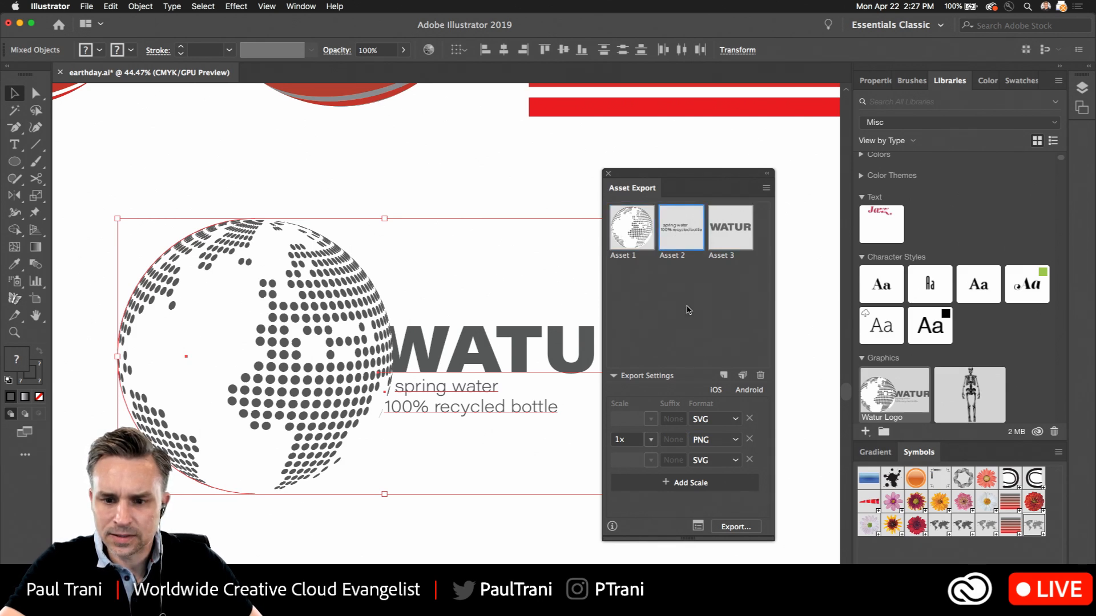
left_click(760, 376)
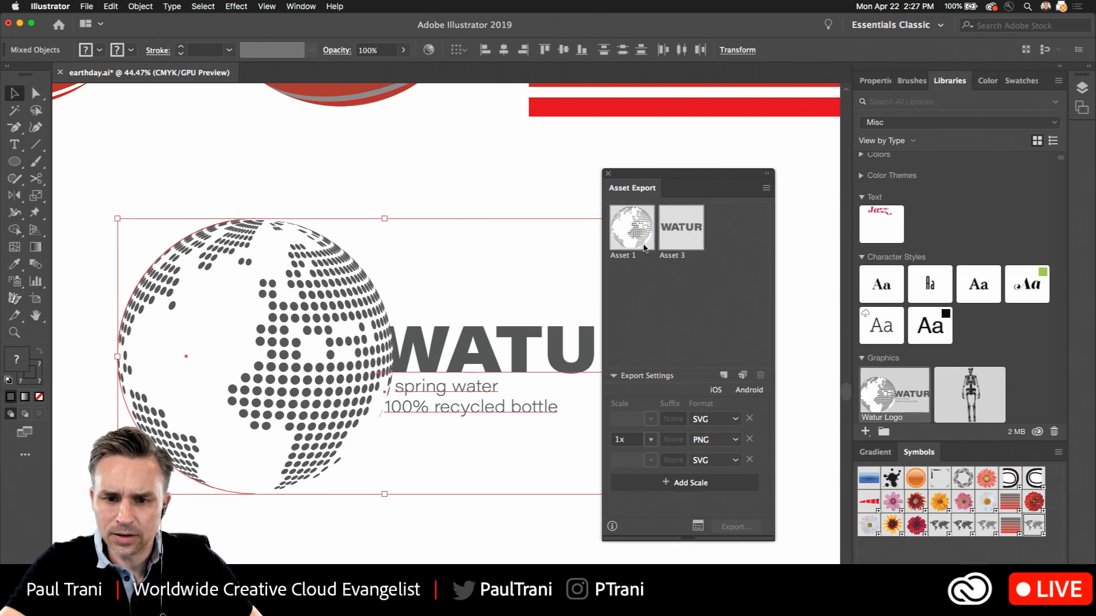
Group the globe, WATUR text and tagline, and add the group as a single export asset
left_click_drag(254, 181, 516, 447)
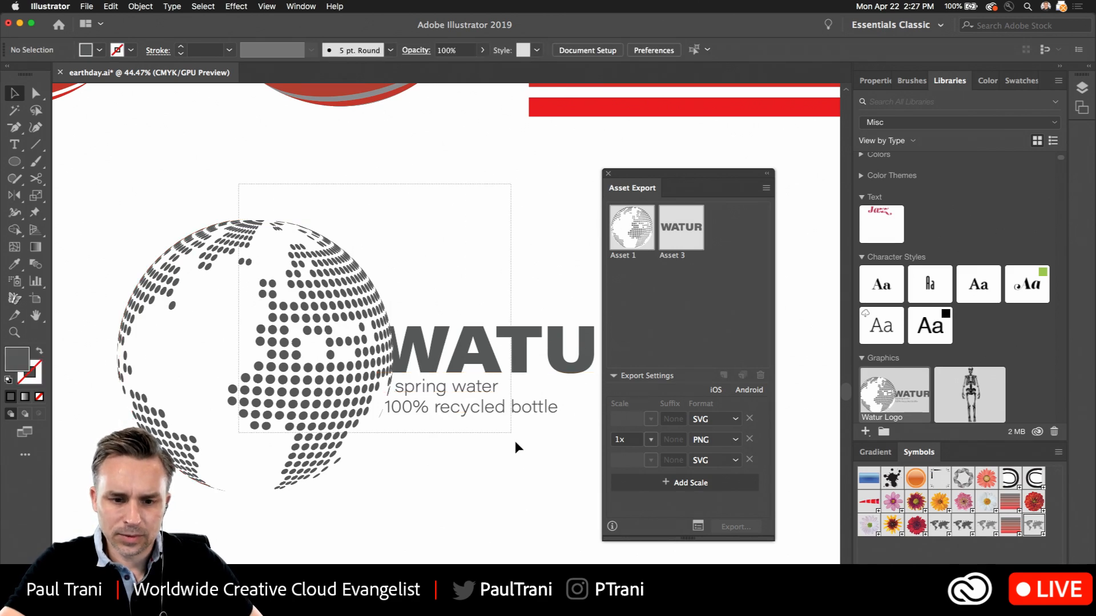
right_click(352, 334)
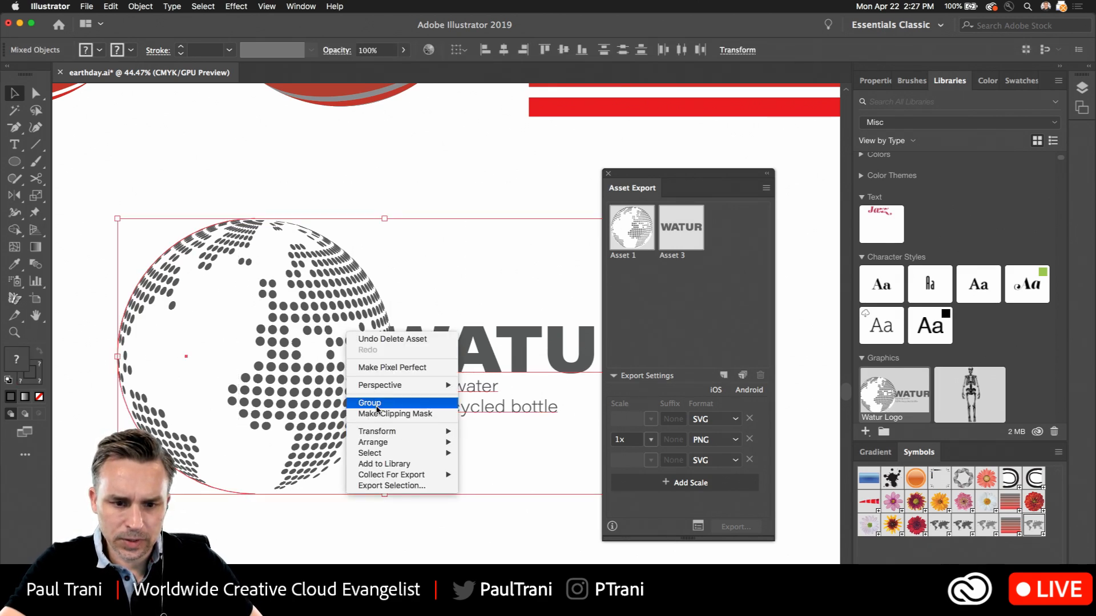
left_click(370, 402)
left_click_drag(284, 330, 637, 277)
Rename the full logo asset as "final" and export it to the Desktop
double_click(721, 256)
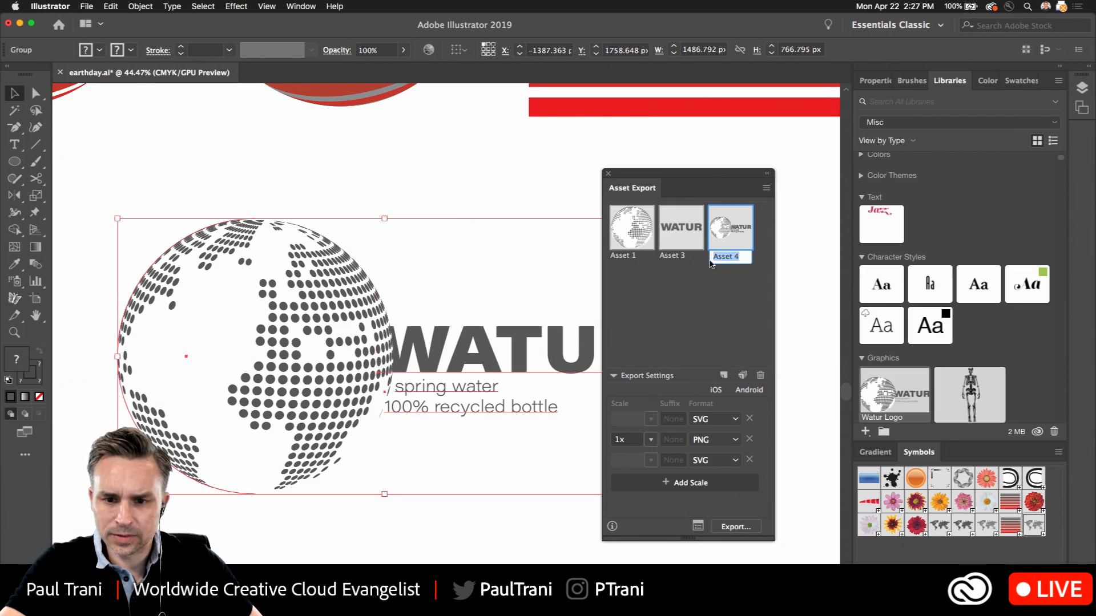
type("final")
key("Return")
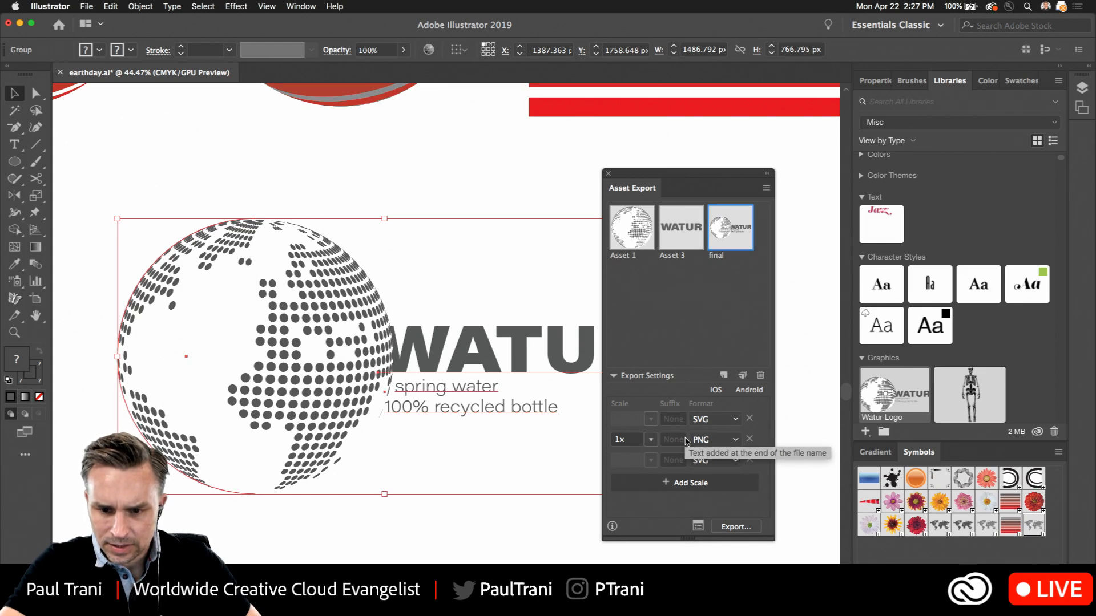
left_click(726, 526)
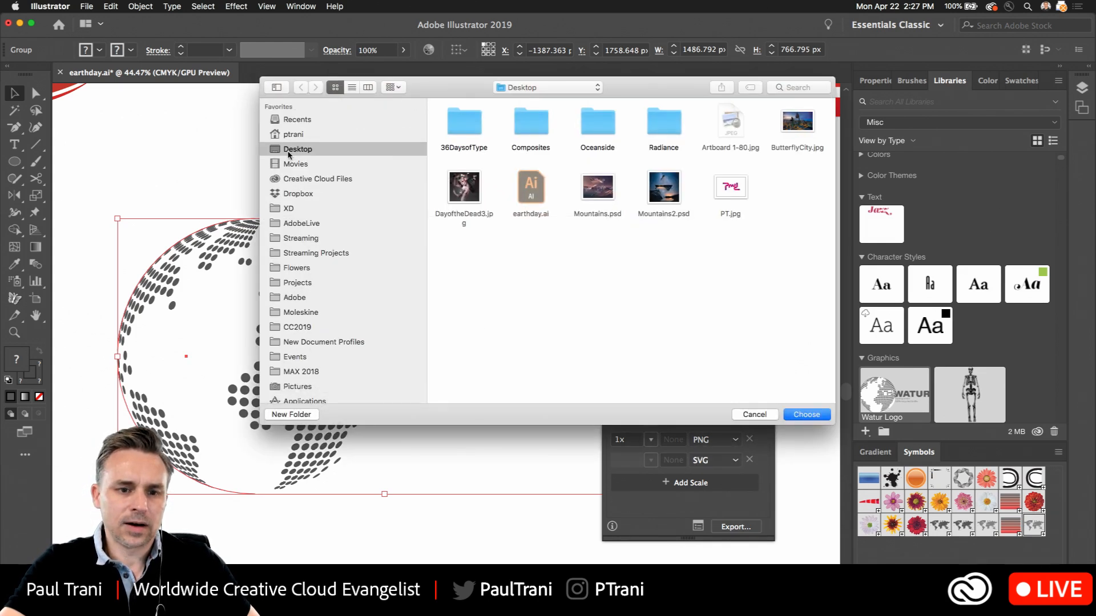
left_click(806, 415)
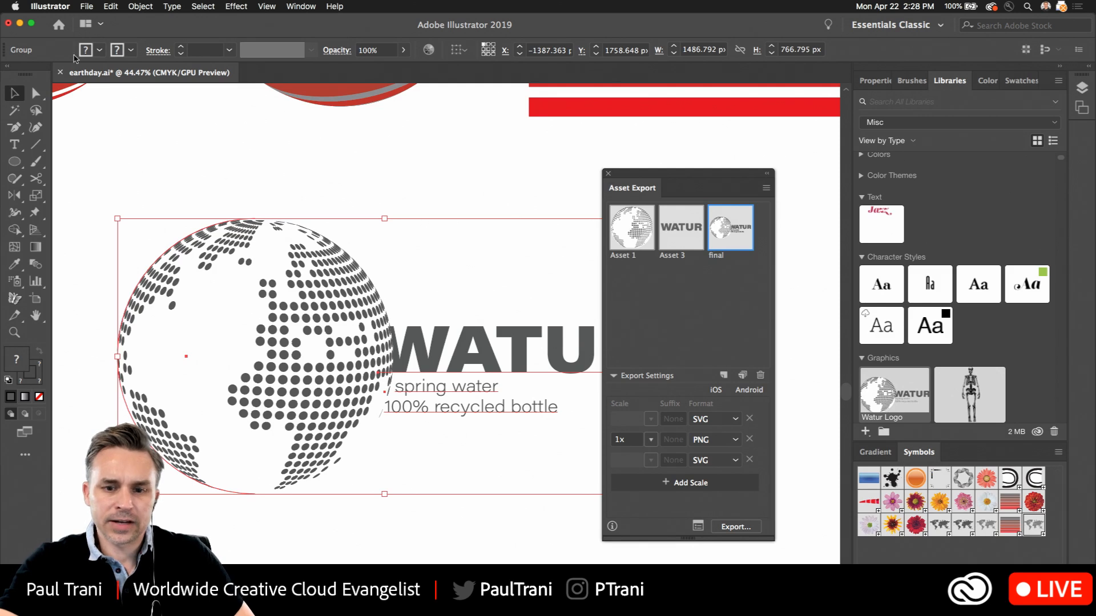
left_click(608, 174)
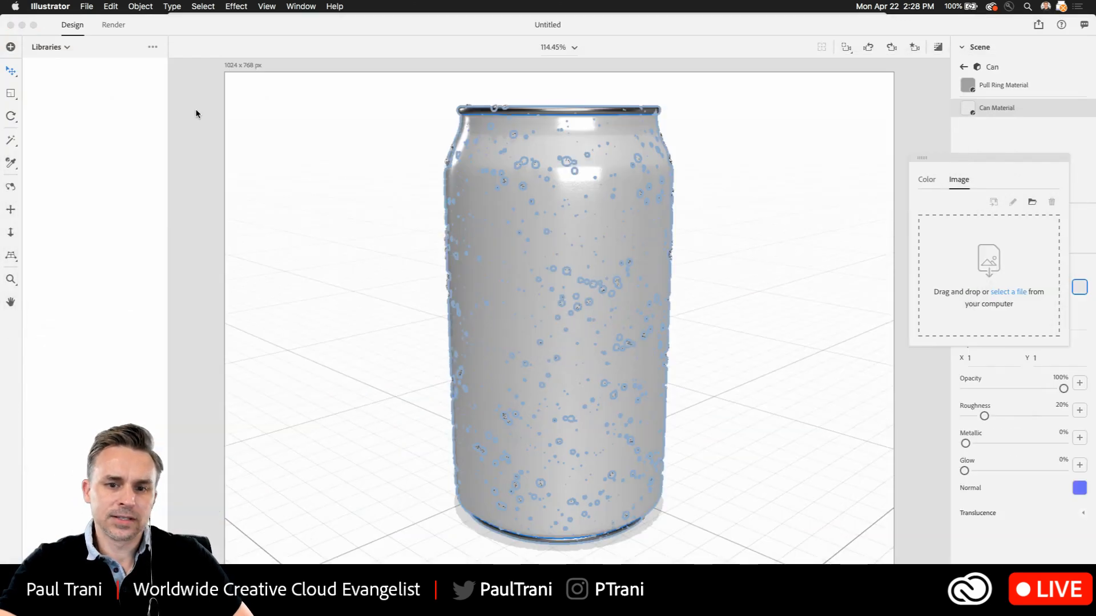
Switch to Dimension and apply final.png from the Desktop as the base color image of the can material
left_click(240, 170)
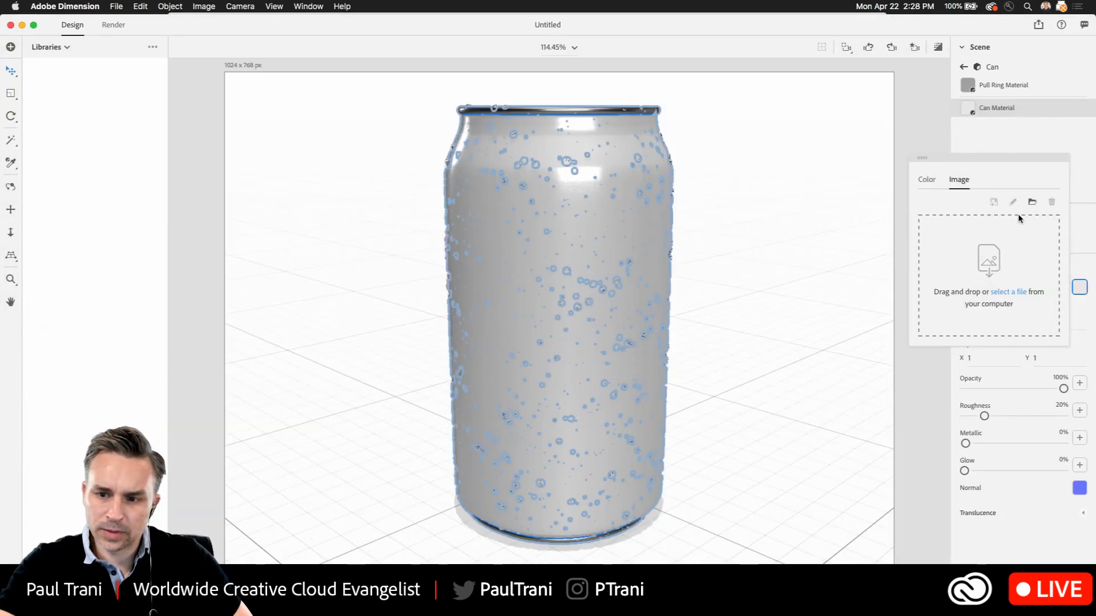
left_click(1032, 201)
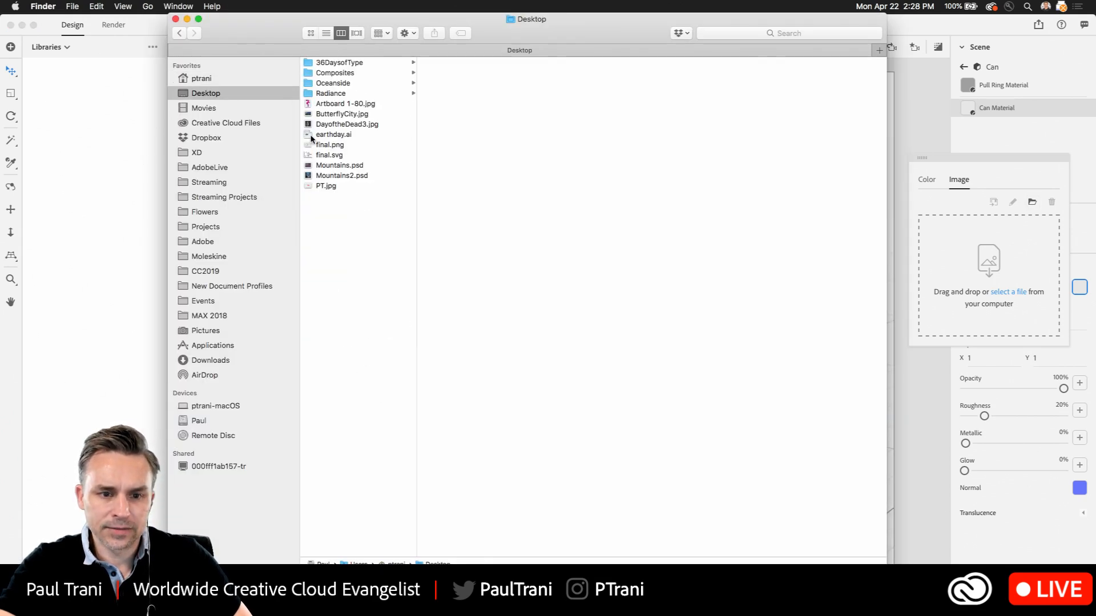
left_click(318, 154)
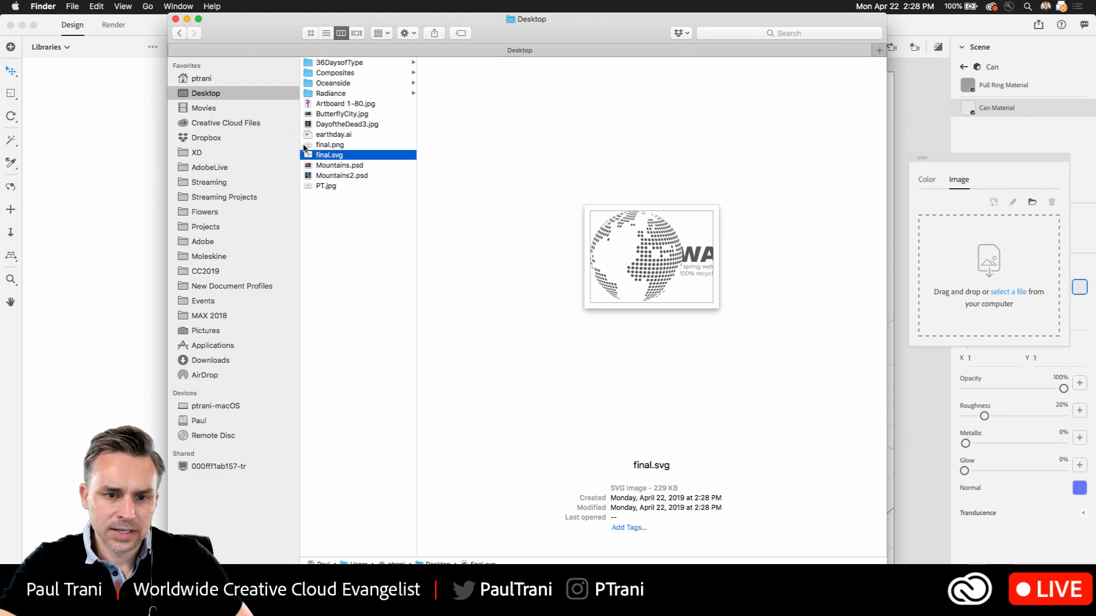
left_click(308, 146)
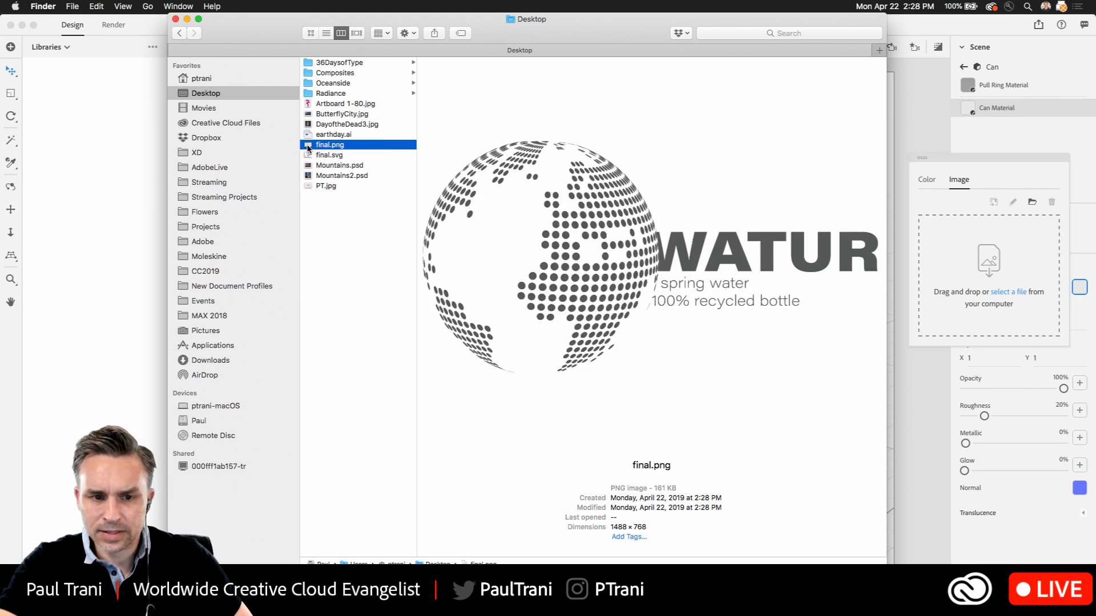
left_click_drag(328, 149, 985, 261)
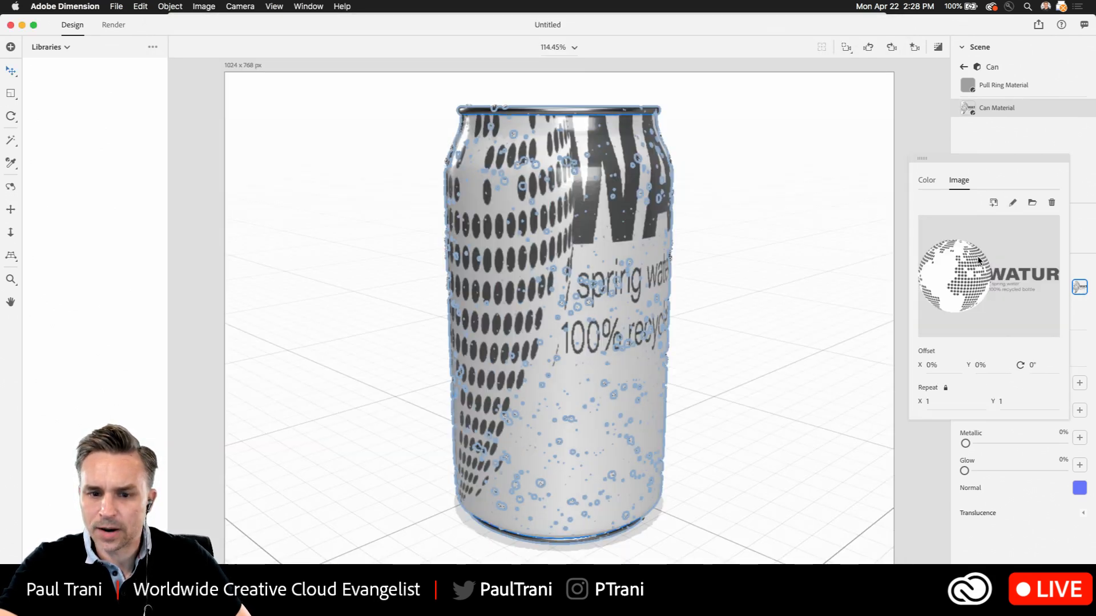
left_click(928, 135)
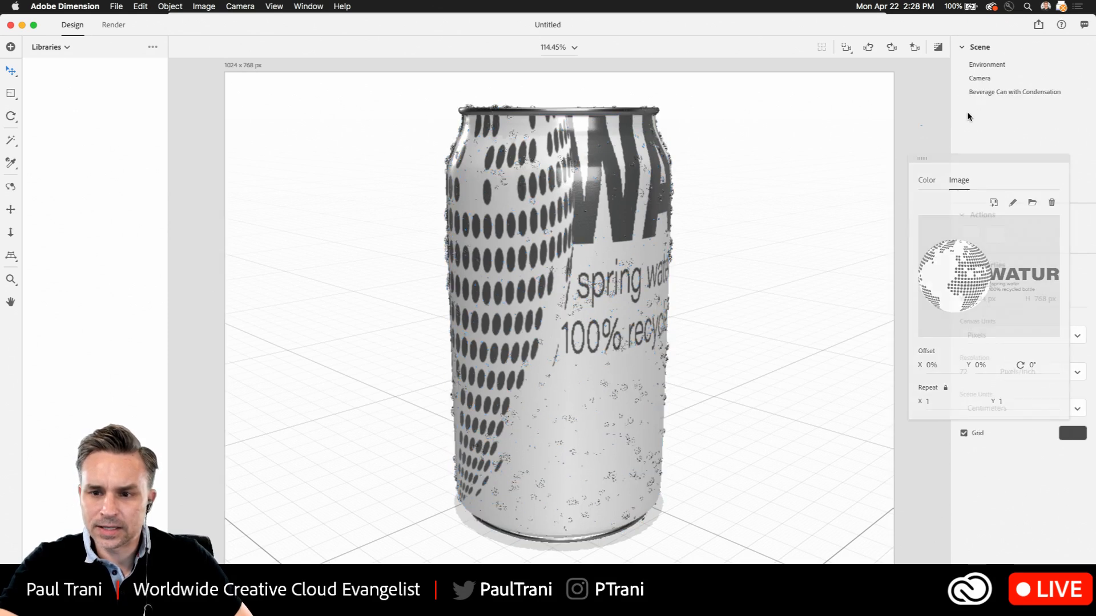
Move the beverage can to about X 0.1 cm and Z 0.3 cm in the scene
left_click(565, 207)
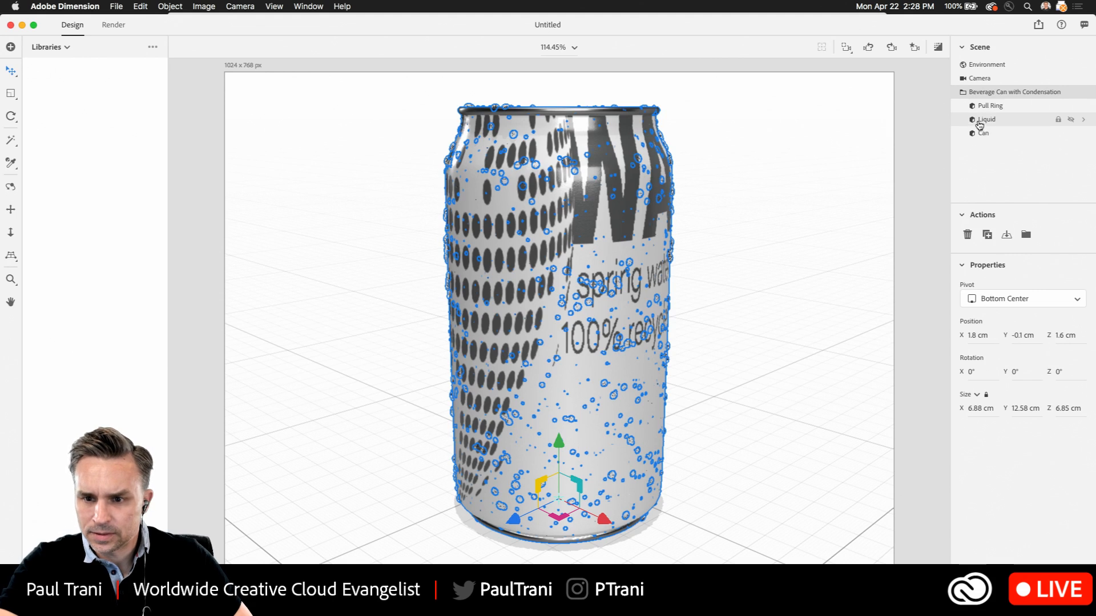
double_click(975, 135)
left_click(975, 111)
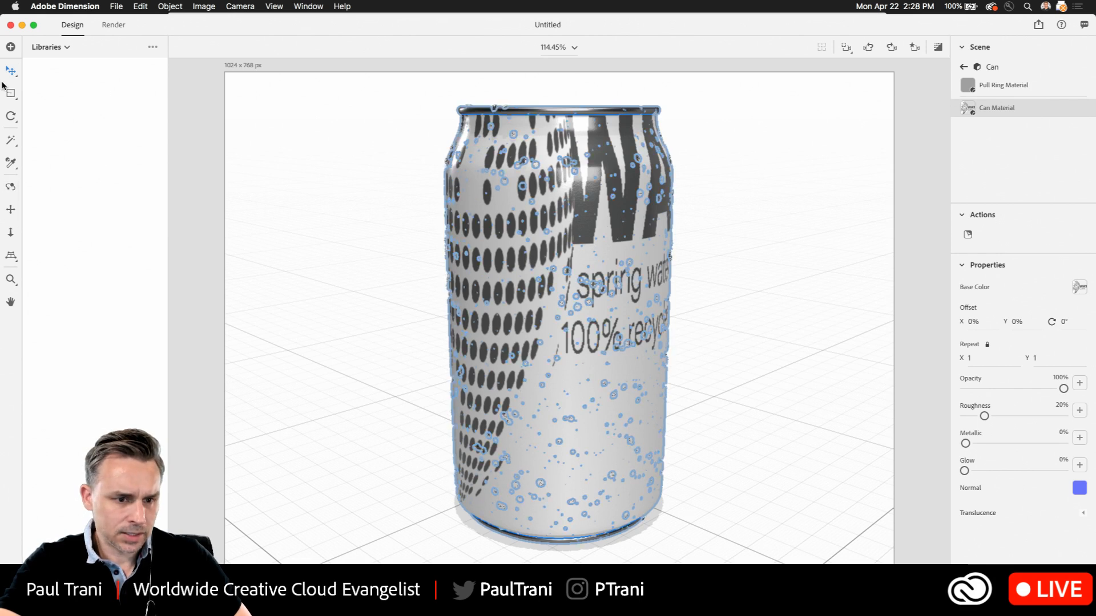
left_click(594, 236)
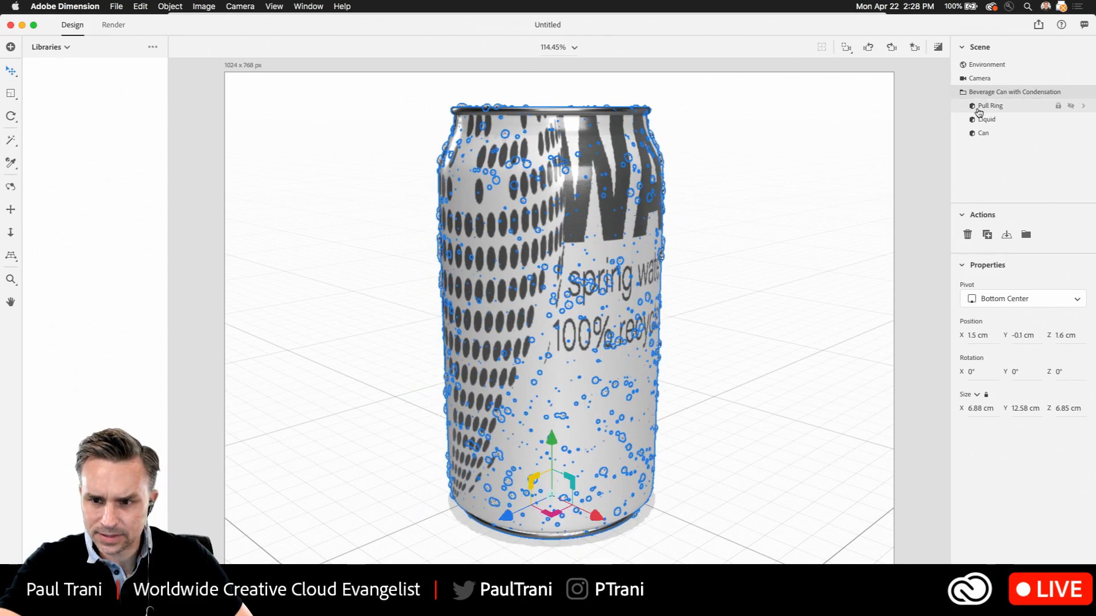
double_click(977, 132)
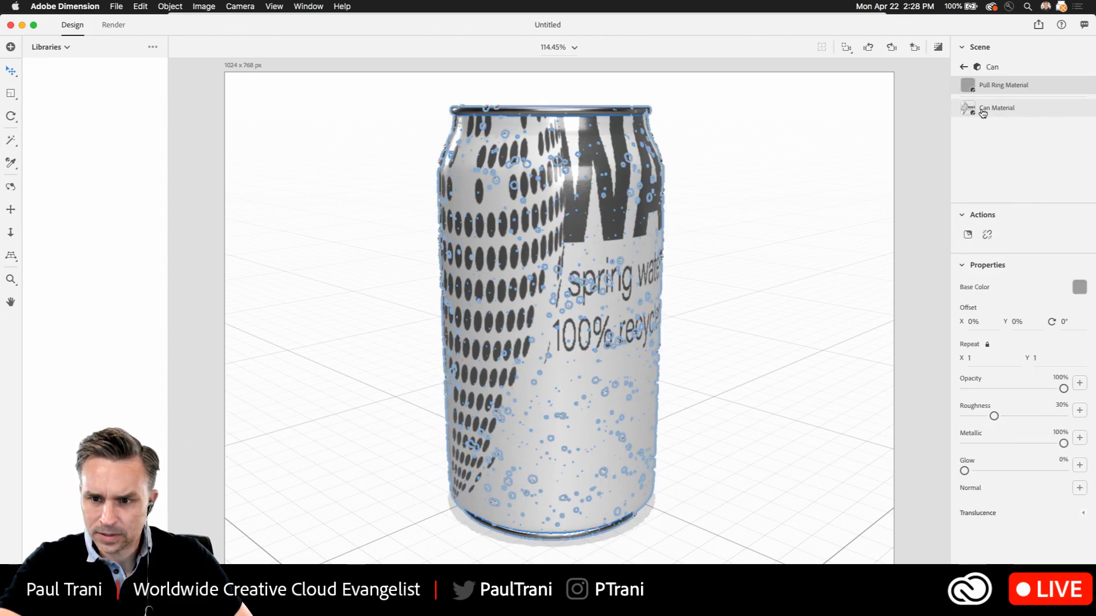
left_click(980, 109)
mouse_move(573, 217)
left_mouse_down()
mouse_move(569, 241)
mouse_move(573, 215)
left_mouse_up()
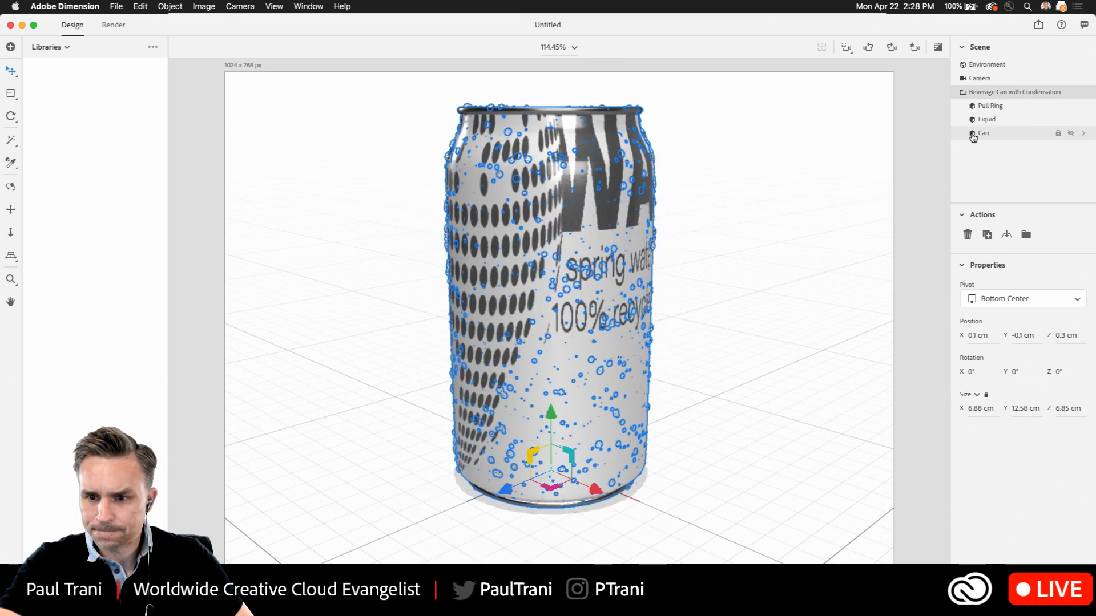
Set the can material image's horizontal offset to 32% and its repeat to 0.9 in both directions
double_click(979, 133)
left_click(973, 109)
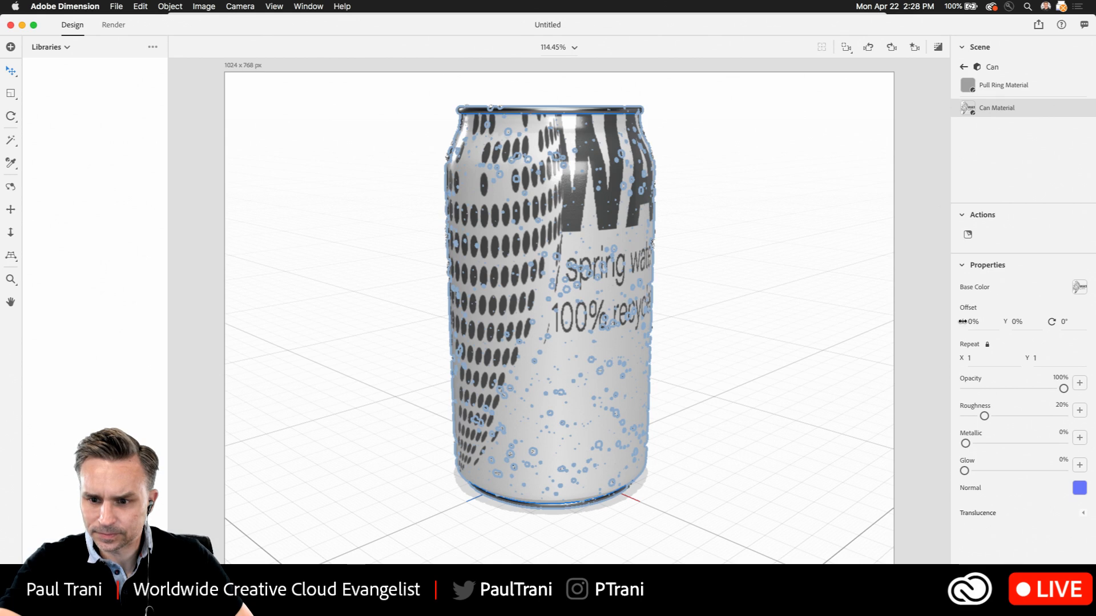
left_click_drag(964, 323, 962, 323)
left_click_drag(961, 323, 958, 358)
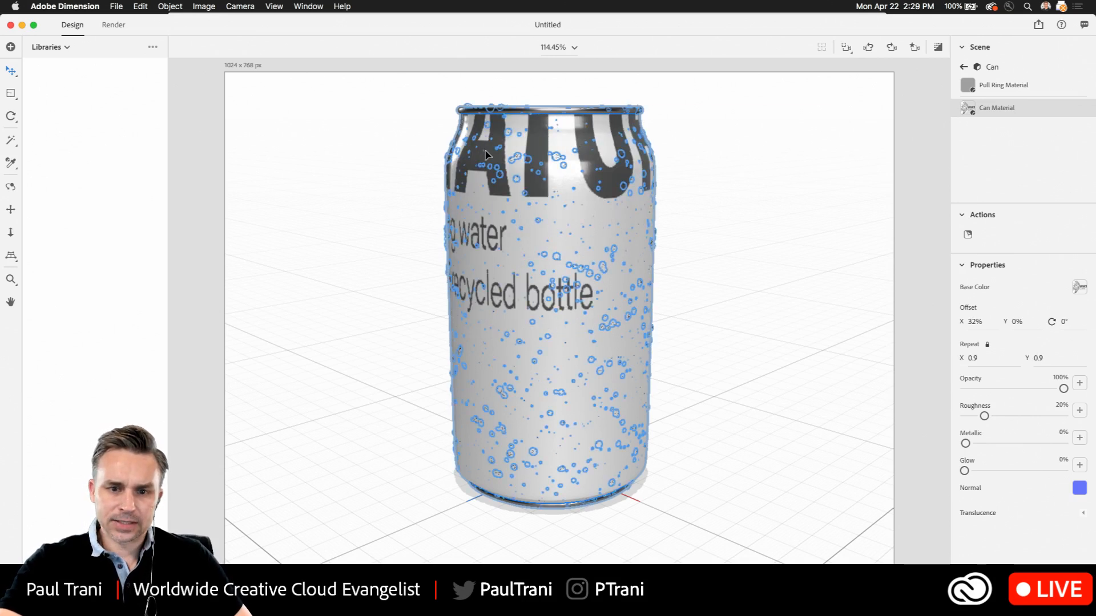
Put away the can scene, close the Desktop folder window, and switch to Illustrator
left_click(10, 209)
left_click_drag(363, 236, 328, 196)
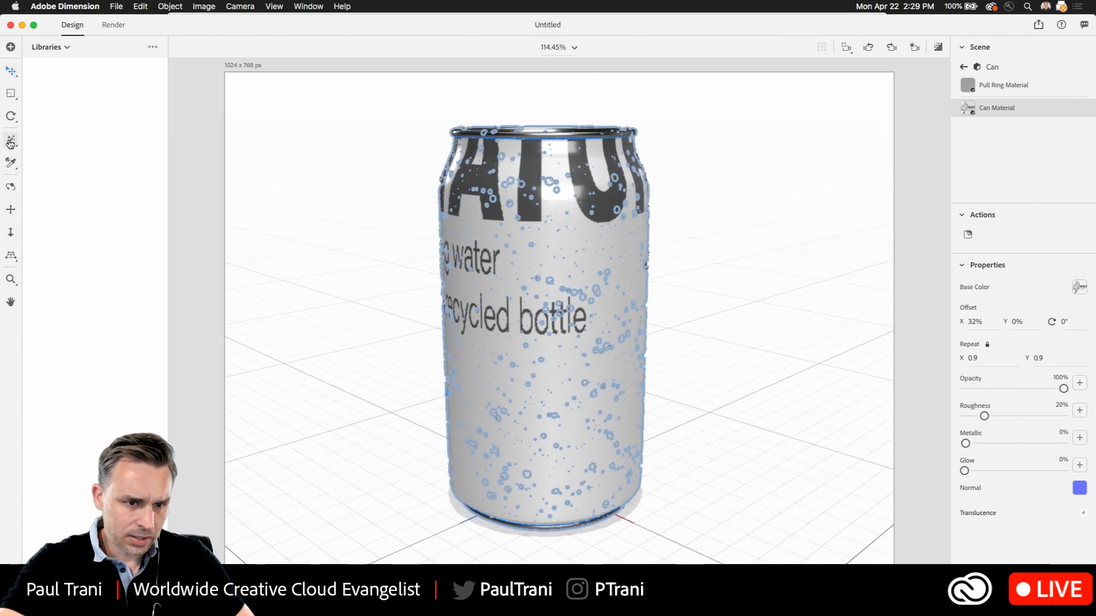
left_click(342, 180)
left_click(22, 25)
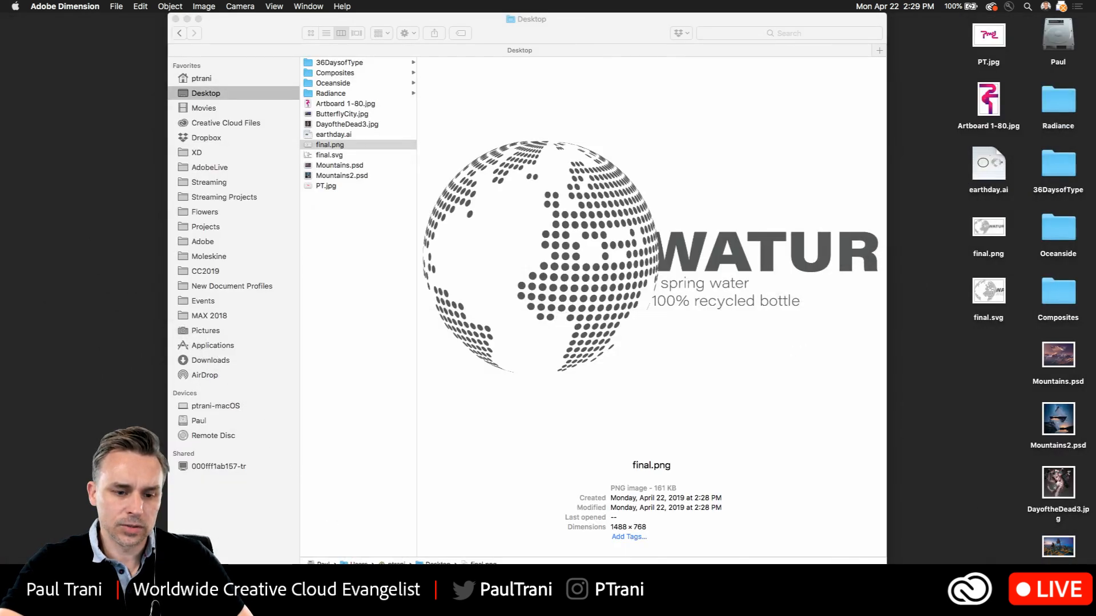
left_click(176, 20)
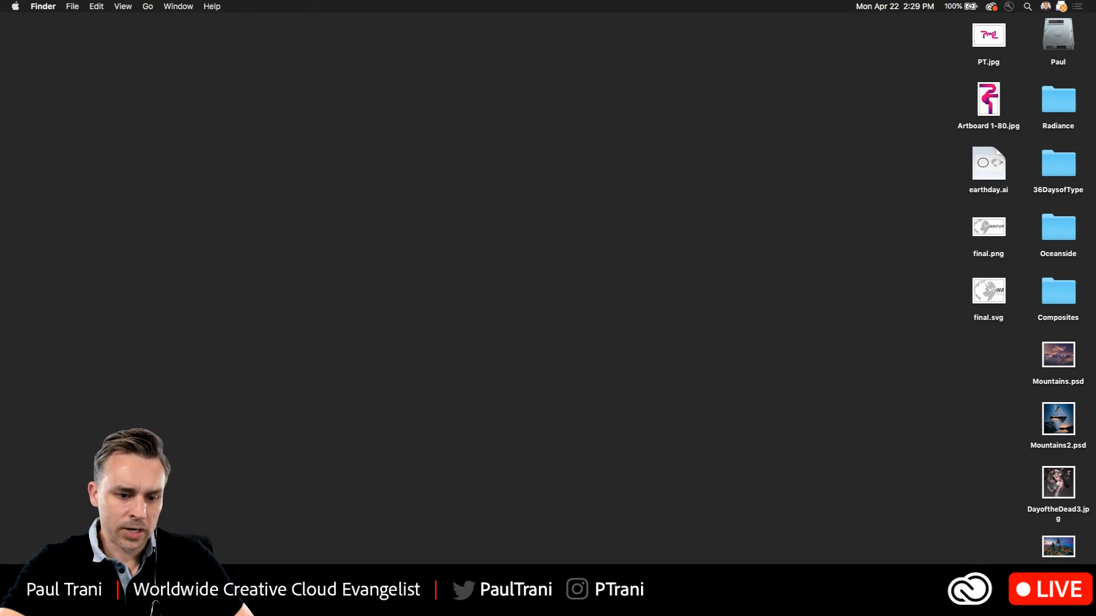
key("super+Tab")
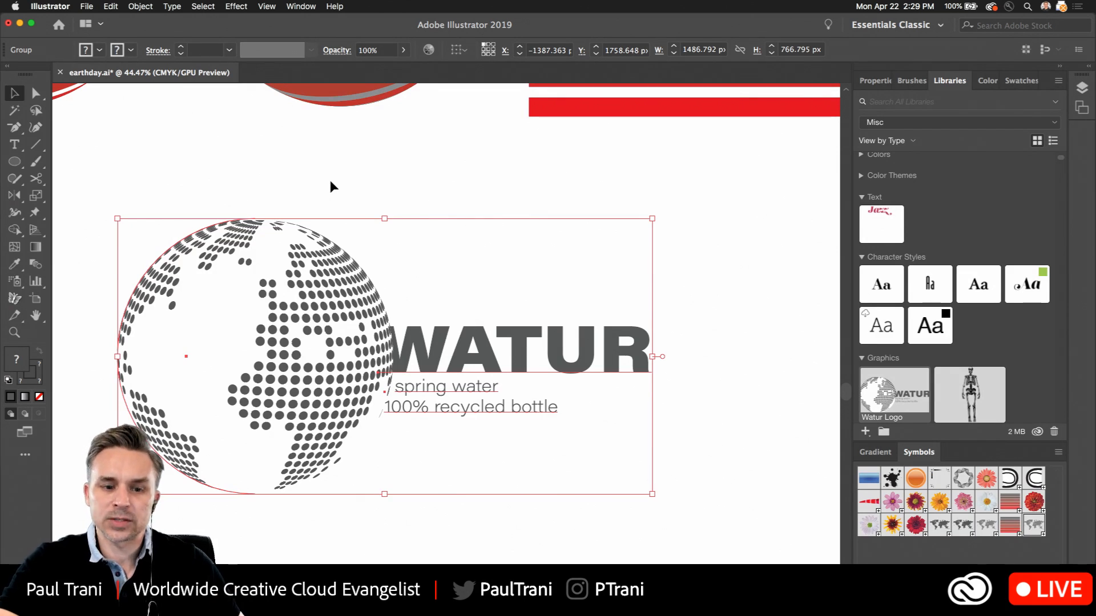
Deselect the logo and add the text "W" on the empty canvas below the globe
scroll(330, 187, "down", 3)
scroll(330, 187, "left", 4)
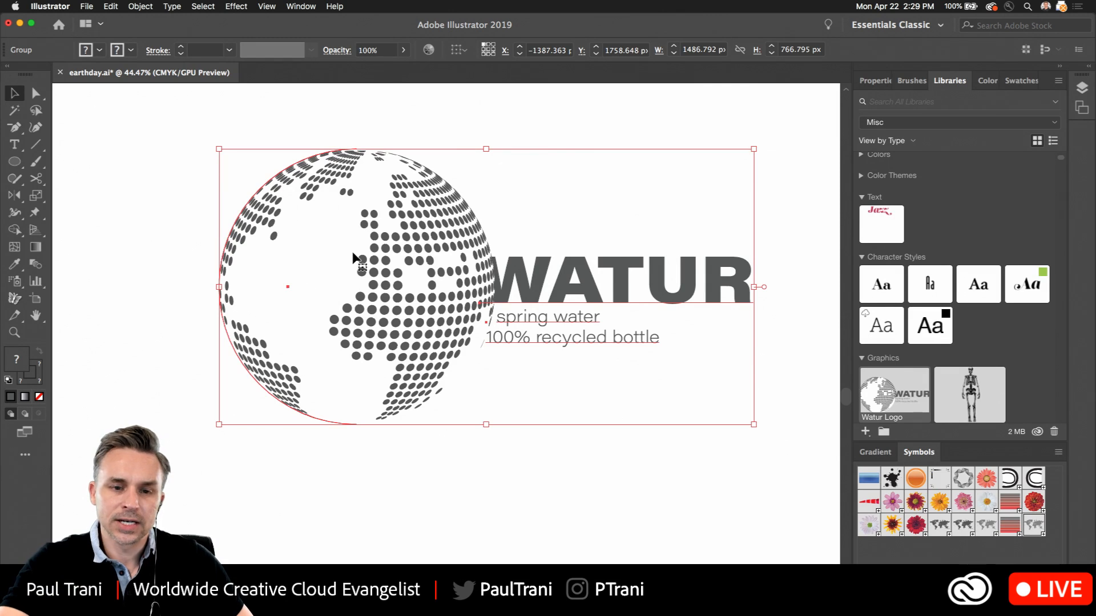
left_click(425, 503)
left_click_drag(423, 504, 400, 516)
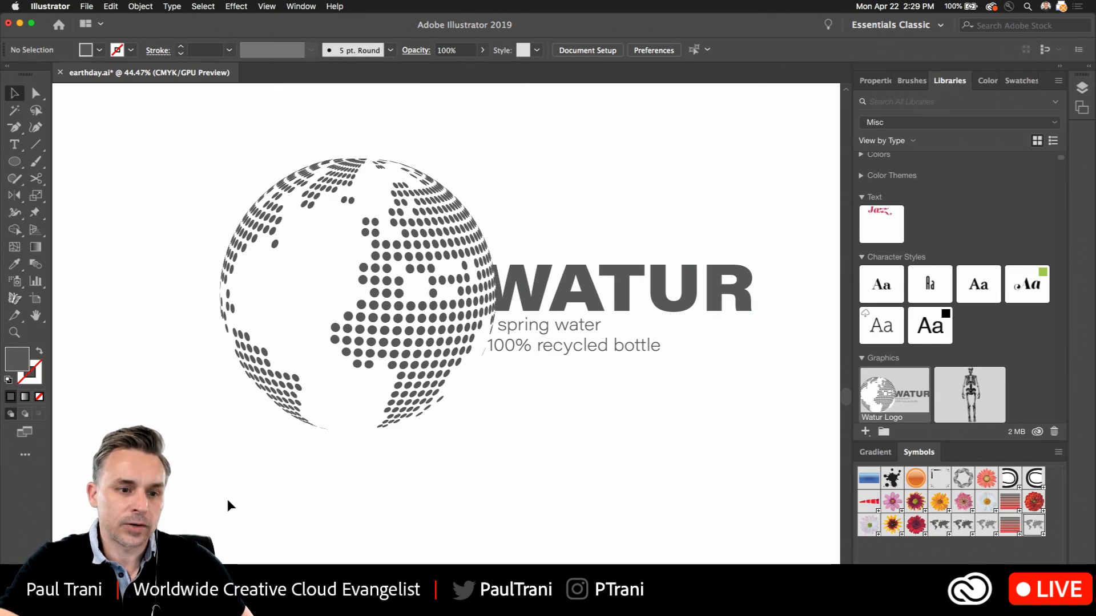
left_click_drag(255, 501, 271, 269)
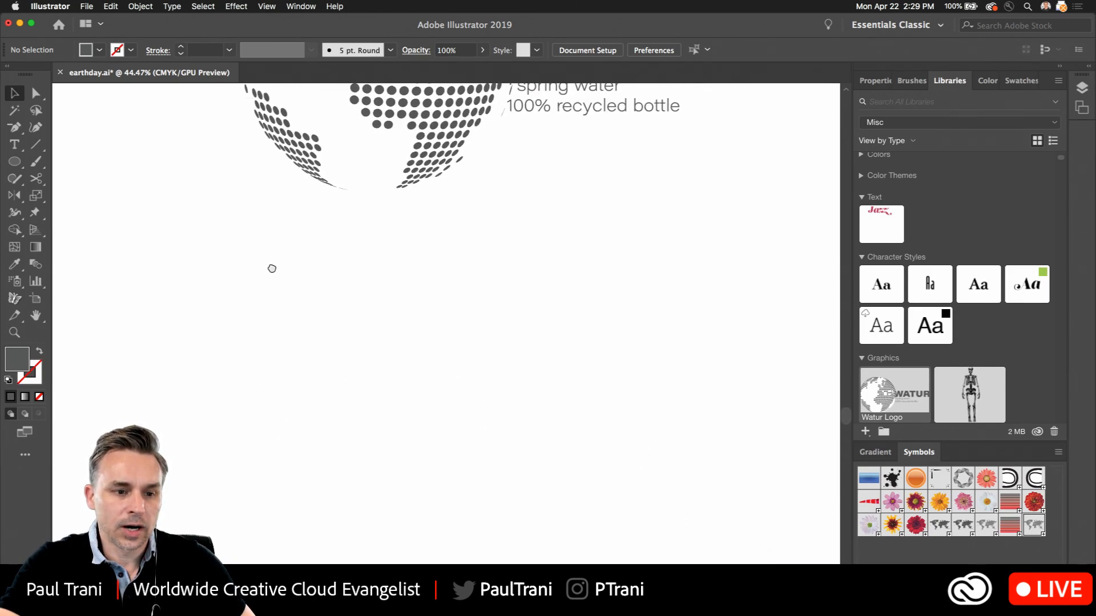
left_click(14, 144)
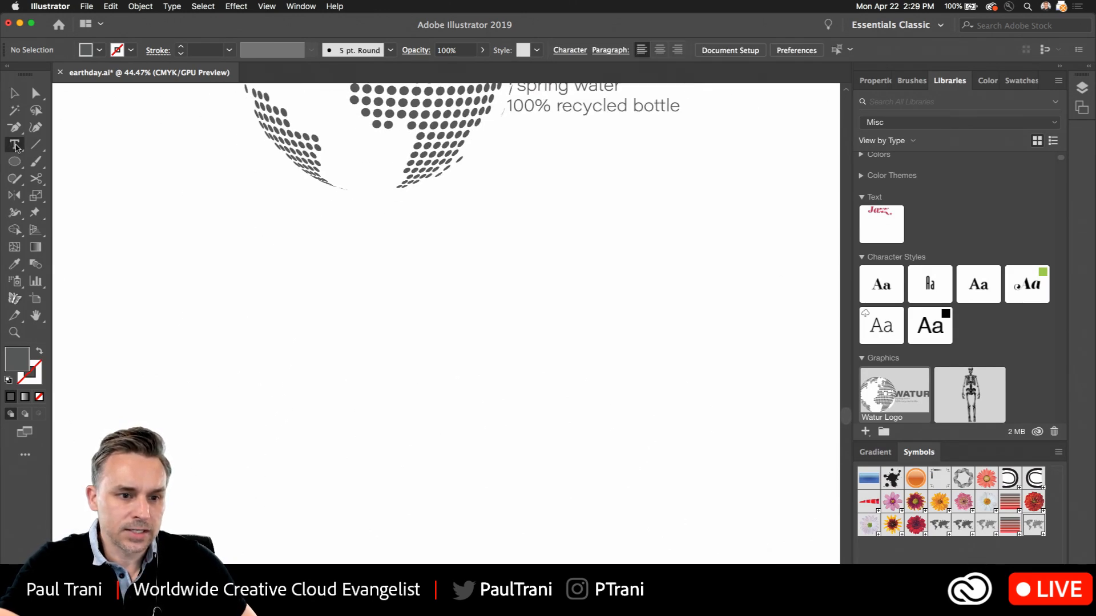
left_click(307, 348)
type("W")
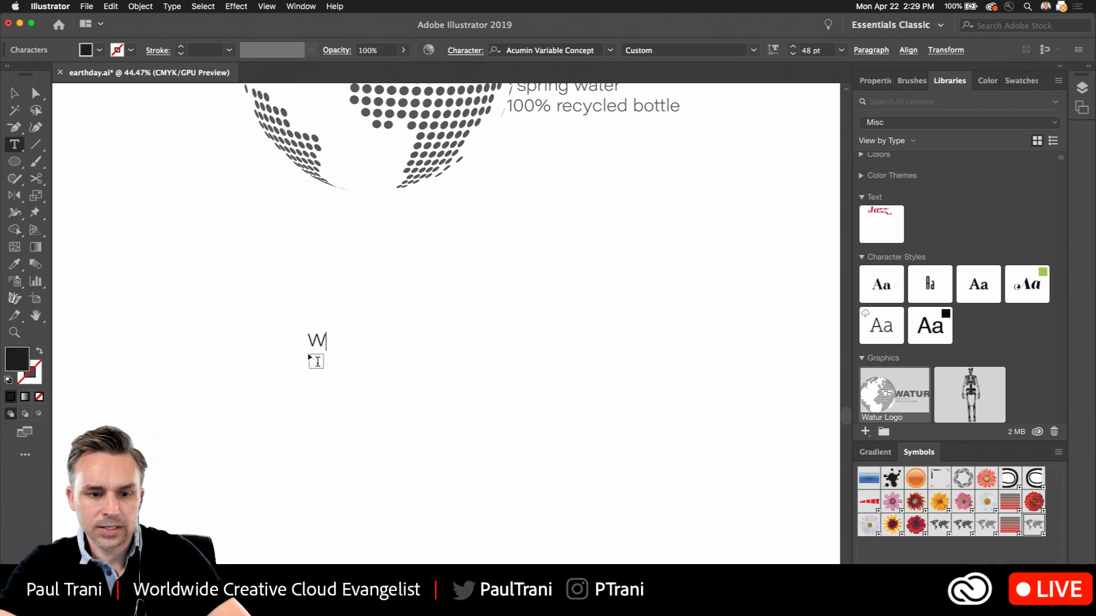
Scale the W up to about 583 pt and position it below the logo
left_click(14, 93)
left_click_drag(326, 351, 535, 565)
left_click_drag(402, 403, 426, 321)
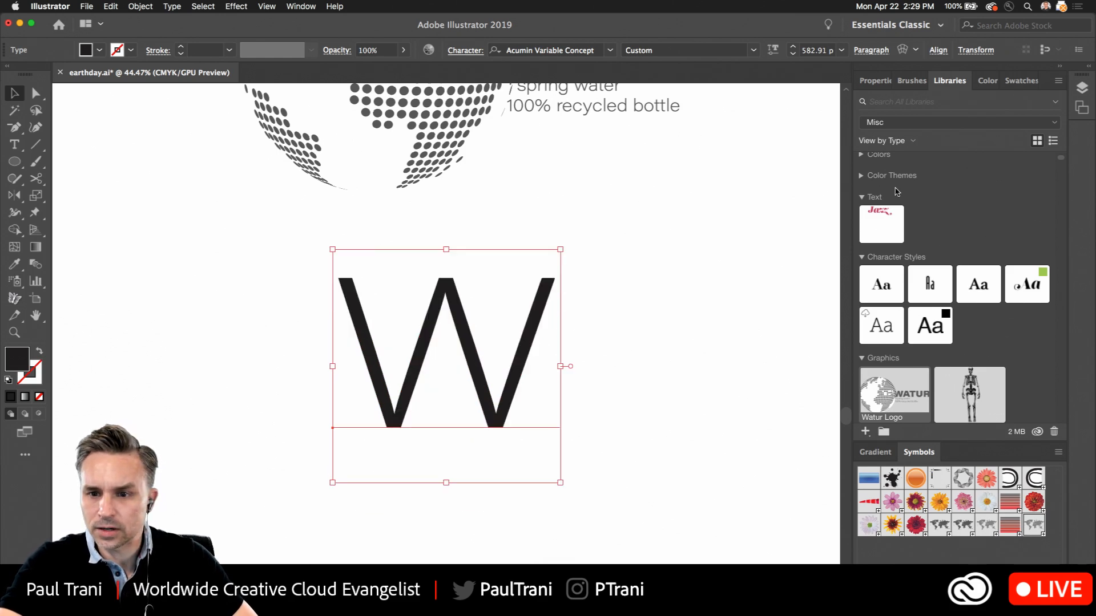
Raise the W's variable font weight to a very heavy style and shift the letter closer beneath the globe
left_click(878, 83)
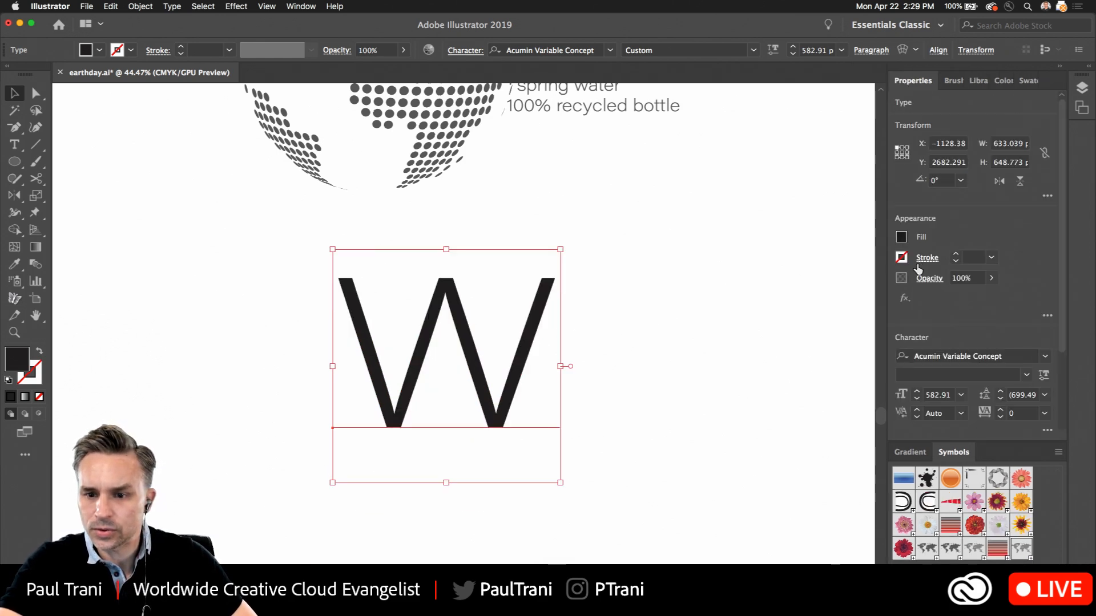
left_click(1044, 375)
left_click_drag(907, 416, 989, 424)
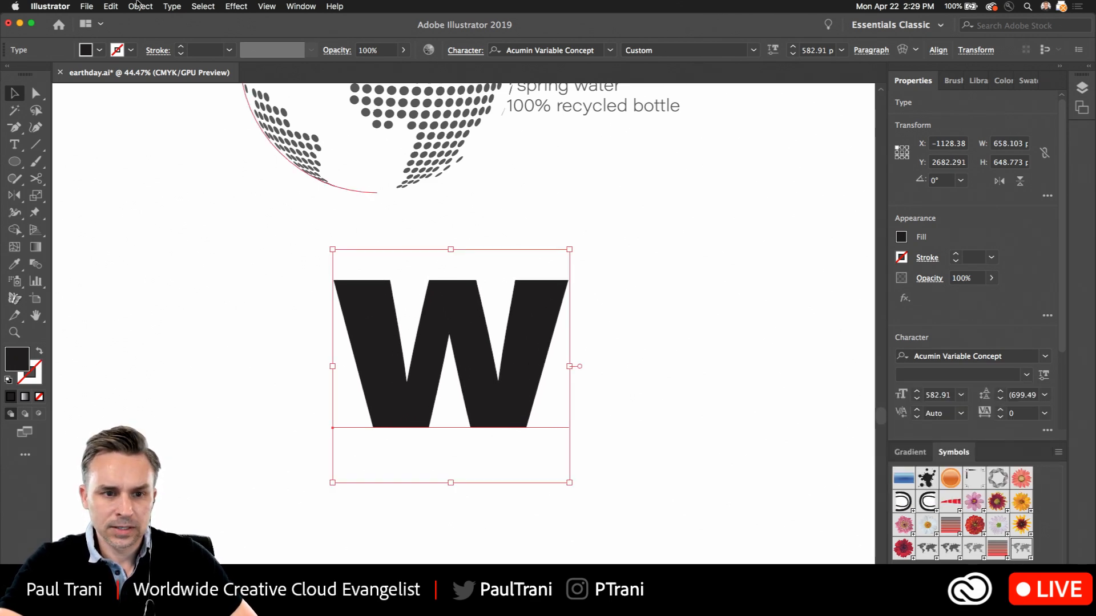
left_click_drag(390, 313, 347, 332)
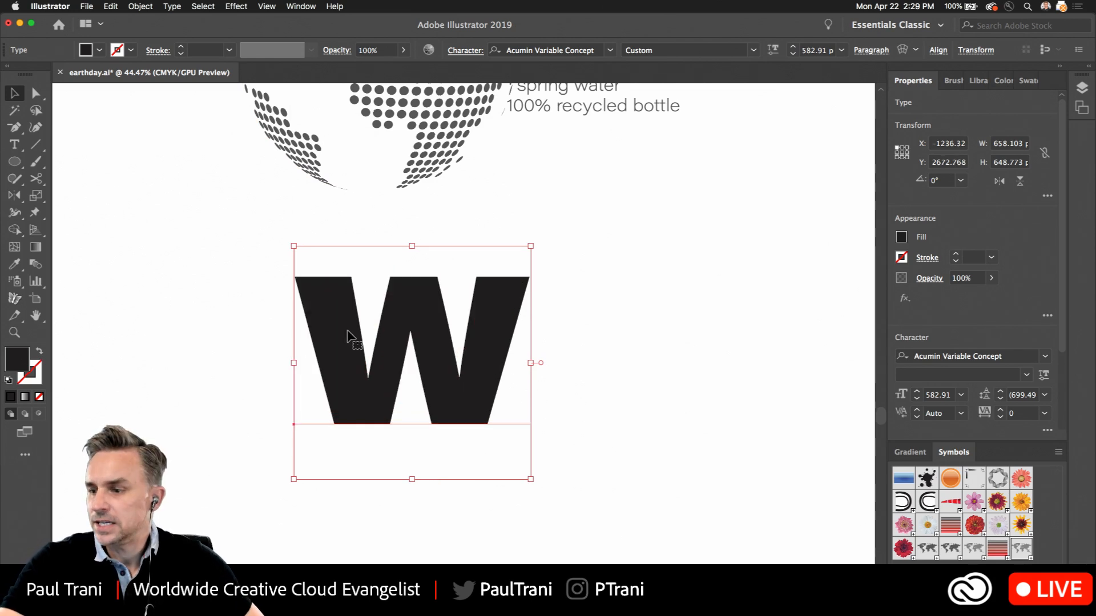
Apply a 3D Extrude & Bevel effect to the W with a depth of 364 pt, and fill it with bright blue
left_click(236, 6)
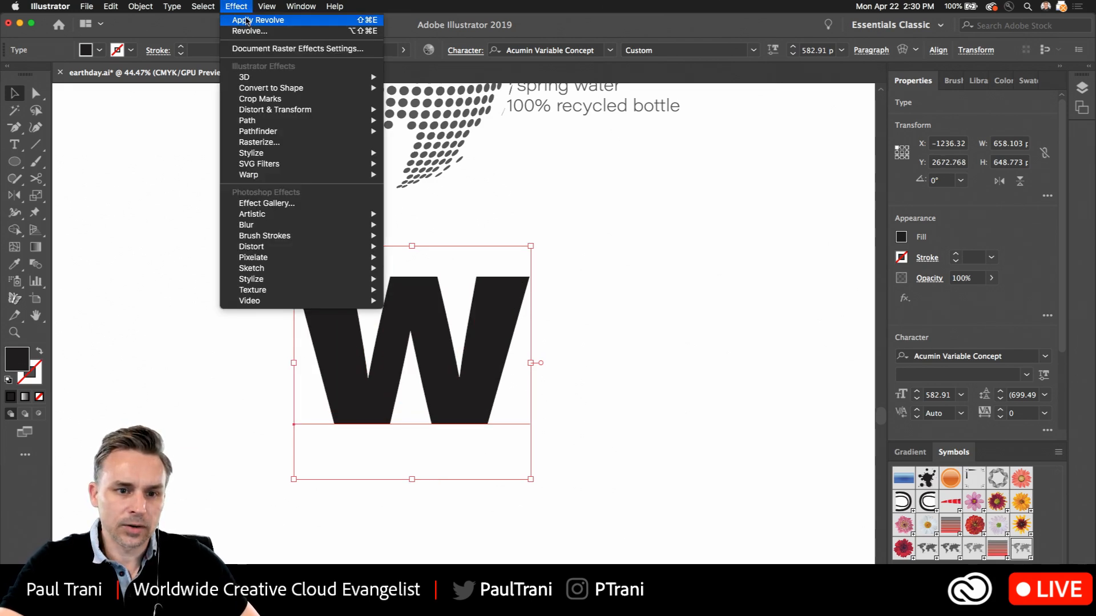
mouse_move(301, 79)
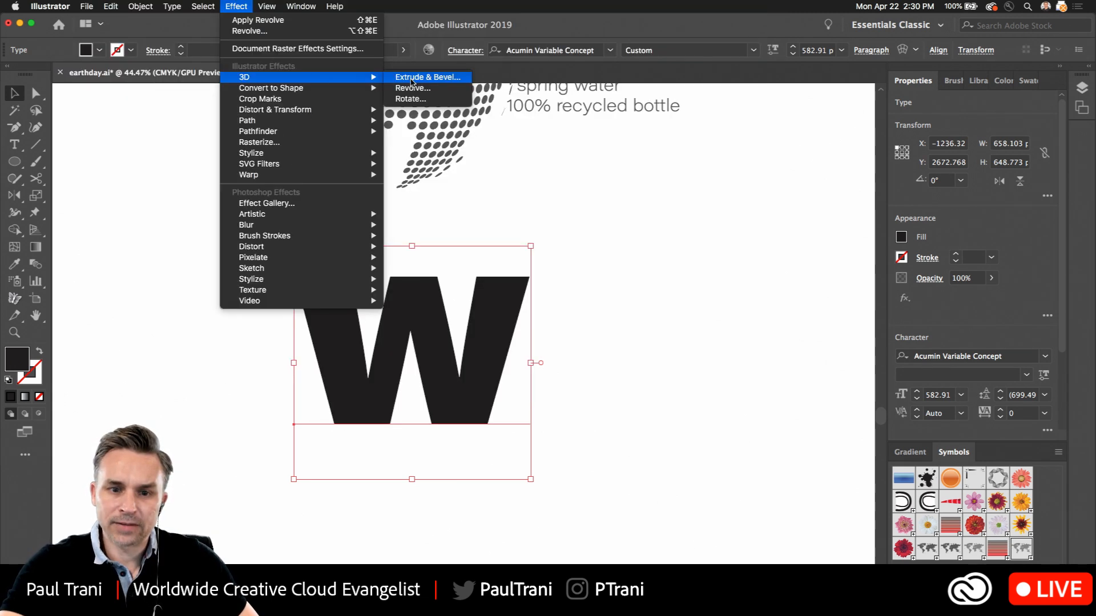
left_click(404, 82)
left_click_drag(700, 63, 752, 148)
left_click(614, 431)
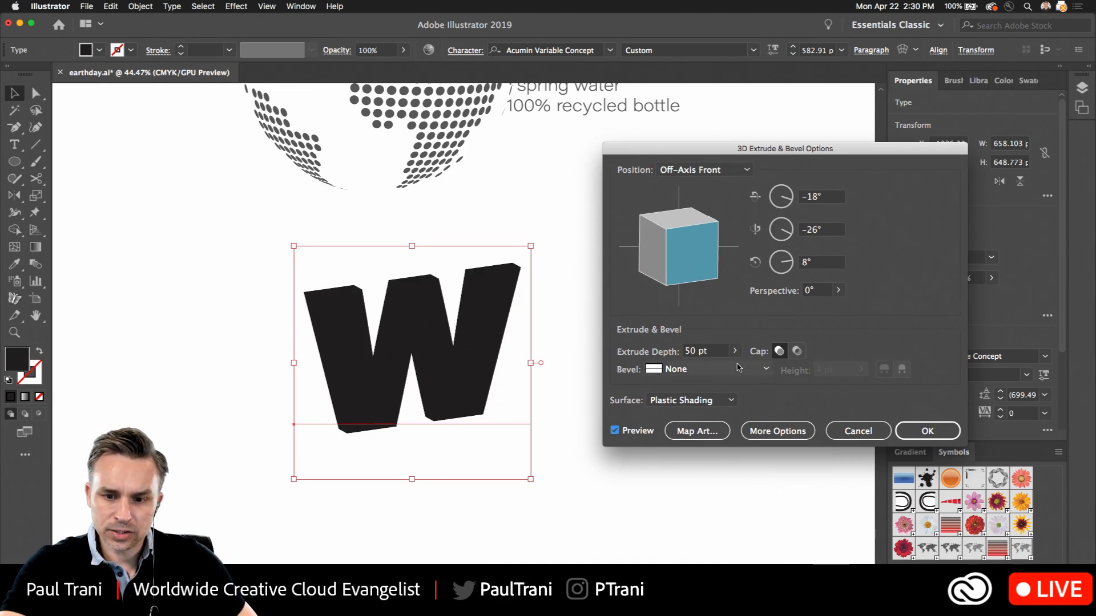
left_click(735, 351)
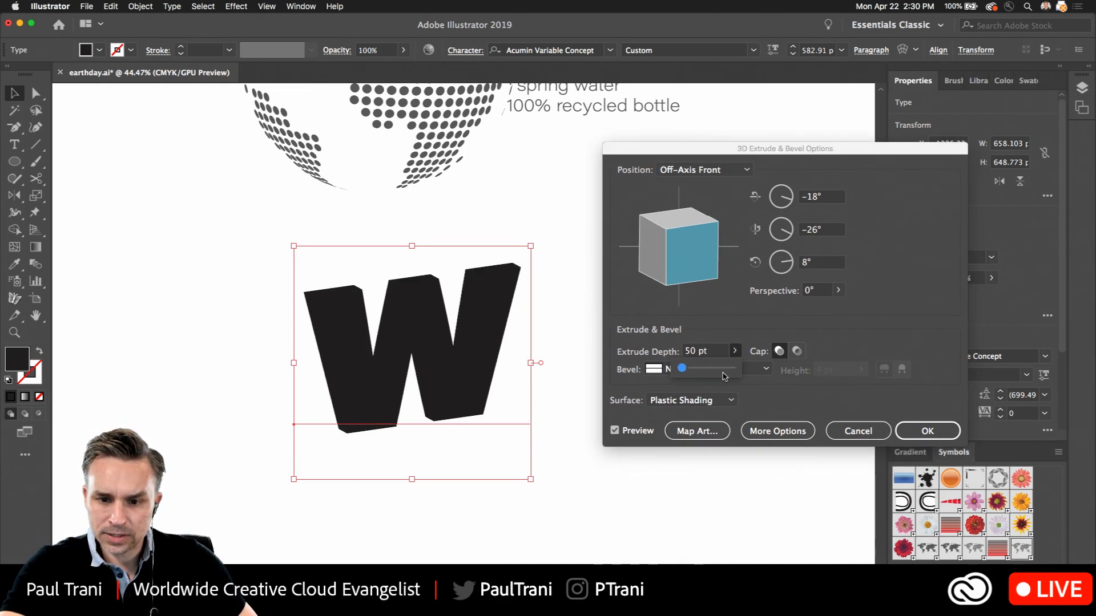
left_click(691, 371)
left_click(926, 433)
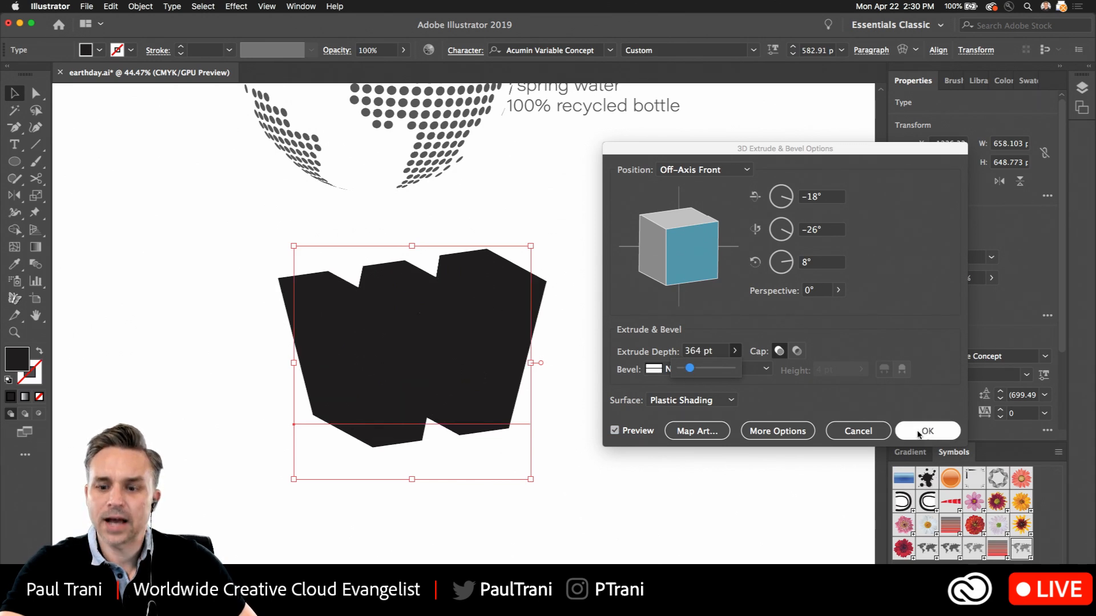
left_click(902, 238)
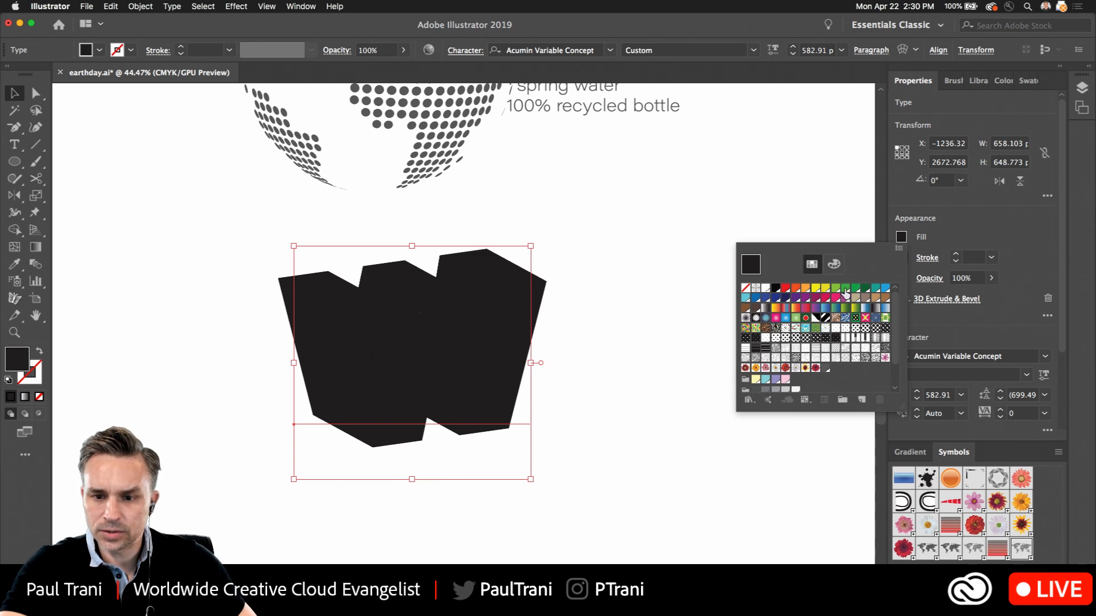
left_click(885, 289)
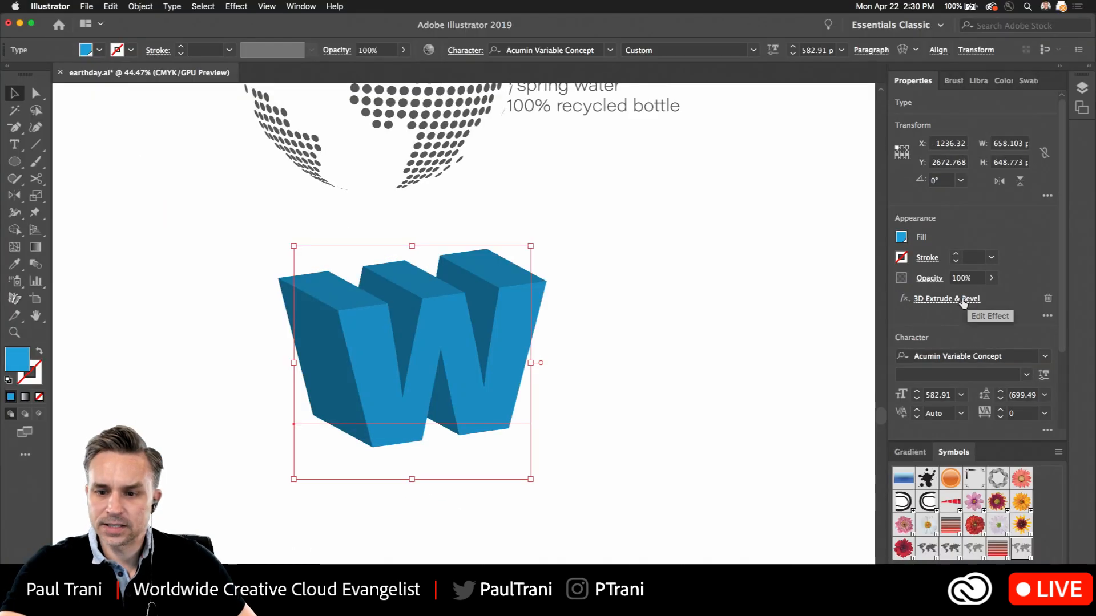
Edit the W's 3D Extrude & Bevel effect with the preview on, trying Off-Axis Top and settling on the Isometric Right position
left_click(964, 299)
left_click(615, 430)
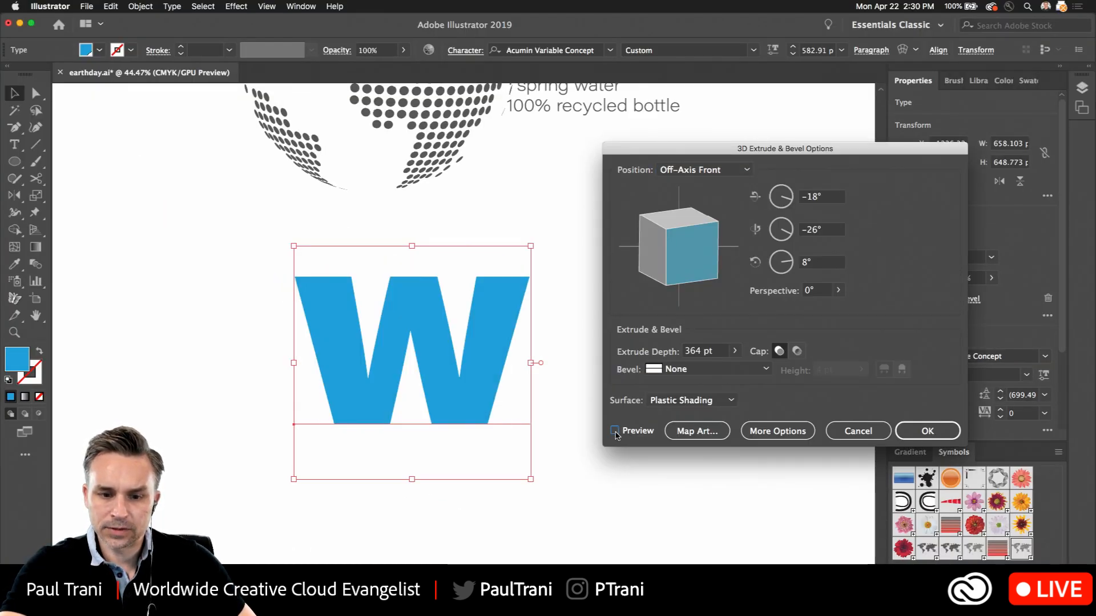
left_click(651, 169)
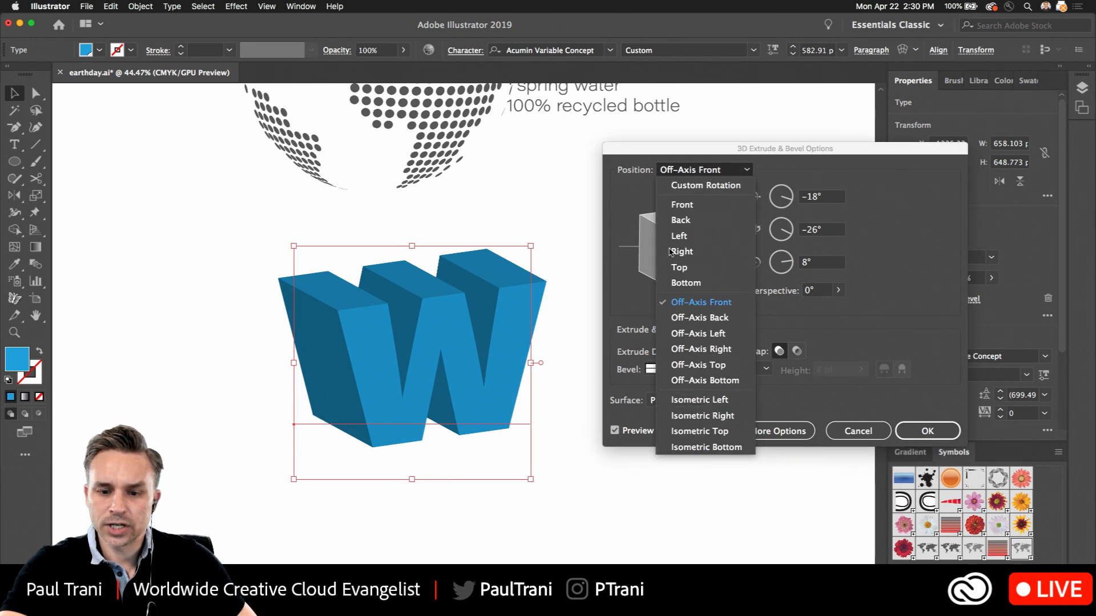
left_click(705, 365)
left_click(700, 170)
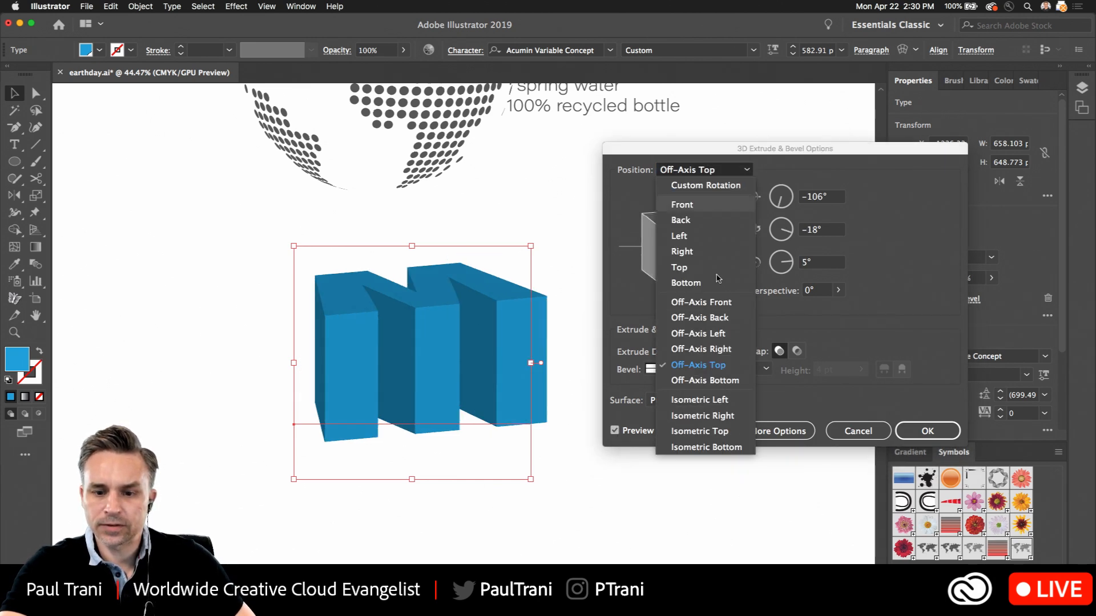
left_click(685, 415)
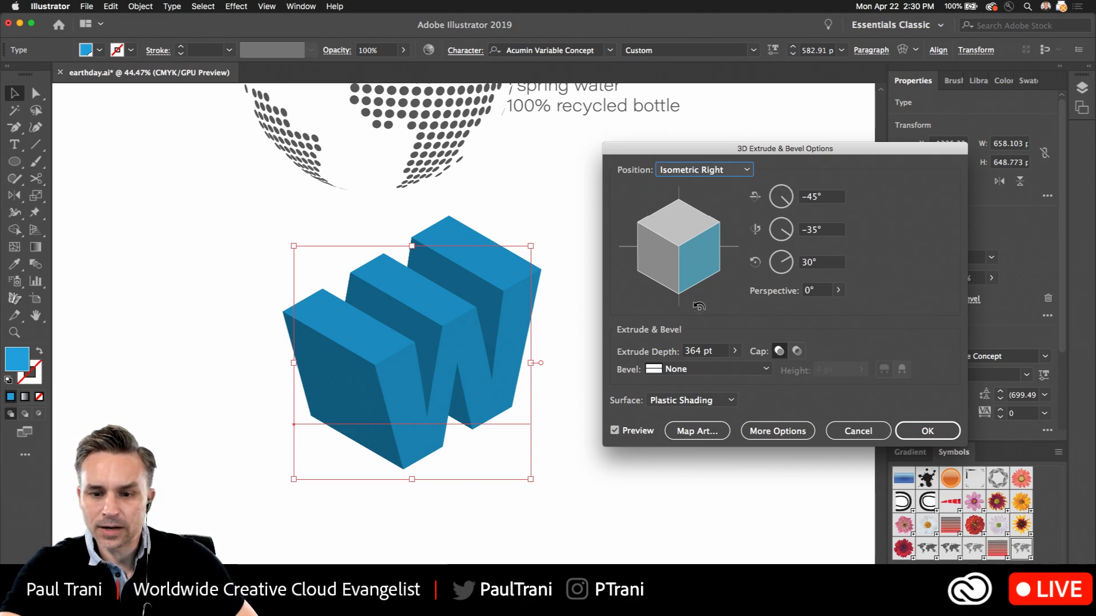
Open Map Art for the W and check the available symbols and its first two surfaces, returning to surface 1
left_click(696, 431)
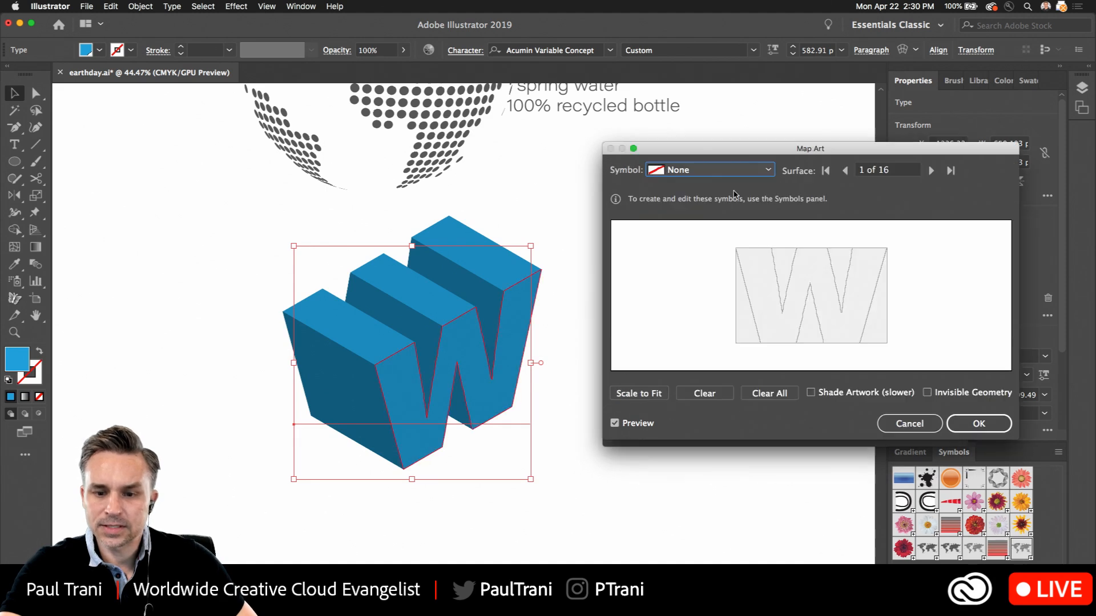
left_click(704, 172)
left_click(728, 160)
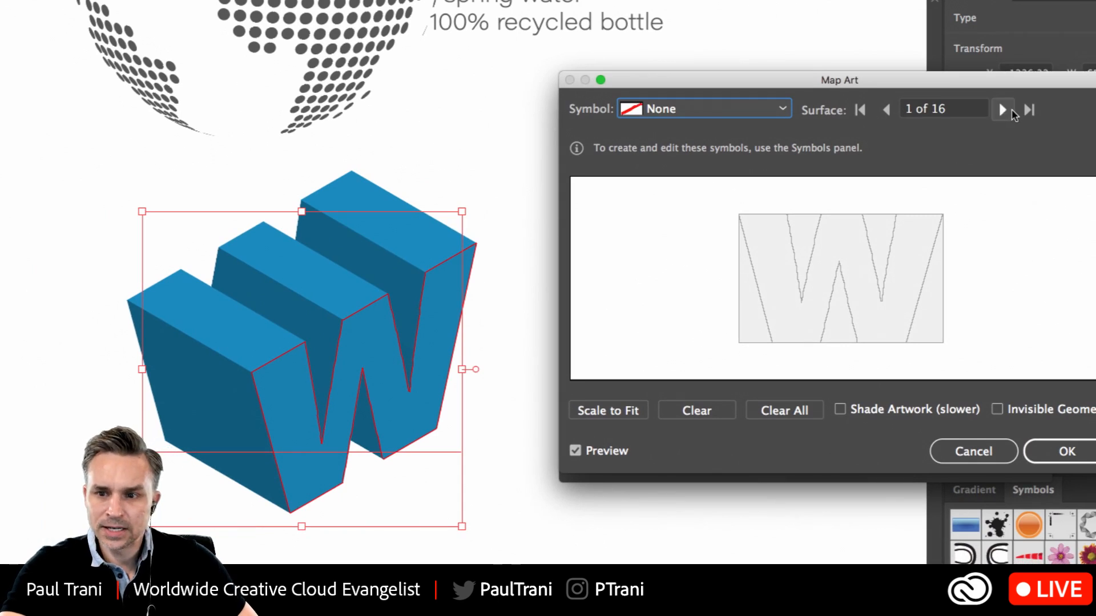
left_click(1005, 108)
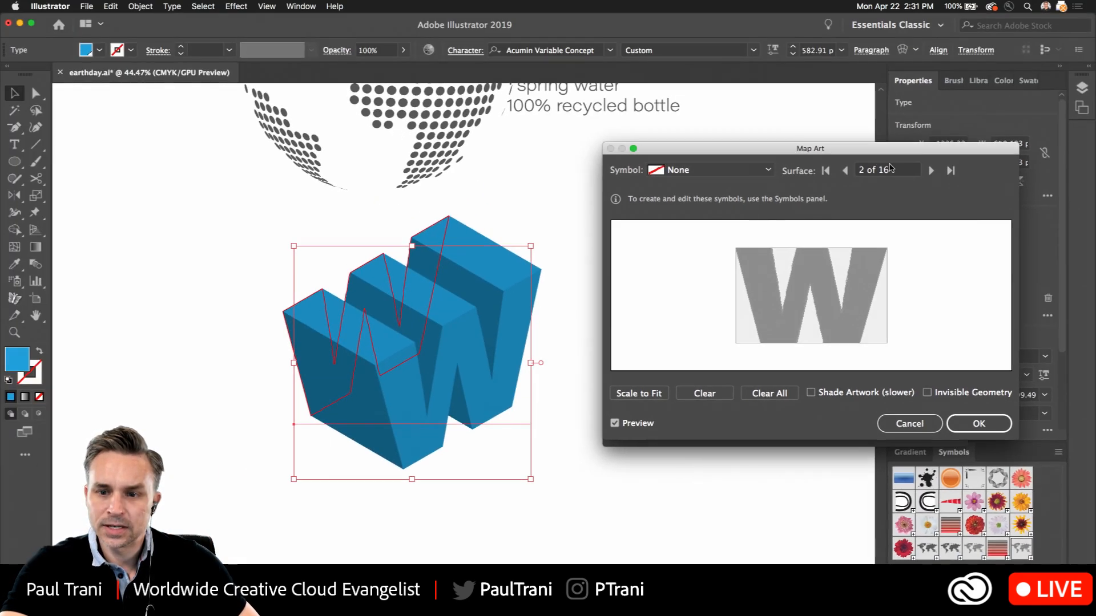
left_click(847, 173)
Try the landmass and New Symbol 13 world maps on the W's front face, and clear the mapping
left_click(683, 170)
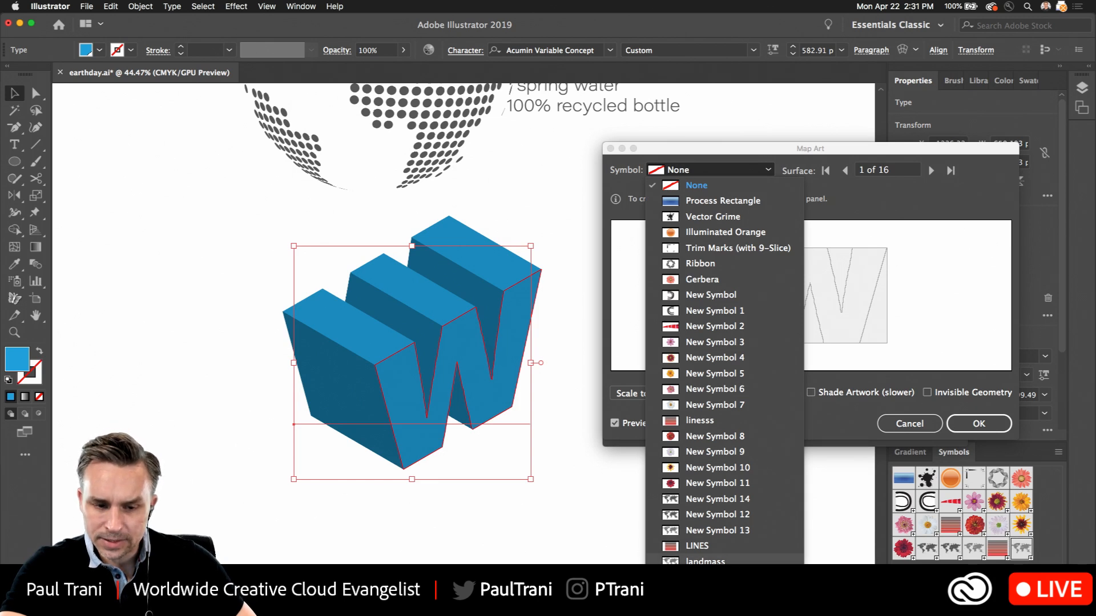
left_click(705, 560)
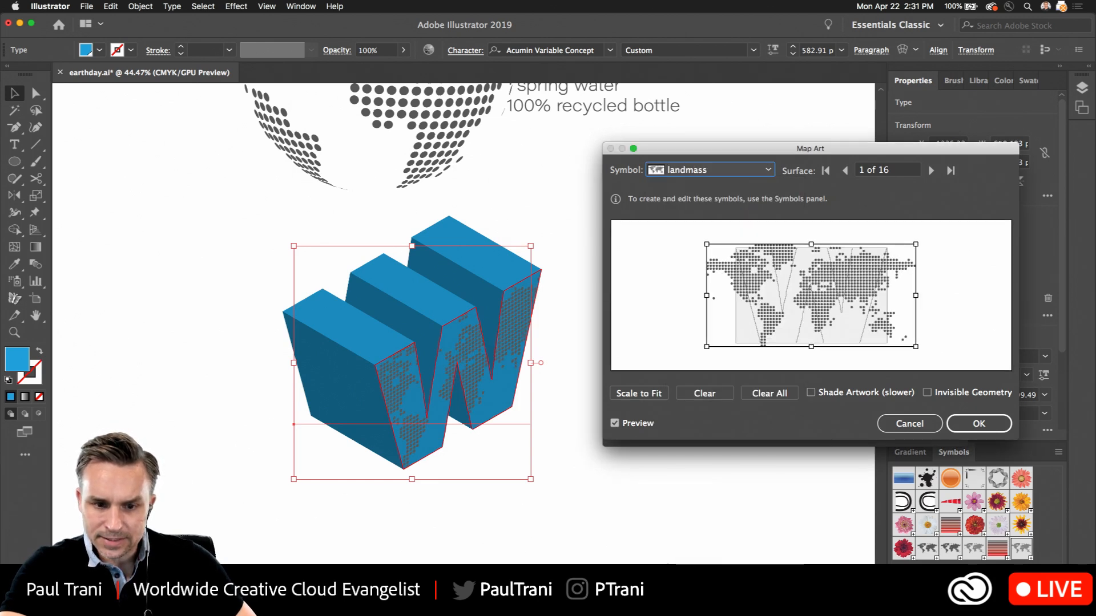
left_click(662, 171)
left_click(667, 535)
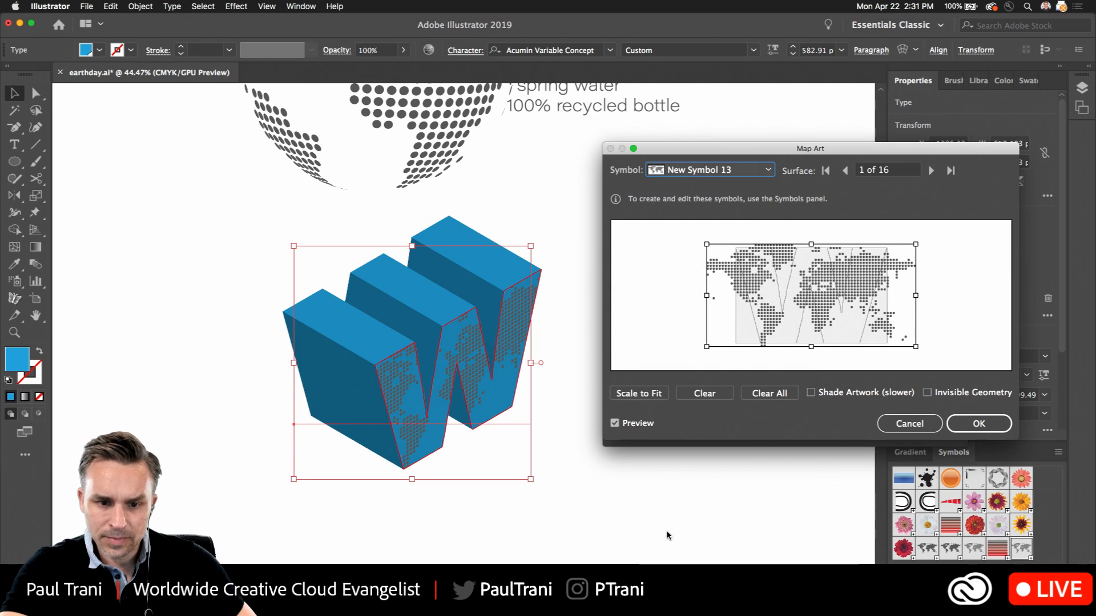
left_click(769, 393)
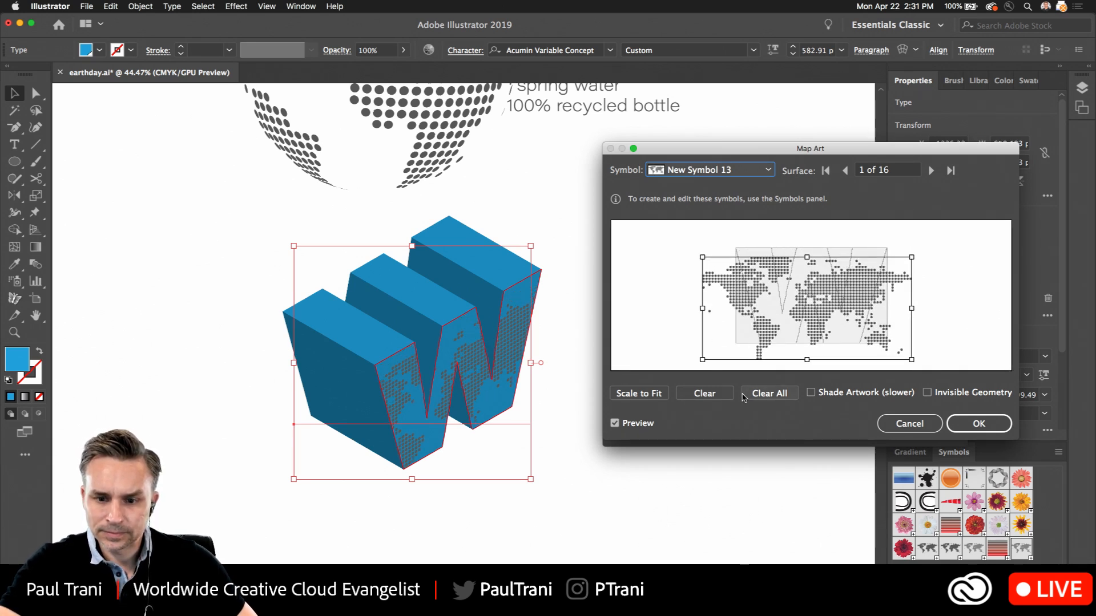
left_click(671, 171)
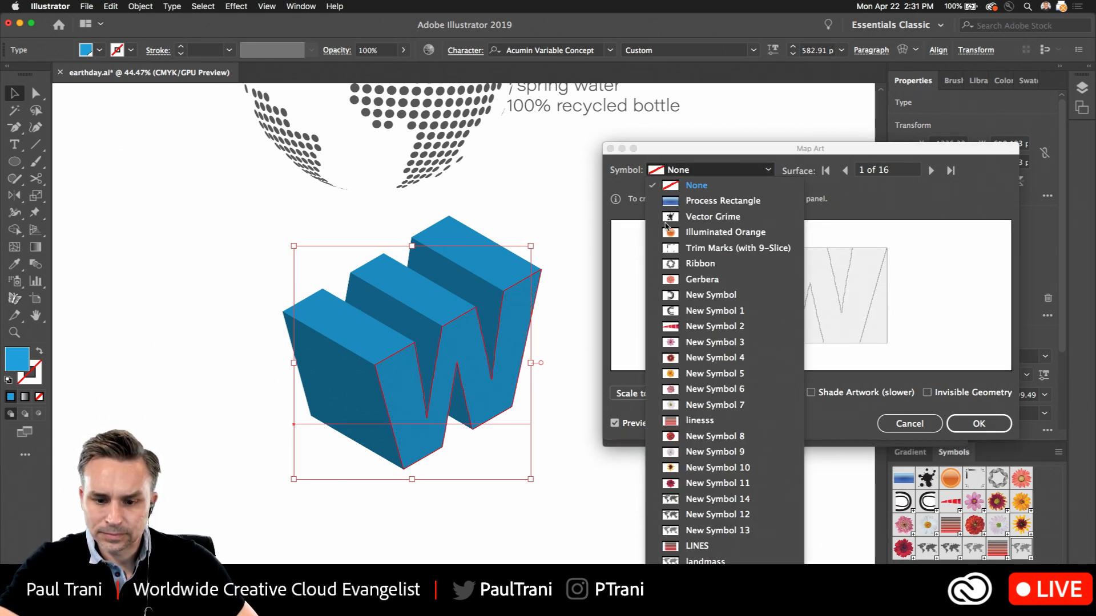
left_click(670, 537)
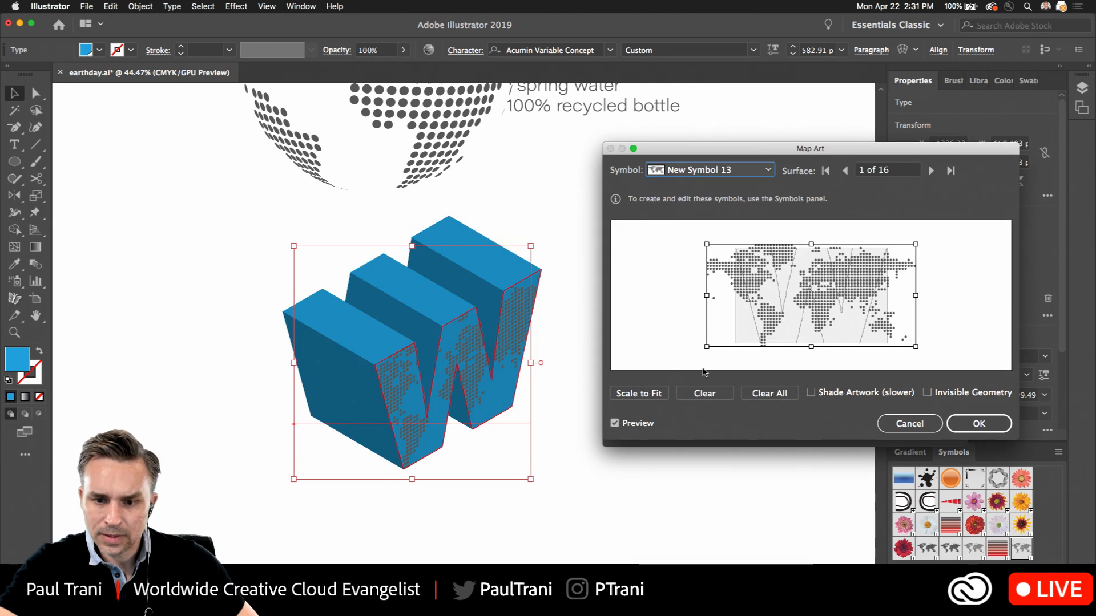
left_click(766, 394)
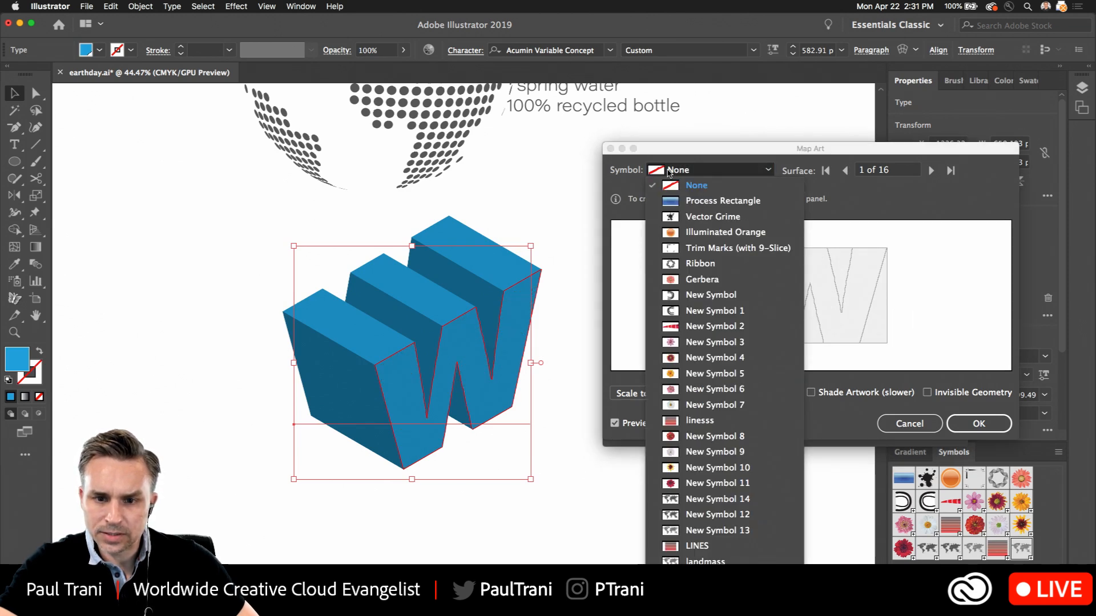
Map the solid world map, New Symbol 12, onto the W's front face and accept the mapping
left_click(665, 170)
left_click(687, 519)
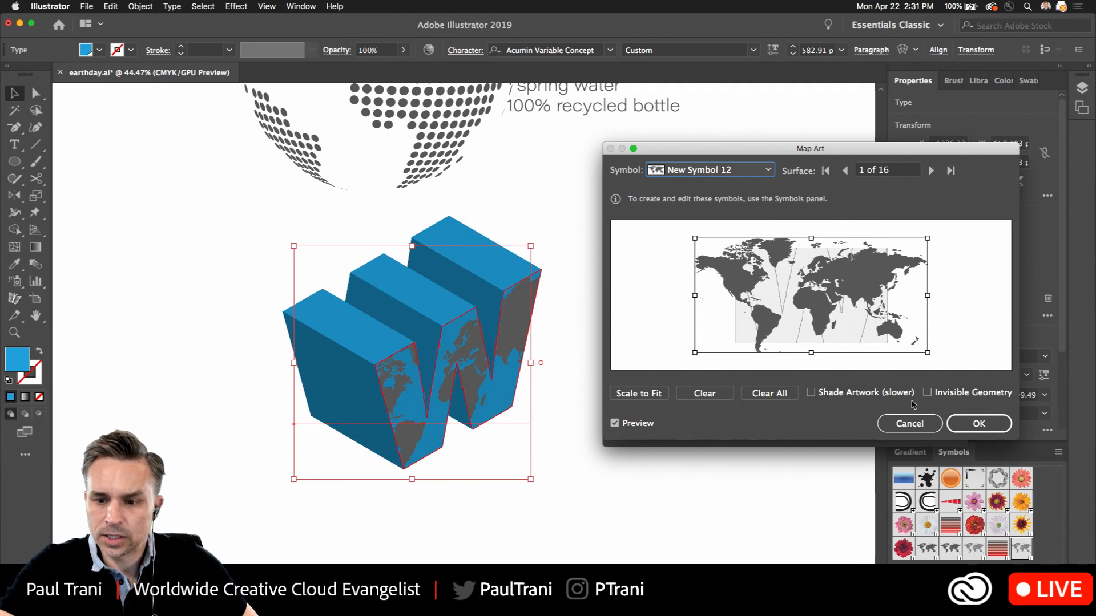
left_click(969, 425)
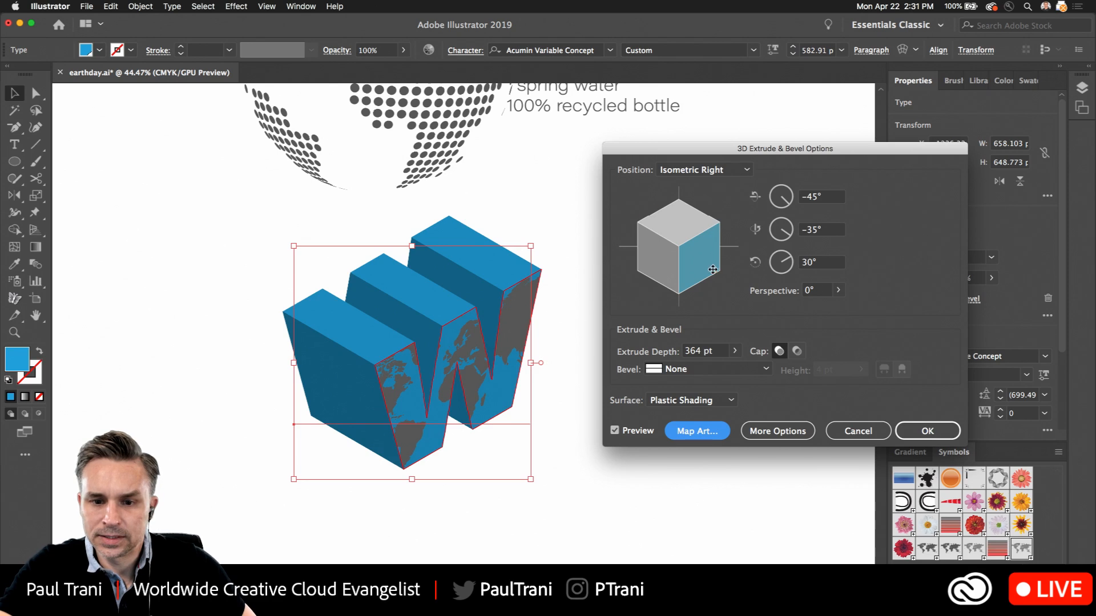
Reopen the W's art mapping, go to surface 9, the large outer side face, and assign New Symbol 12 to it
left_click(692, 433)
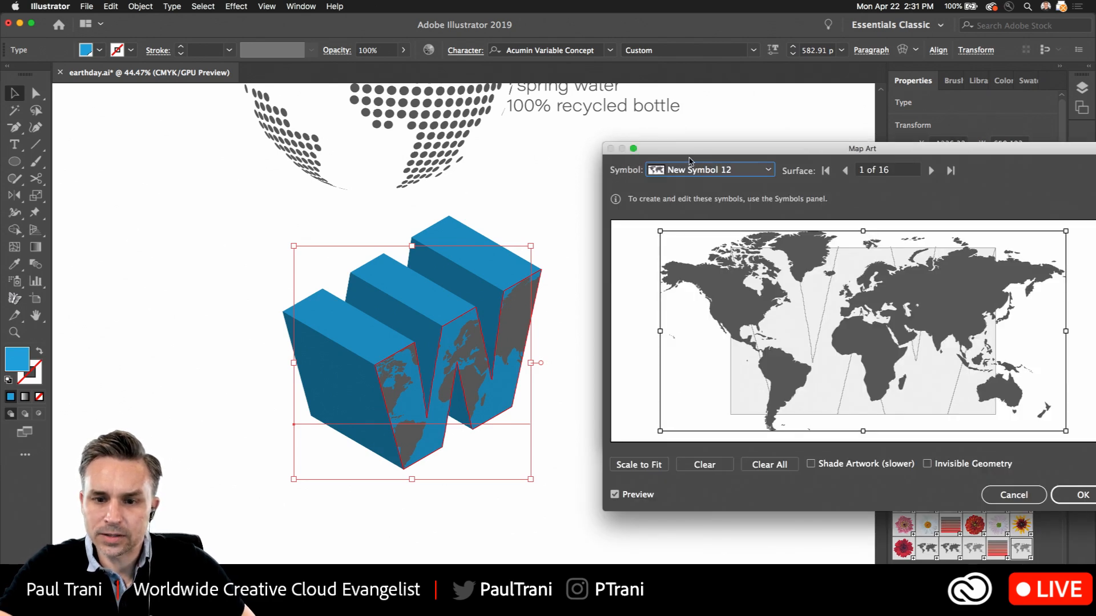
left_click(690, 169)
left_click(825, 171)
left_click(930, 172)
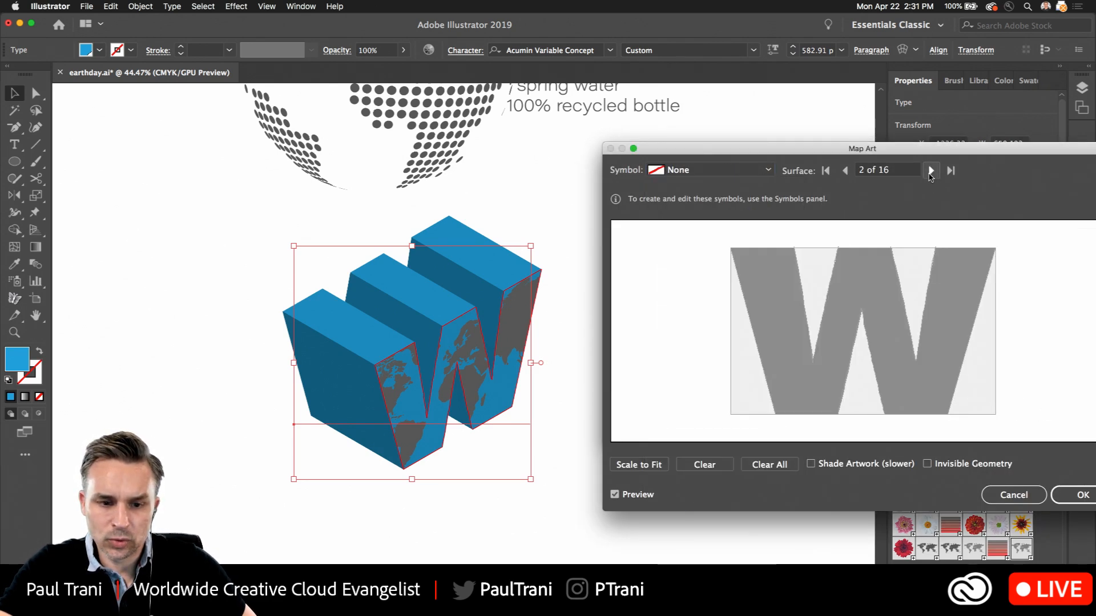
left_click(930, 171)
left_click(930, 171)
left_click(930, 171)
left_click(930, 171)
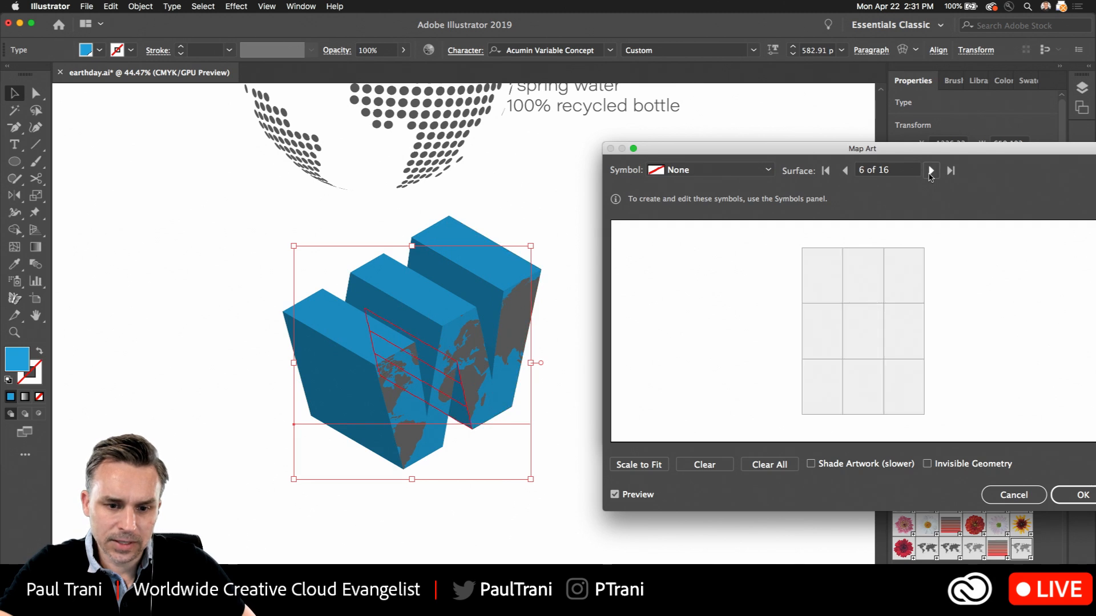
left_click(930, 171)
left_click(930, 171)
left_click(930, 171)
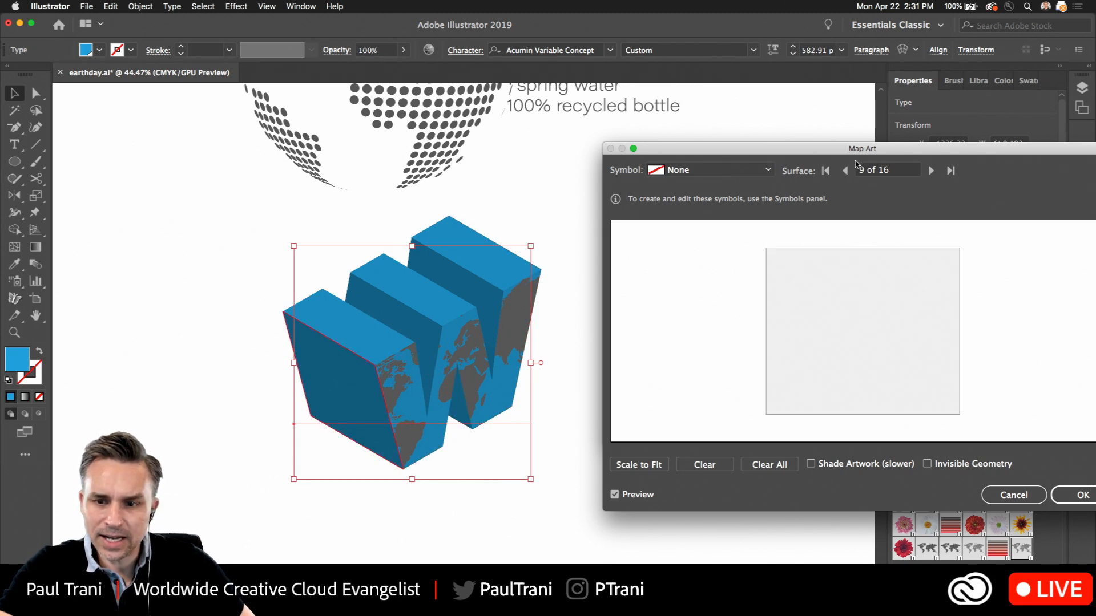
left_click(681, 170)
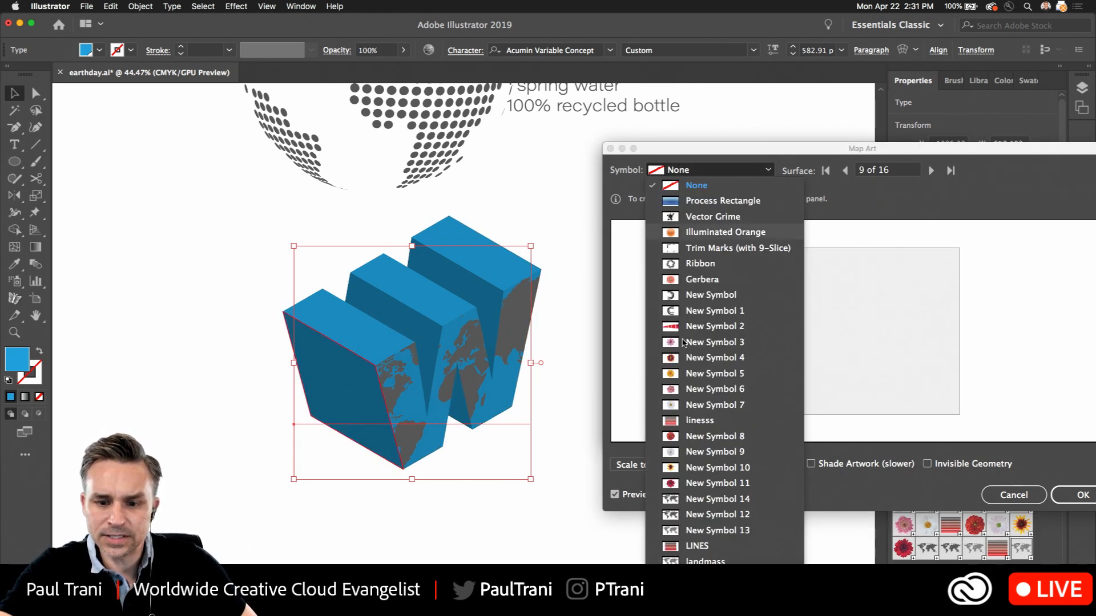
left_click(671, 516)
Rotate the world map diagonally on surface 9 and reposition it to cover most of the side face, keeping the W in view
left_click_drag(648, 294, 844, 299)
mouse_move(830, 221)
left_mouse_down()
mouse_move(889, 267)
mouse_move(817, 220)
left_mouse_up()
left_click_drag(880, 287, 788, 321)
left_click_drag(726, 244, 820, 408)
left_click_drag(588, 130, 315, 1)
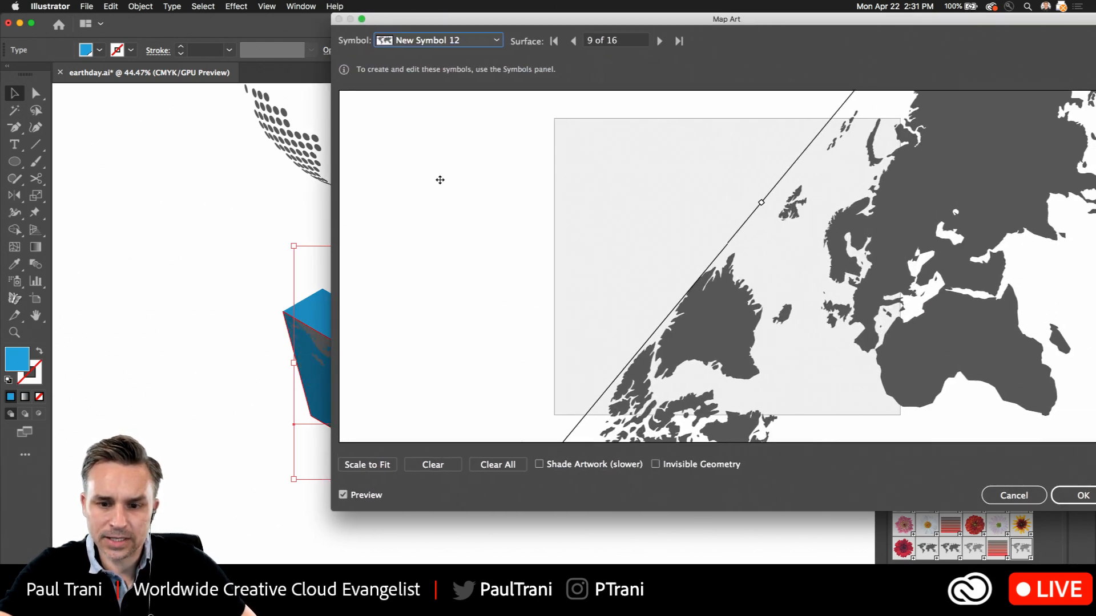
left_click_drag(755, 187, 610, 265)
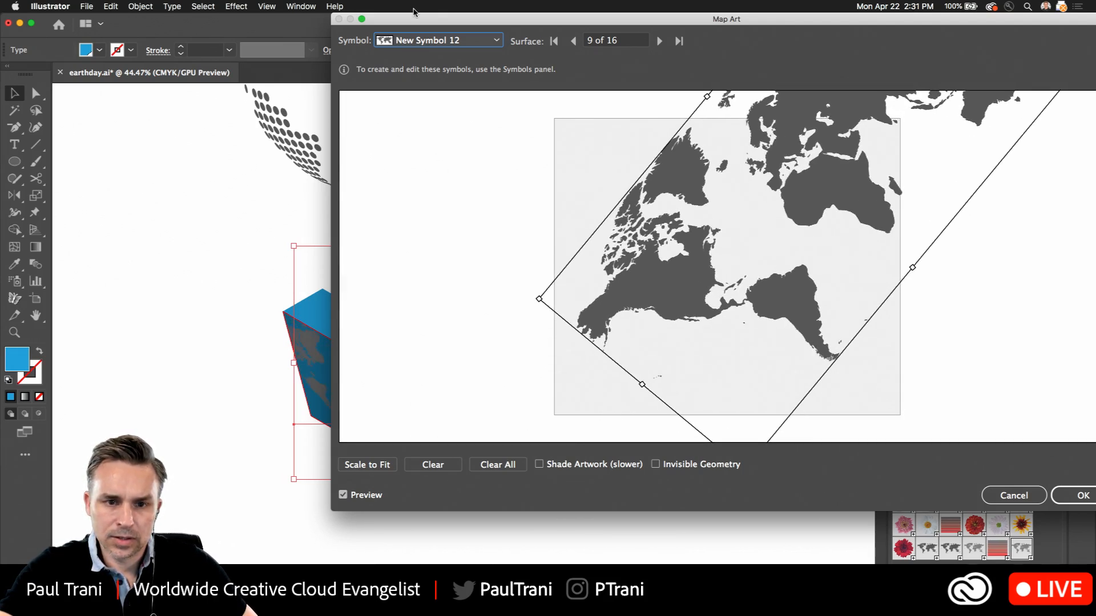
left_click_drag(335, 12, 563, 83)
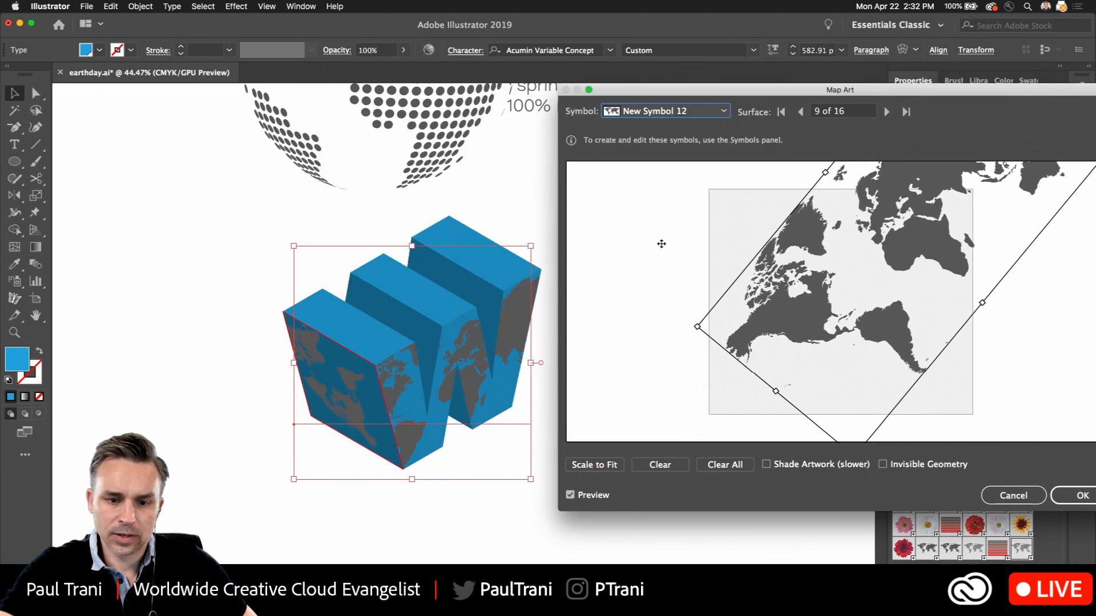
Shrink the side face's map, rotate it upright, shift it to meet the front face's map, and apply the effect
left_click_drag(698, 327, 790, 301)
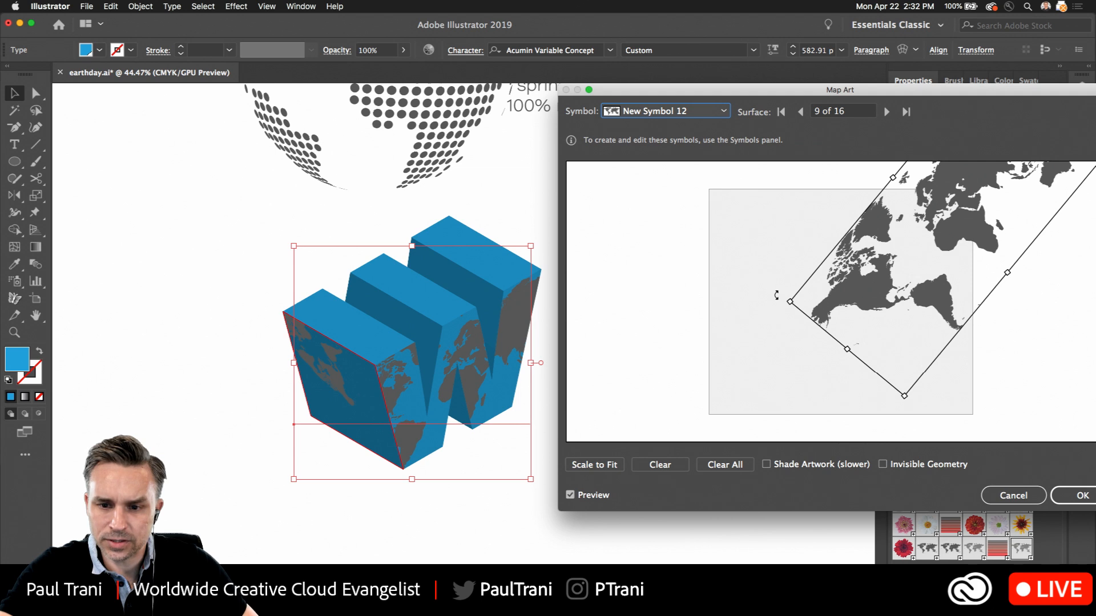
left_click_drag(785, 298, 772, 245)
left_click_drag(847, 264, 987, 191)
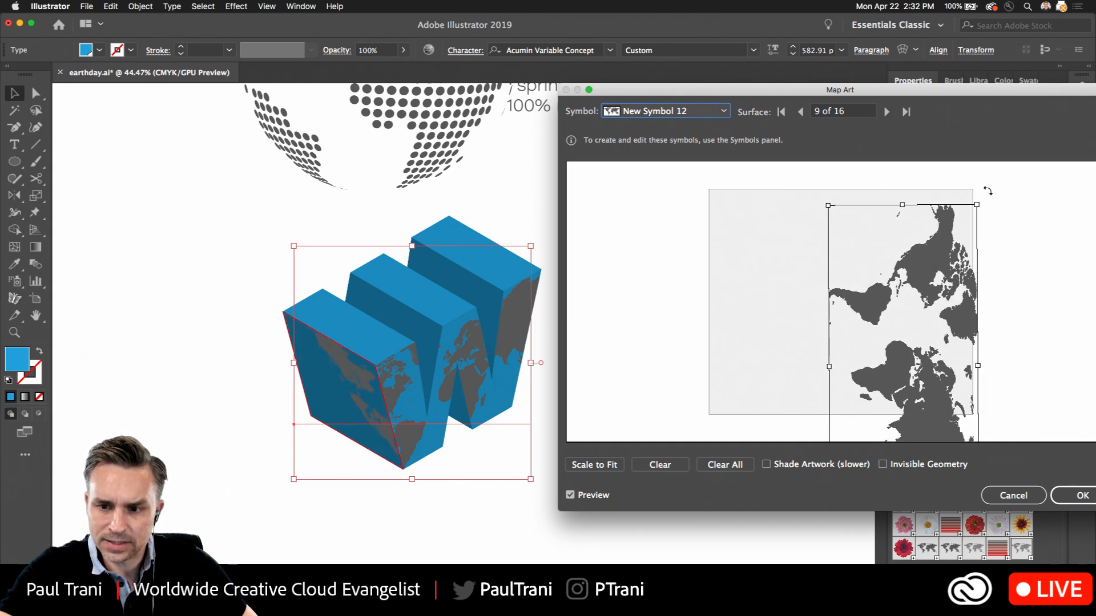
left_click_drag(923, 252, 869, 400)
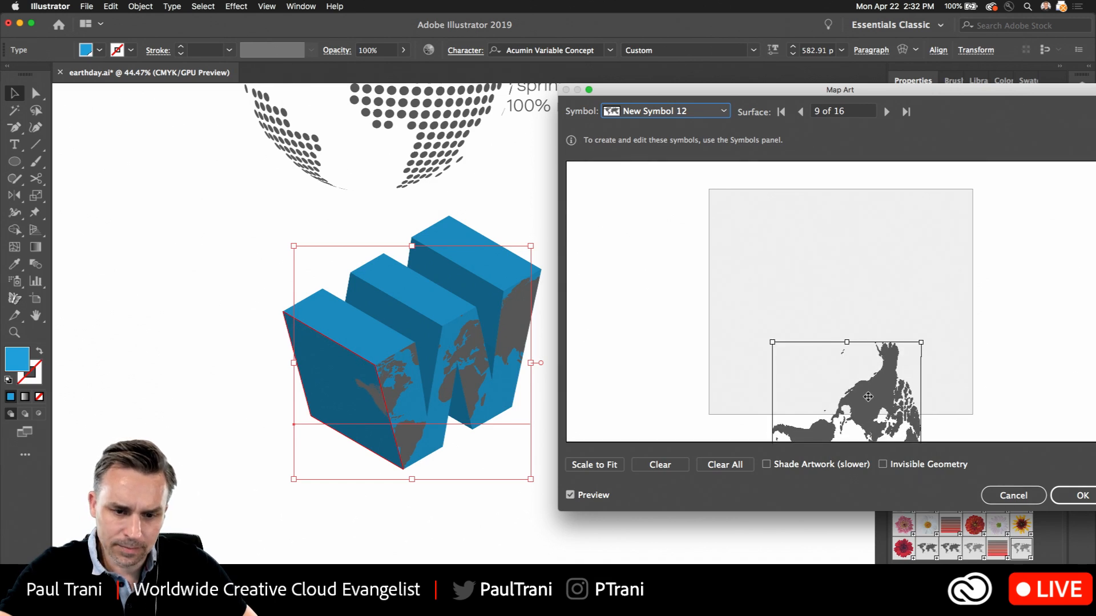
left_click(1080, 496)
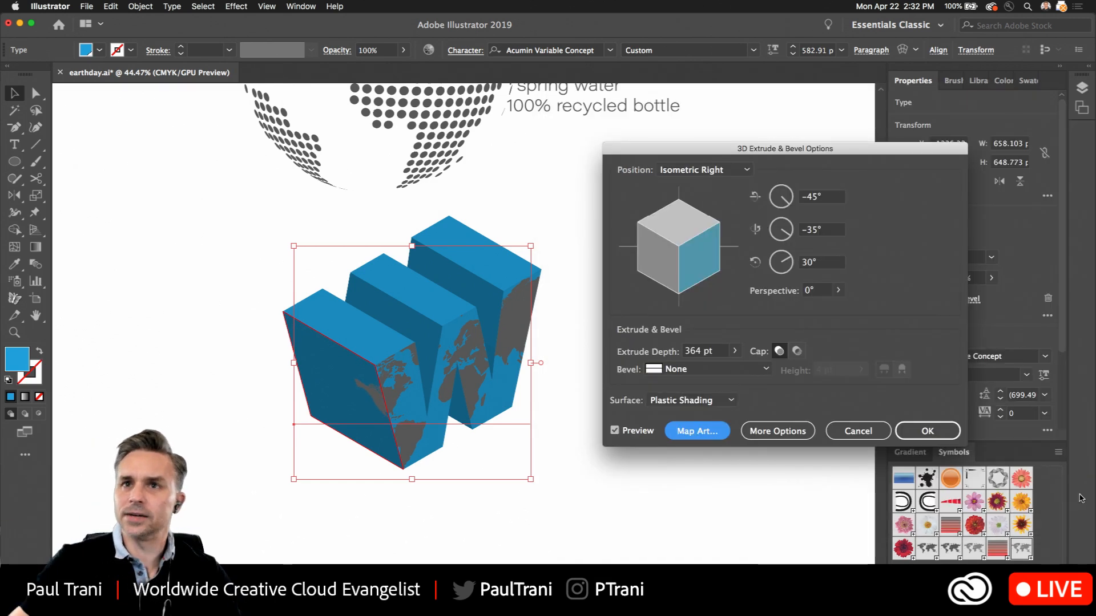
left_click(927, 431)
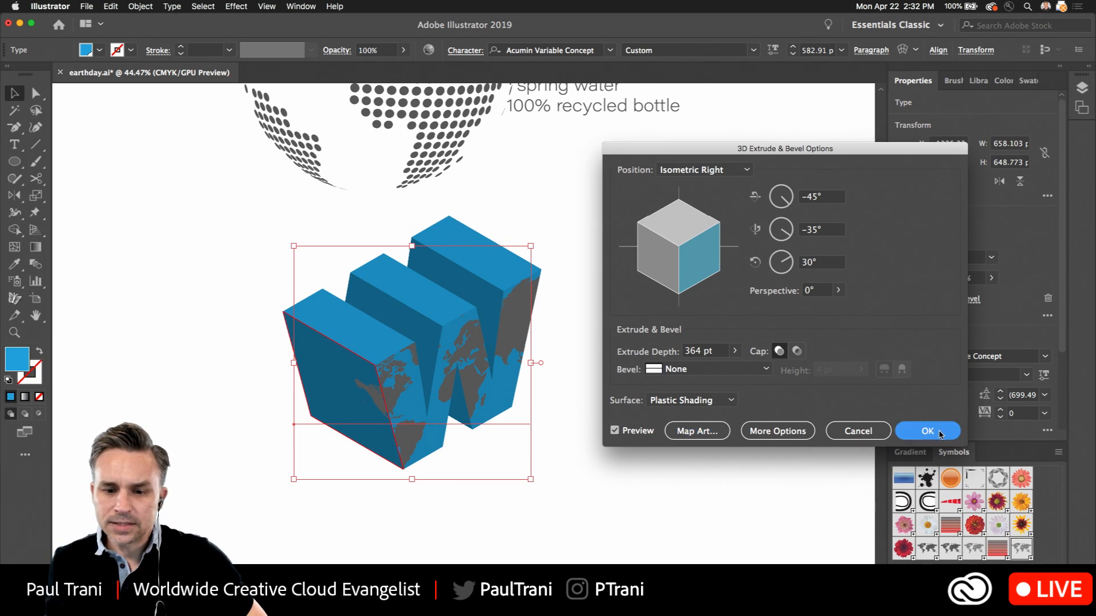
left_click(176, 275)
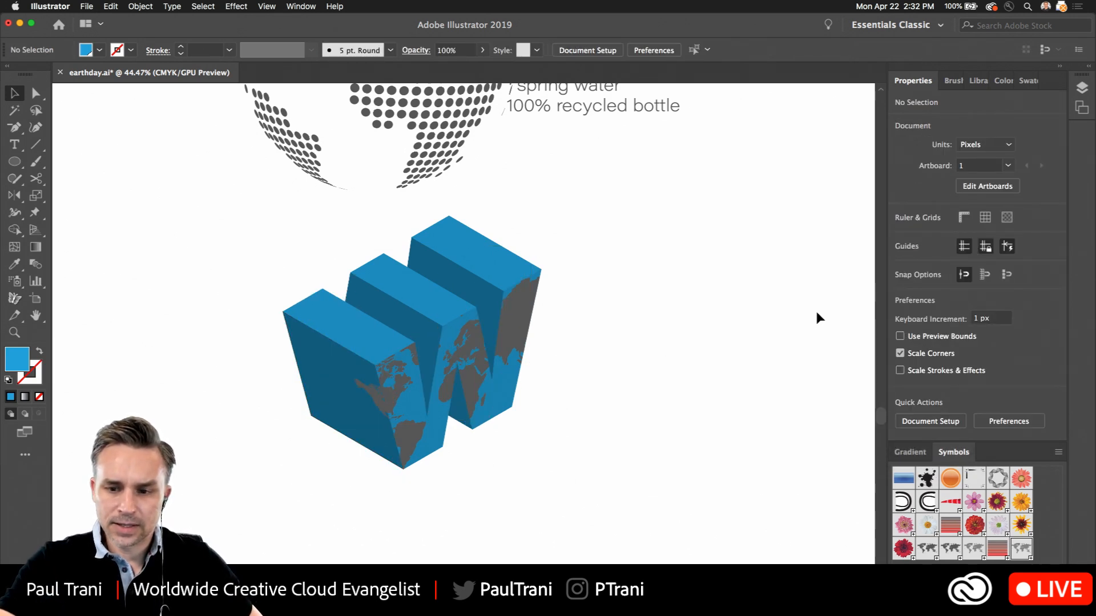
Reopen the W's 3D Extrude & Bevel settings and rotate it to about -17°, -42° and 0° around its three axes
left_click(321, 346)
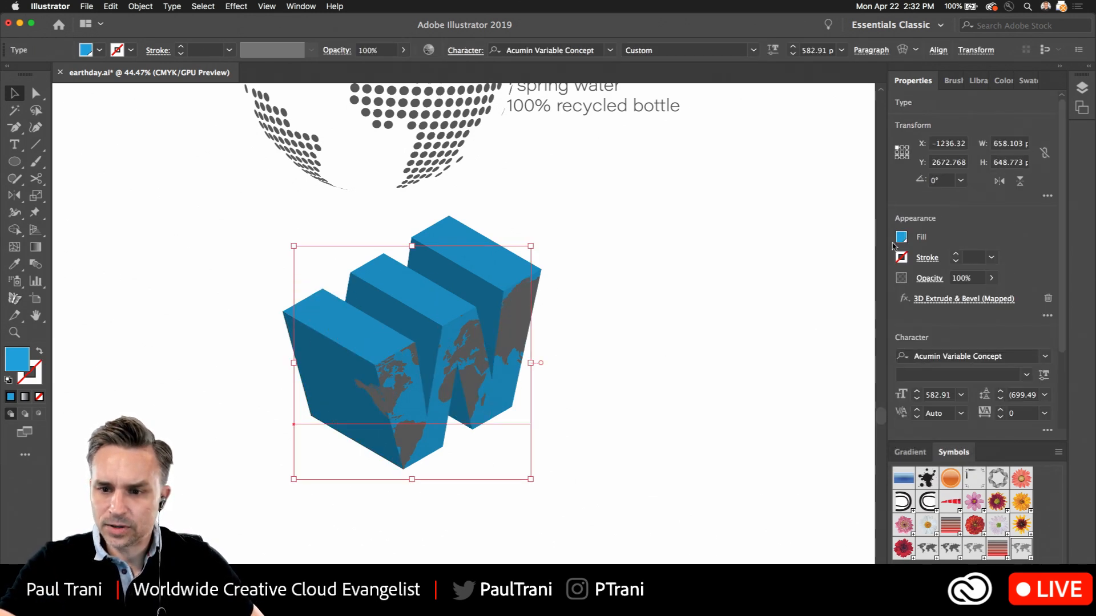
left_click(948, 299)
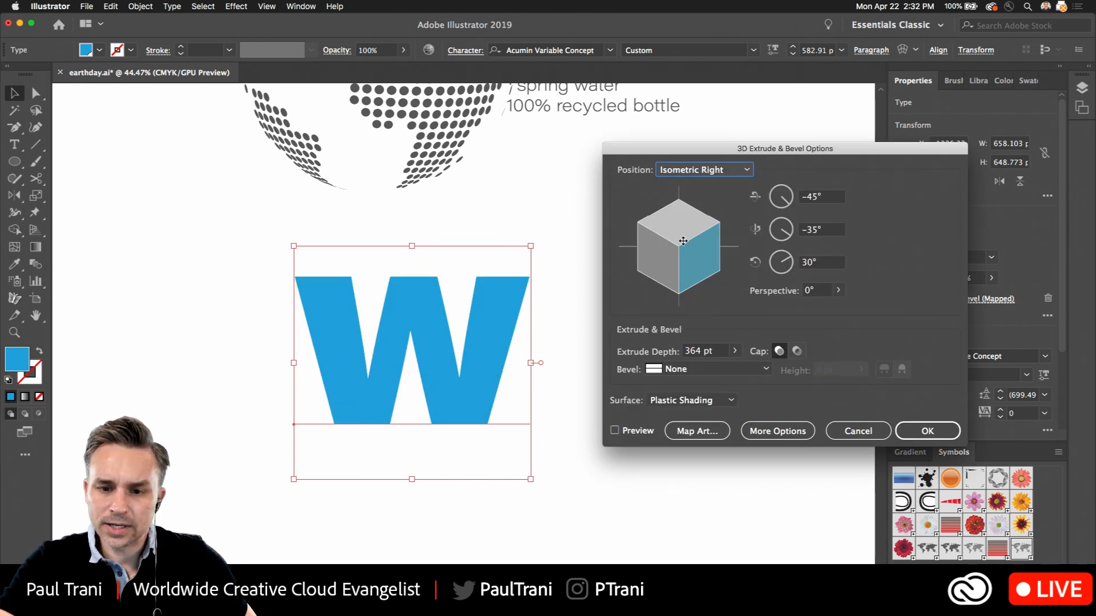
left_click(678, 263)
mouse_move(678, 255)
left_mouse_down()
mouse_move(667, 262)
mouse_move(670, 247)
left_mouse_up()
left_click(774, 260)
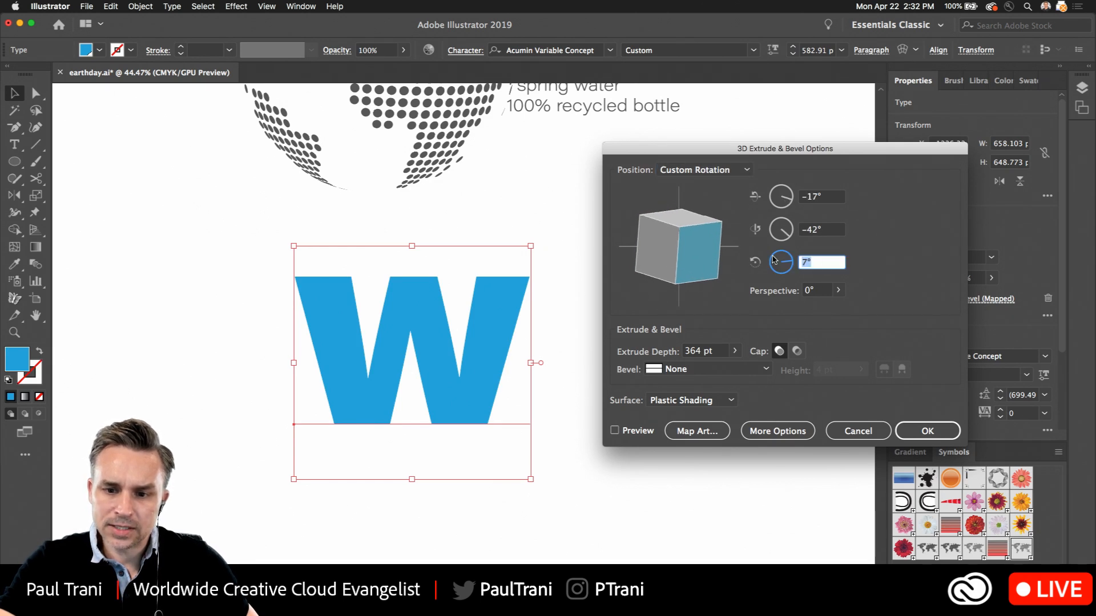
type("0")
key("Tab")
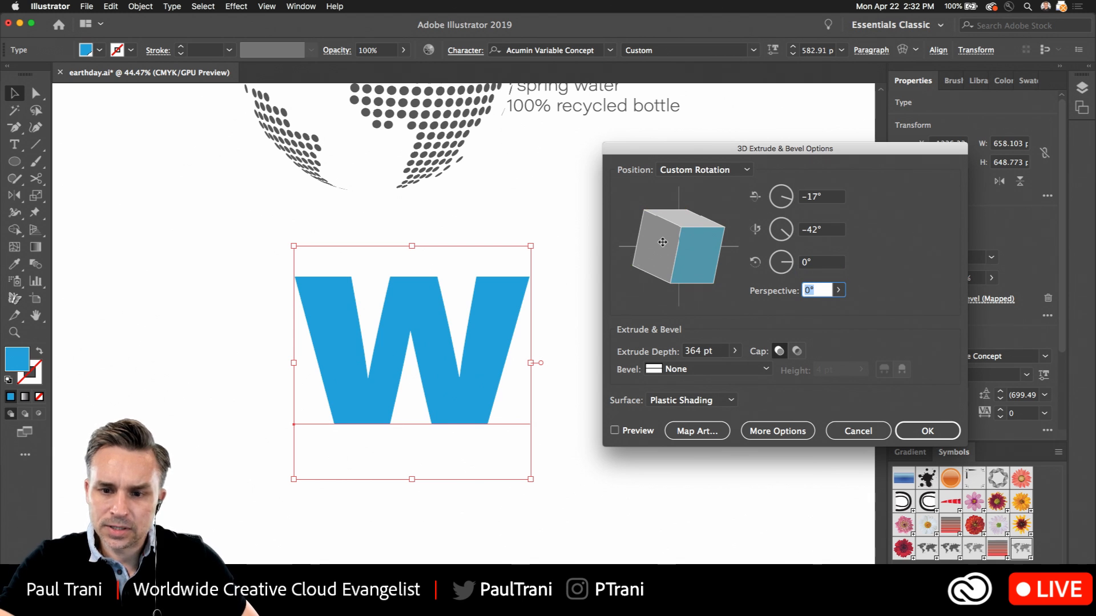
Preview the W, adjust its custom rotation to about -22°, -45° and 16°, and apply the effect
left_click_drag(632, 254, 638, 269)
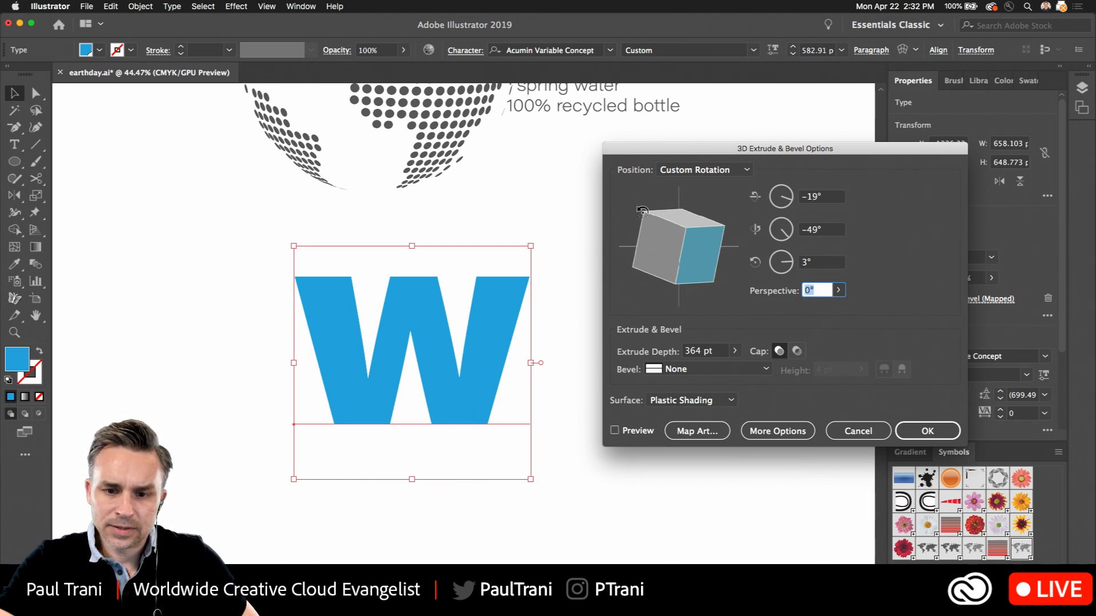
left_click(614, 431)
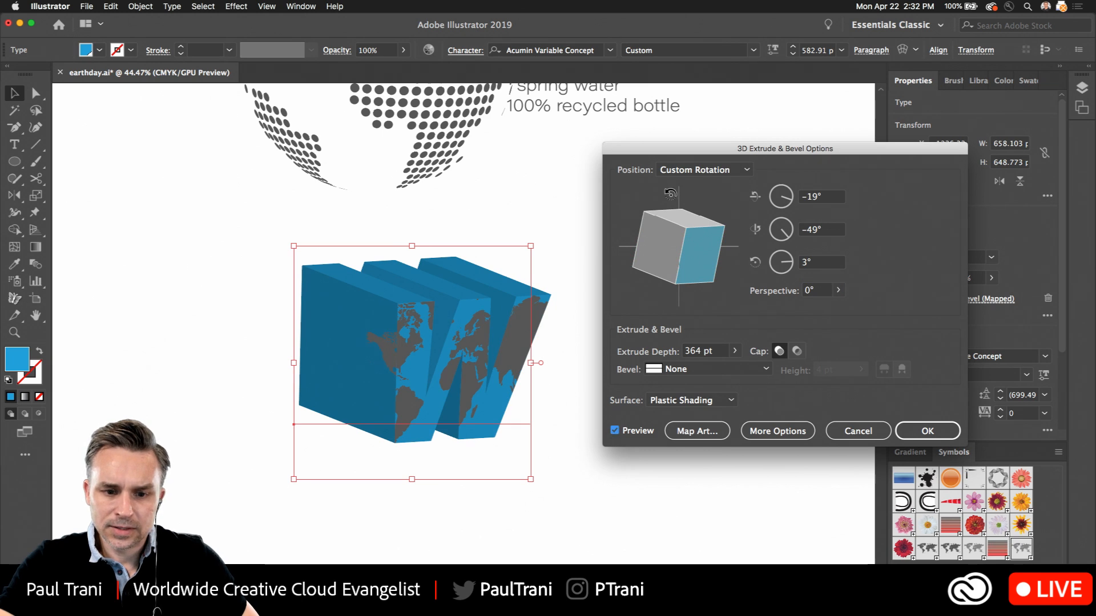
left_click_drag(702, 216, 684, 216)
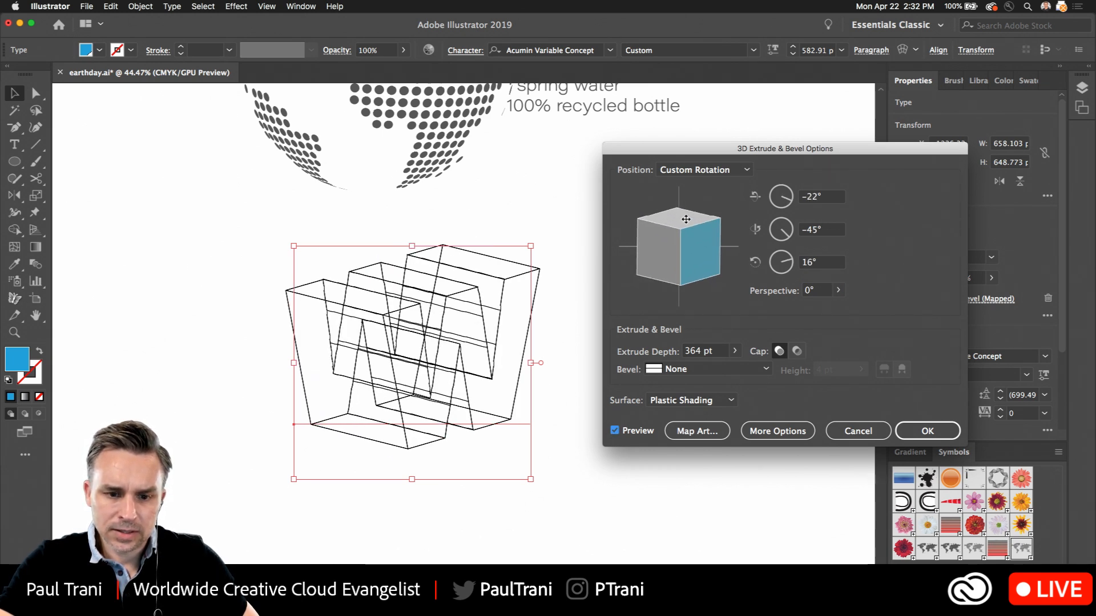
left_click(902, 426)
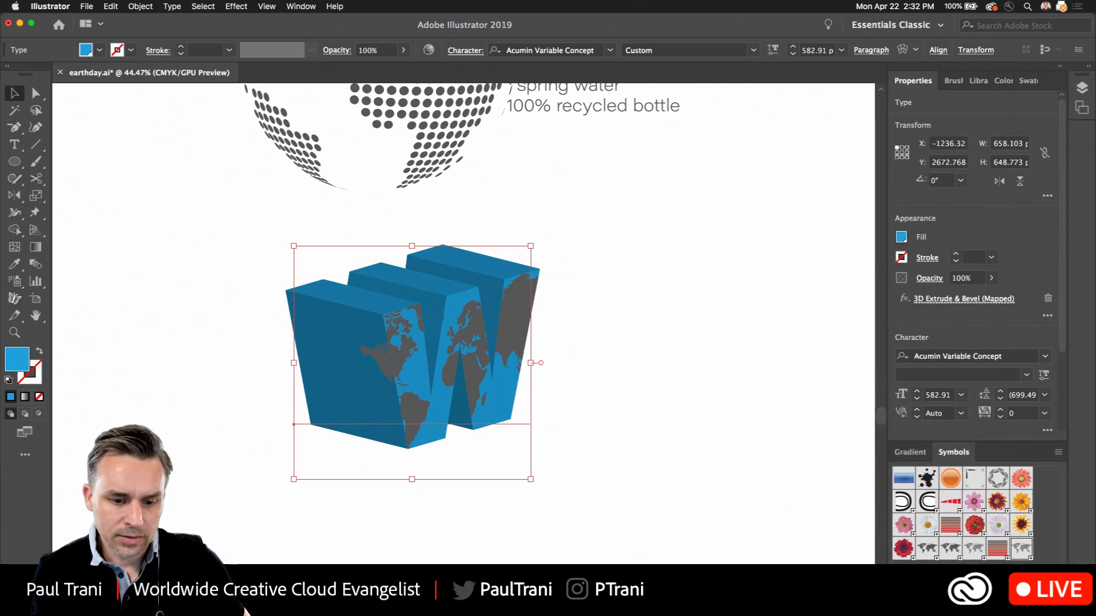
Switch to Adobe Dimension and examine the Can Material on the beverage can with condensation
left_click(375, 593)
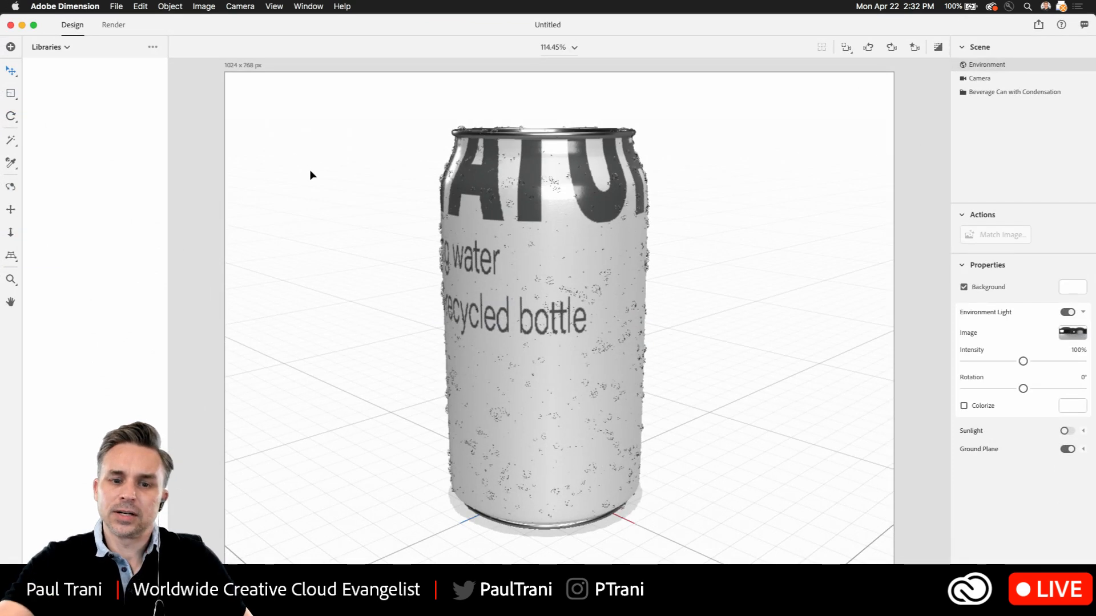
left_click(513, 213)
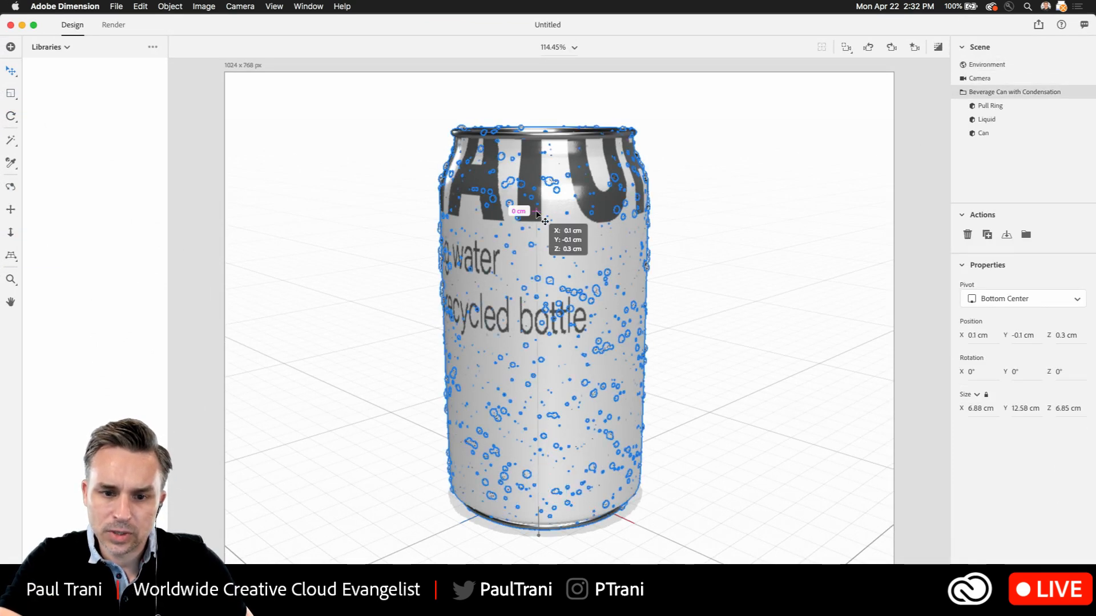
double_click(539, 214)
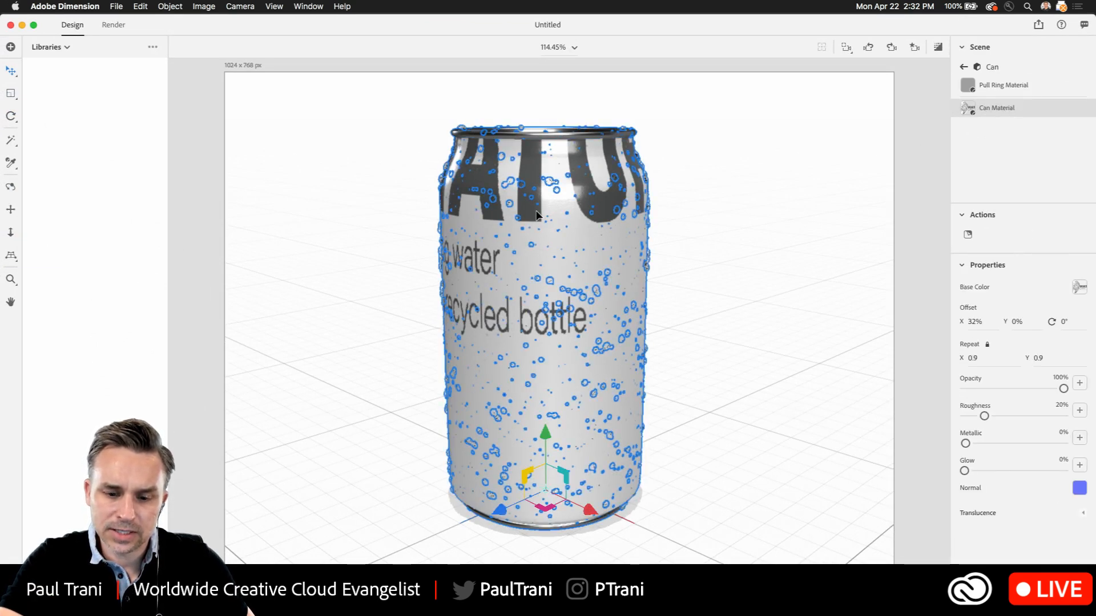
double_click(538, 216)
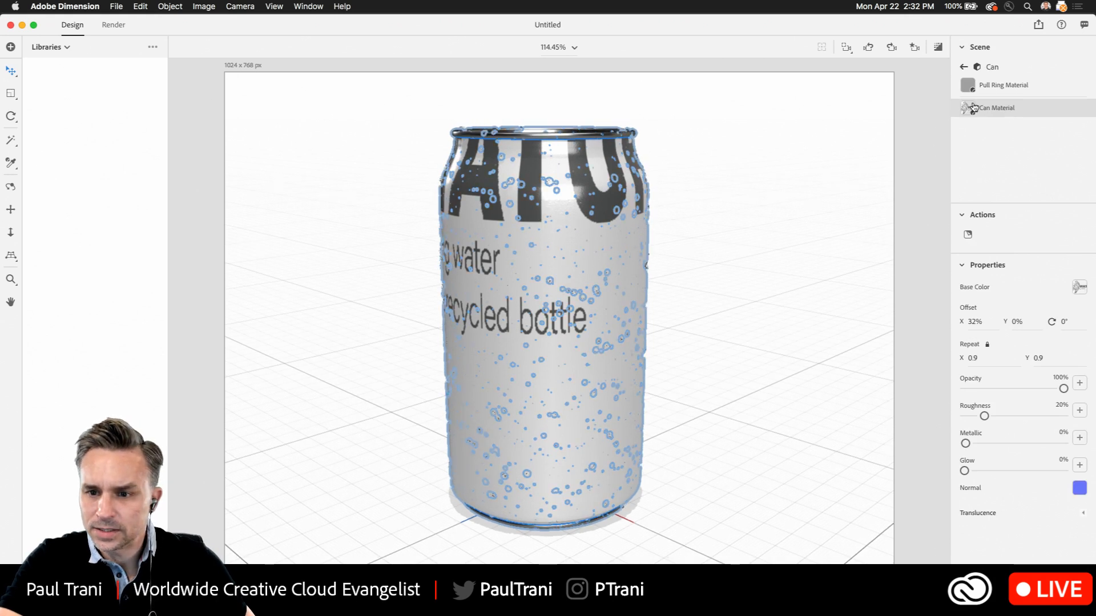
double_click(1004, 108)
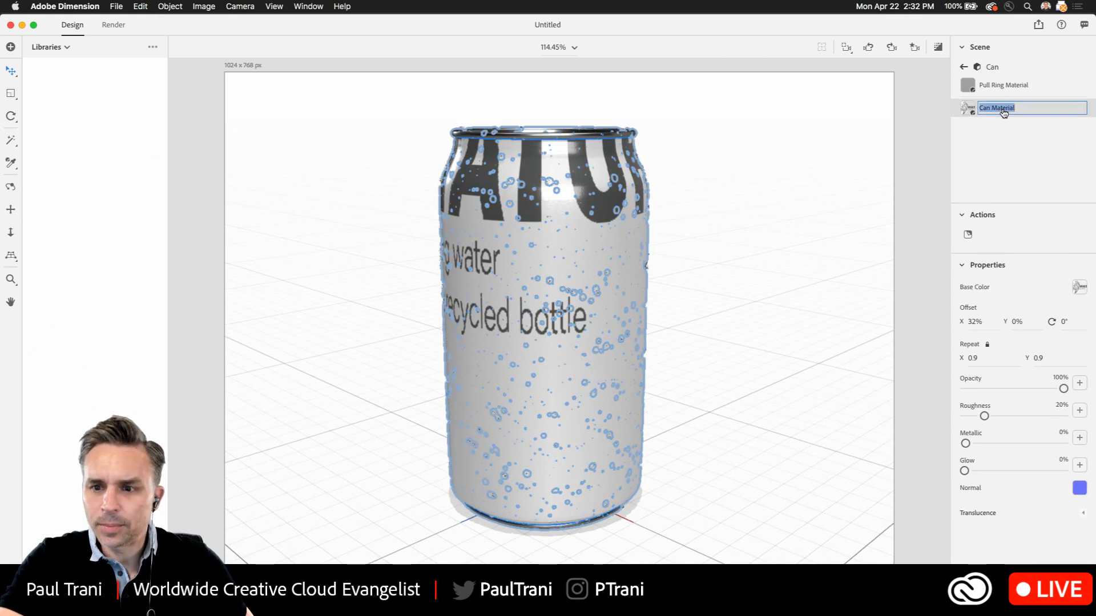
left_click(966, 111)
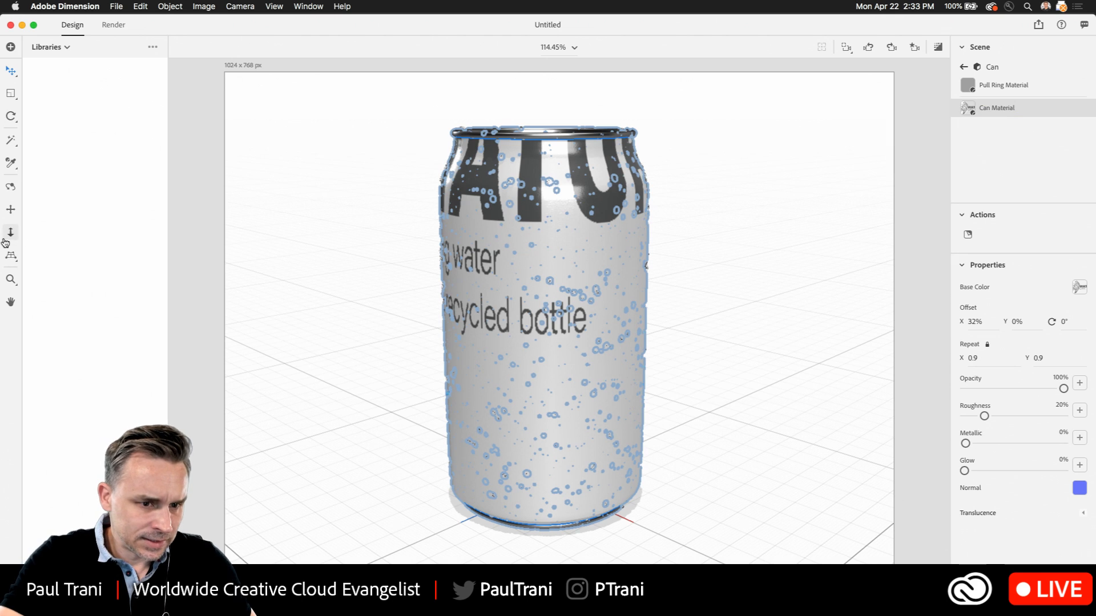
Try to pick the label artwork on the beverage can directly, and return to Illustrator
left_click(10, 302)
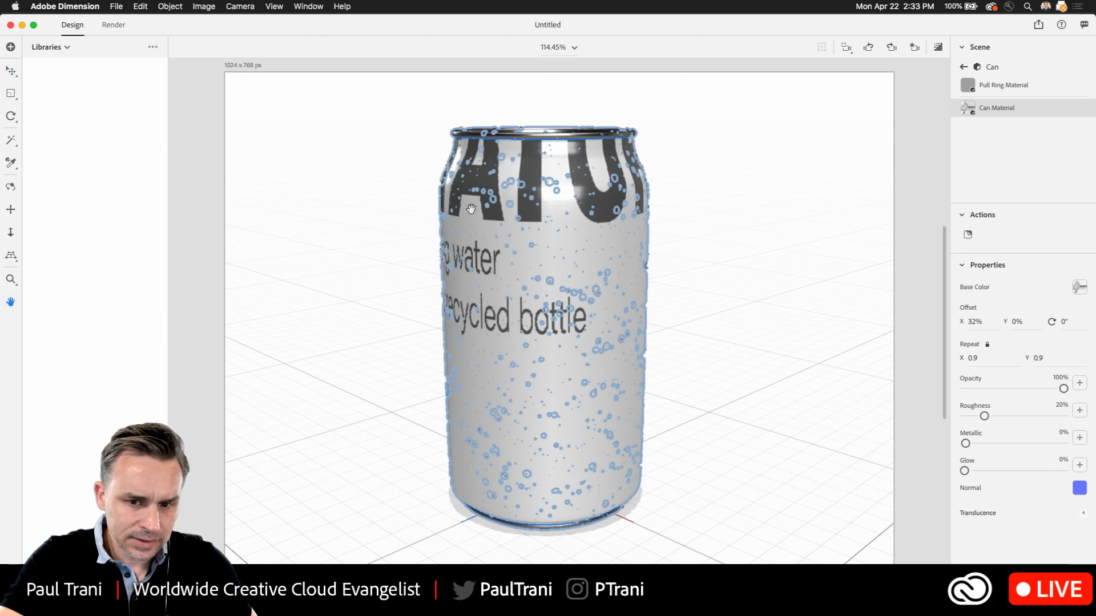
mouse_move(488, 192)
left_mouse_down()
mouse_move(490, 229)
mouse_move(493, 189)
left_mouse_up()
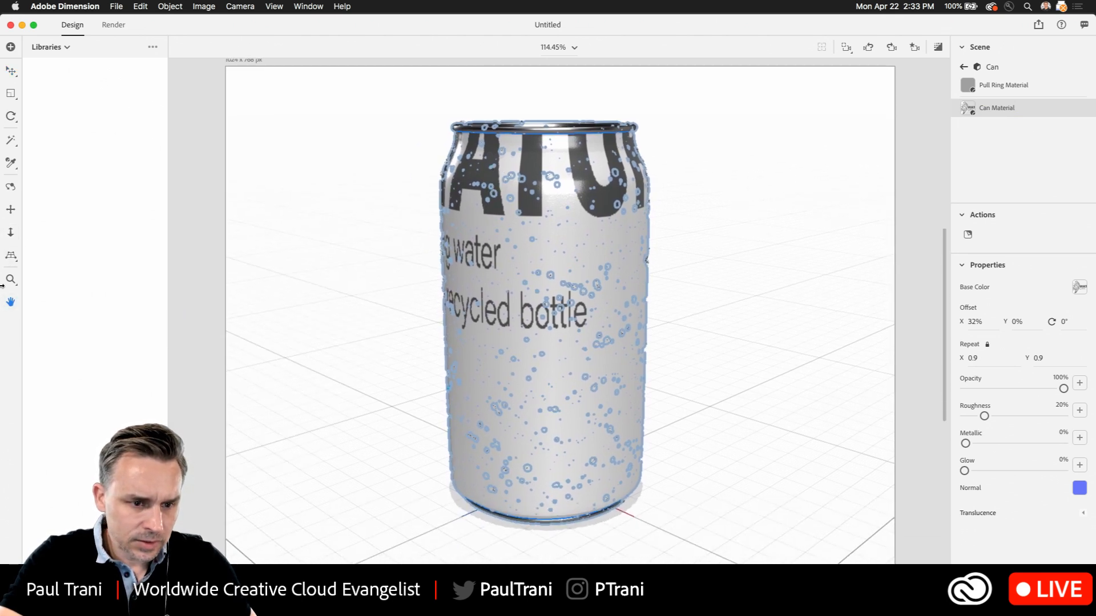
left_click(8, 71)
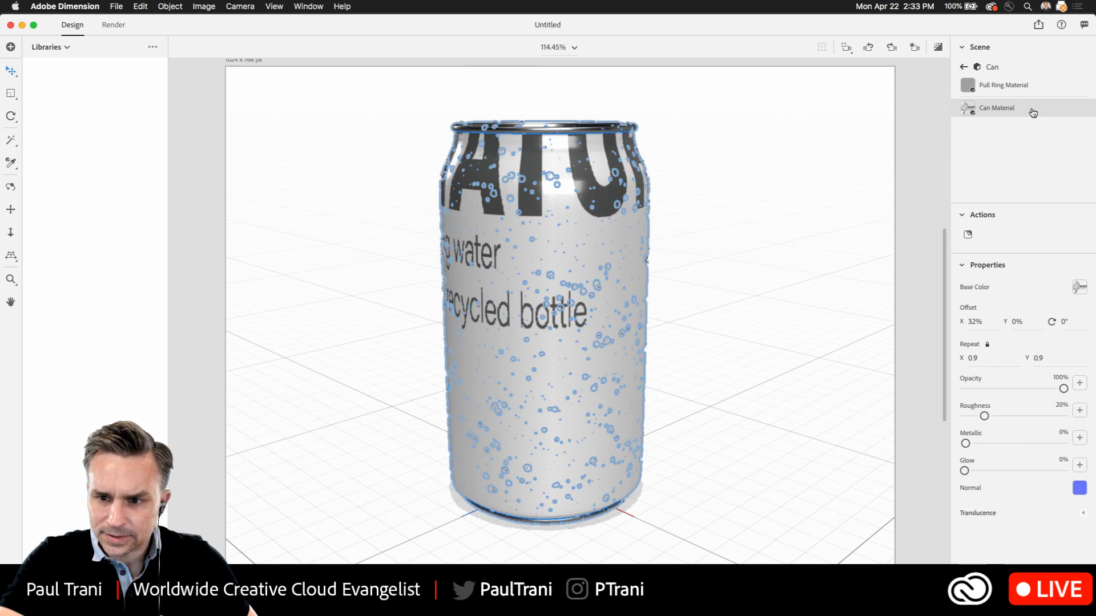
double_click(532, 210)
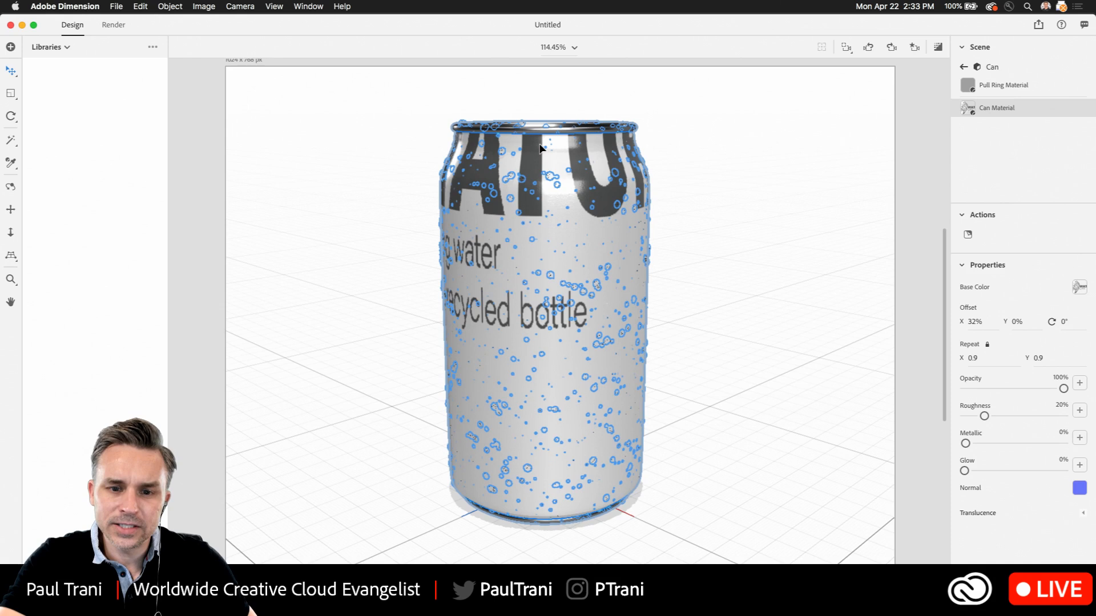
left_click_drag(539, 146, 463, 191)
left_click(21, 26)
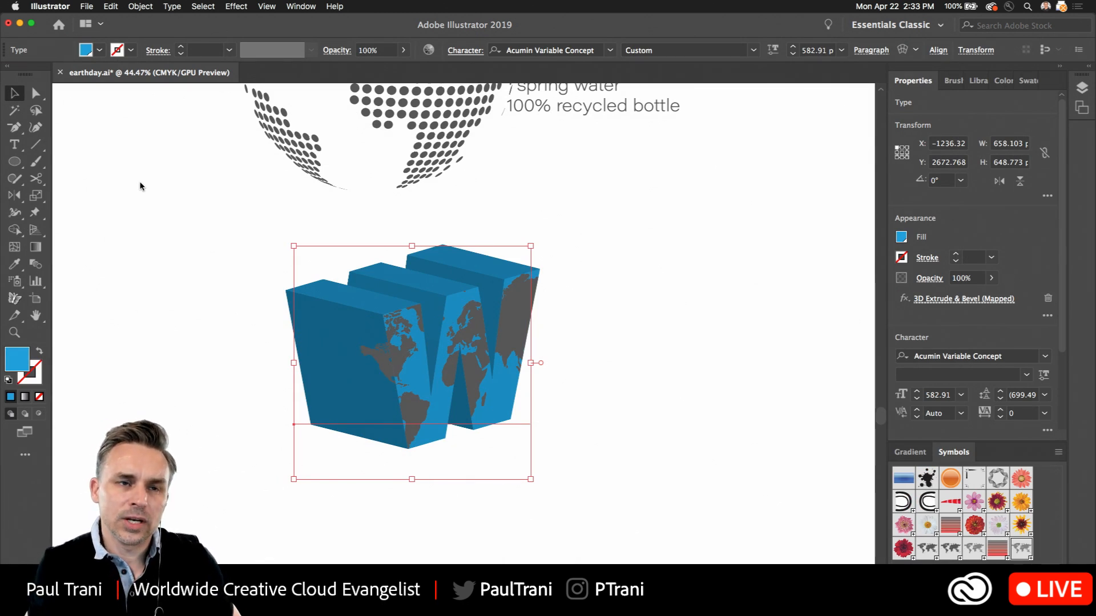
Move the map-covered W down and to the right, away from the globe logo
left_click(185, 200)
left_click_drag(177, 281, 560, 517)
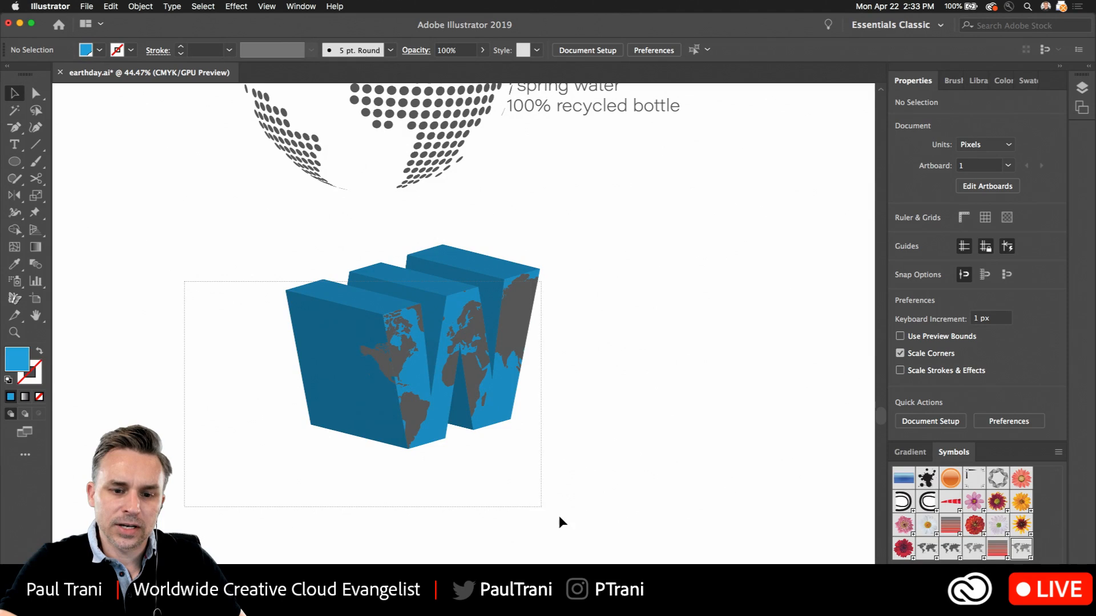
left_click_drag(350, 331, 780, 472)
scroll(252, 418, "up", 5)
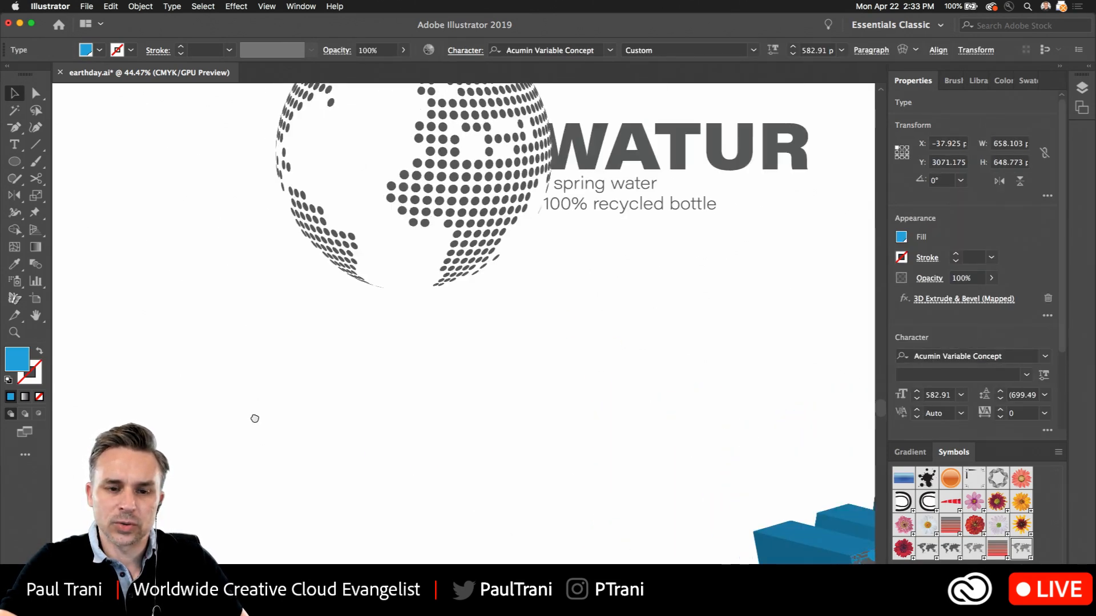
Ungroup the globe and WATUR logo and expand the appearance of the globe's 3D Revolve path
left_click(259, 293)
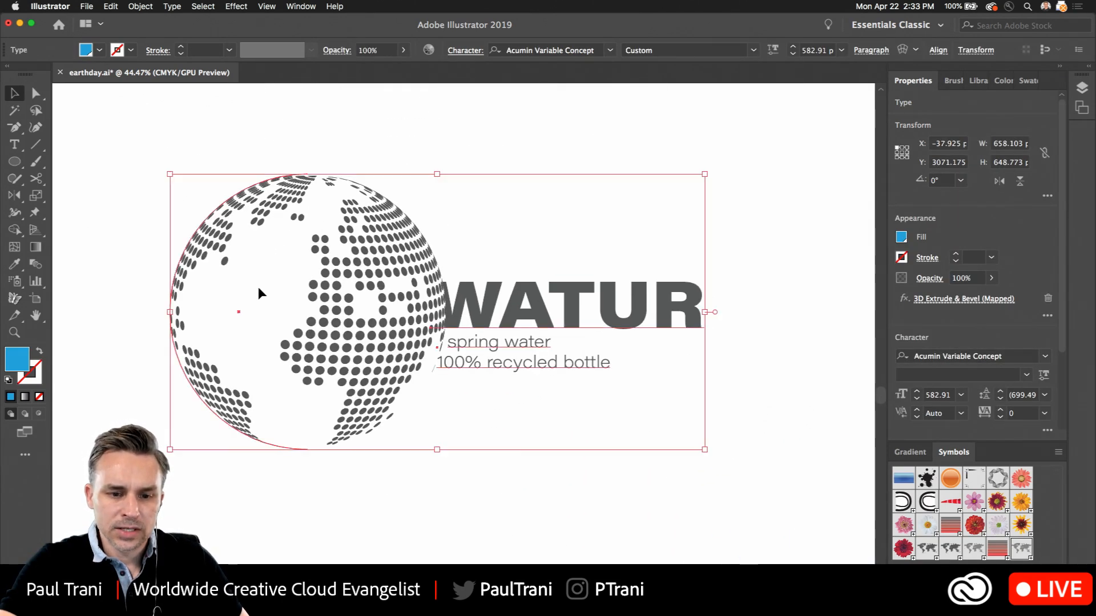
right_click(297, 214)
left_click(320, 307)
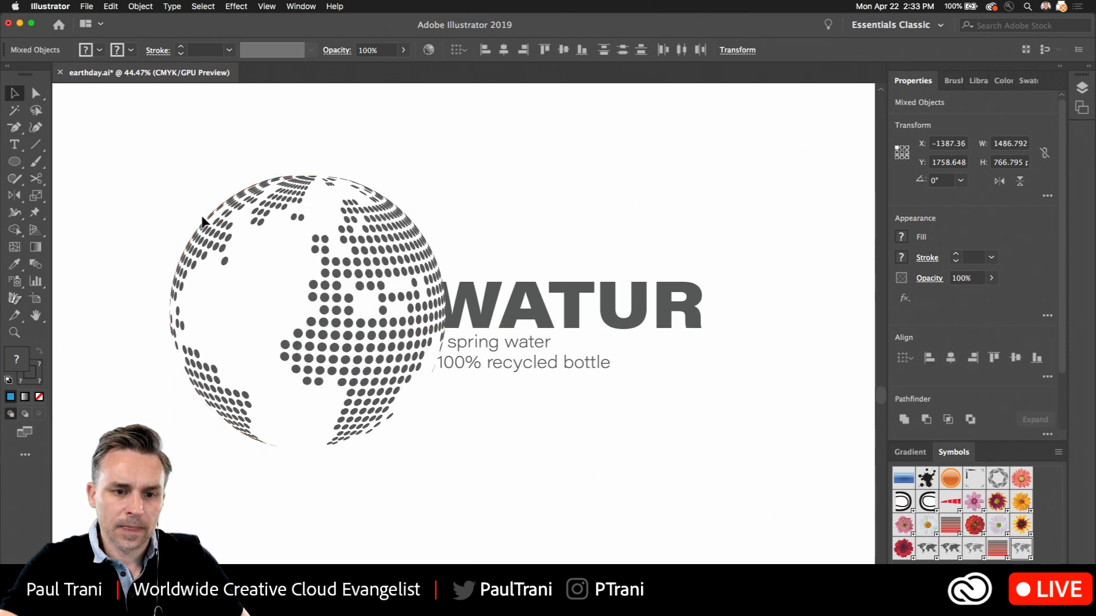
left_click(203, 221)
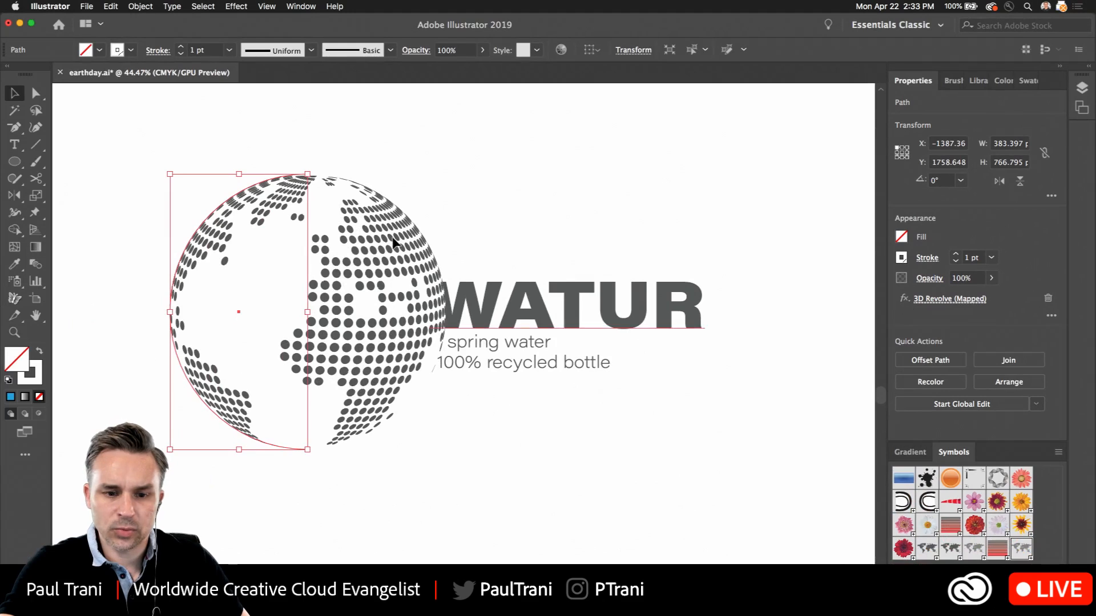
left_click(133, 6)
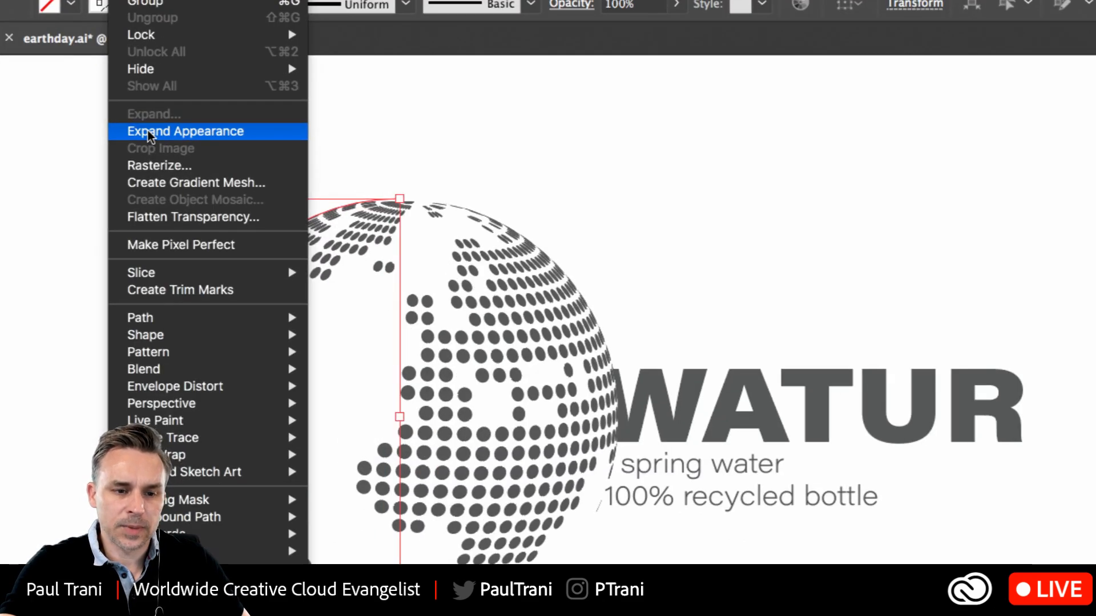
left_click(148, 132)
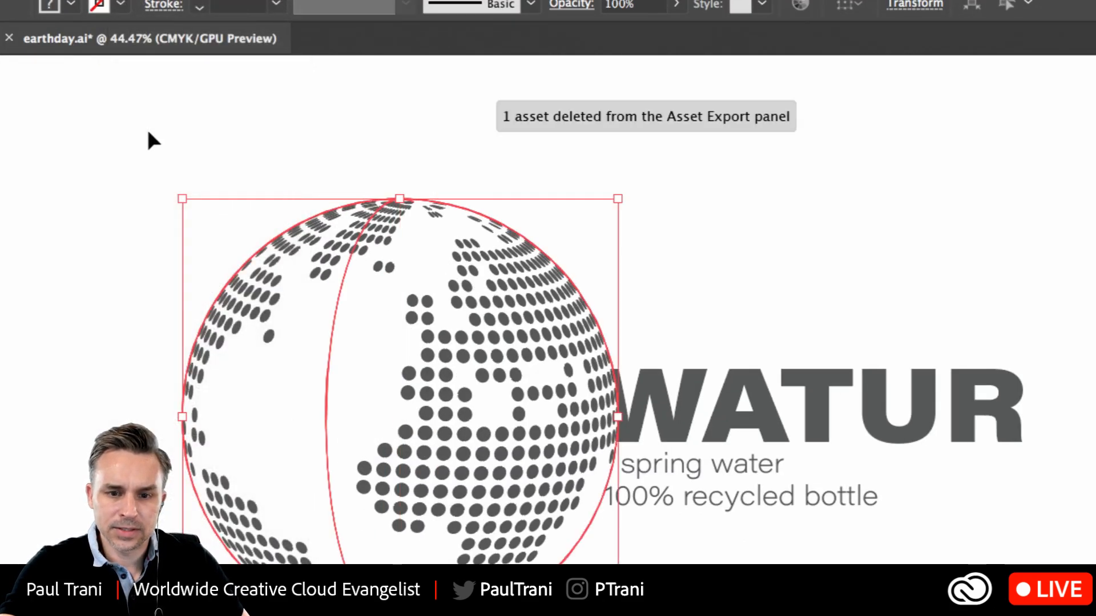
Enter isolation mode on the expanded globe, going two group levels deep
left_click_drag(213, 220, 204, 121)
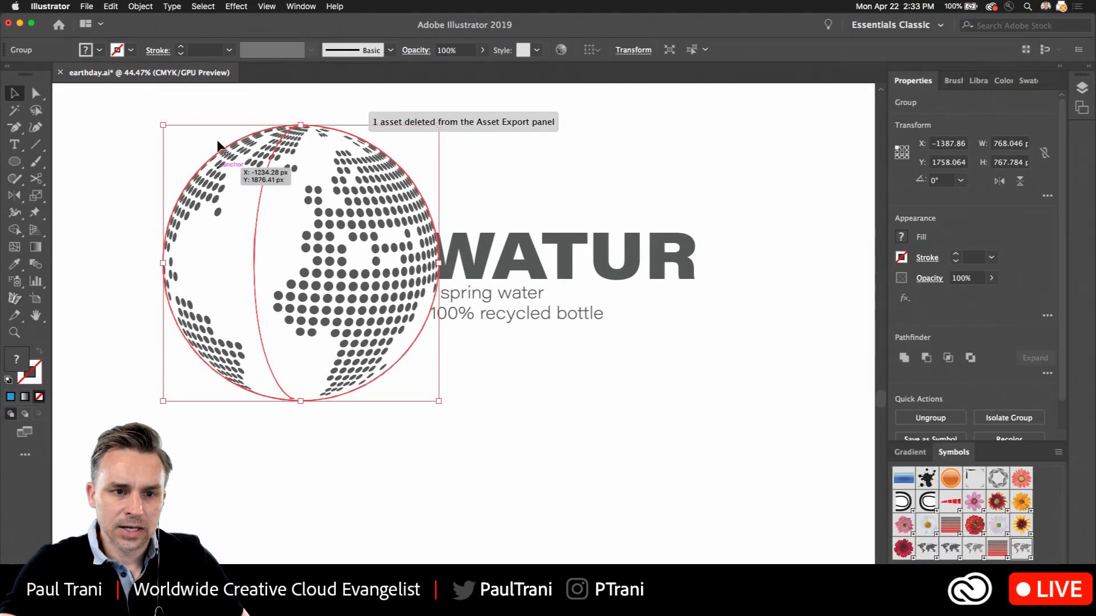
left_click(140, 6)
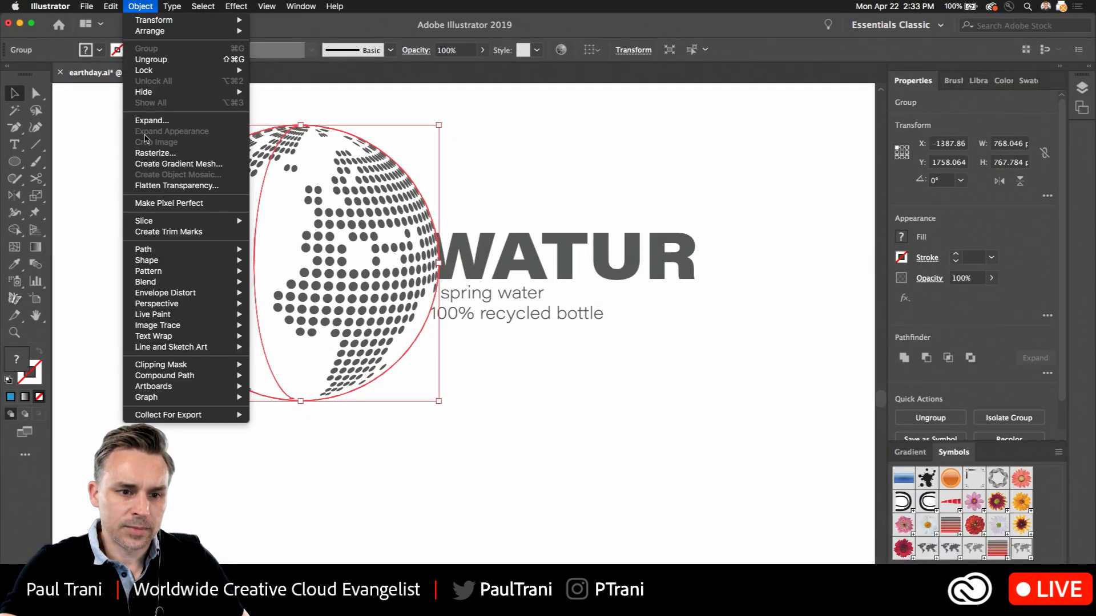
key("Escape")
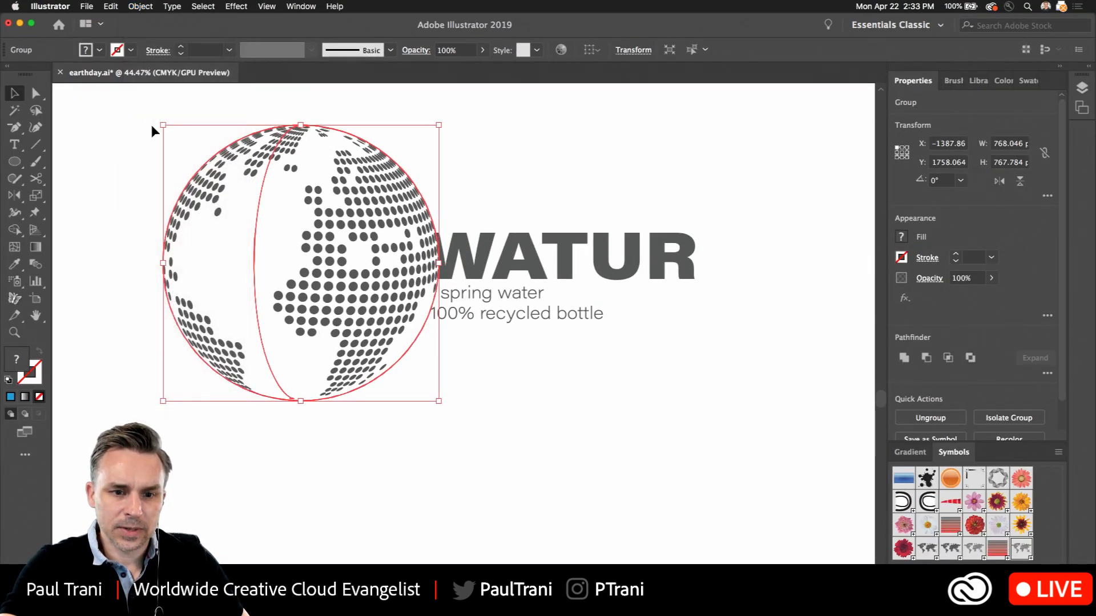
left_click(152, 124)
left_click(214, 179)
double_click(215, 182)
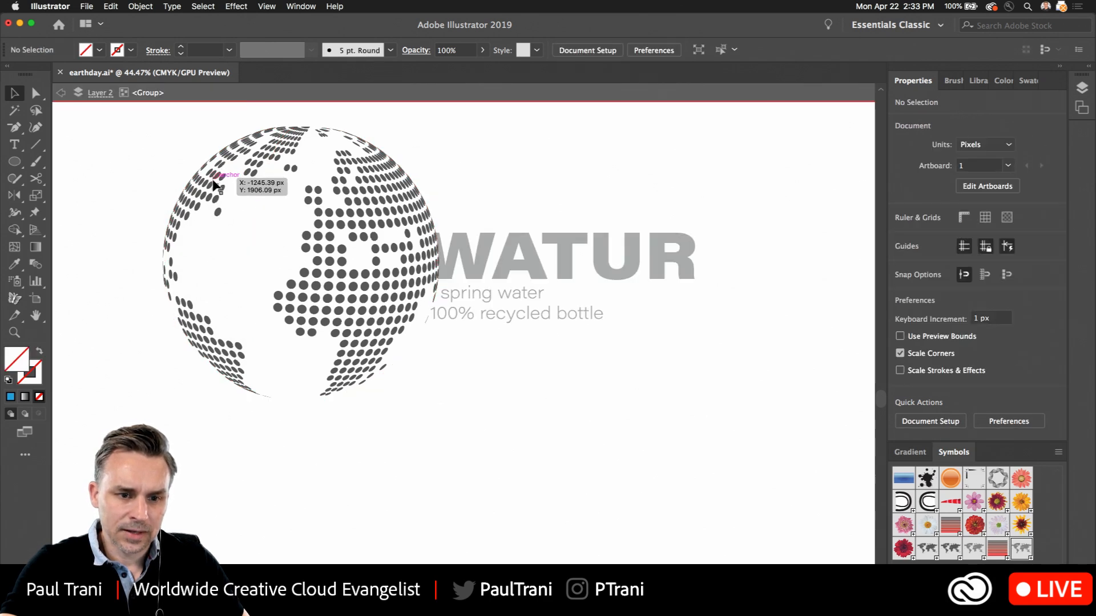
left_click(214, 184)
double_click(213, 181)
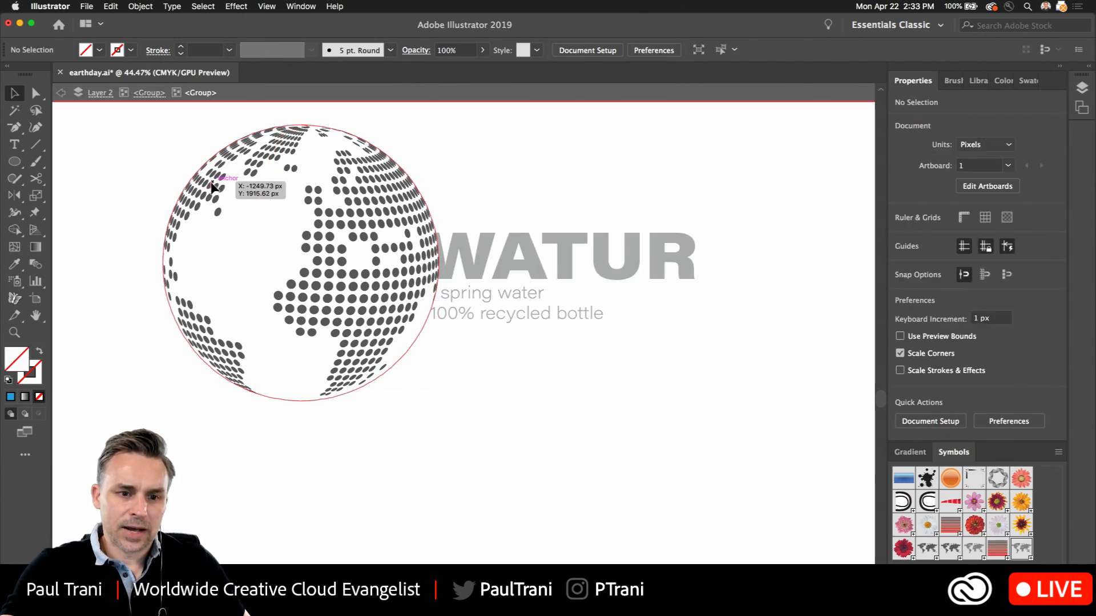
Isolate the globe's clip group, copy its dotted continents, and leave isolation mode completely
left_click(213, 182)
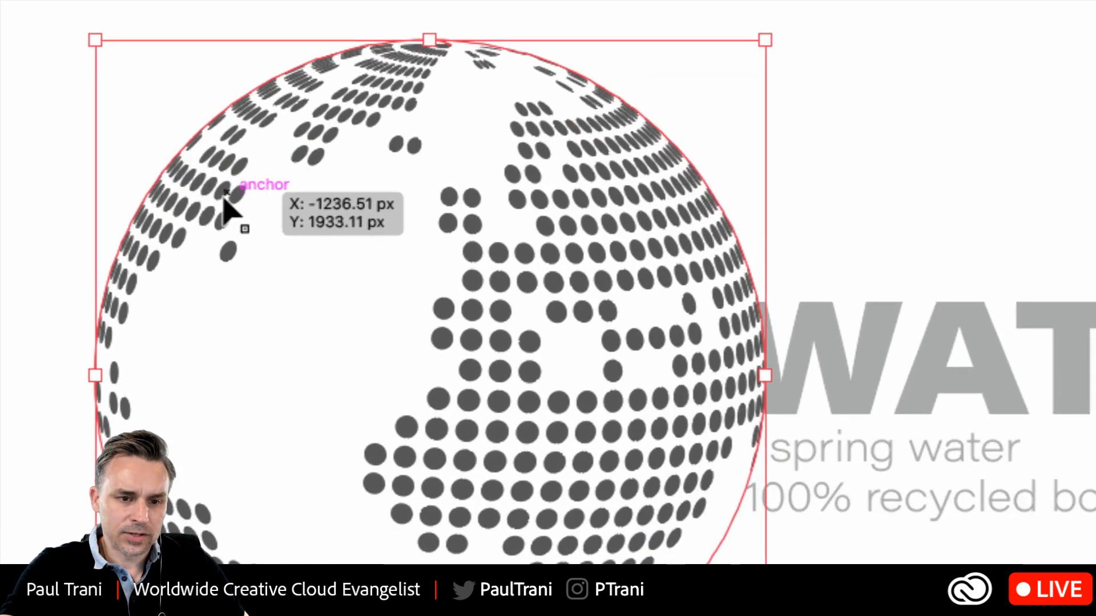
left_click(227, 201)
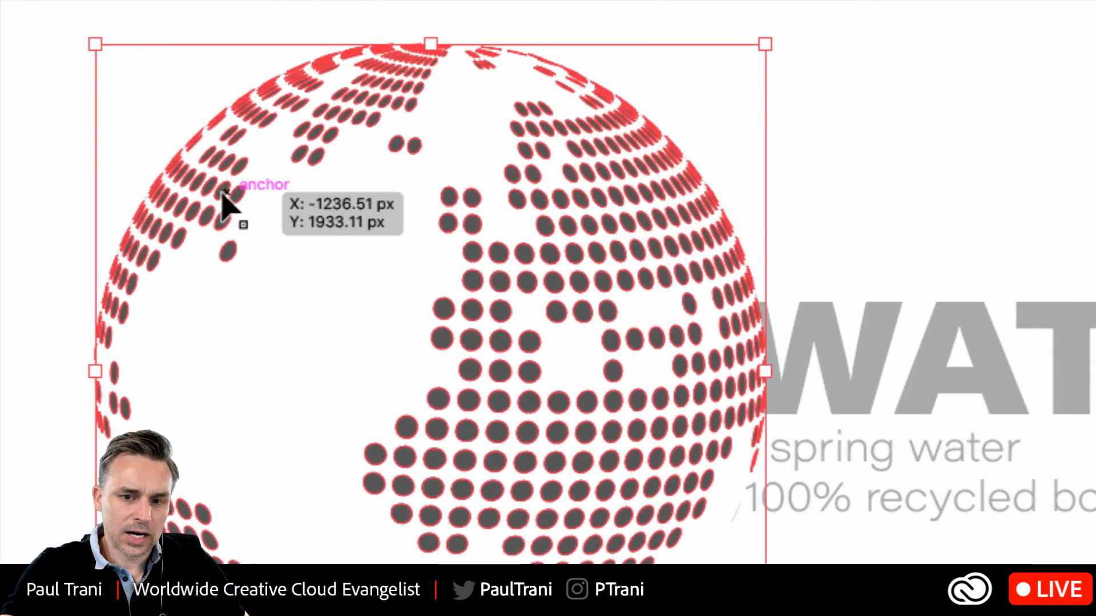
key("super+c")
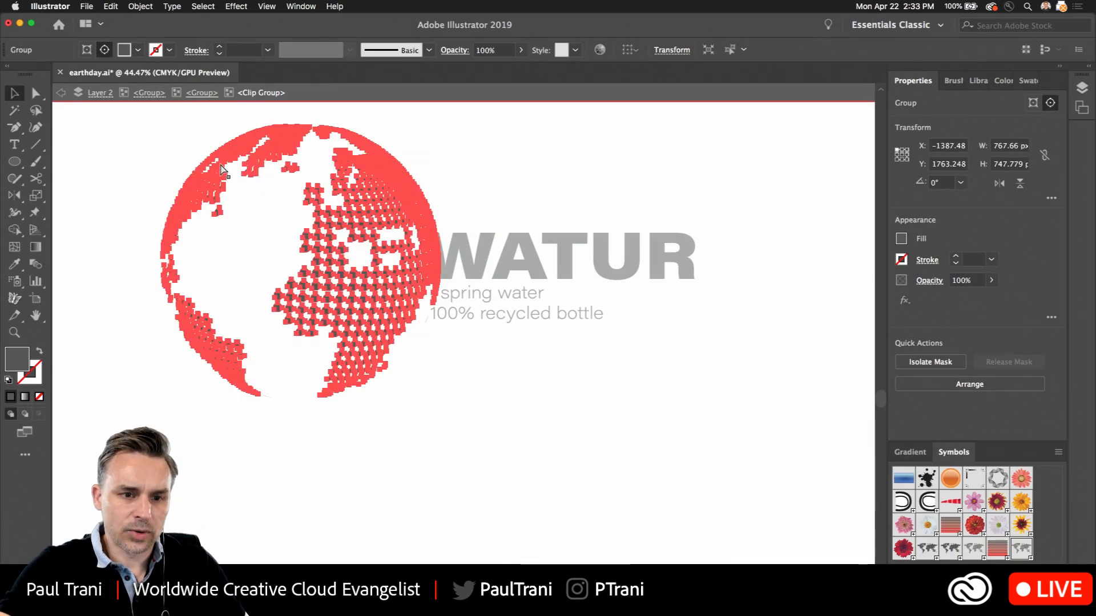
left_click(60, 93)
left_click(60, 93)
left_click(59, 93)
left_click(59, 93)
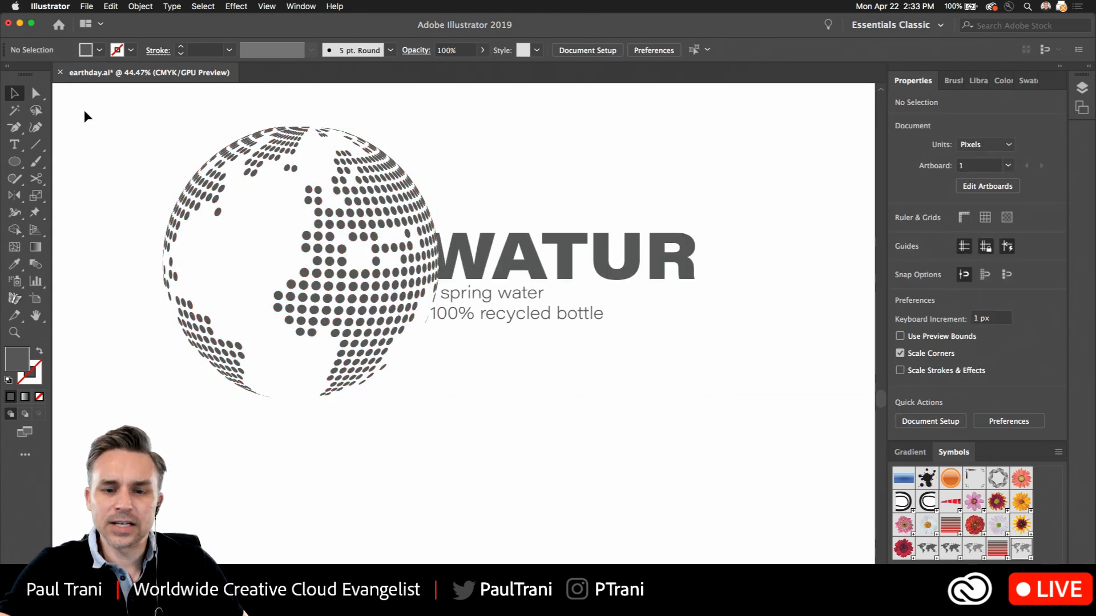
Add a new layer, paste the copied continent dots in front on it, and undo the paste
left_click(202, 170)
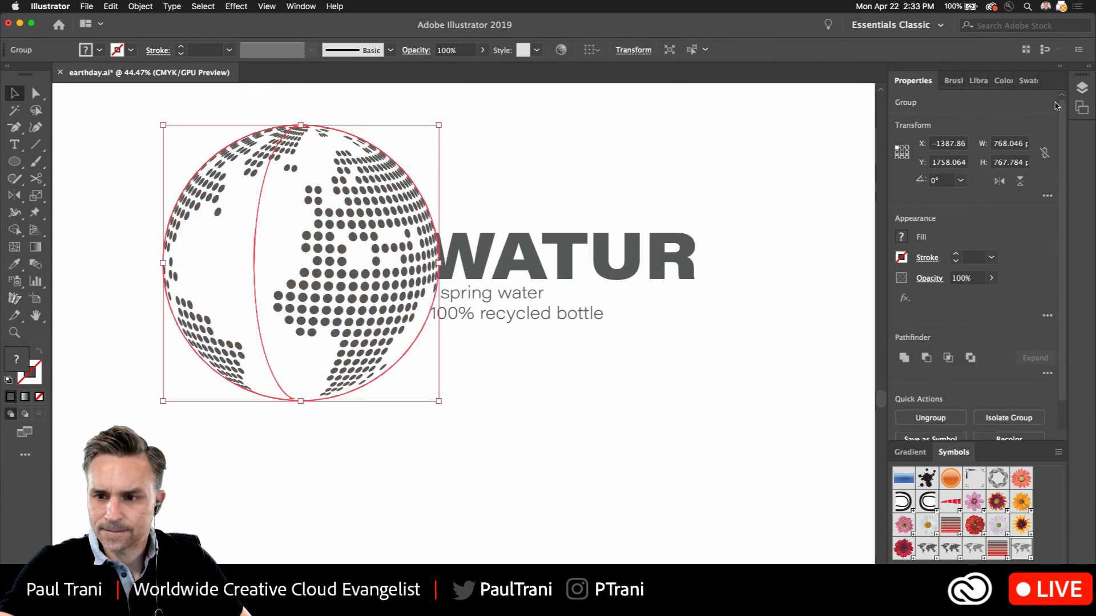
left_click(1082, 87)
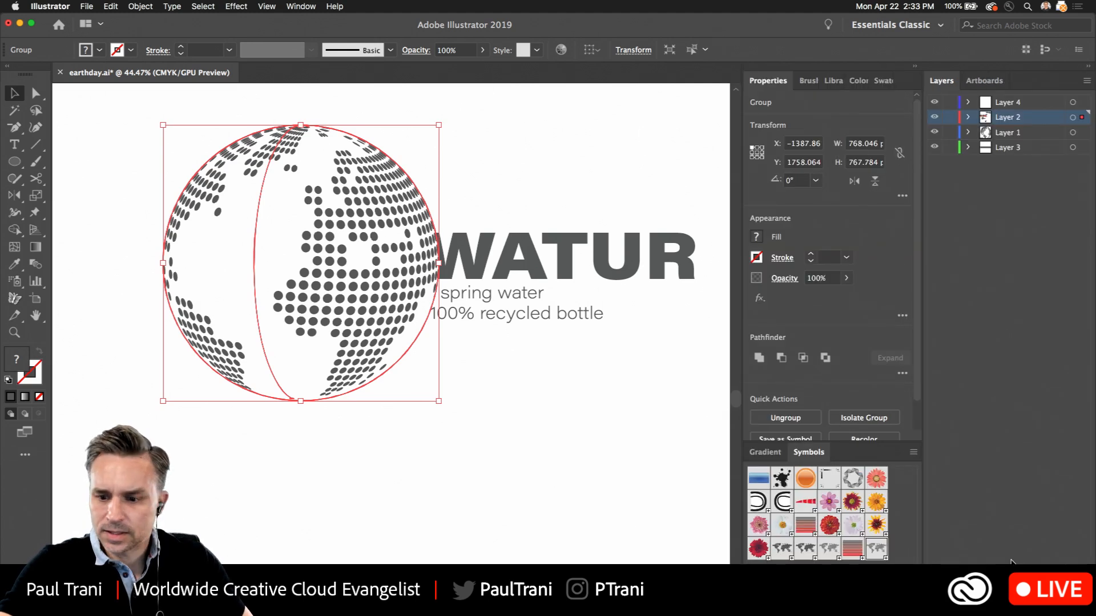
key("super+l")
key("super+f")
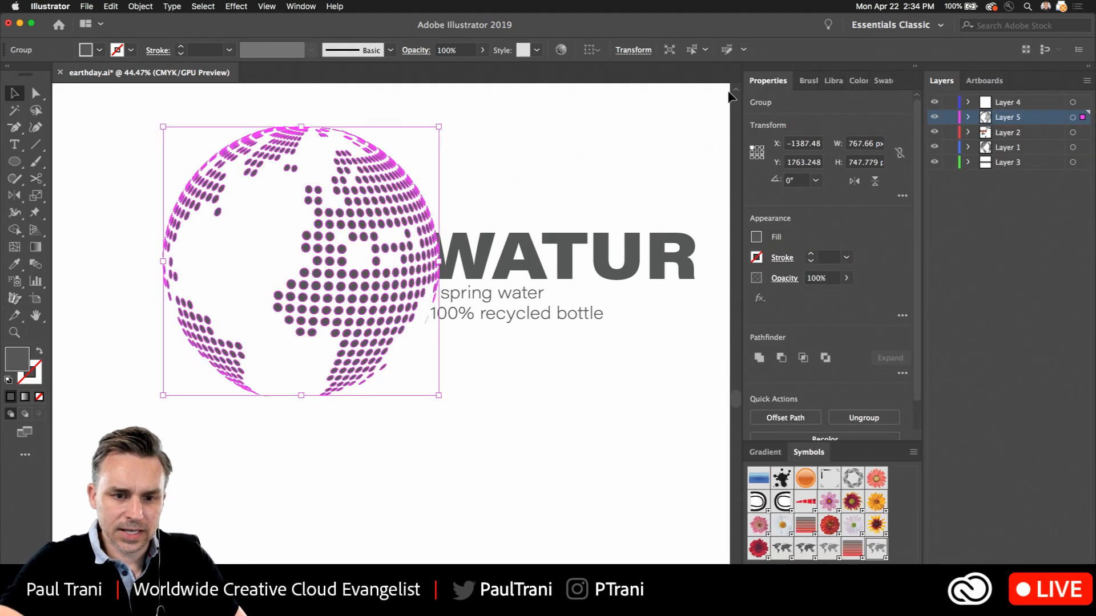
key("super+z")
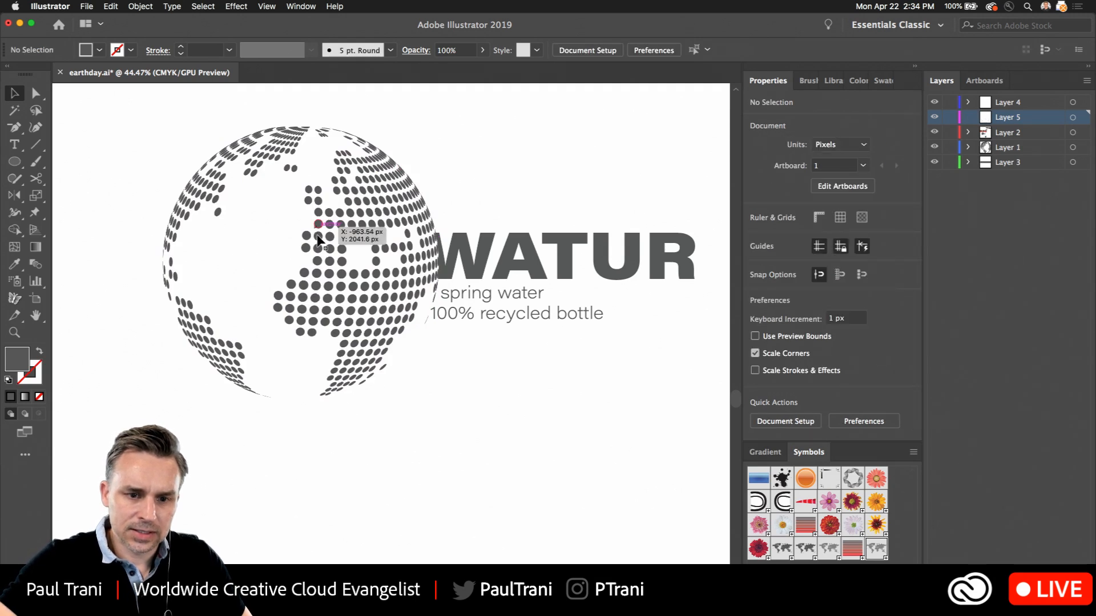
Delete the expanded globe and paste the copied dotted continents in front in its place on Layer 2
left_click(318, 239)
key("Delete")
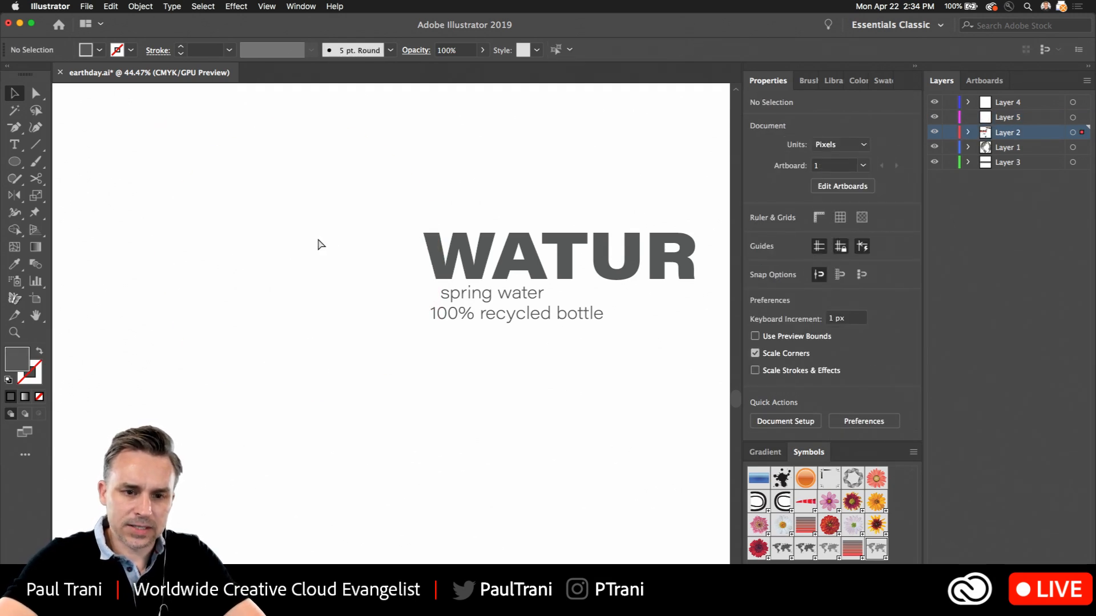
key("super+f")
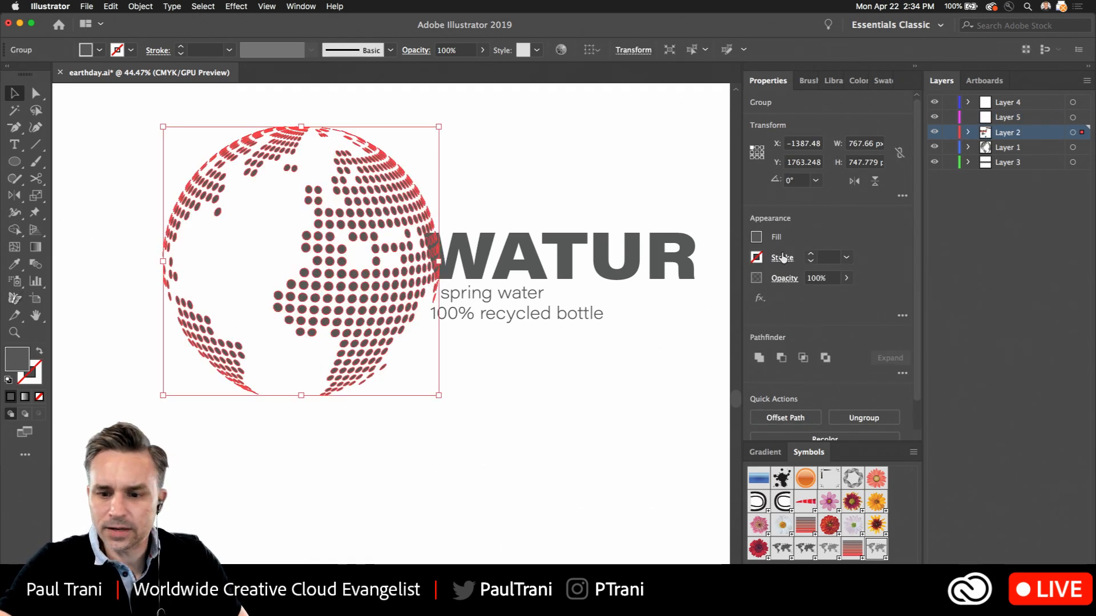
Fill the dotted continents with the magenta-to-blue gradient swatch and spread it as one gradient across the whole globe
left_click(809, 81)
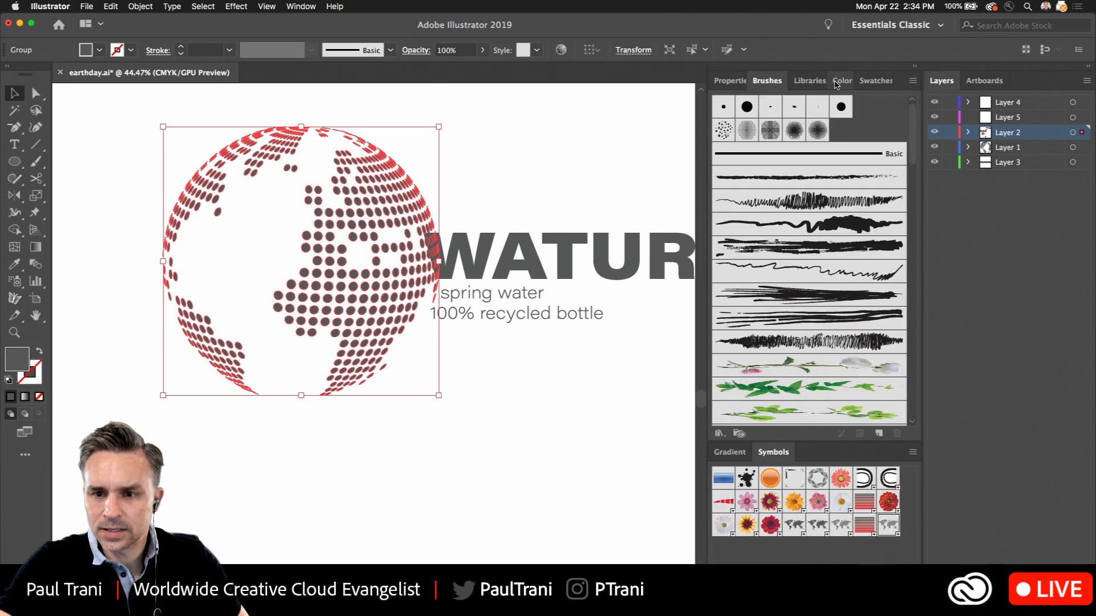
left_click(867, 81)
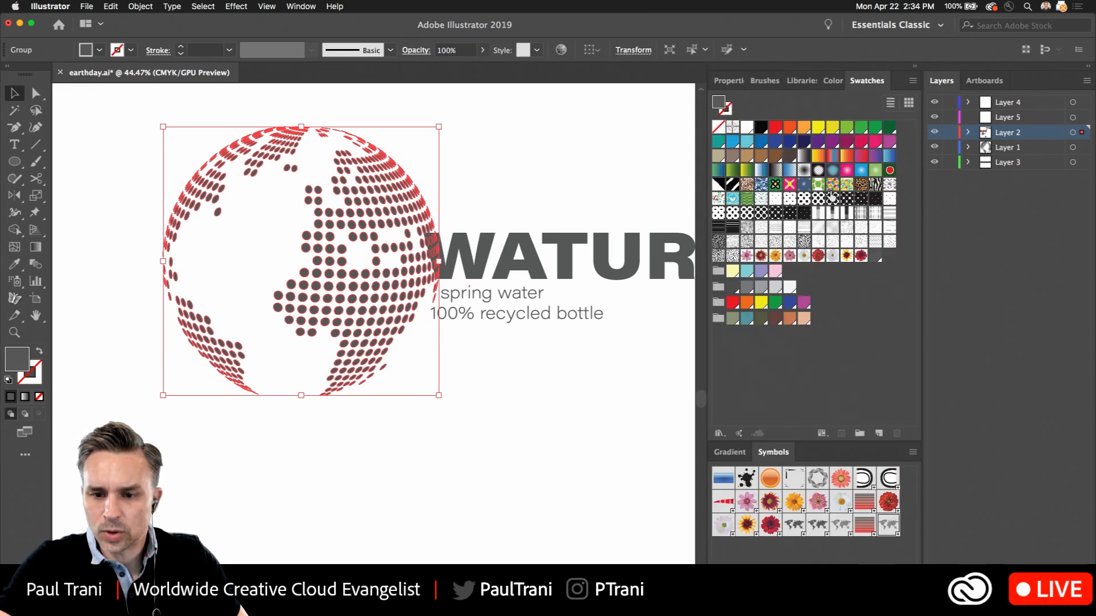
left_click(875, 155)
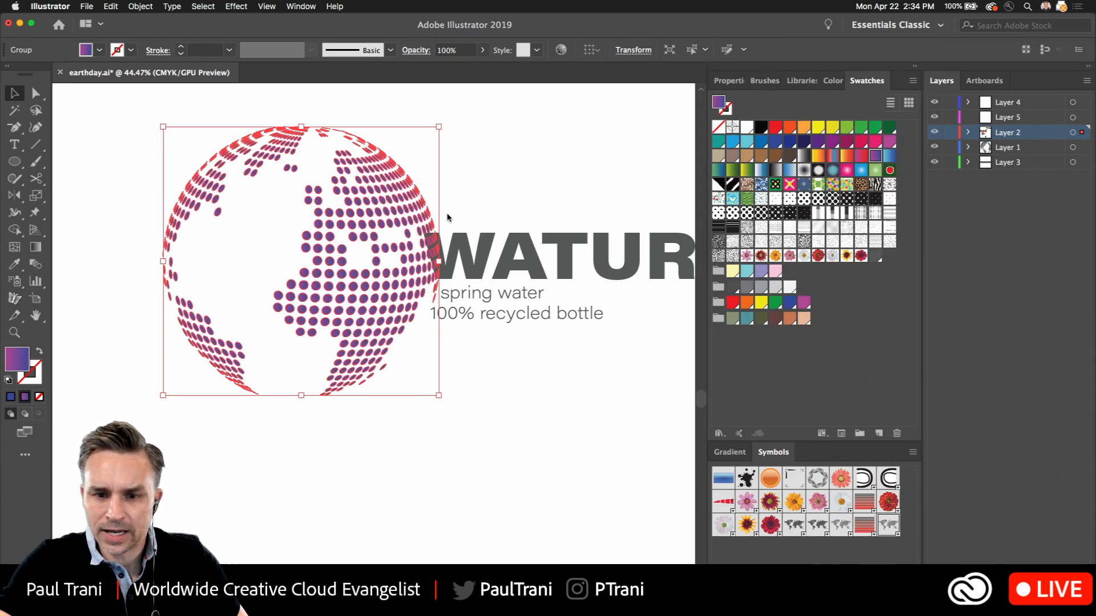
left_click(36, 247)
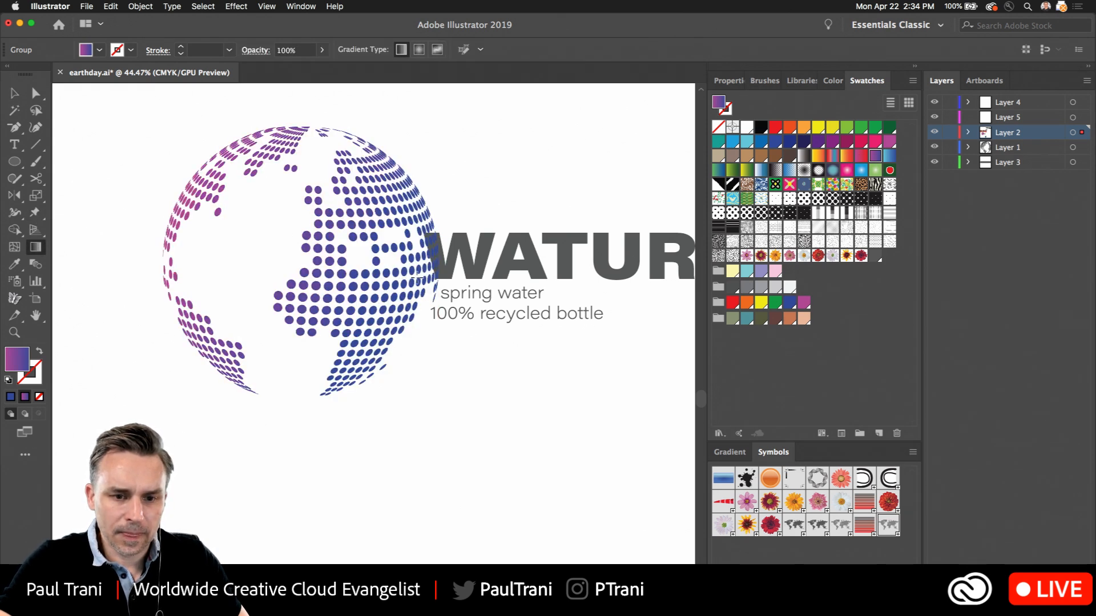
key("v")
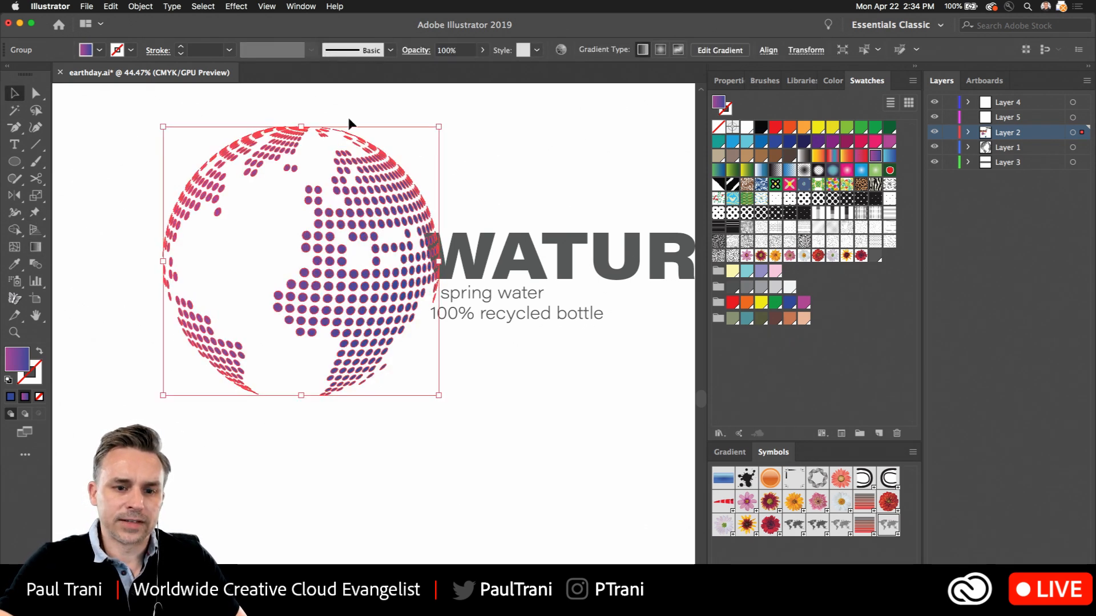
left_click(497, 163)
Collapse the side panels and convert the WATUR text to outlines
scroll(477, 177, "up", 2)
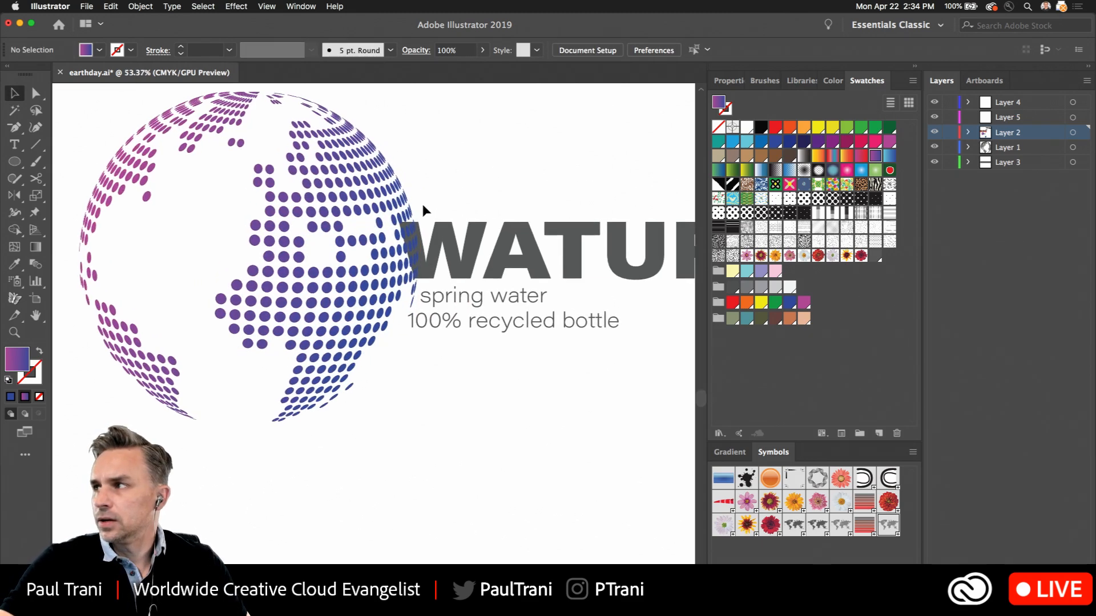
scroll(424, 210, "up", 1)
left_click(251, 267)
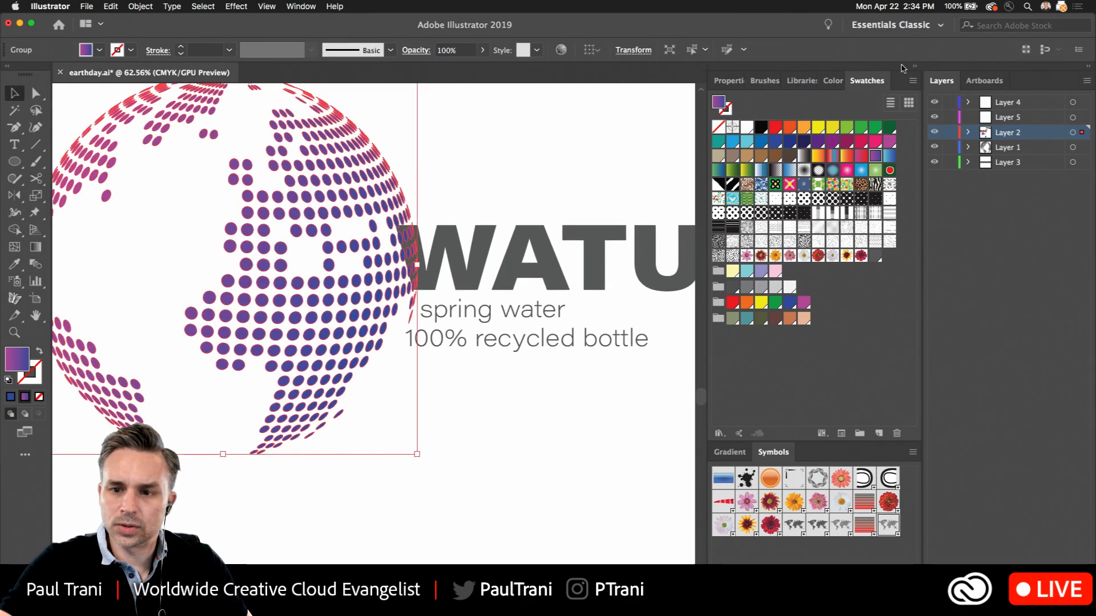
left_click(914, 66)
left_click(485, 254)
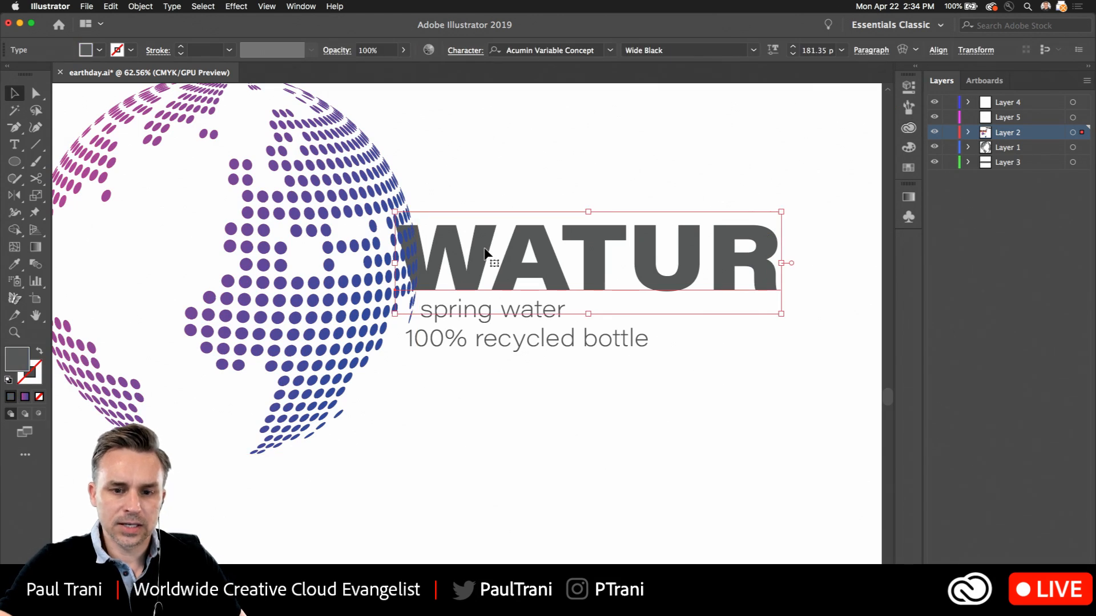
right_click(485, 253)
left_click(502, 326)
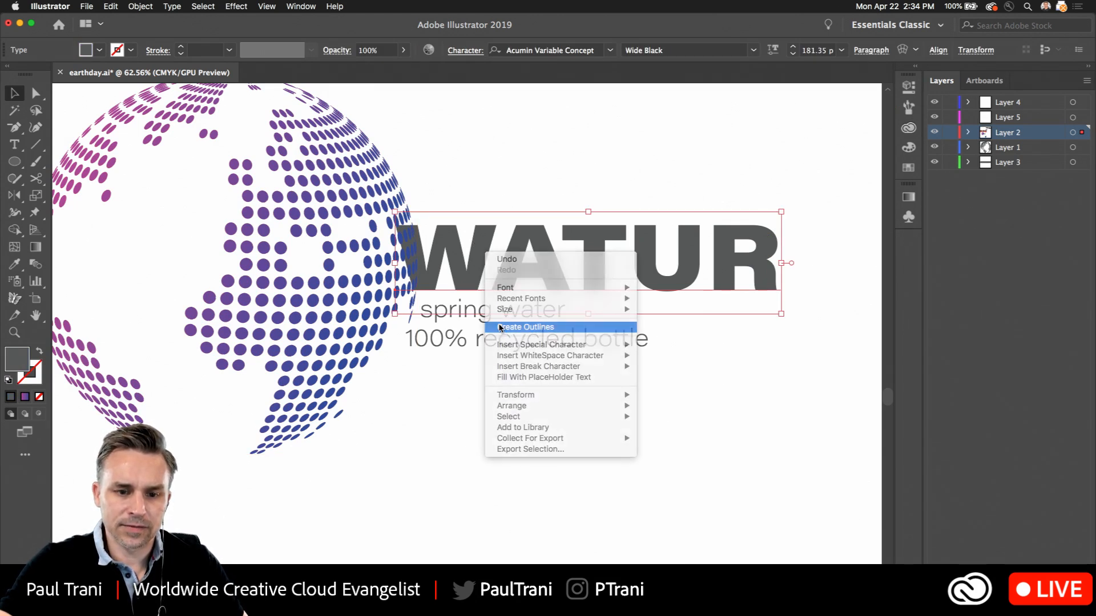
Sample the globe's gradient onto the WATUR outlines and stretch it across the word from magenta at R to blue at W
key("i")
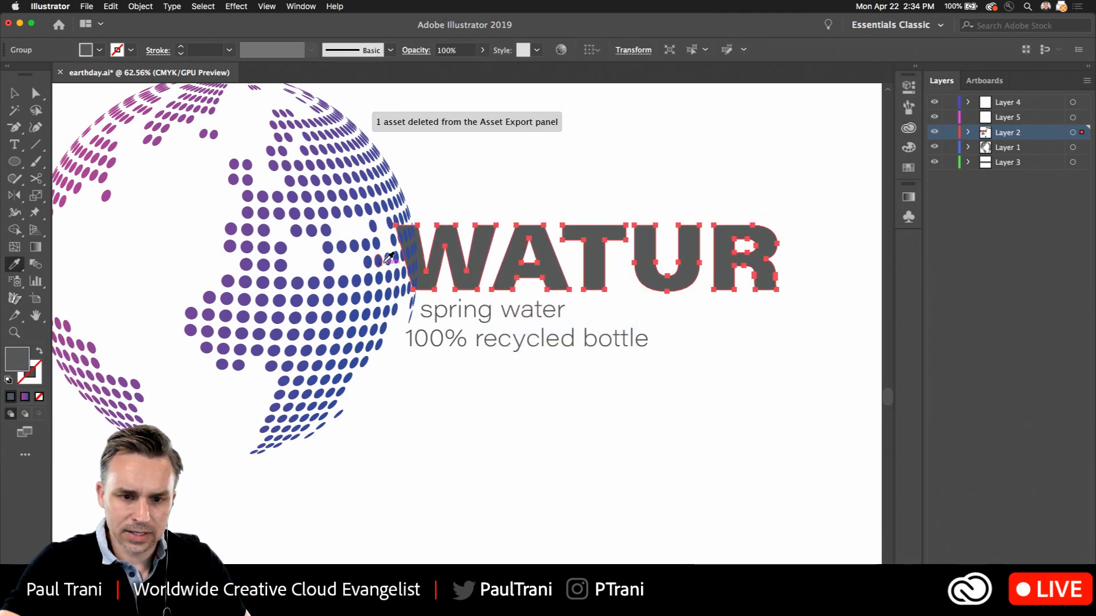
left_click(377, 241)
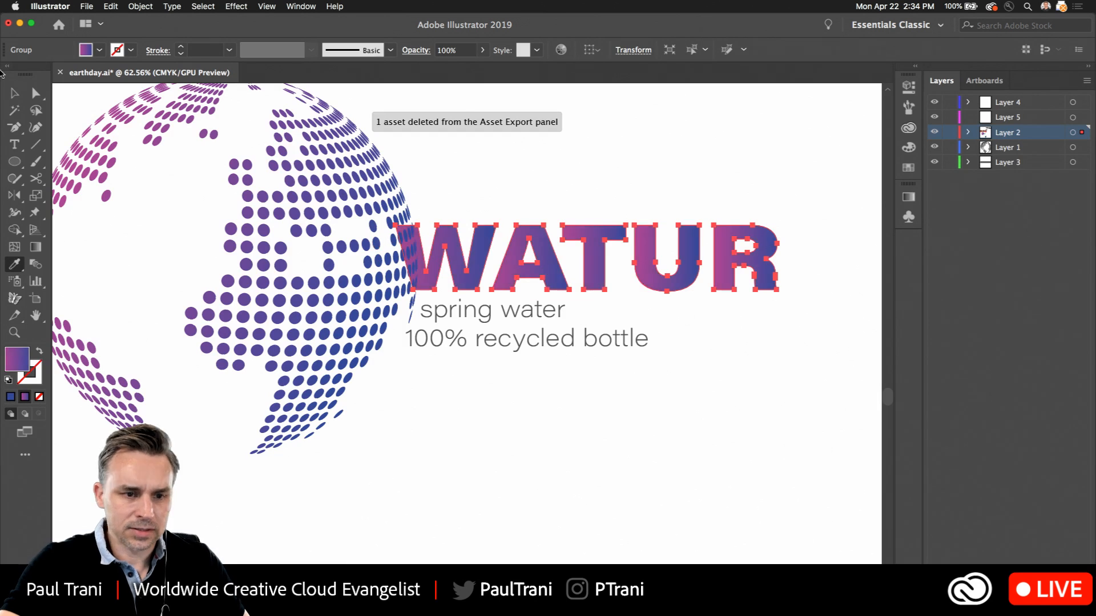
left_click(35, 247)
left_click_drag(743, 202, 380, 214)
left_click(14, 93)
left_click(411, 494)
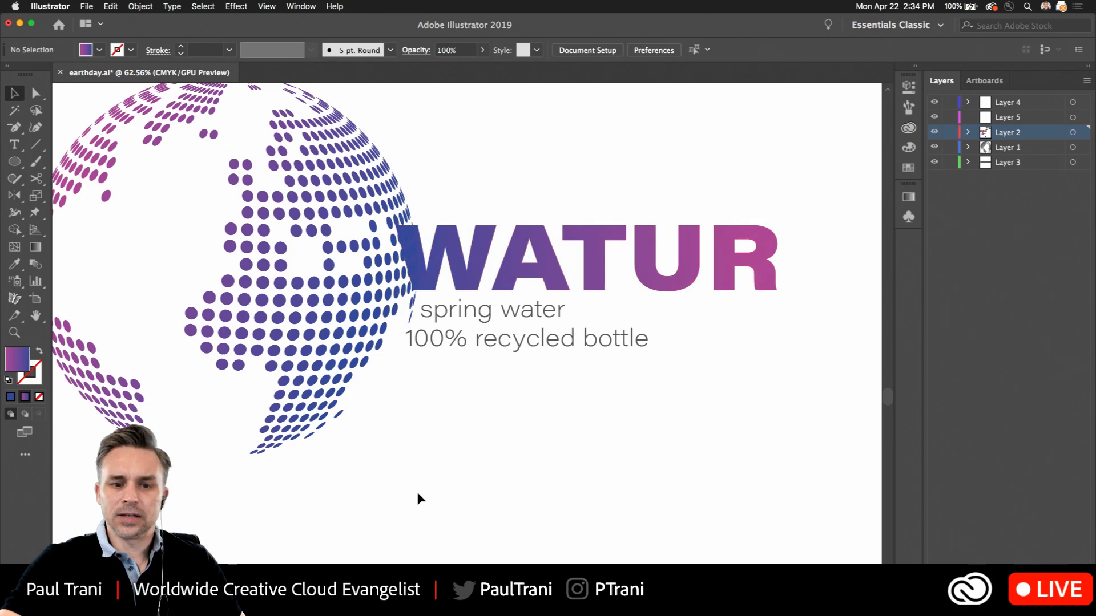
Move the WATUR lettering to the right so it clears the globe's edge
scroll(445, 457, "up", 2)
scroll(446, 456, "left", 3)
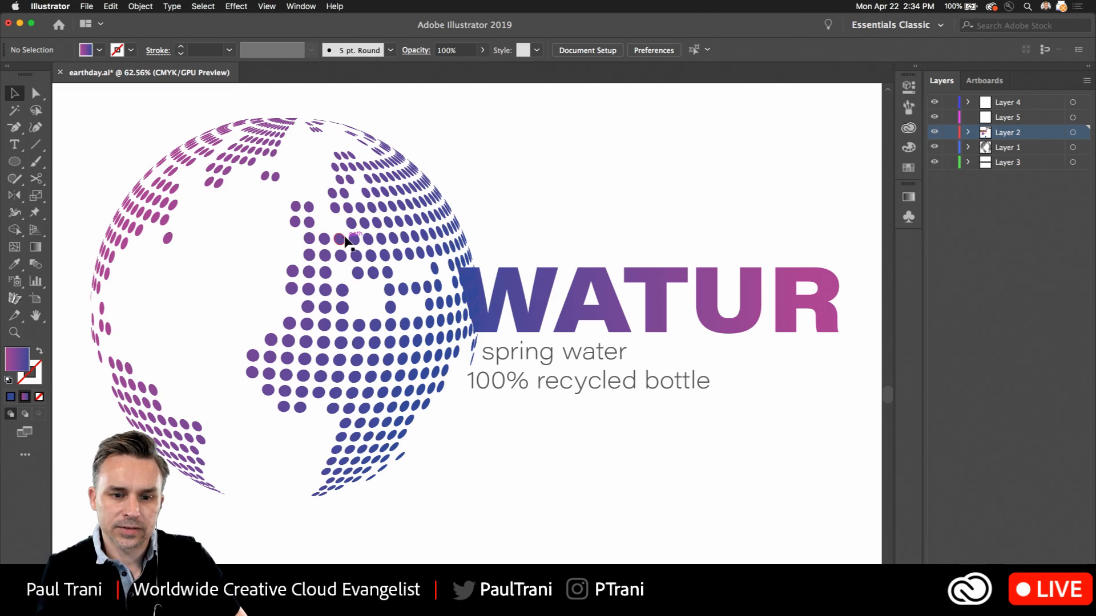
left_click(349, 259)
left_click_drag(498, 279, 555, 299)
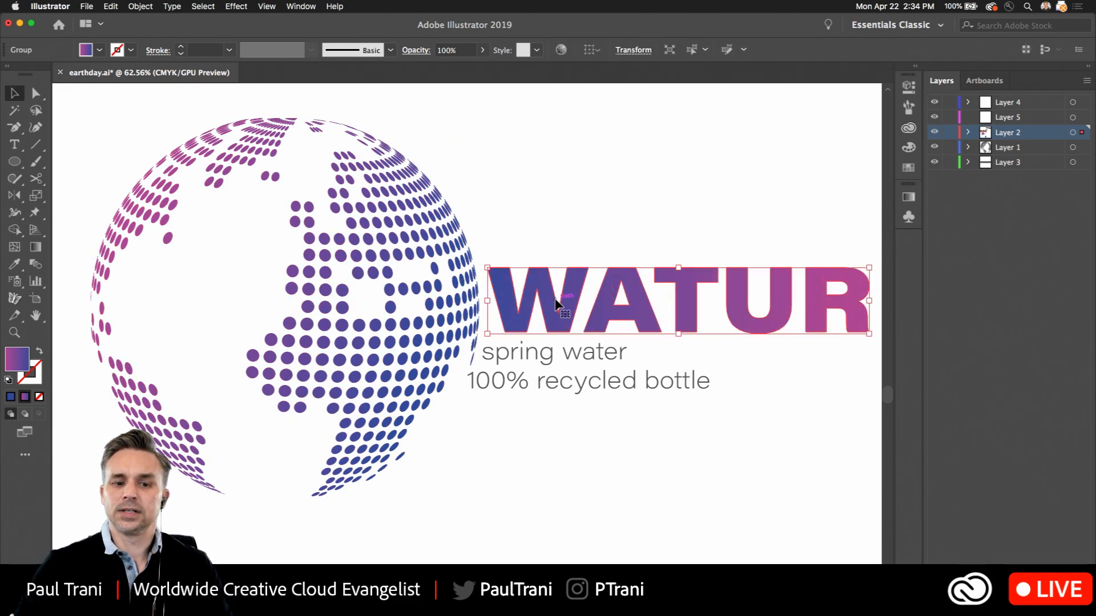
left_click(628, 203)
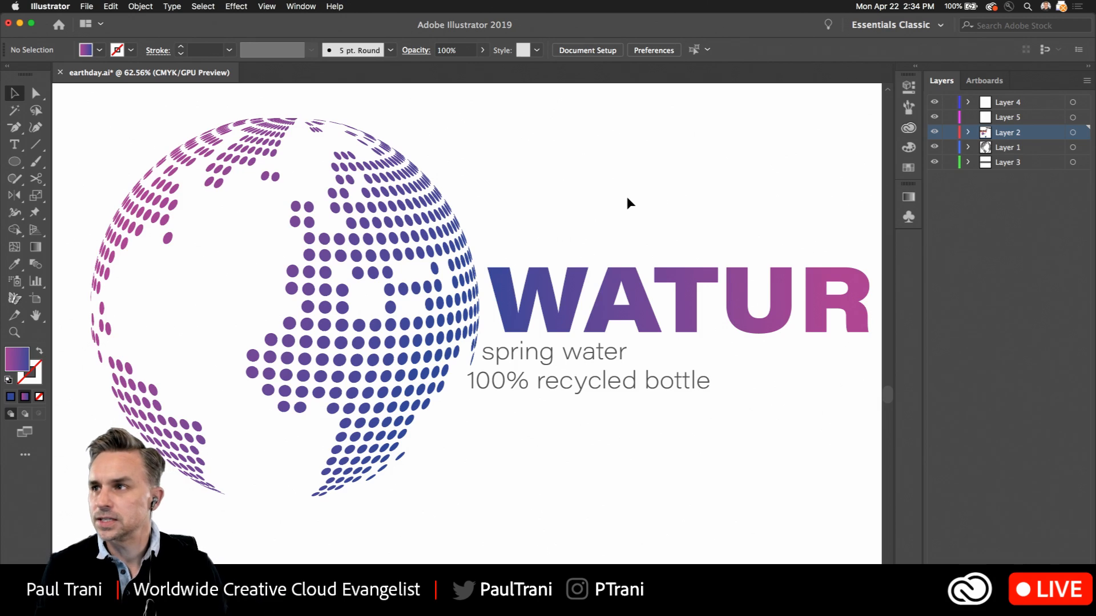
Draw a small gradient-filled square with the Rectangle tool above the WATUR lettering
left_click(14, 161)
left_click(84, 162)
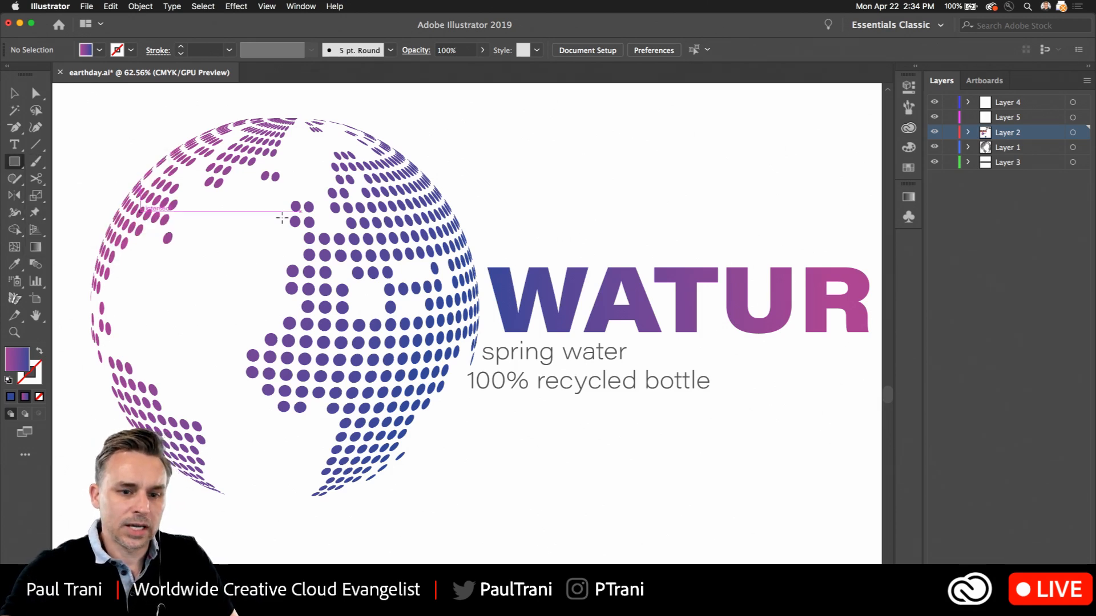
left_click_drag(578, 138, 634, 194)
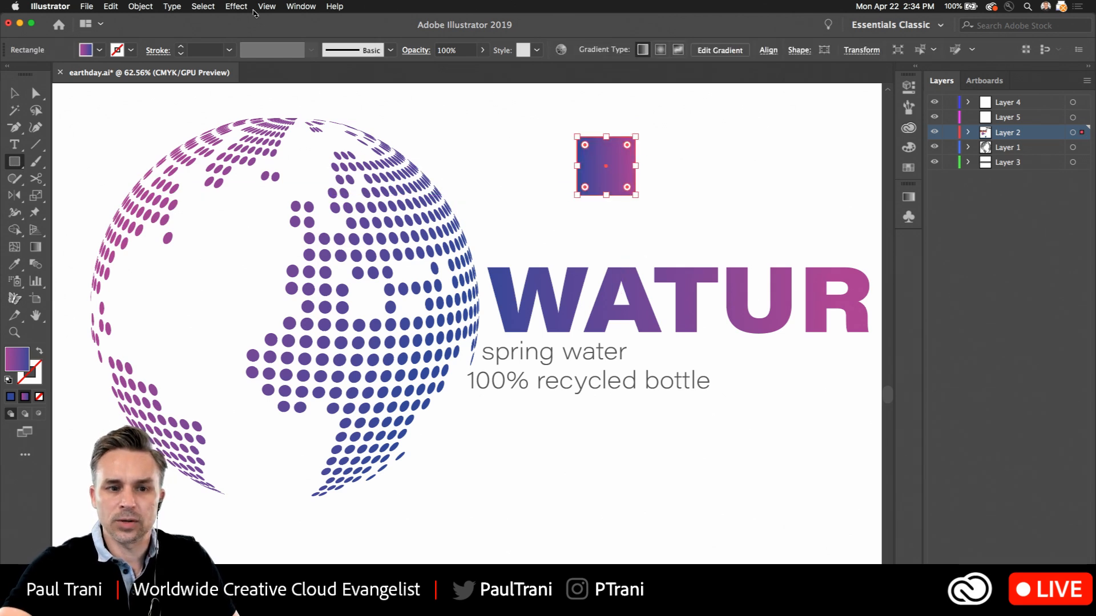
Try a 3D Extrude & Bevel on the square in Off-Axis Front position with a 448 pt depth, previewing it and cancelling
left_click(236, 6)
mouse_move(250, 80)
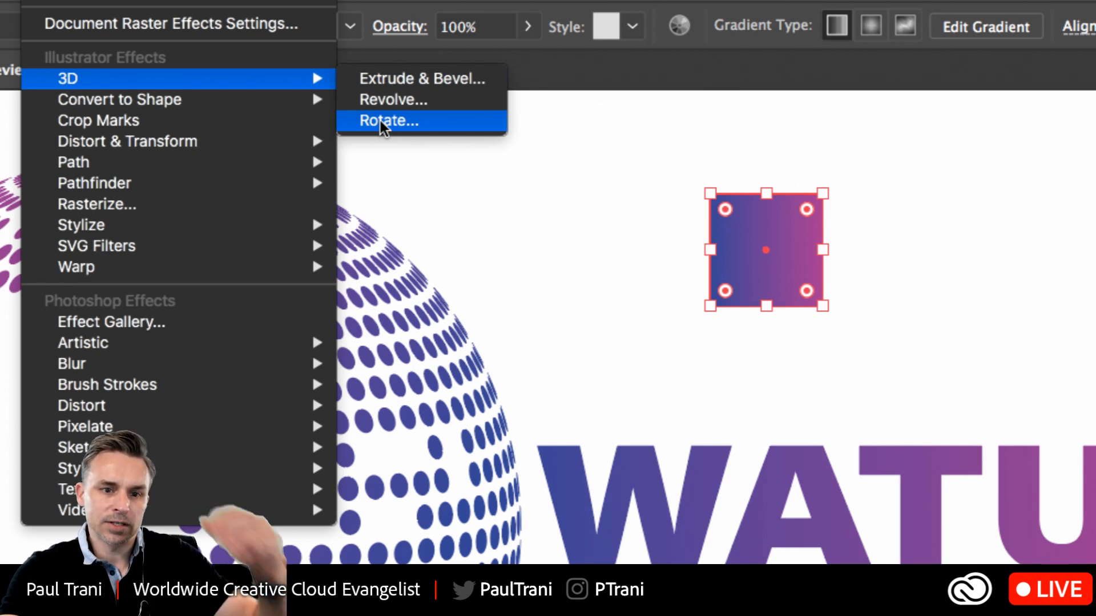
left_click(377, 80)
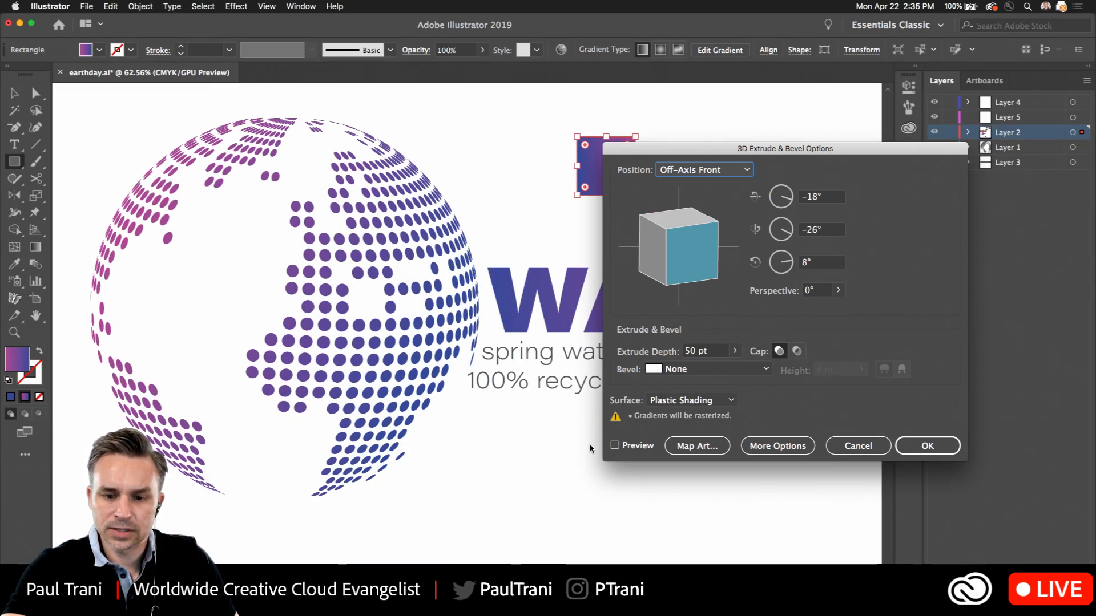
left_click(615, 446)
left_click_drag(646, 154, 749, 120)
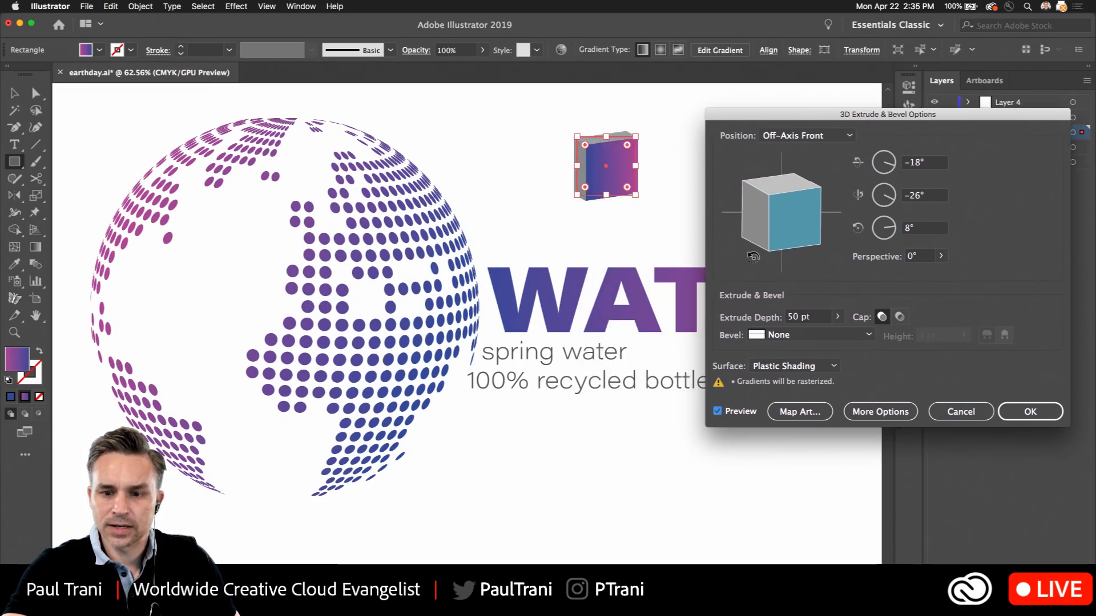
left_click(837, 316)
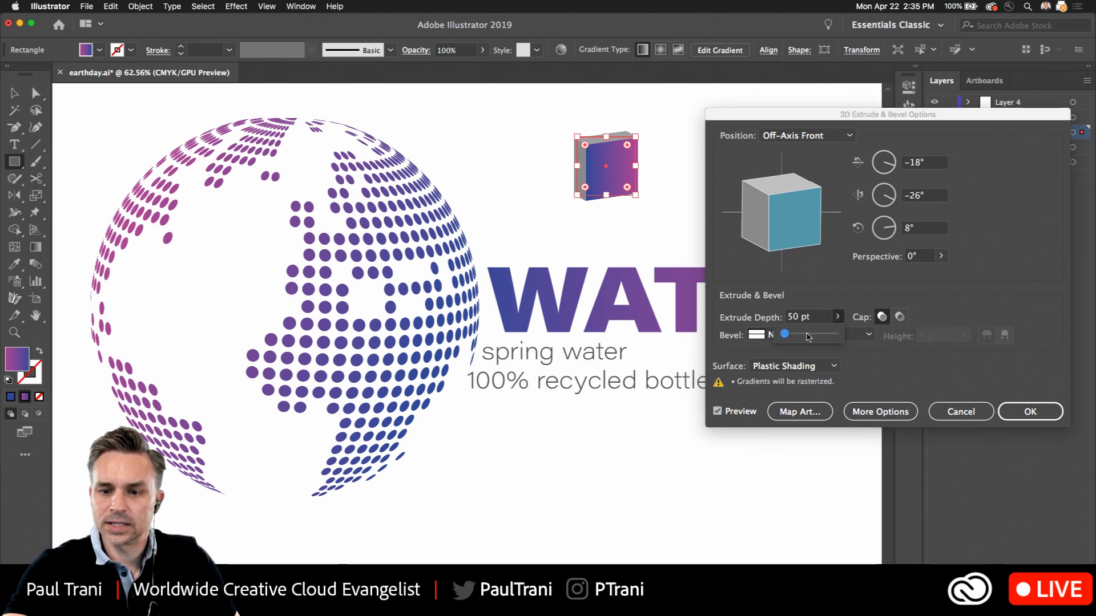
left_click_drag(786, 334, 801, 334)
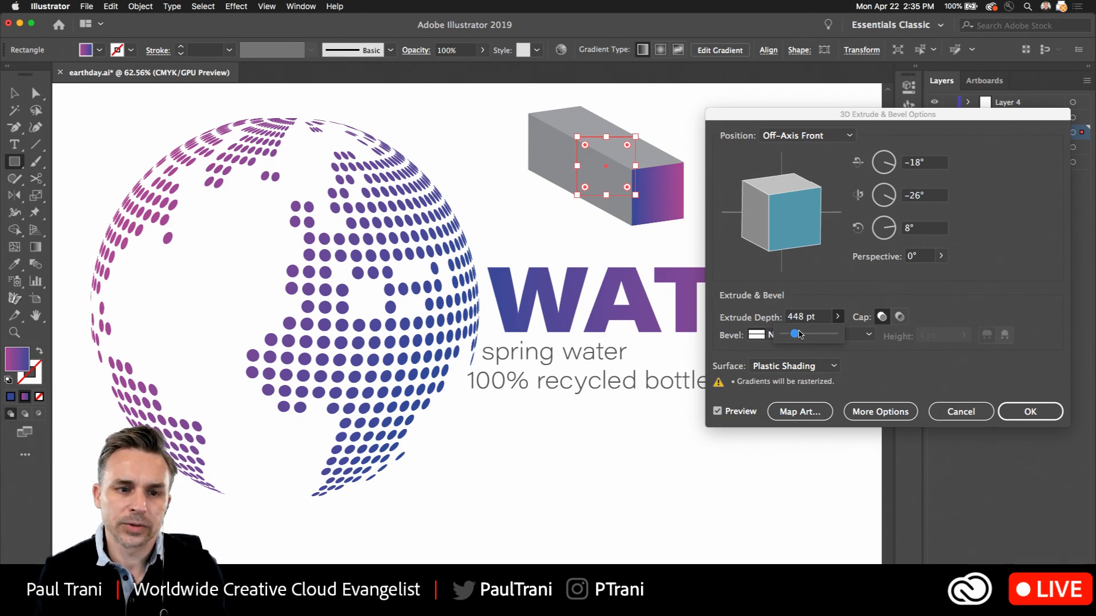
left_click(951, 416)
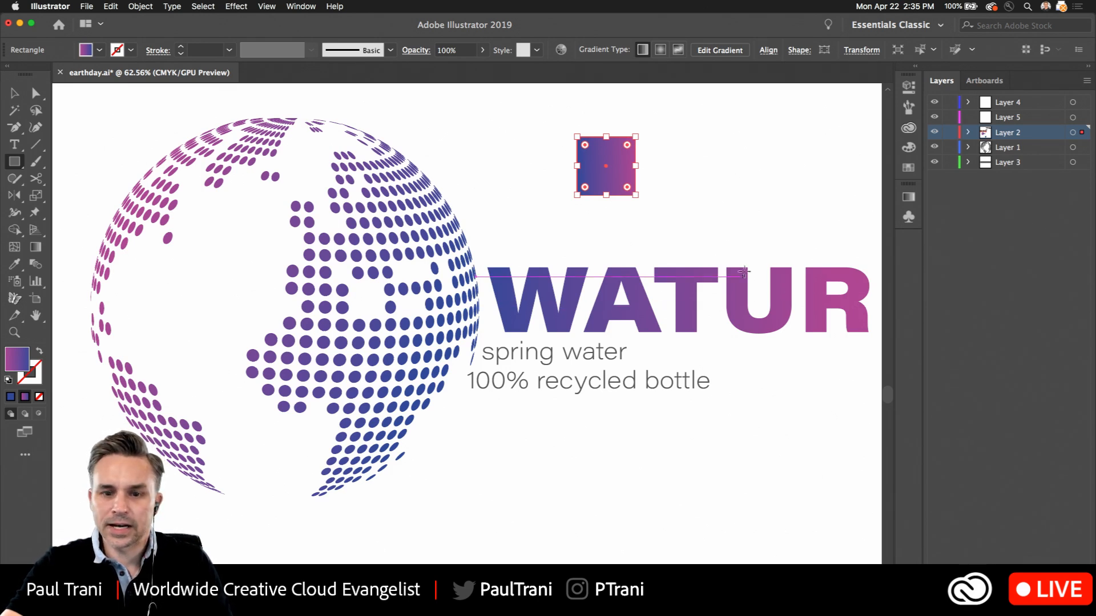
Move the square above the U of WATUR and flatten it into a thin bar about as wide as the letter
left_click(12, 93)
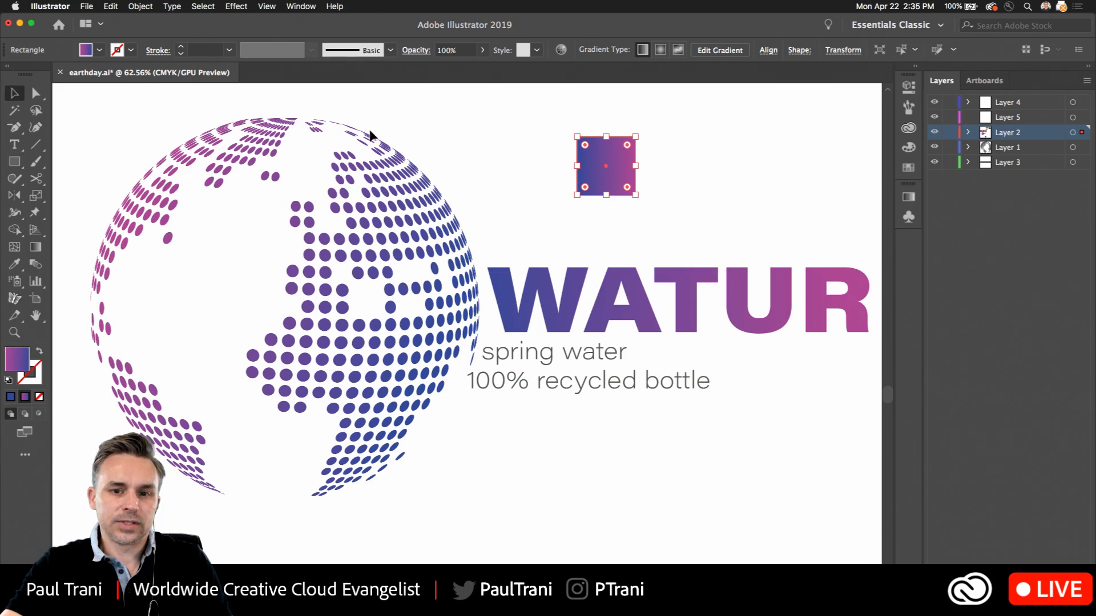
left_click(403, 135)
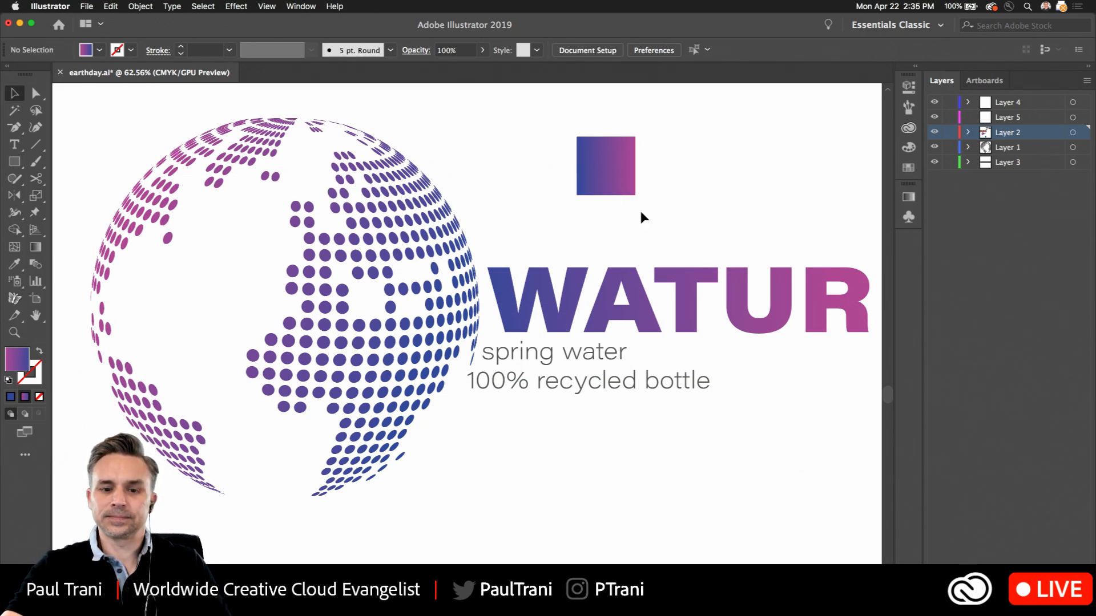
left_click_drag(594, 166, 733, 242)
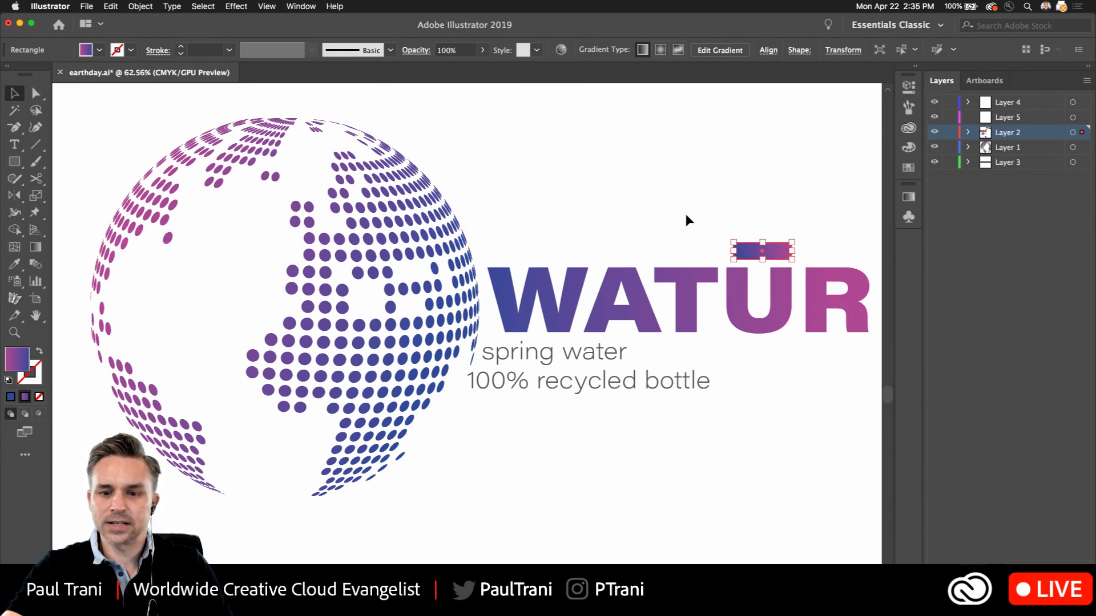
left_click(688, 220)
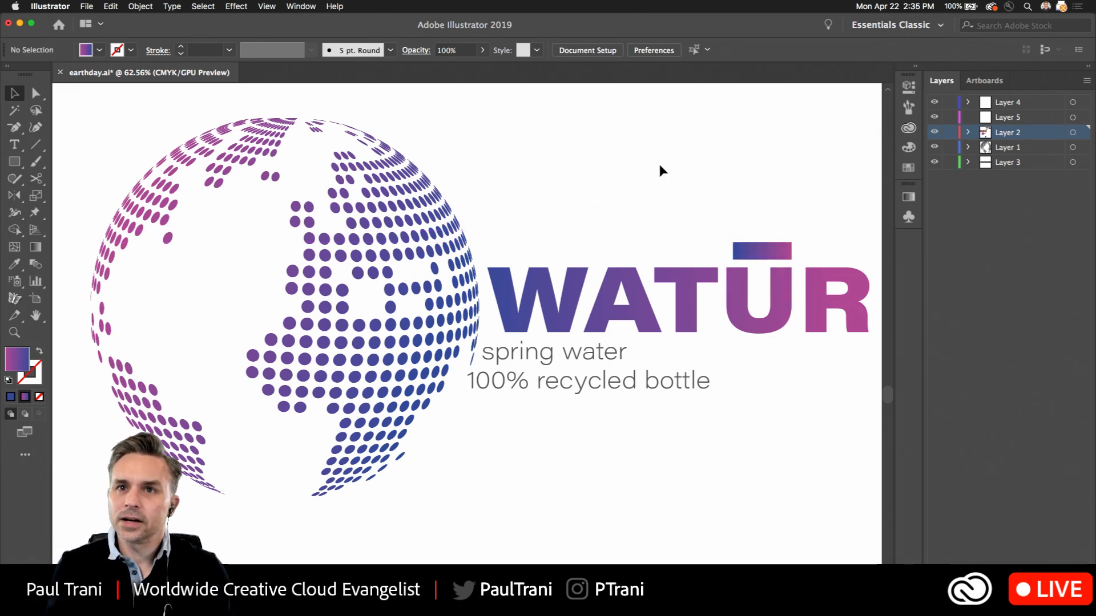